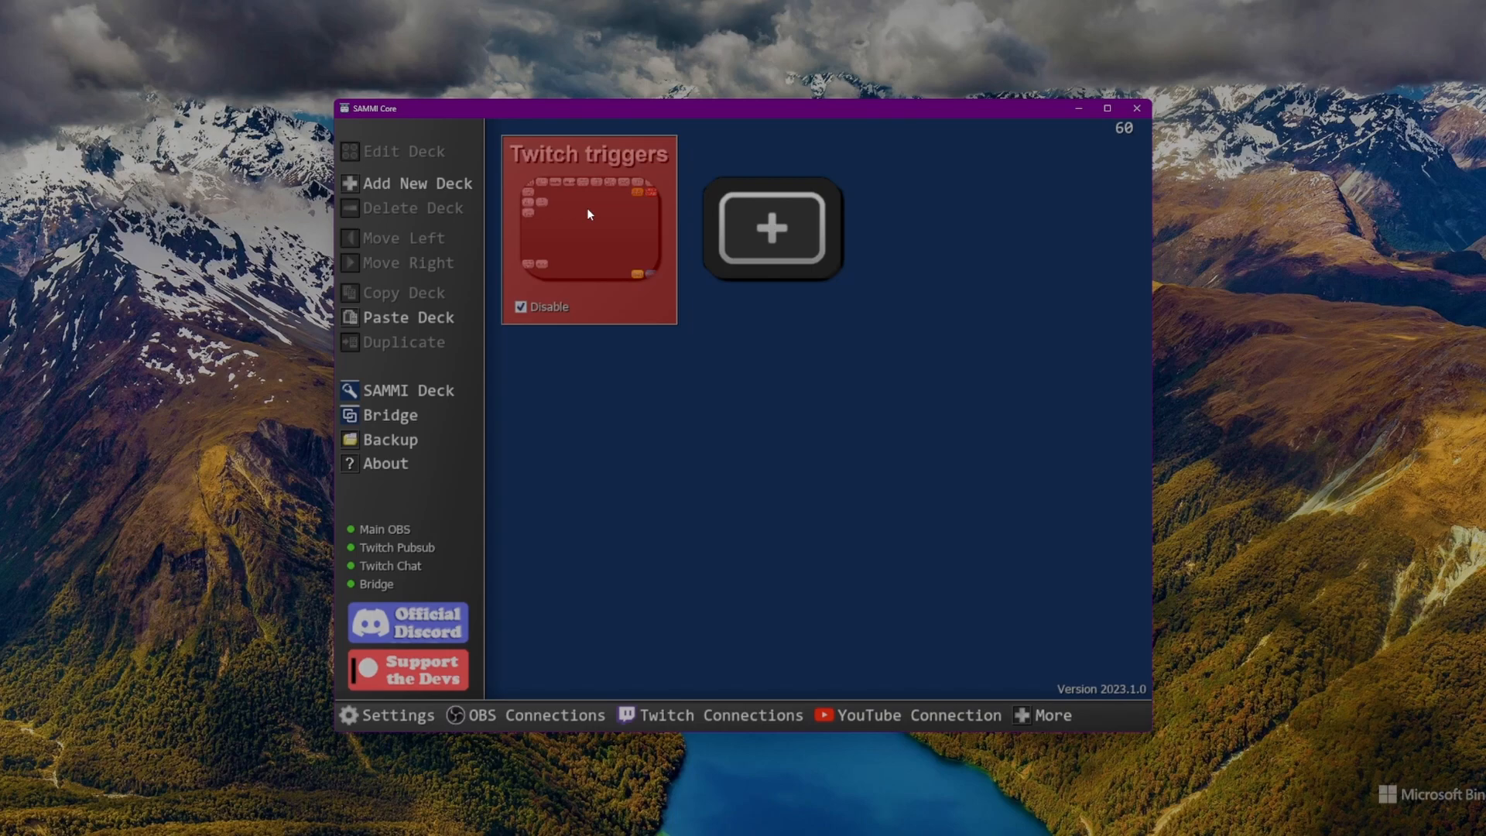
# Add a new deck next to the Twitch triggers deck and open it for editing
pyautogui.click(769, 230)
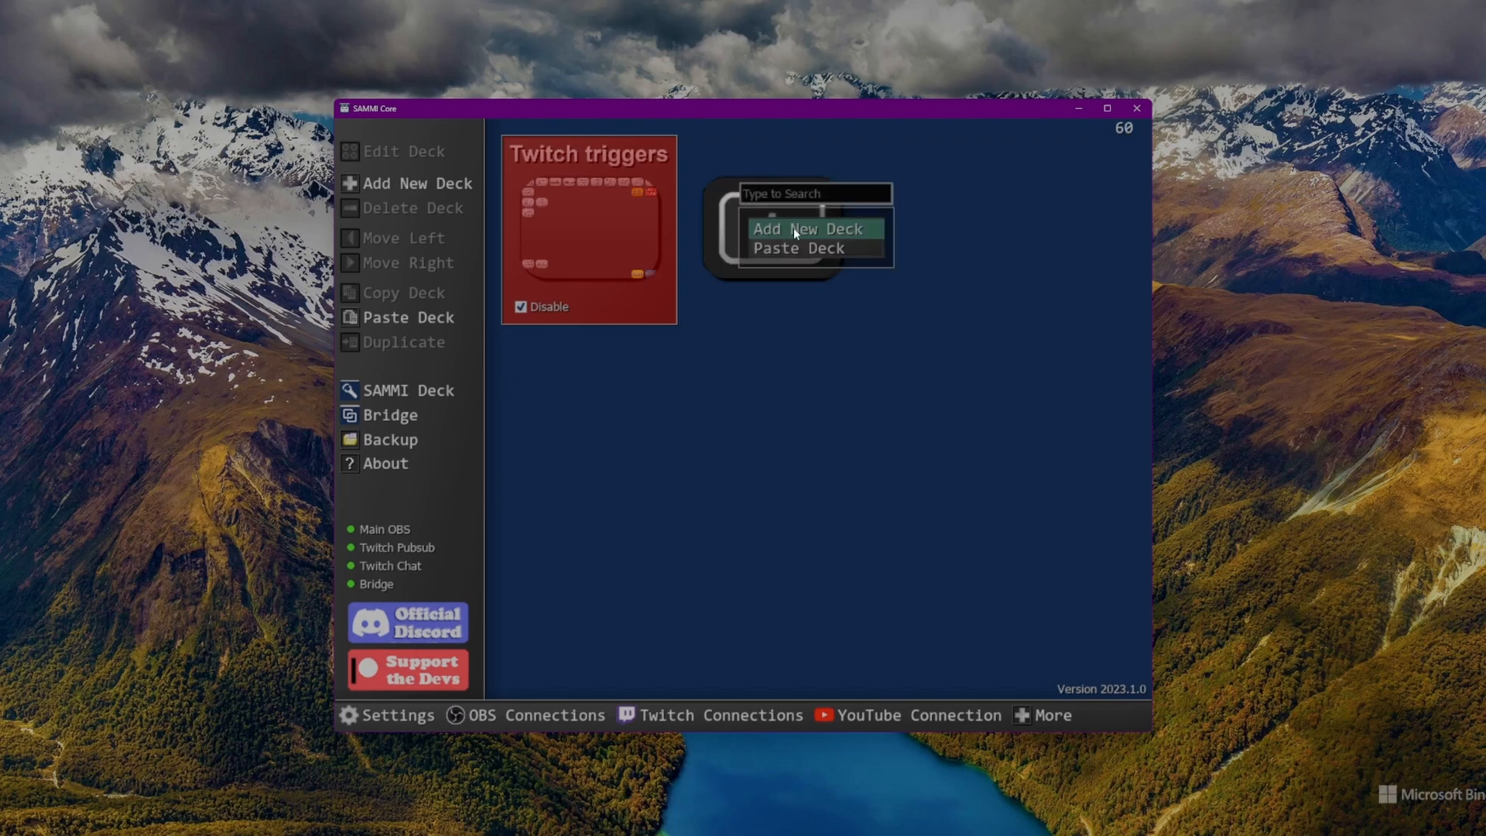
pyautogui.click(796, 230)
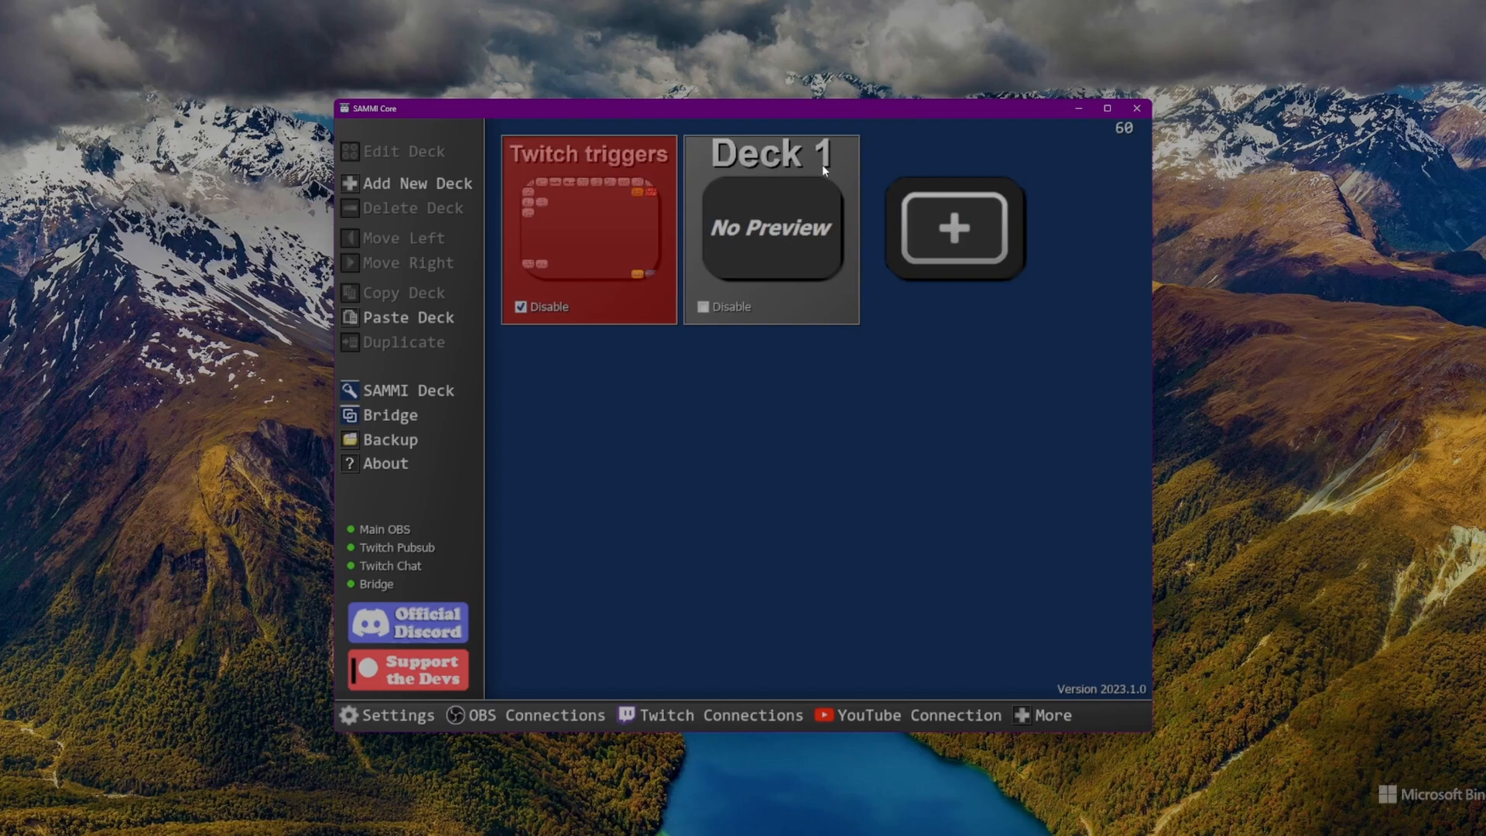
pyautogui.doubleClick(772, 236)
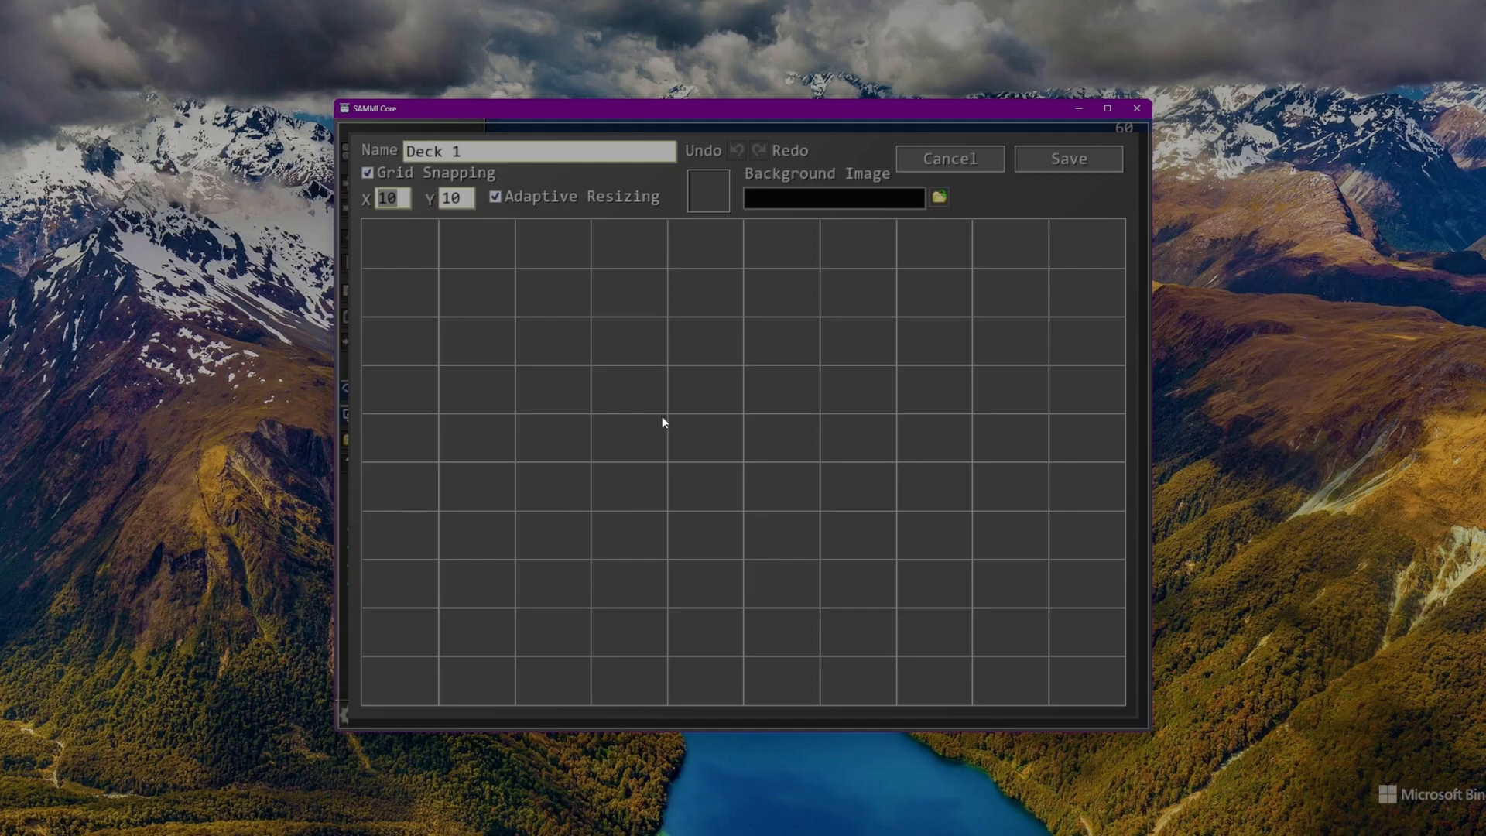
# Set the deck's snapping grid to 5 columns by 5 rows
pyautogui.write('5')
pyautogui.press('Tab')
pyautogui.write('5')
pyautogui.press('Tab')
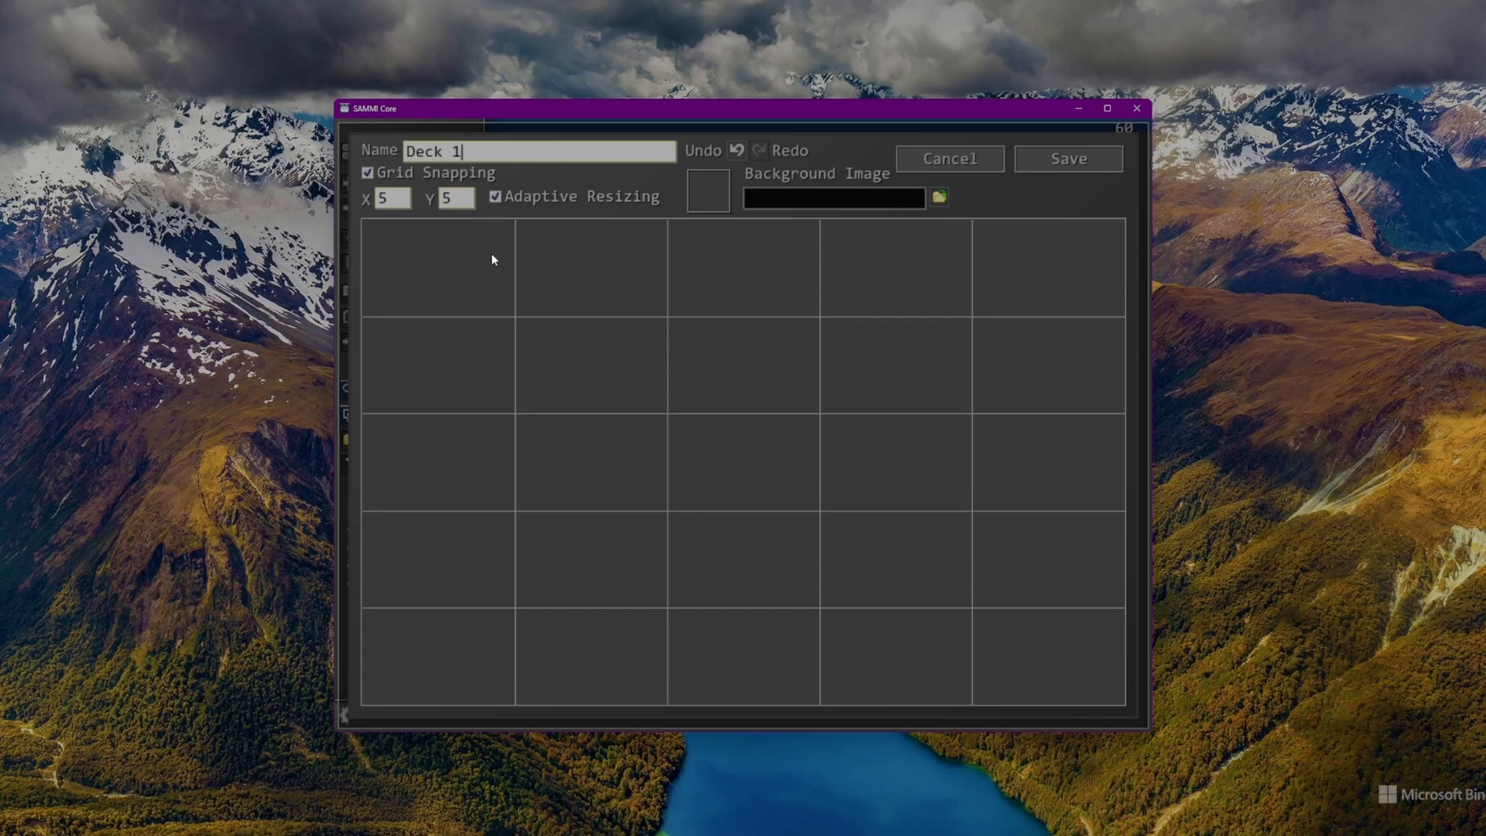
# Create a button in the grid's first cell and open its commands for editing
pyautogui.doubleClick(427, 264)
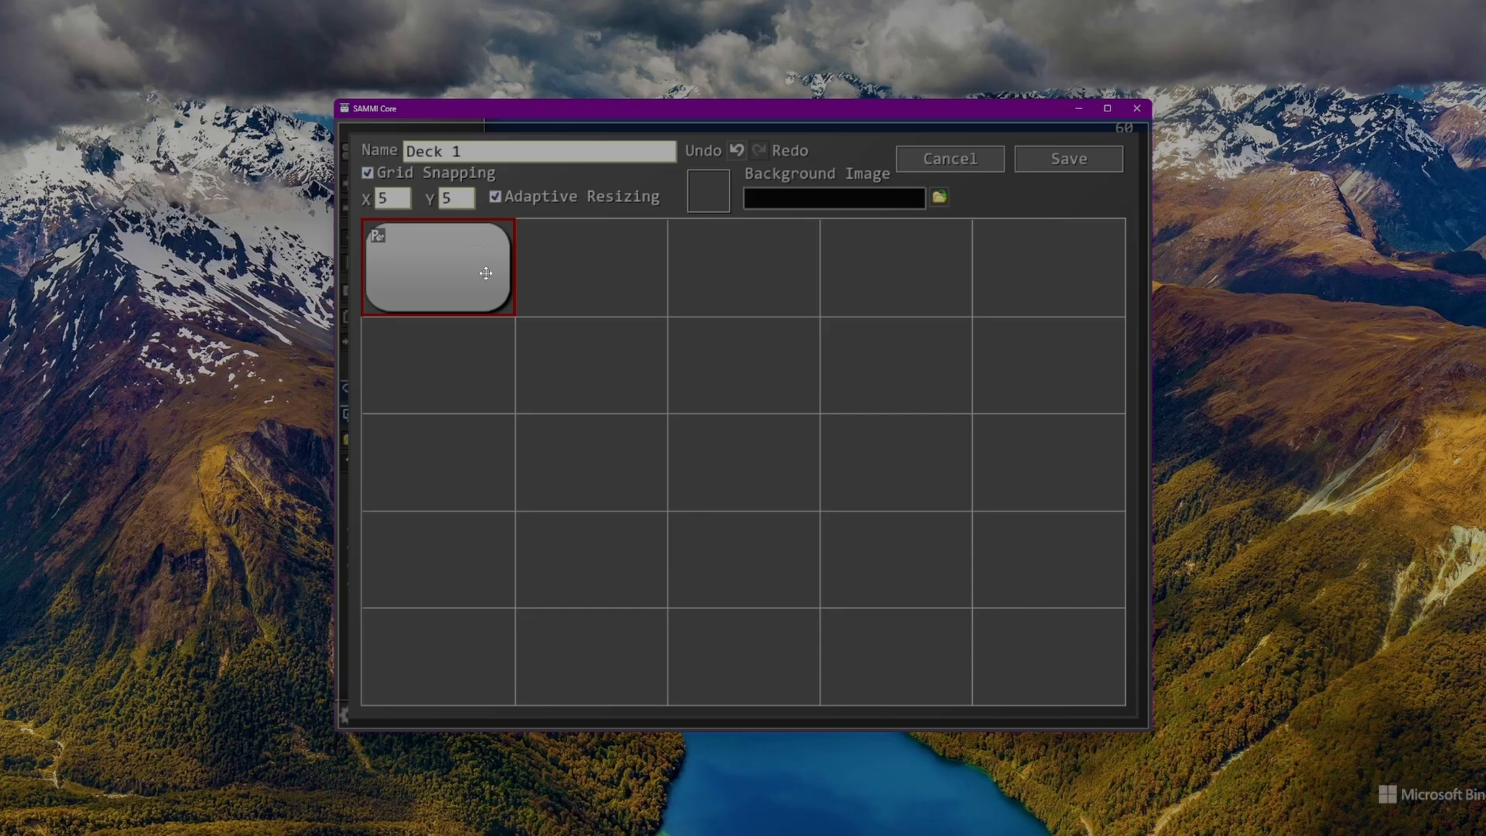
pyautogui.rightClick(423, 256)
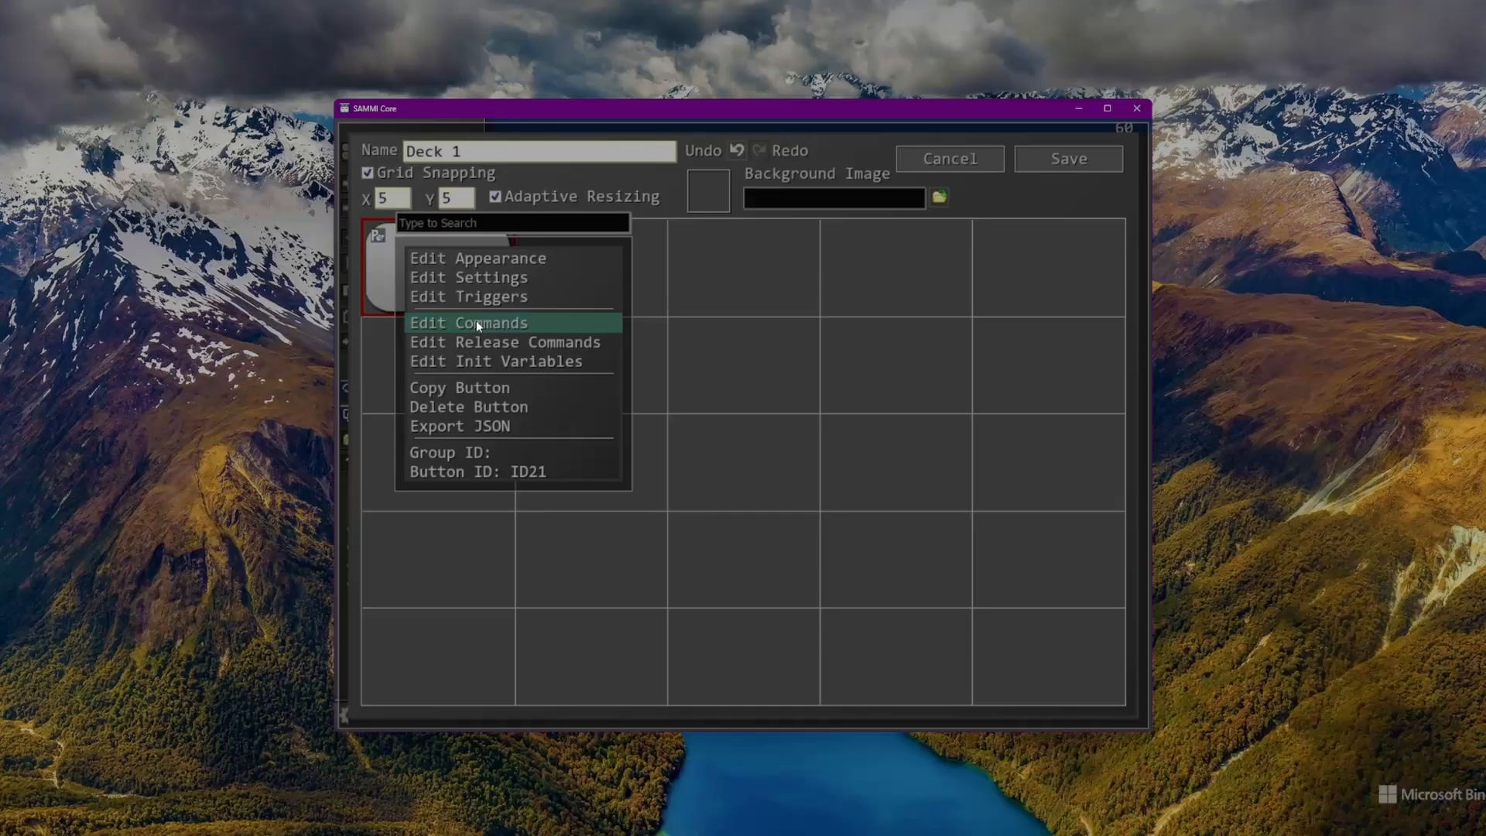
pyautogui.click(478, 326)
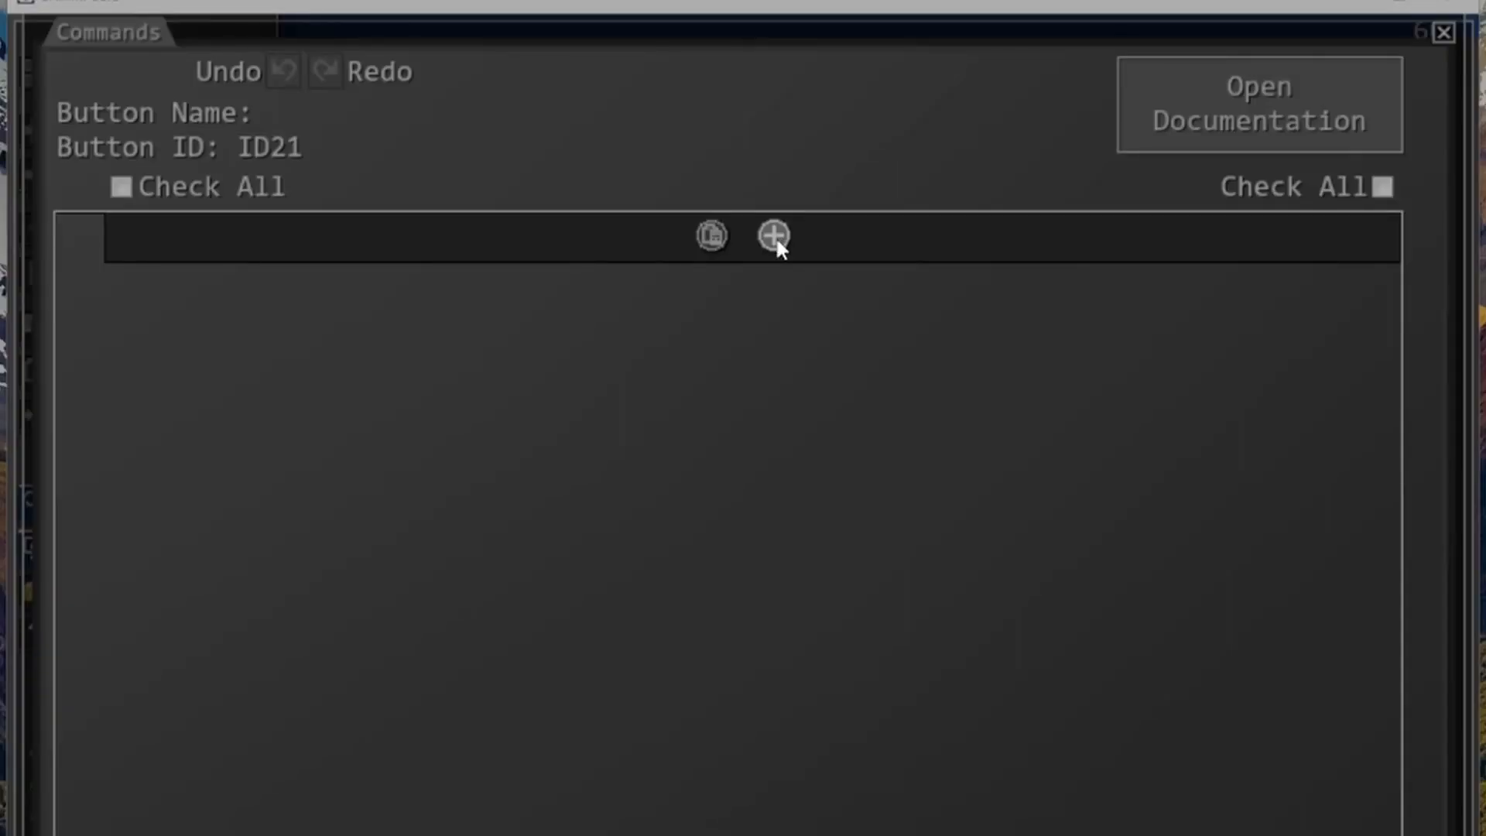
# Add a CSV: Create command to the empty command list
pyautogui.click(774, 235)
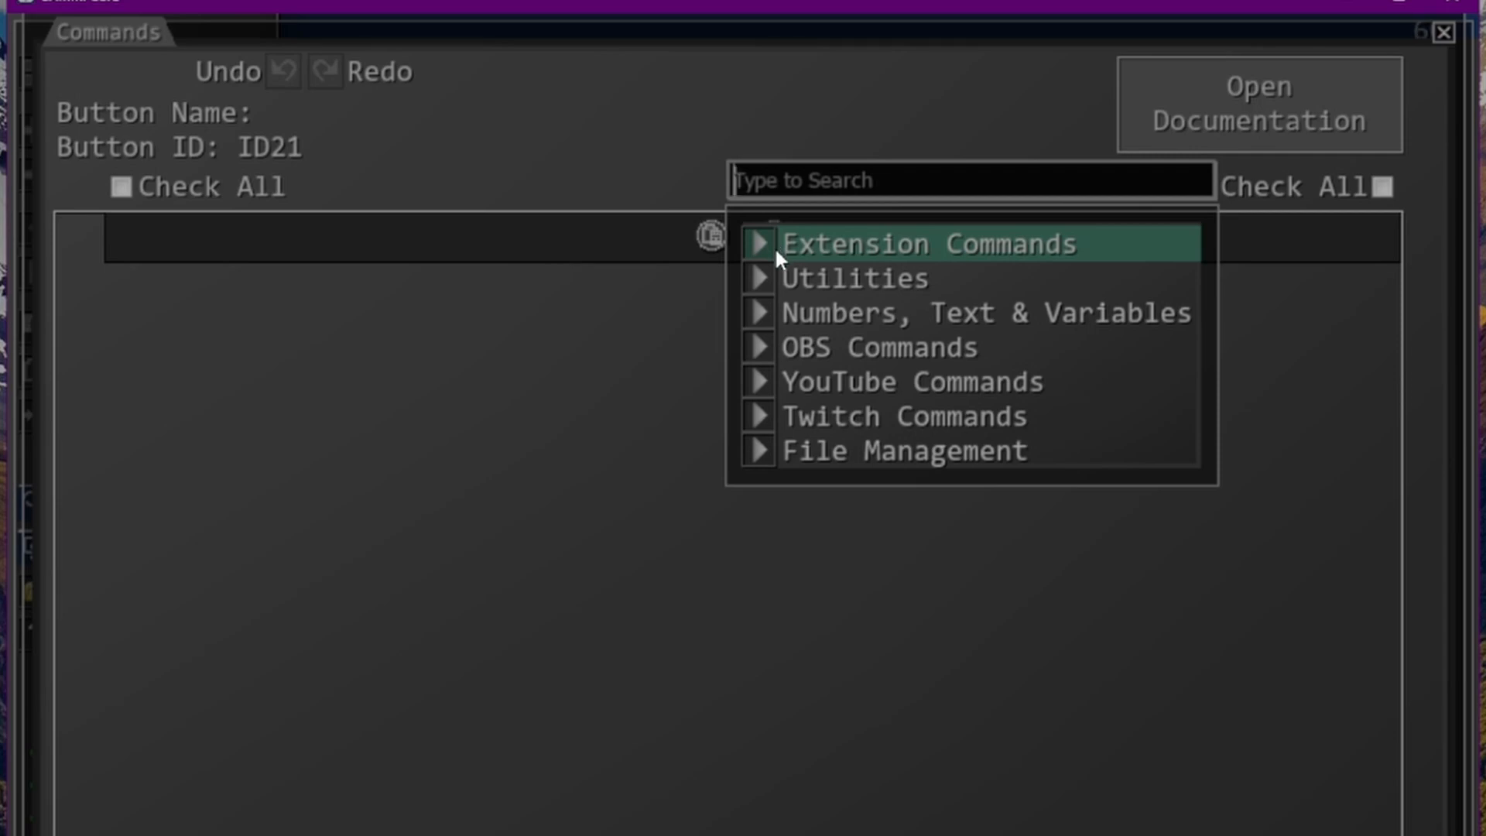
pyautogui.click(768, 454)
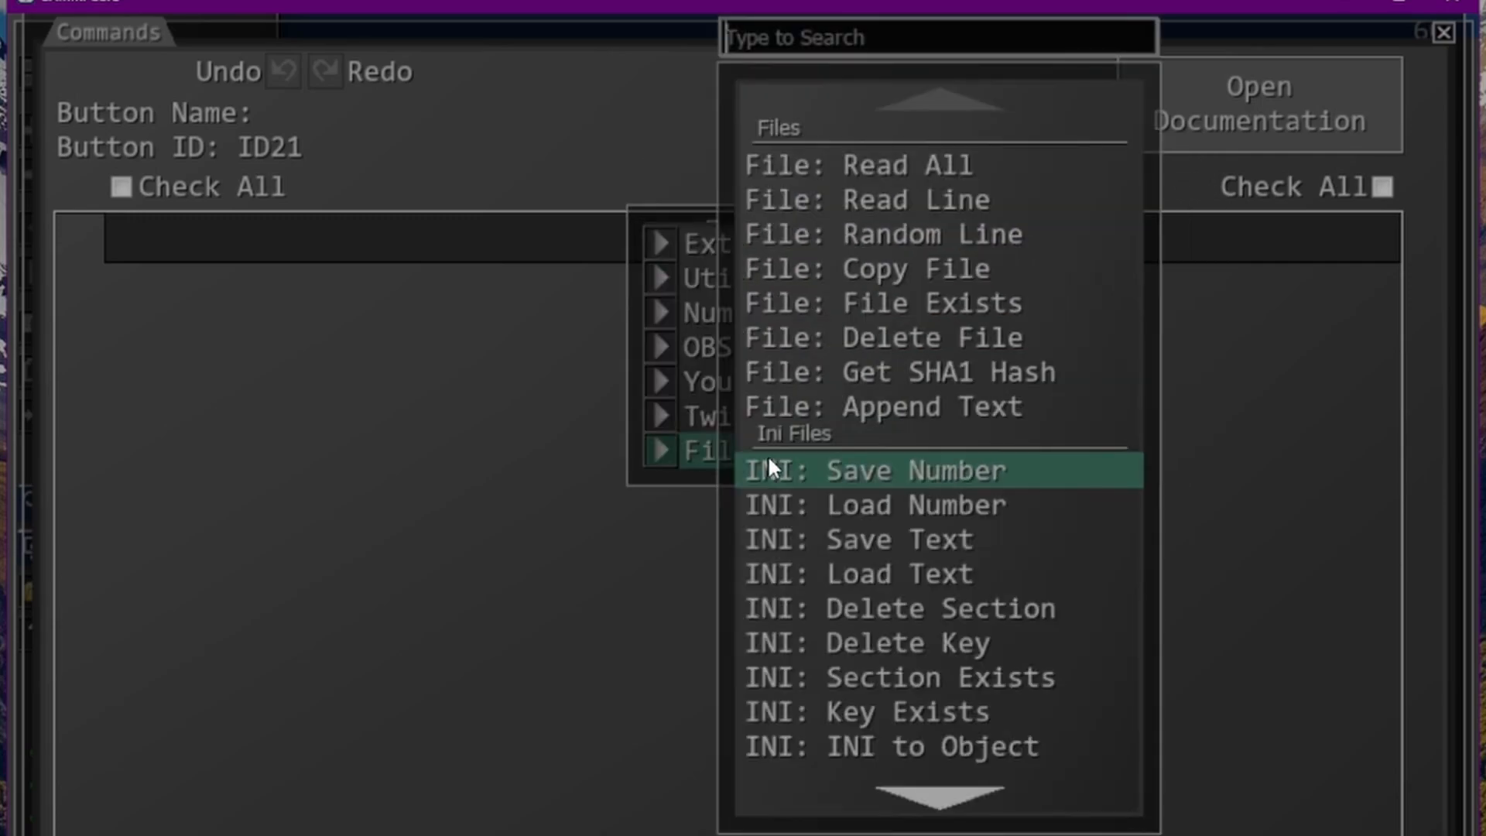
pyautogui.scroll(-5, 857, 314)
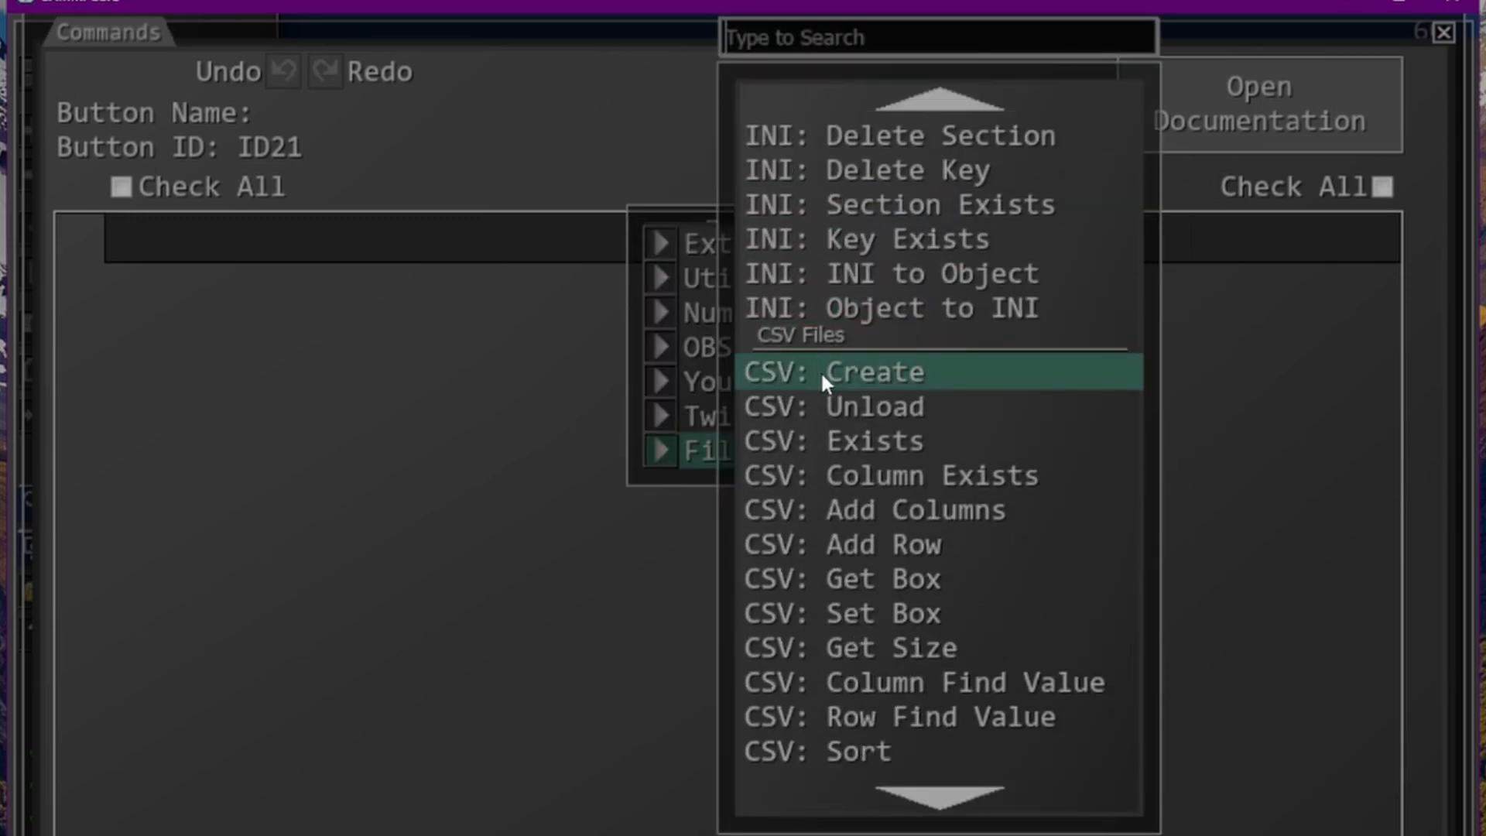
pyautogui.click(870, 372)
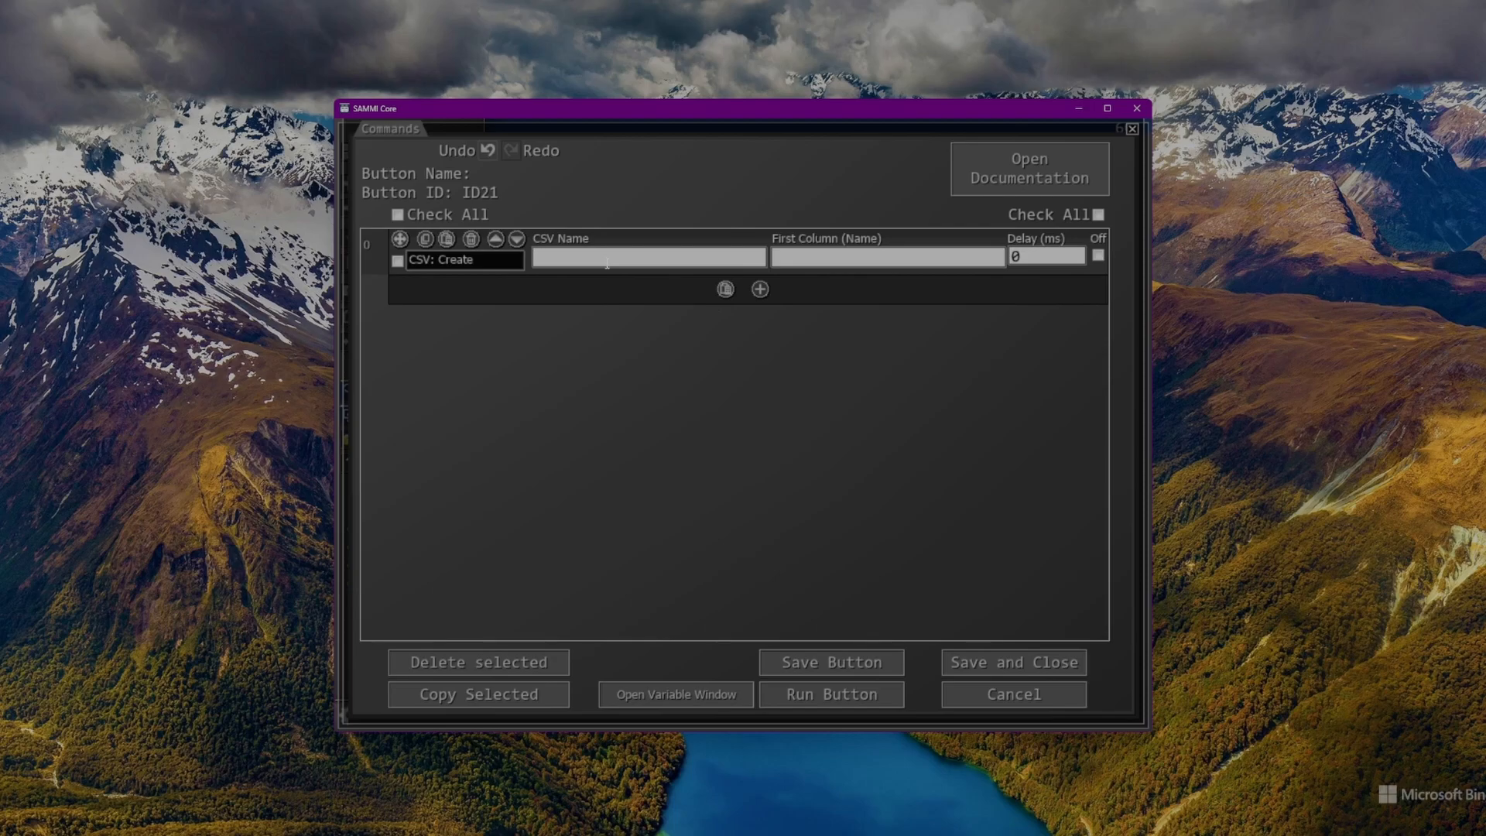
# Configure the CSV: Create command with CSV name tutorial, first column TwitchName and a delay of 0 ms
pyautogui.write('tutorial')
pyautogui.press('Tab')
pyautogui.write('TwitchNa')
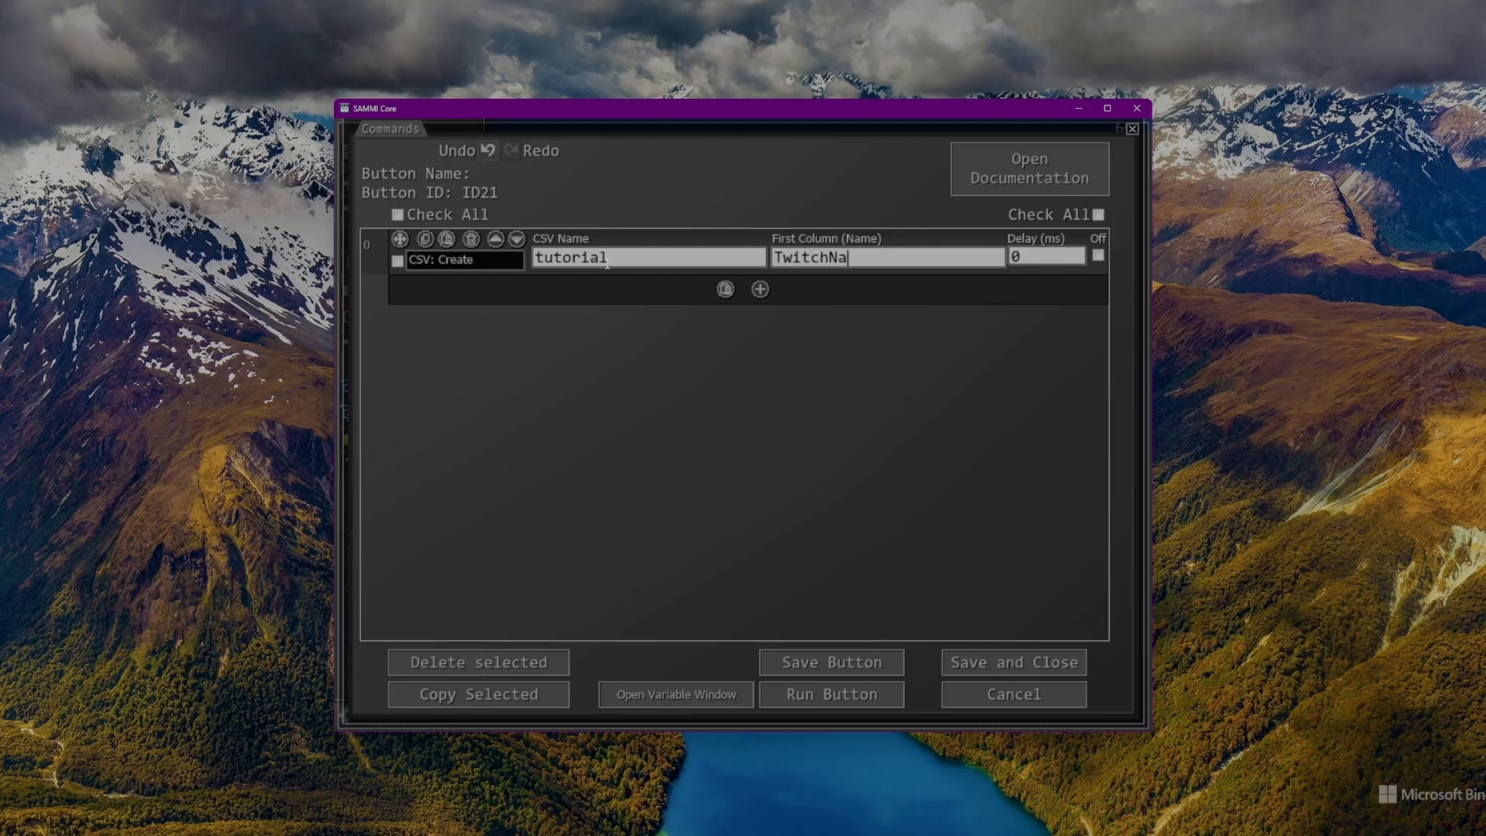
pyautogui.write('me')
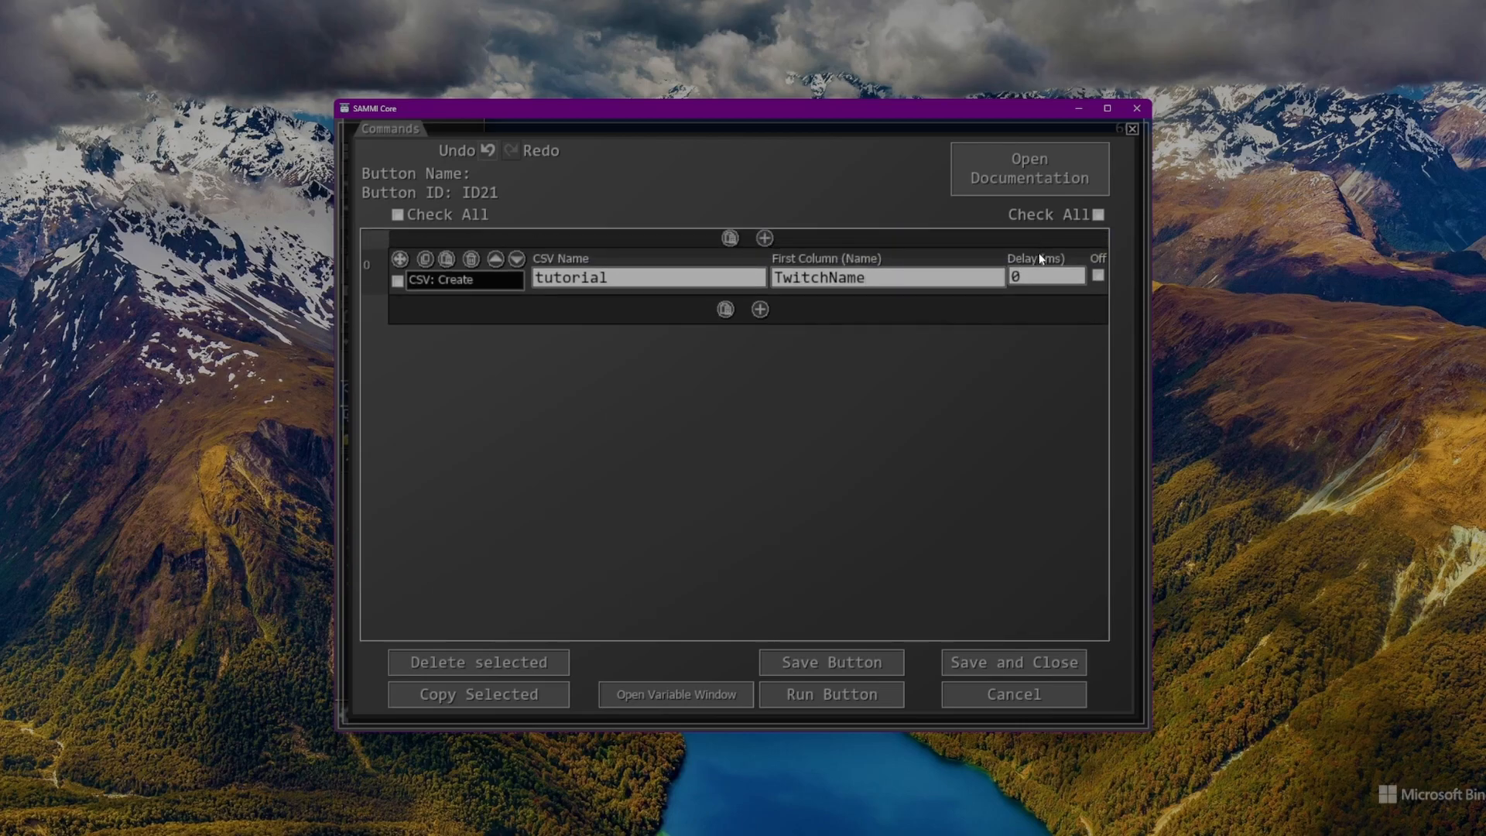
pyautogui.click(1053, 254)
pyautogui.press('BackSpace')
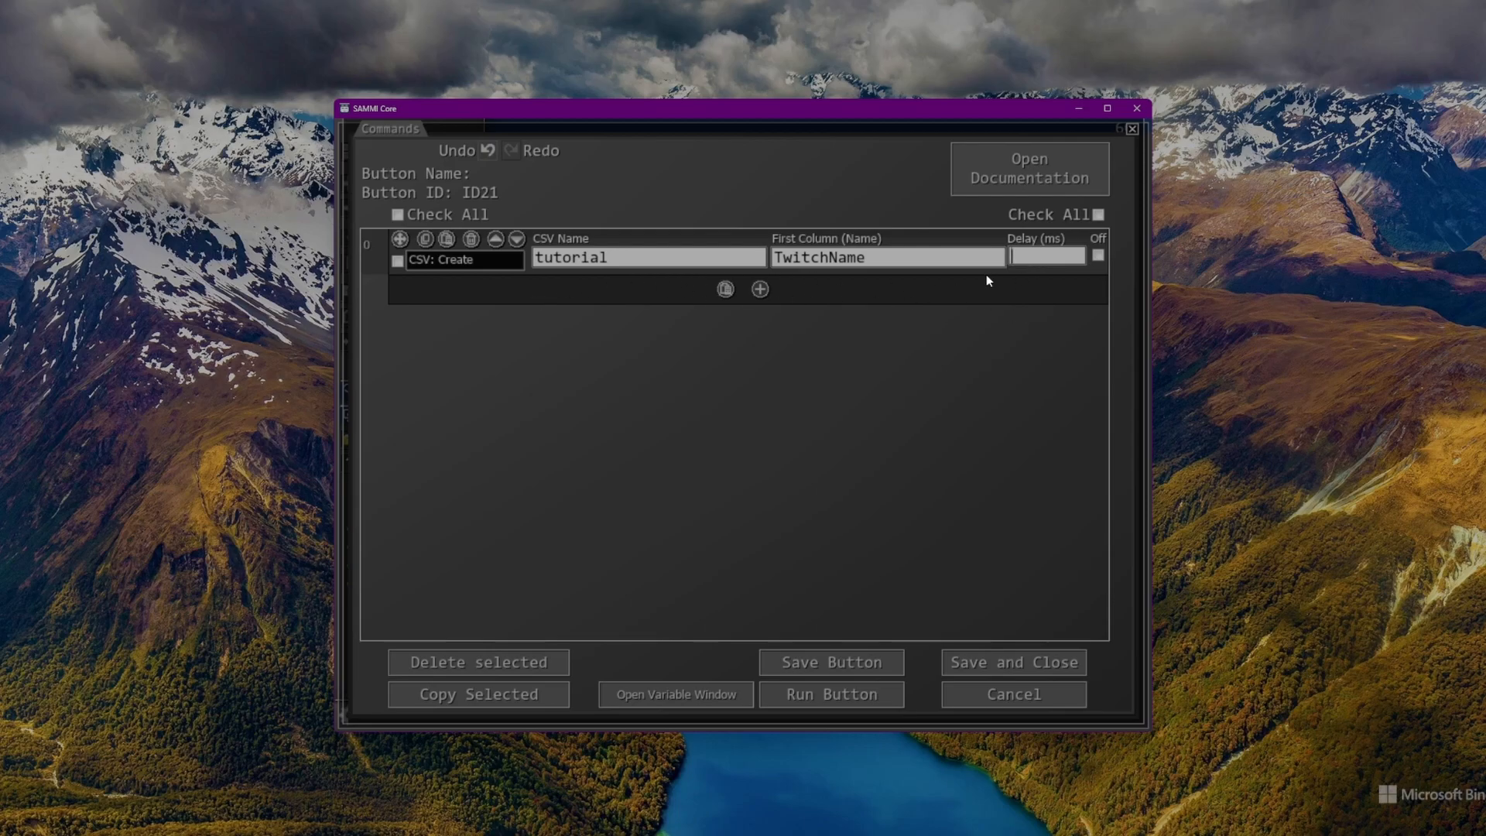
pyautogui.write('0')
# Add a CSV: Add Columns command below the CSV: Create command
pyautogui.click(760, 291)
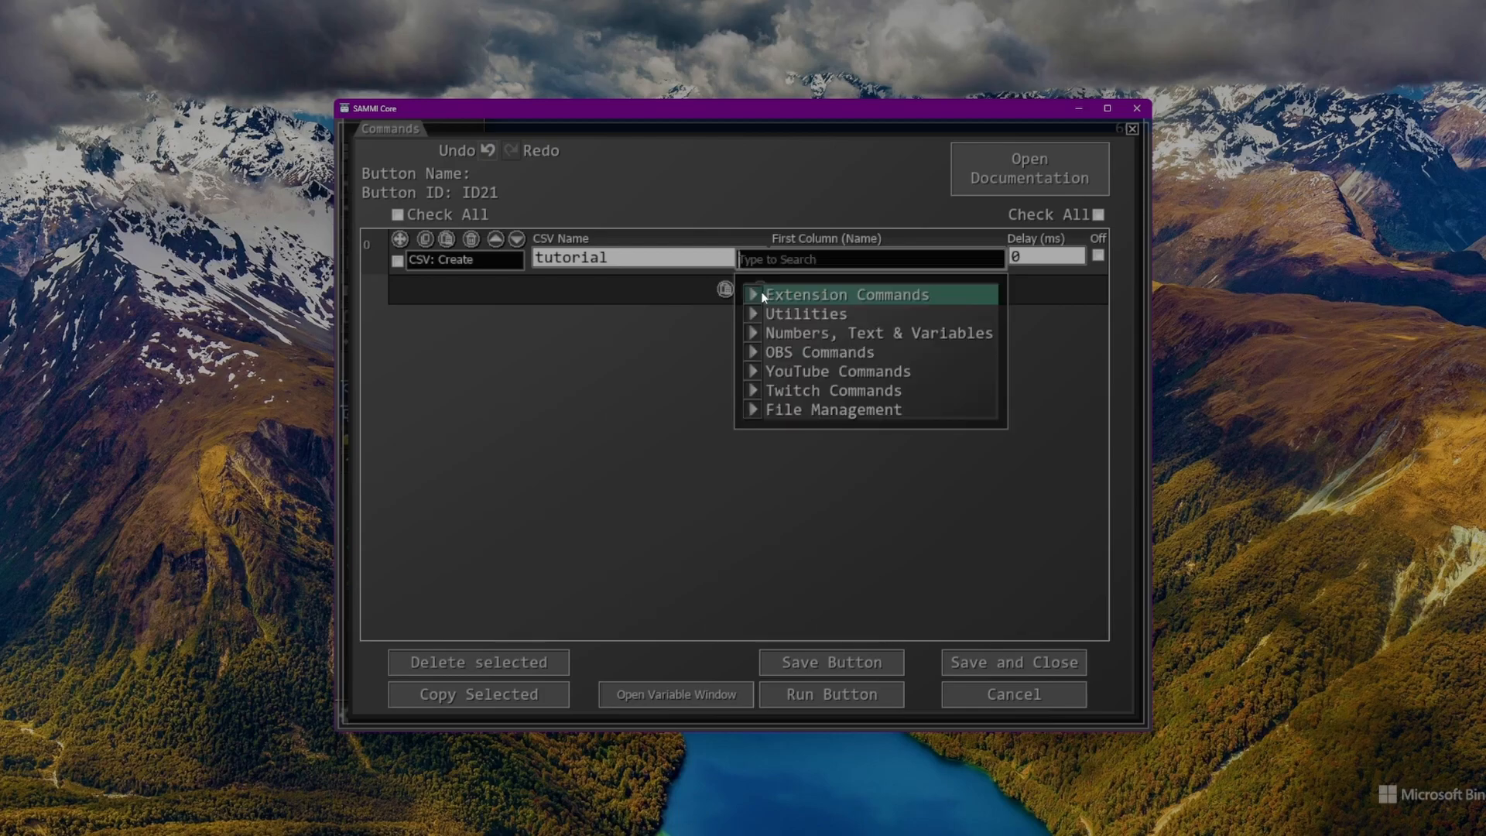
pyautogui.click(758, 411)
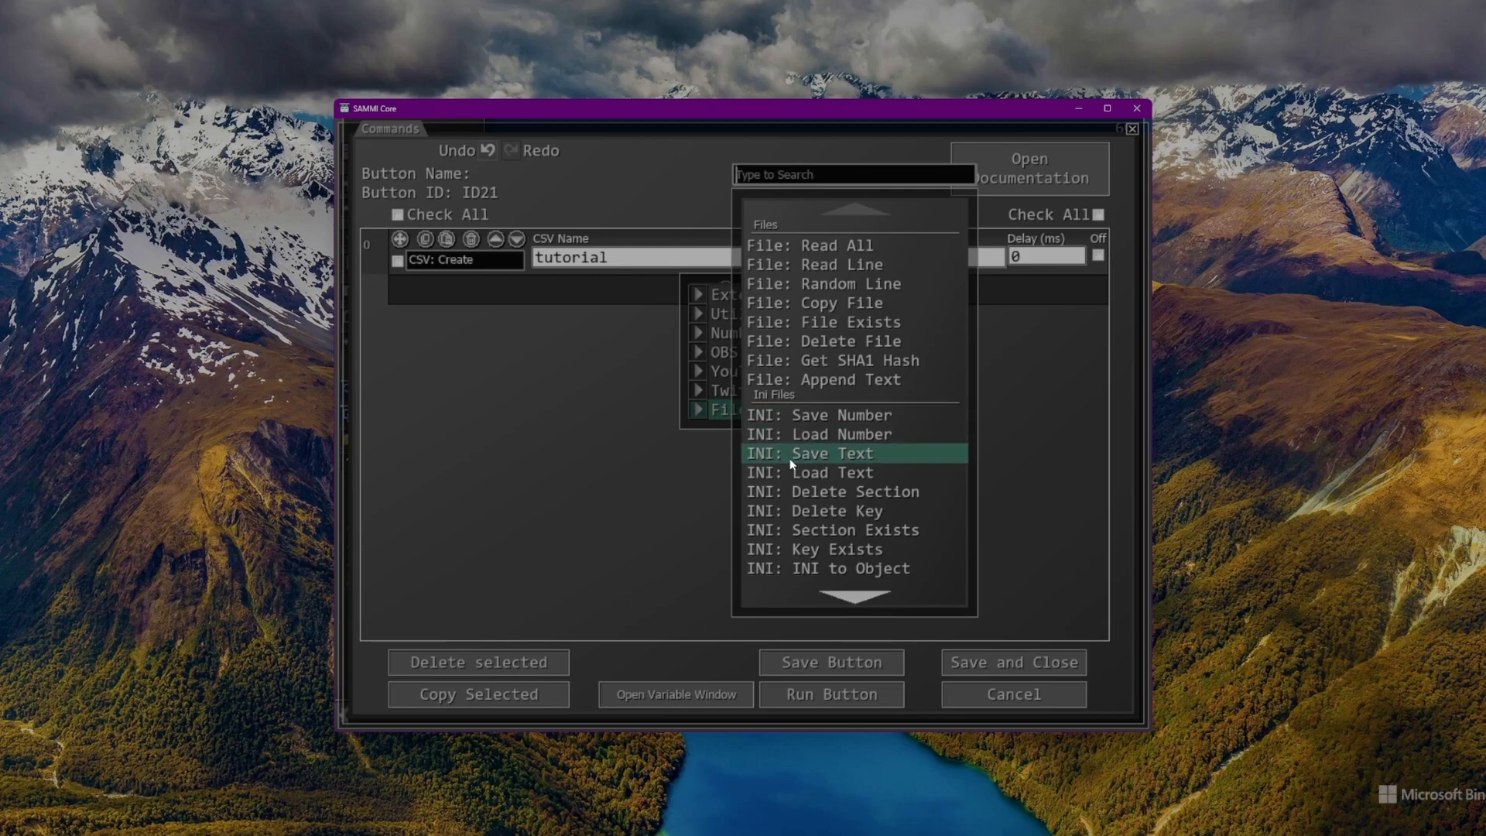
pyautogui.scroll(-4, 789, 459)
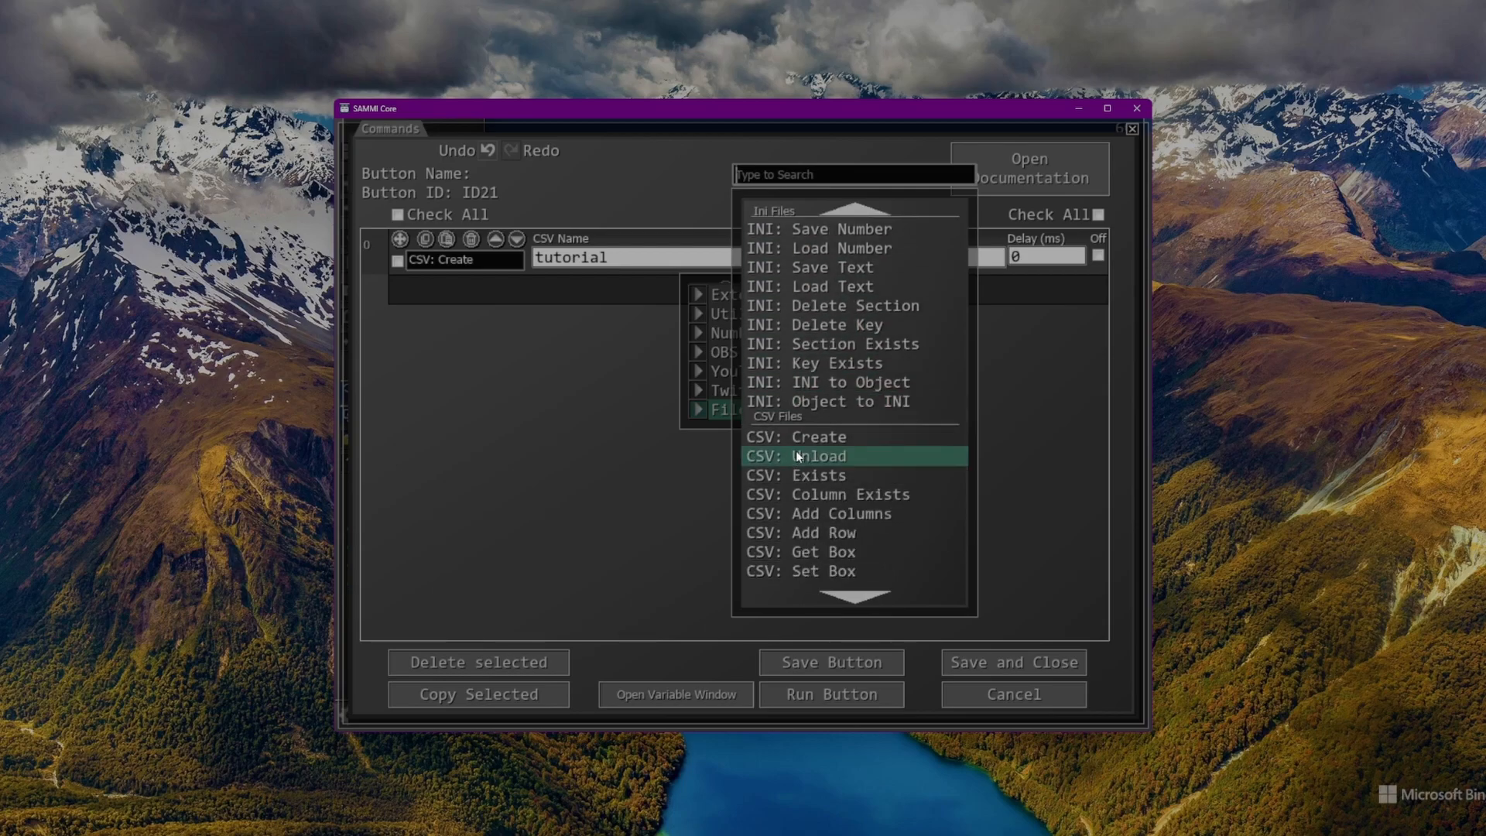
pyautogui.scroll(-1, 802, 449)
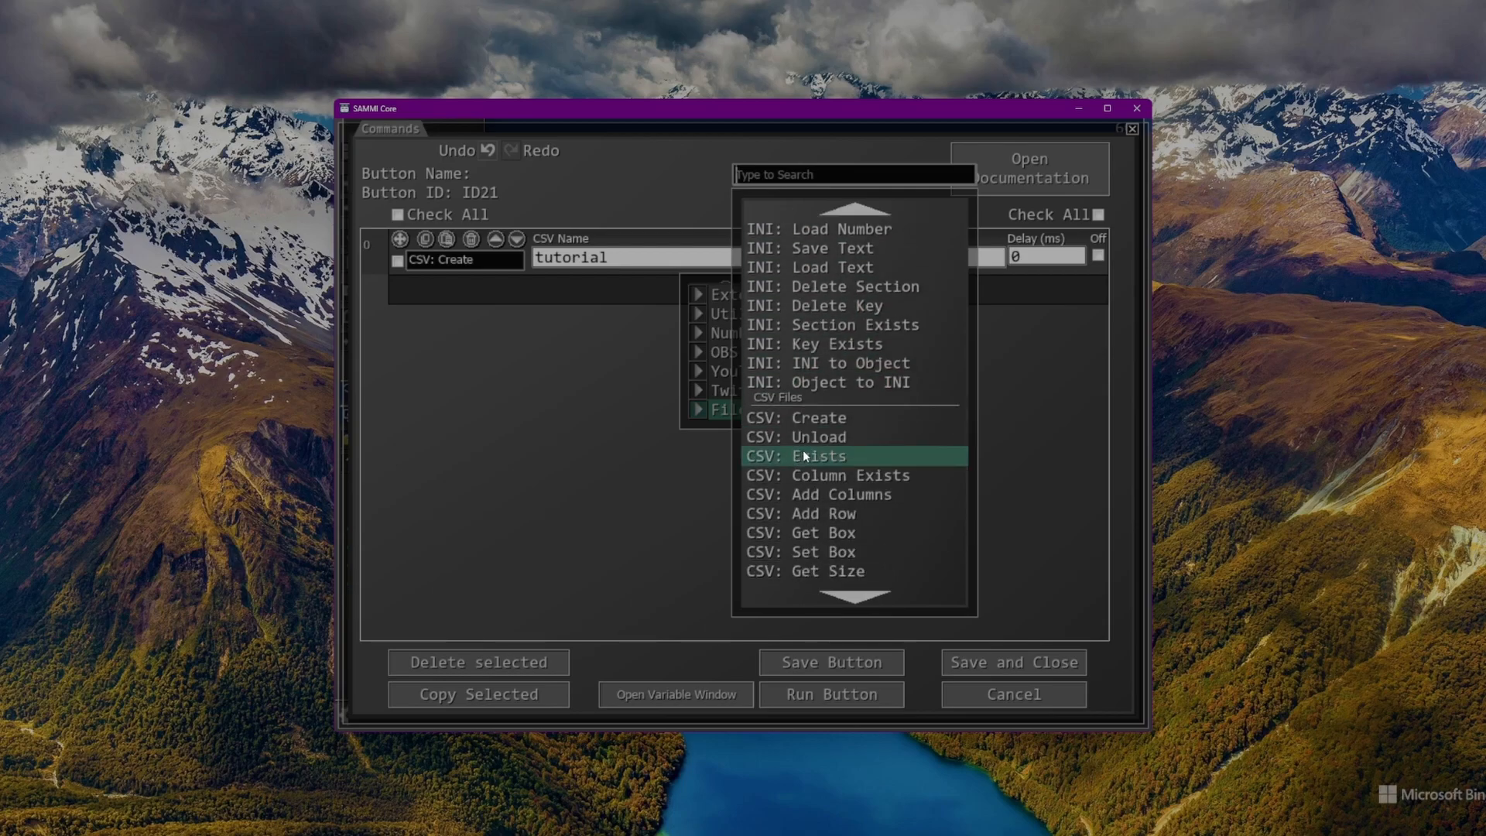
pyautogui.click(819, 494)
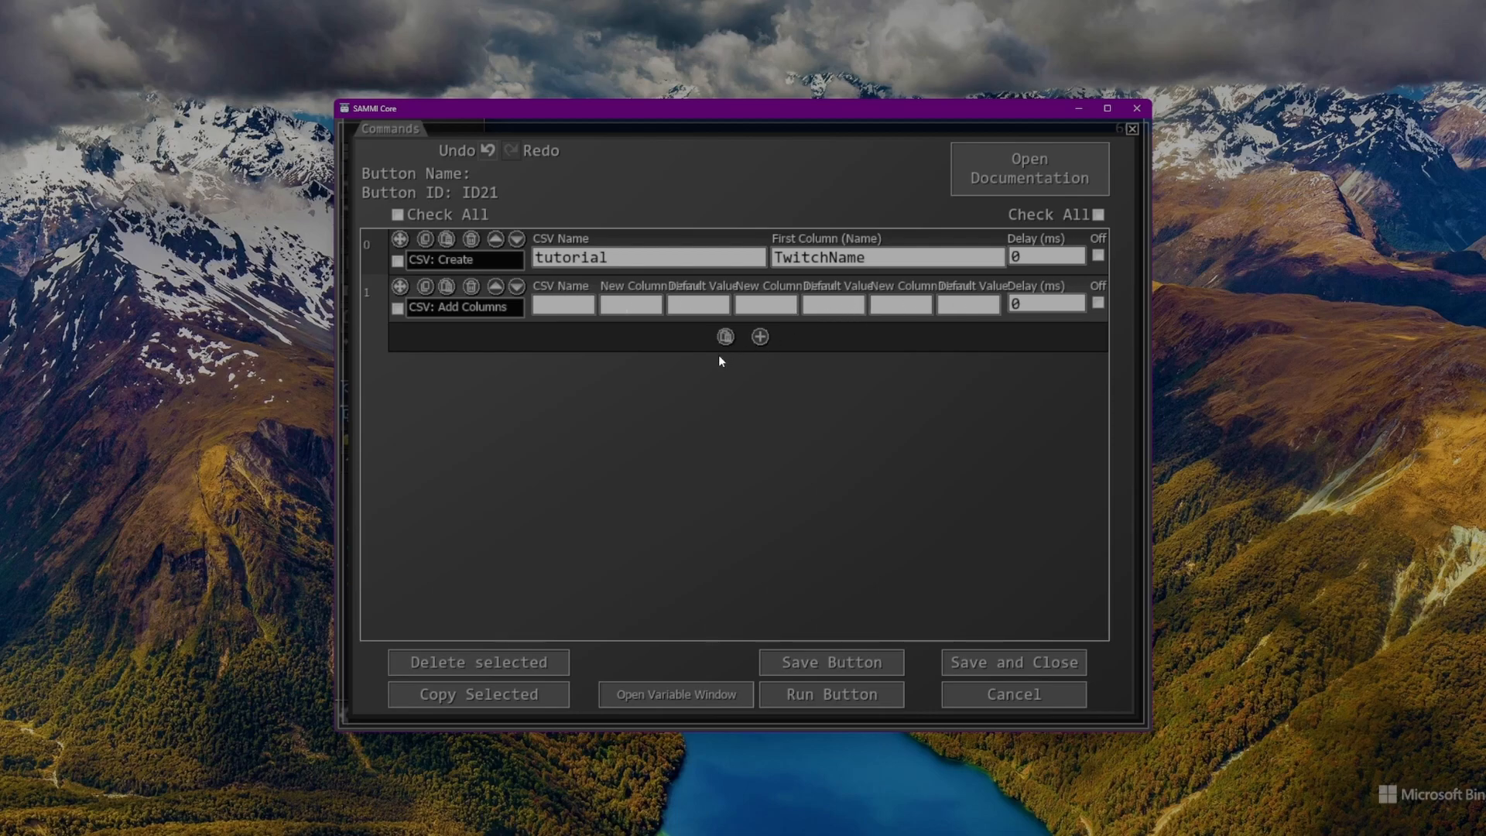
# Set the Add Columns command to CSV tutorial with new column Streak and default value 0, widening the window
pyautogui.click(585, 306)
pyautogui.press('Tab')
pyautogui.write('Streak')
pyautogui.press('Tab')
pyautogui.moveTo(1153, 399); pyautogui.dragTo(1422, 400)
pyautogui.moveTo(843, 110); pyautogui.dragTo(736, 90)
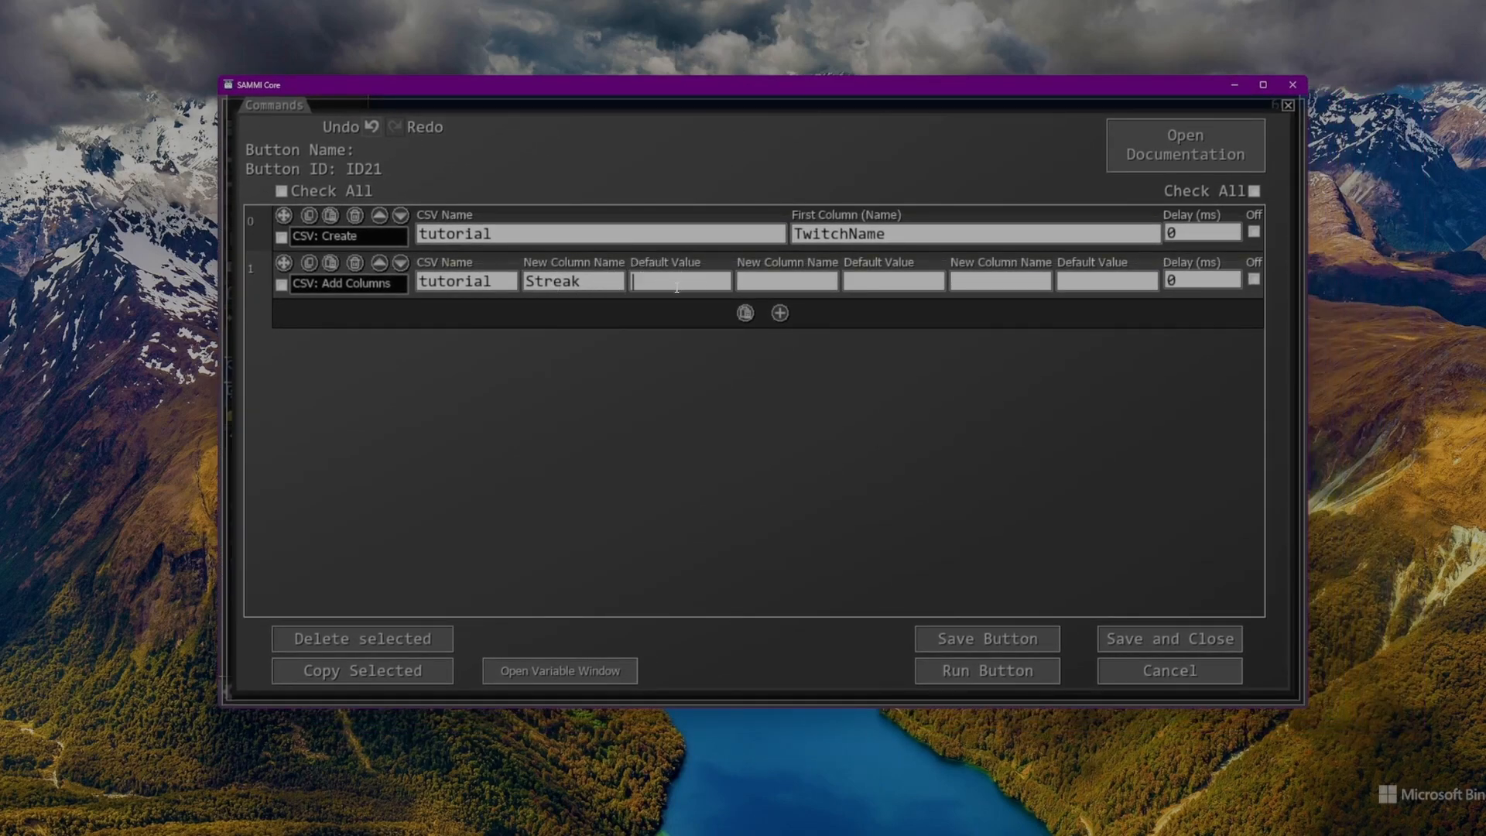
pyautogui.write('0')
# Add a CSV: Save command below the Add Columns command with the CSV name tutorial
pyautogui.click(780, 317)
pyautogui.moveTo(828, 434)
pyautogui.scroll(-3, 843, 465)
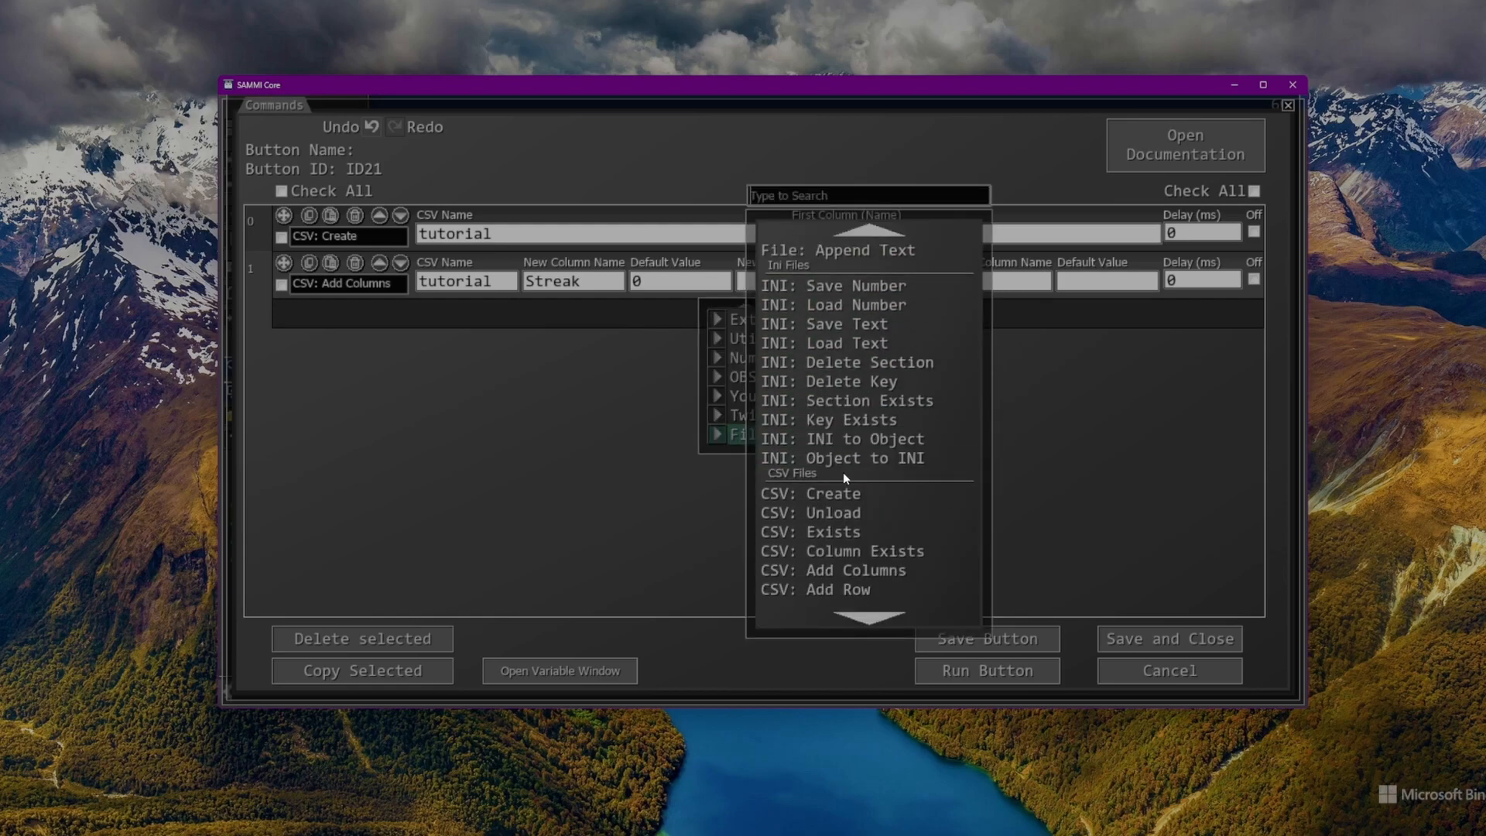
pyautogui.scroll(-2, 843, 472)
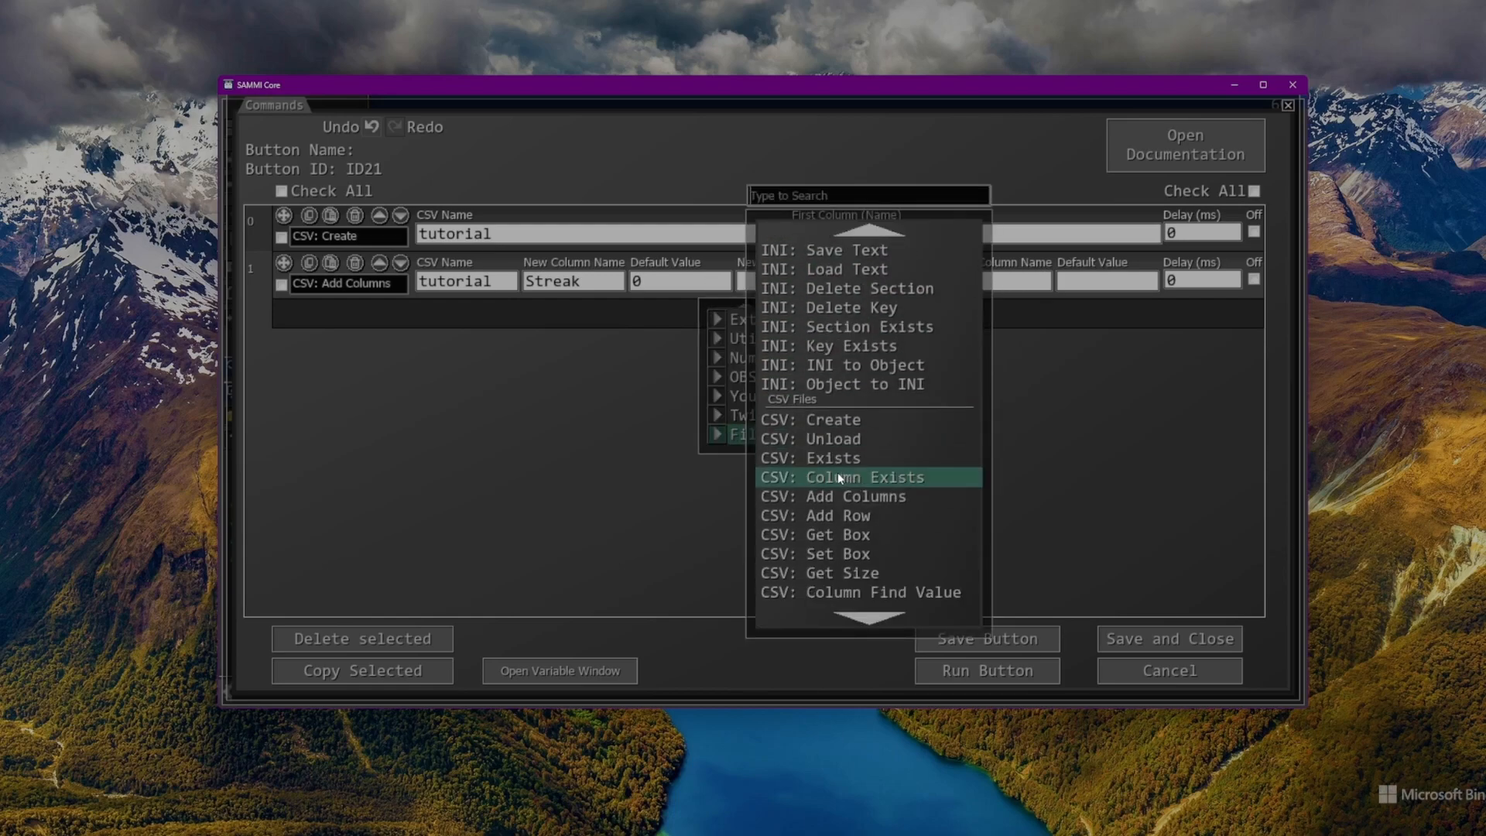
pyautogui.scroll(-4, 837, 473)
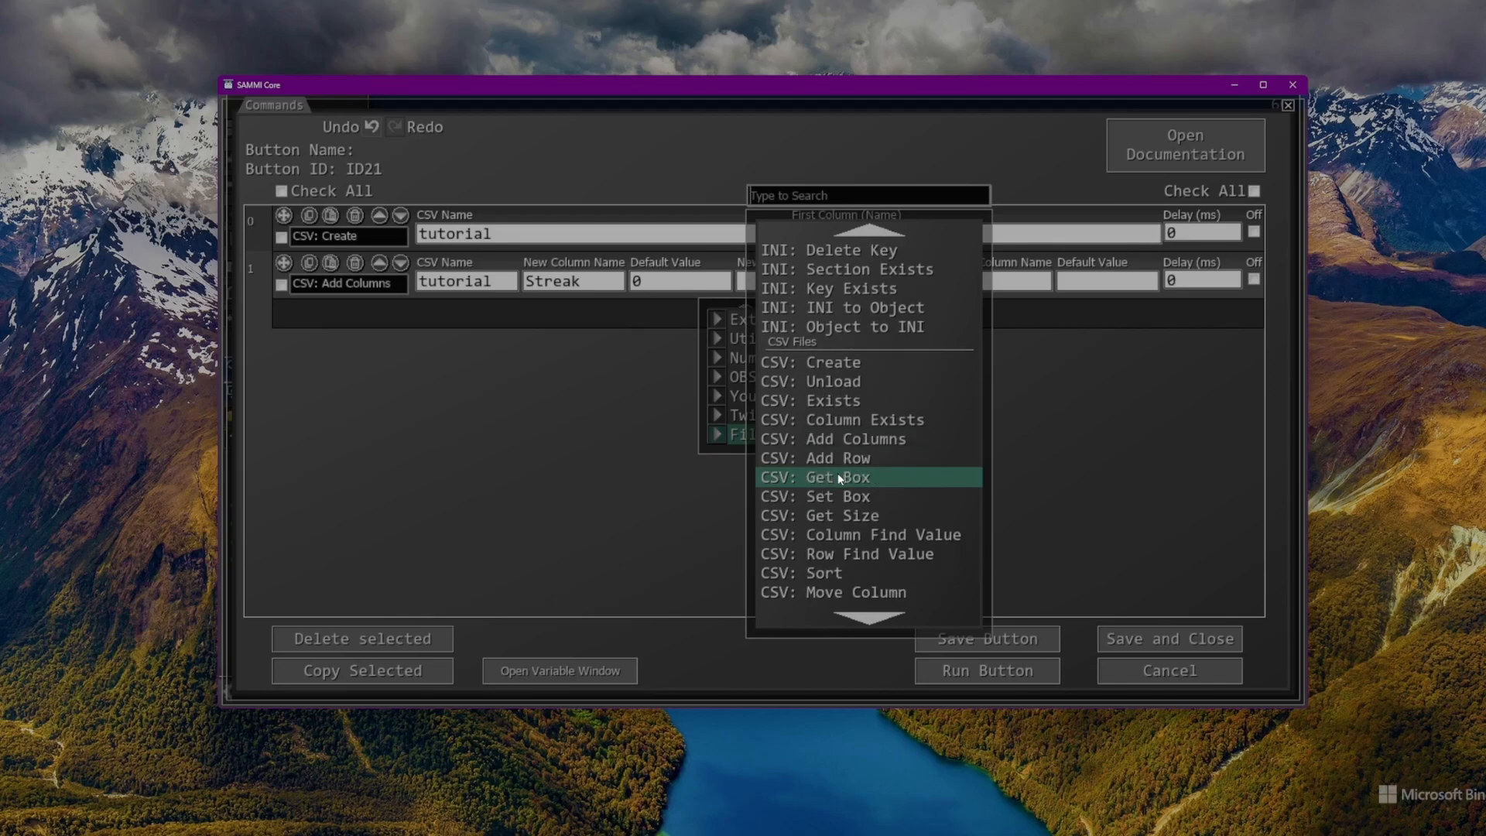
pyautogui.scroll(-6, 838, 477)
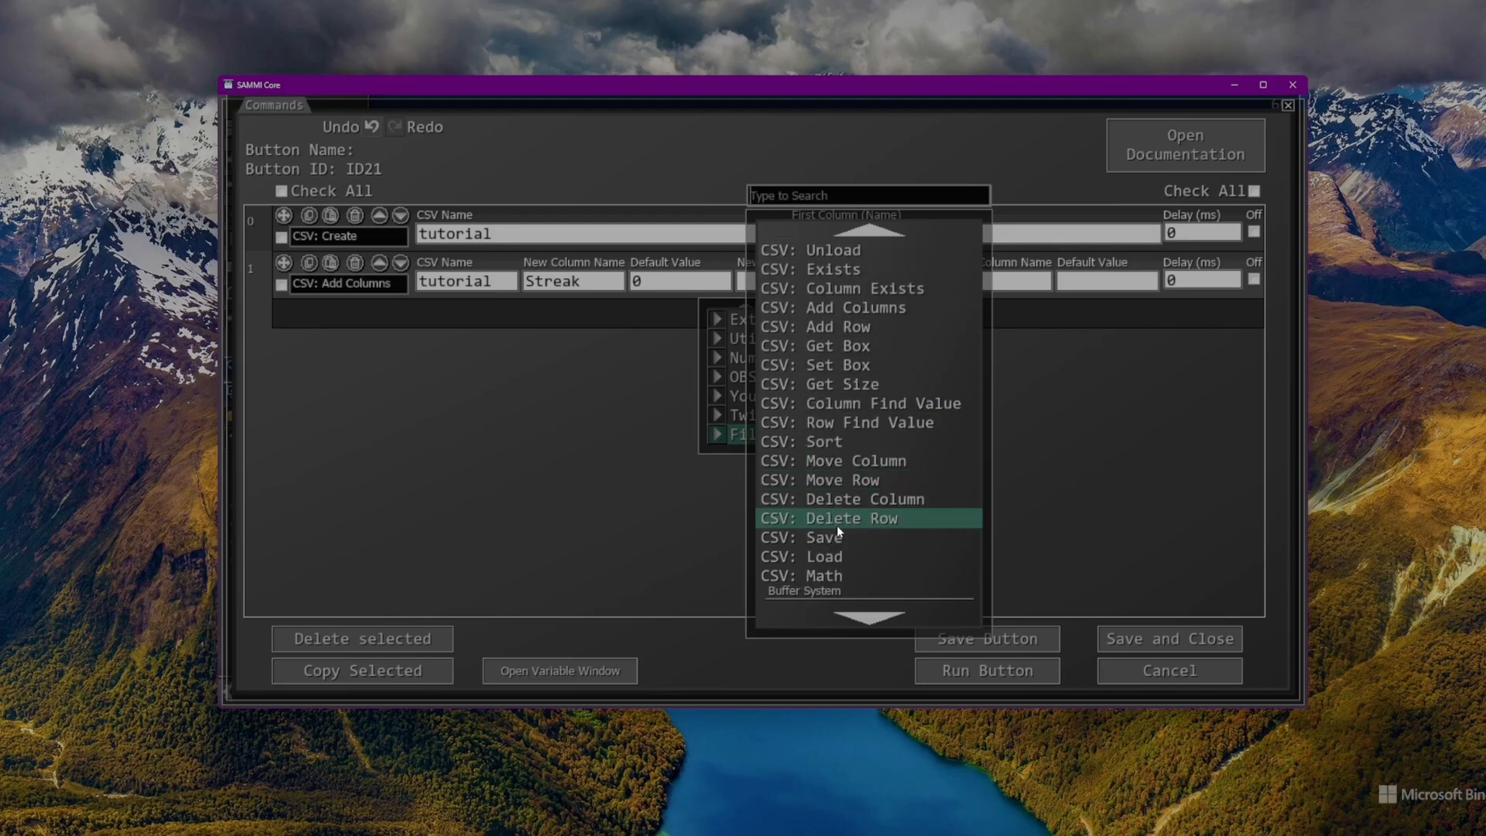
pyautogui.click(837, 538)
pyautogui.click(465, 335)
pyautogui.write('tutorial')
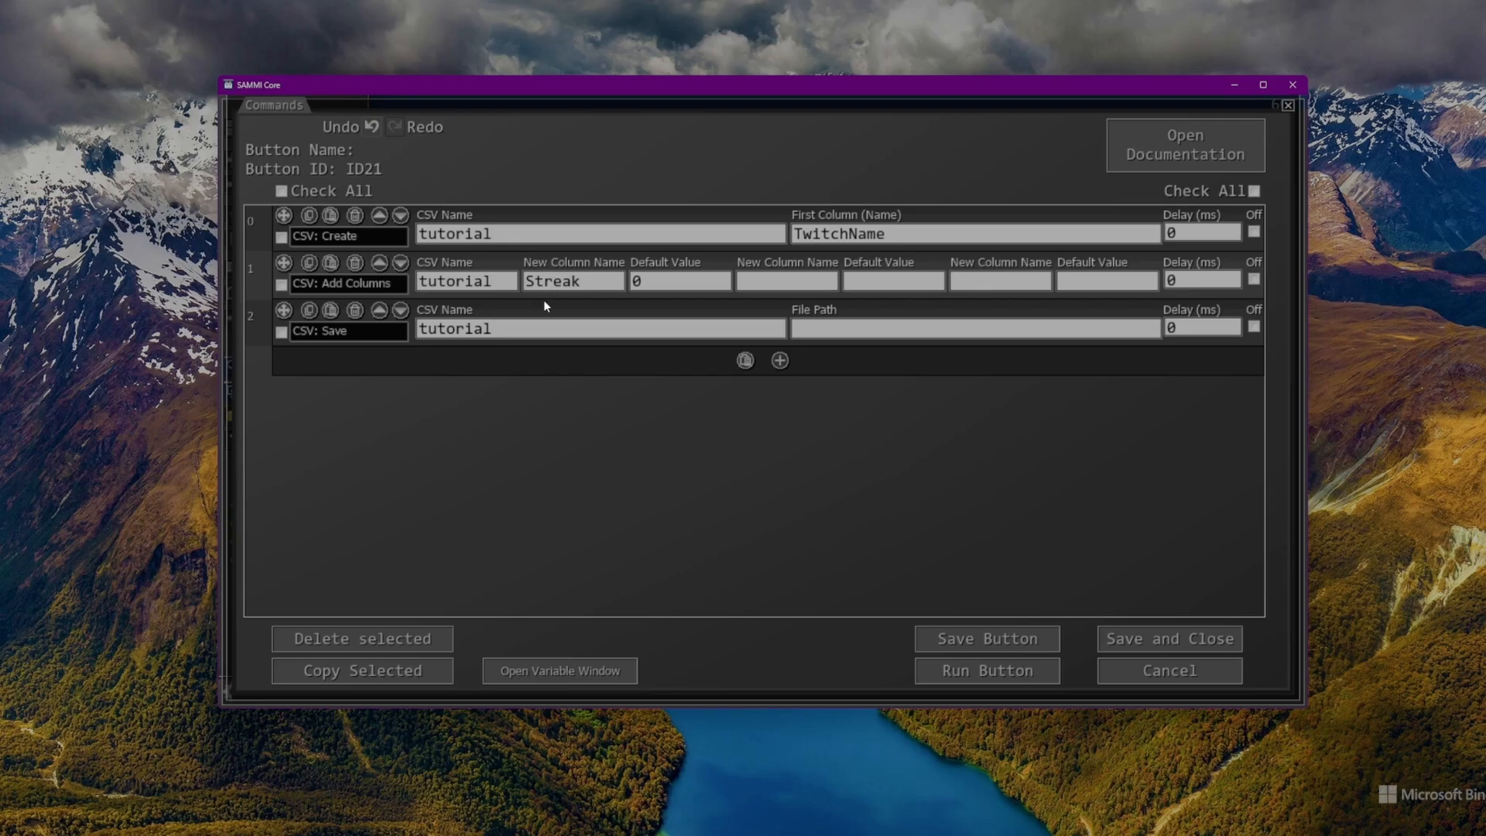
# Set the CSV: Save command's file path to /$global.main_directory$/tutorial.csv
pyautogui.click(813, 339)
pyautogui.click(793, 331)
pyautogui.write('/')
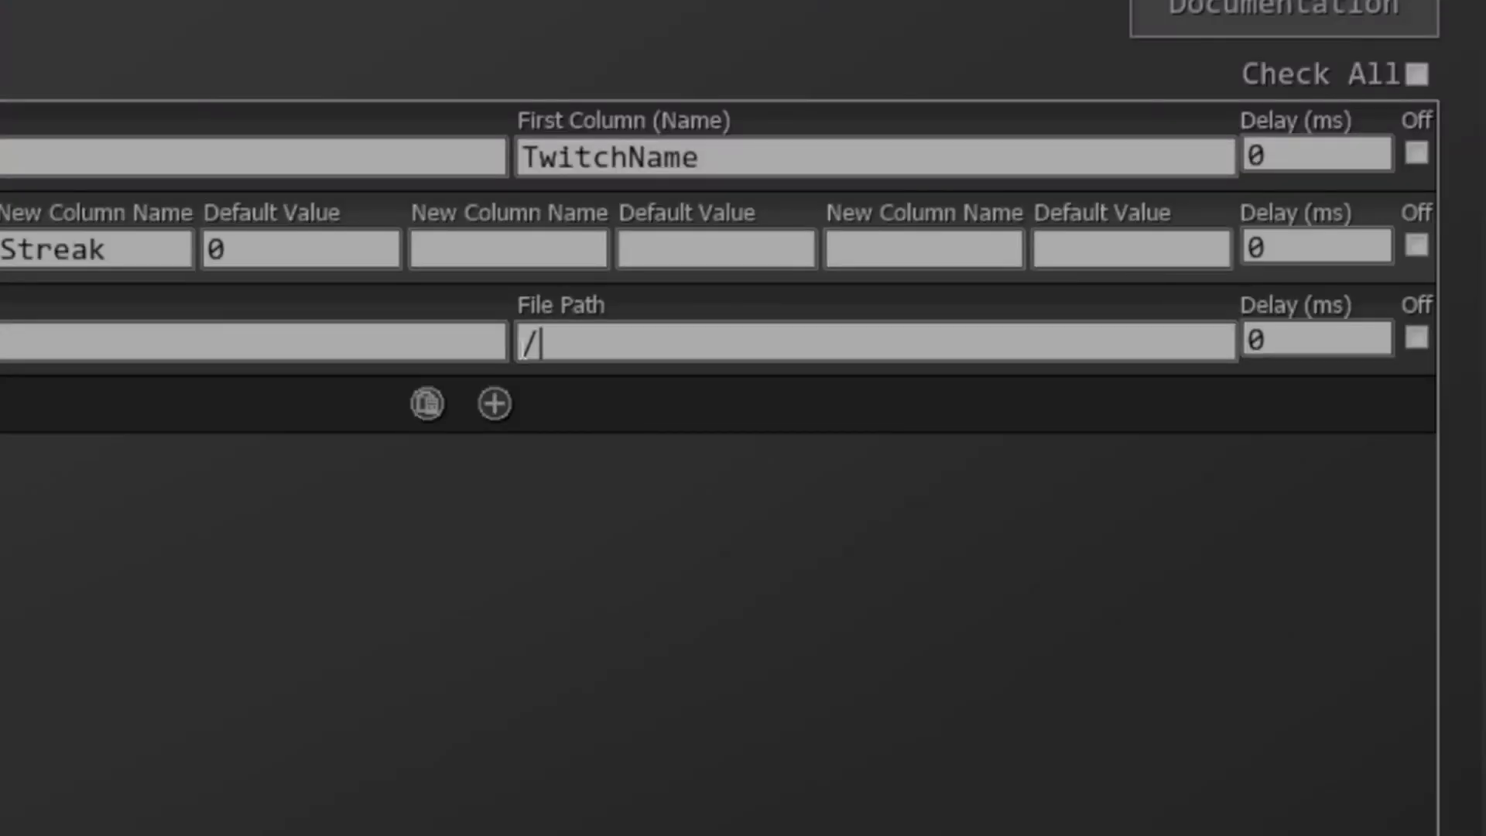
pyautogui.write('$$/')
pyautogui.press('Left')
pyautogui.press('Left')
pyautogui.write('global.')
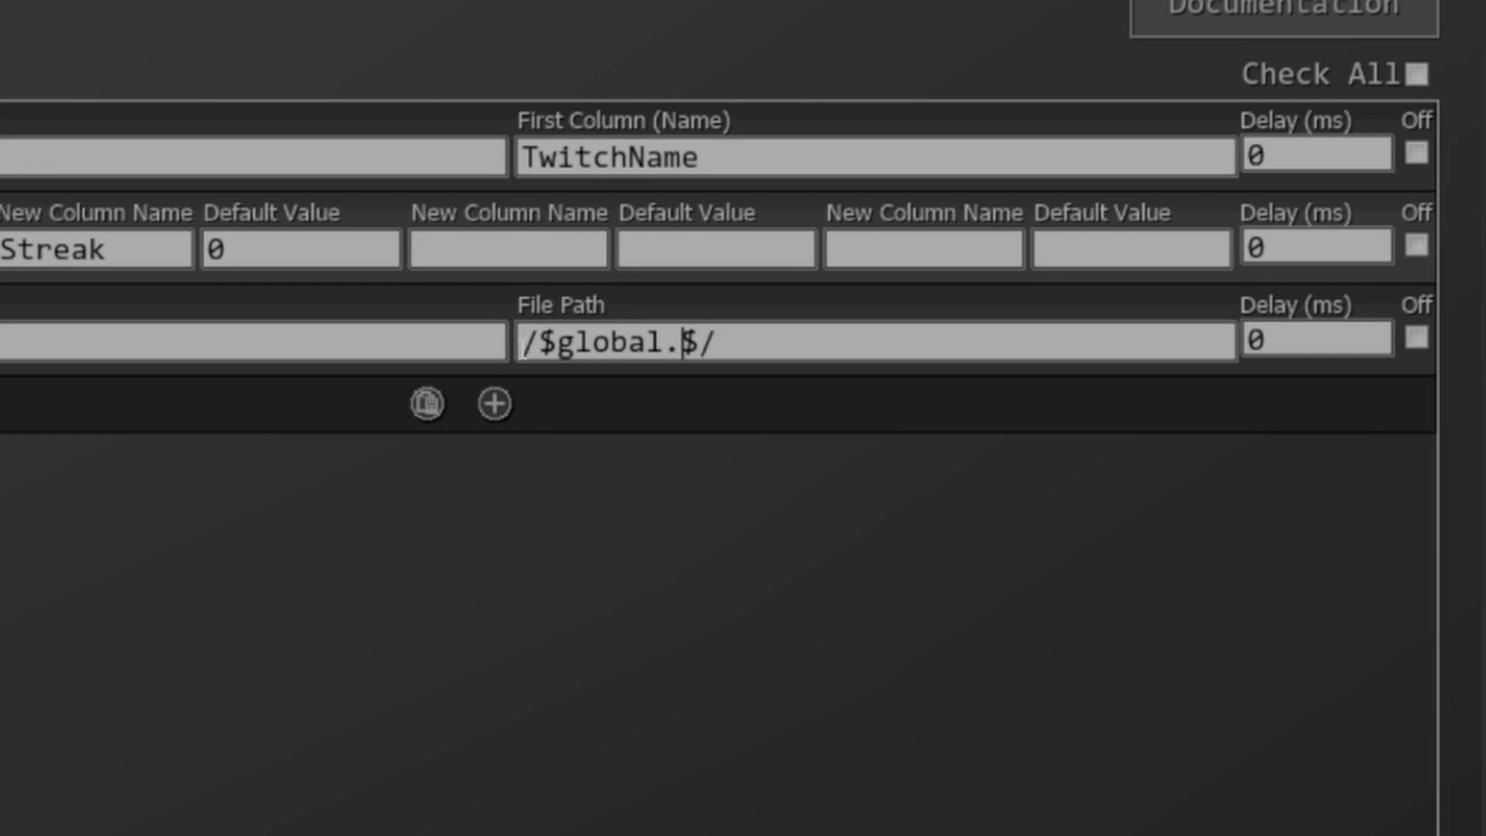
pyautogui.write('ma')
pyautogui.write('in_d')
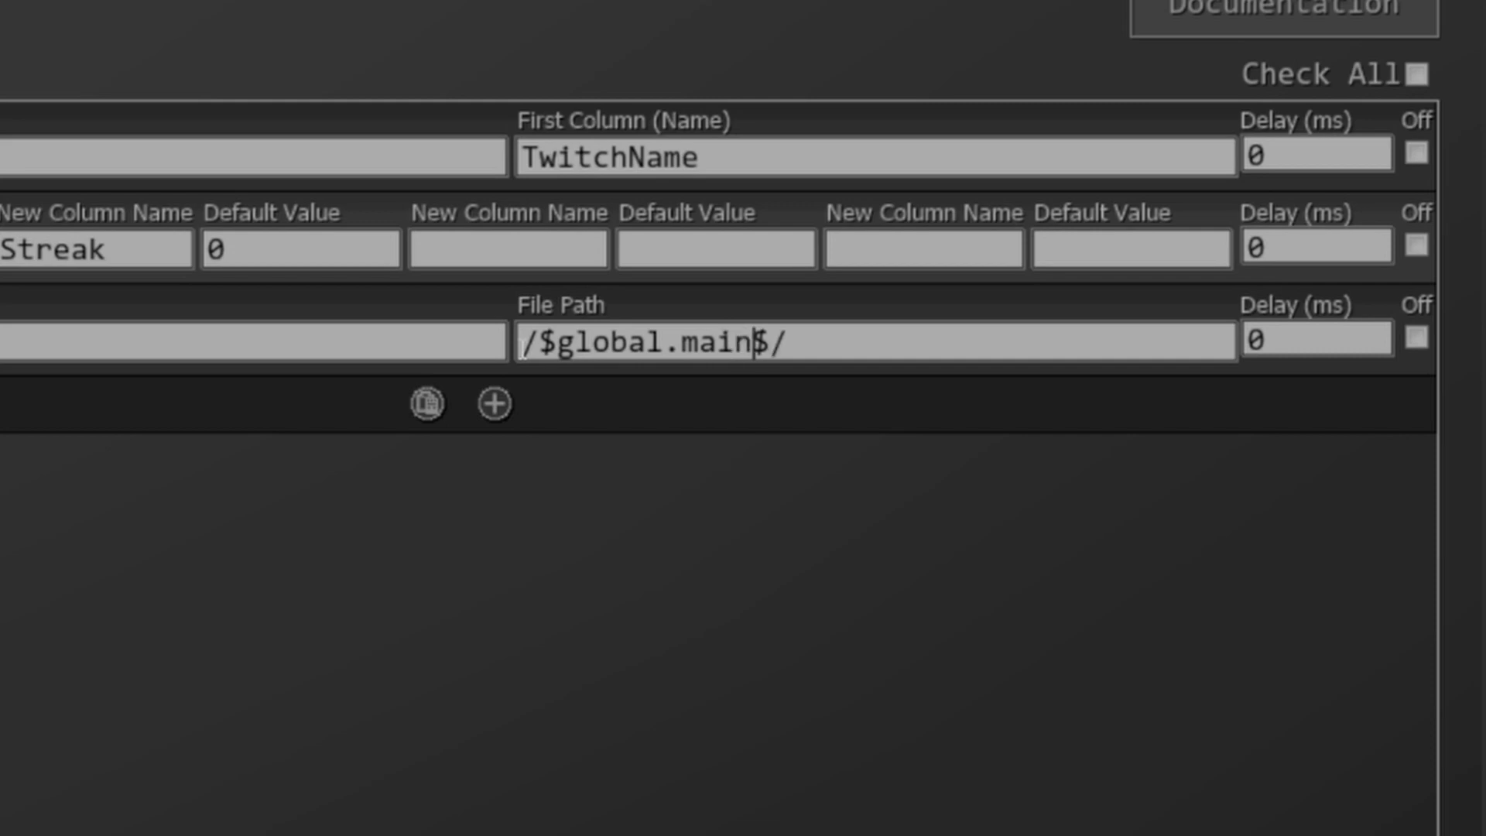
pyautogui.write('irec')
pyautogui.write('ro')
pyautogui.press('BackSpace')
pyautogui.press('BackSpace')
pyautogui.write('tory')
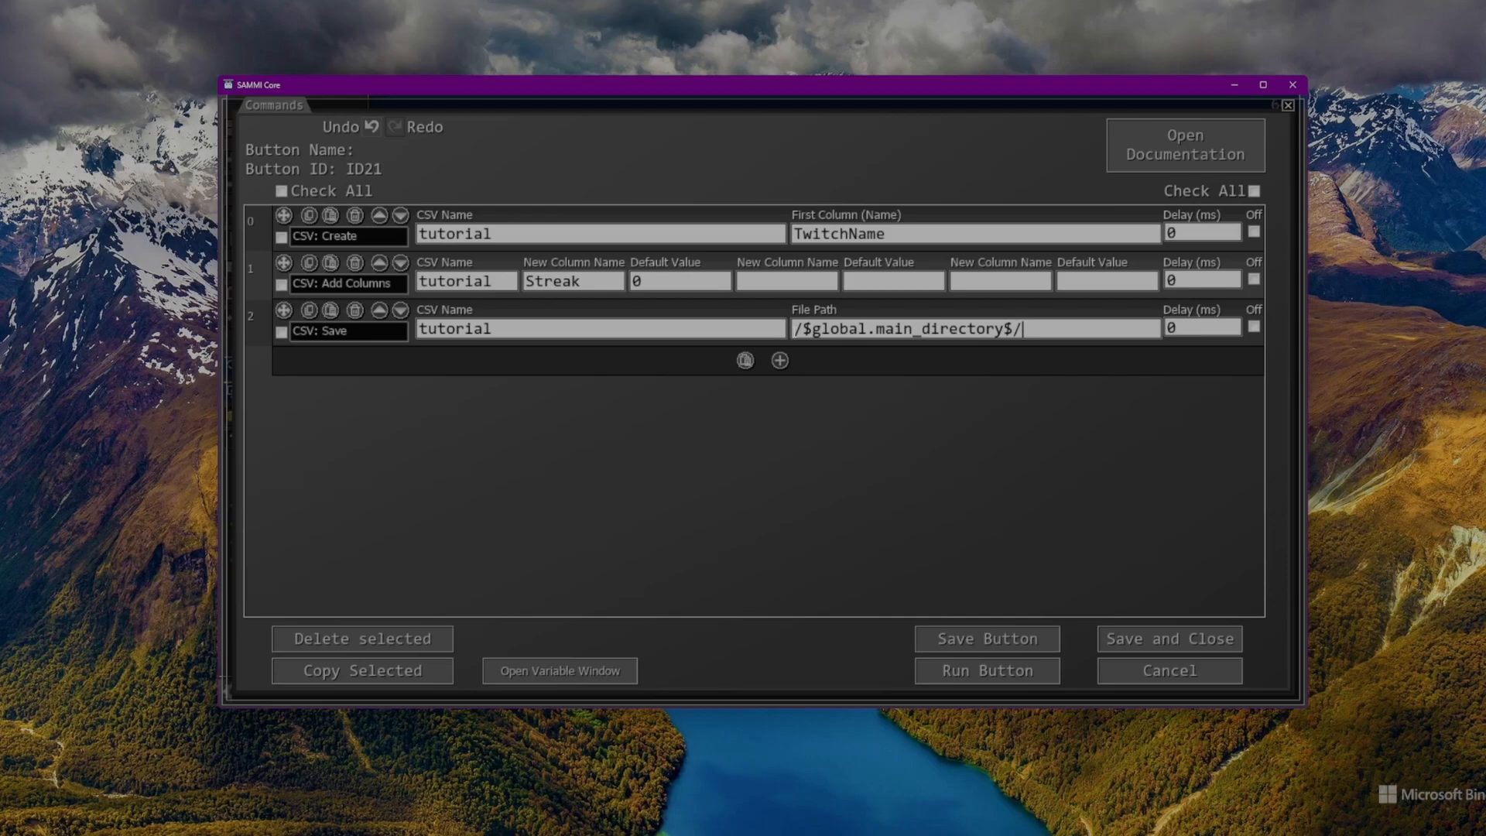
pyautogui.write('tut')
pyautogui.press('BackSpace')
pyautogui.write('torial.csv')
# Add a CSV: Unload command for the tutorial CSV, and save and close the button's commands
pyautogui.click(780, 360)
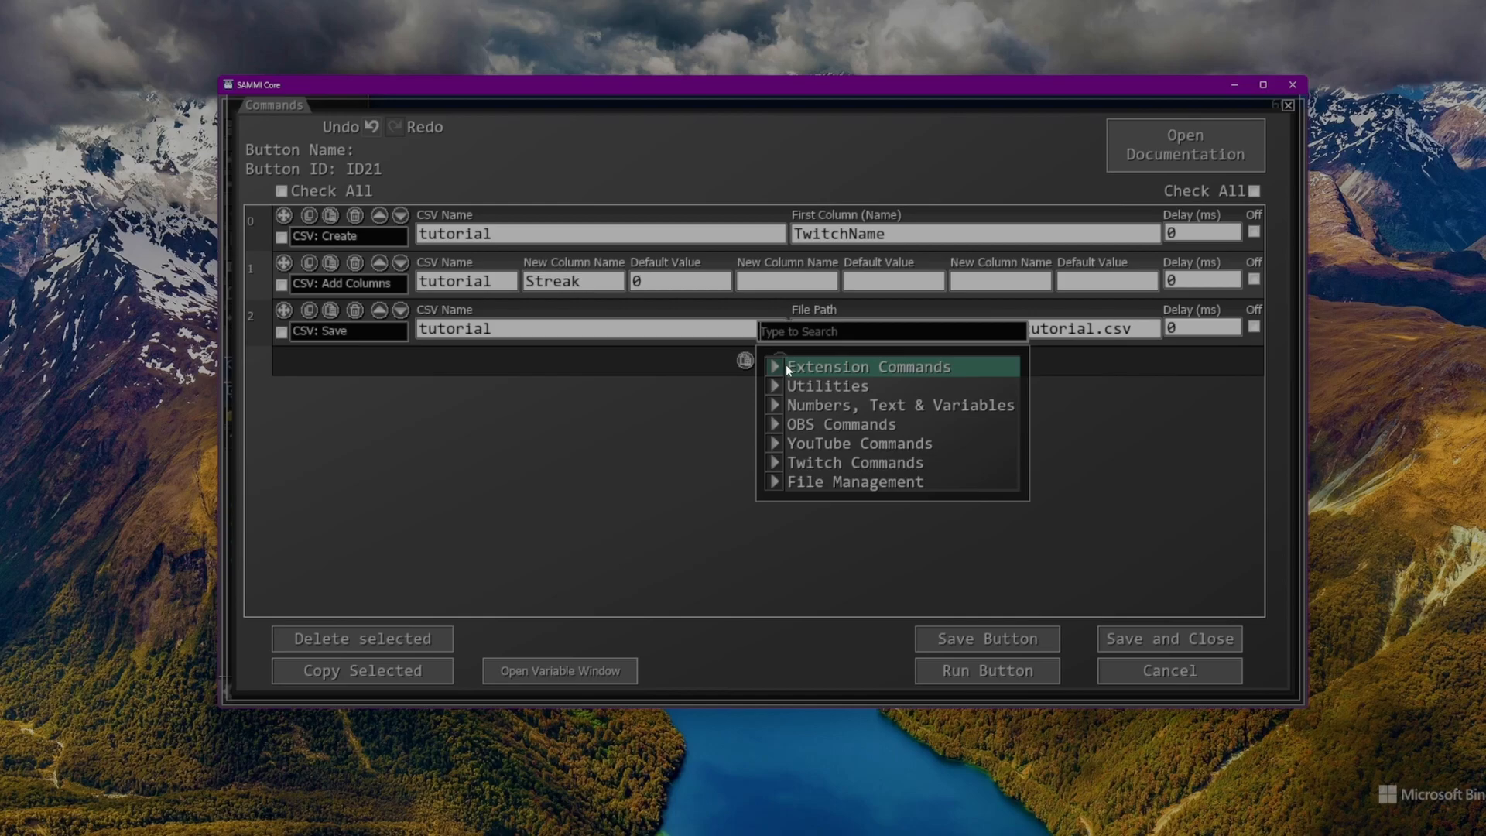
pyautogui.click(795, 482)
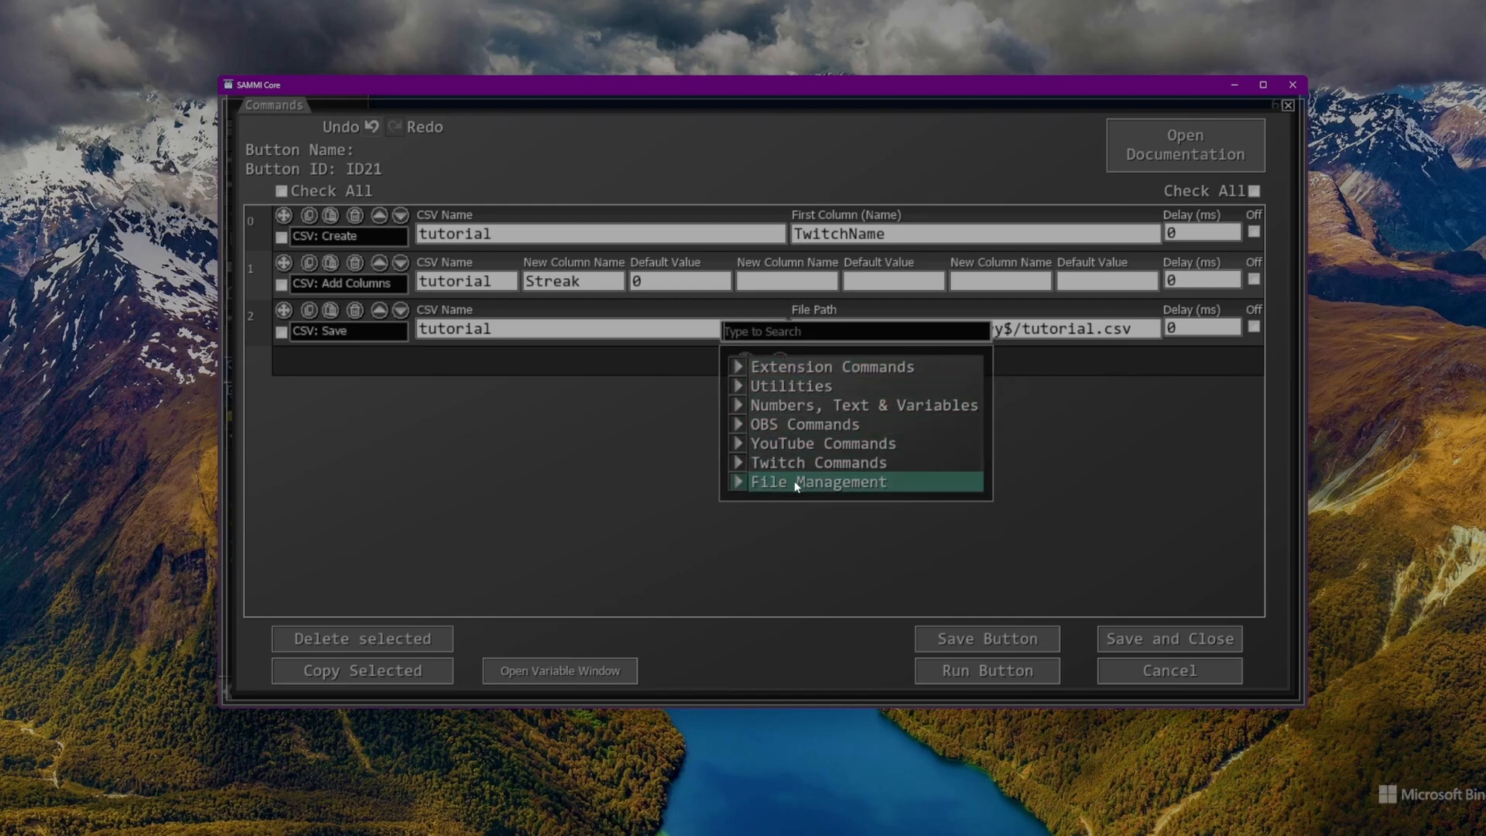
pyautogui.scroll(-5, 845, 465)
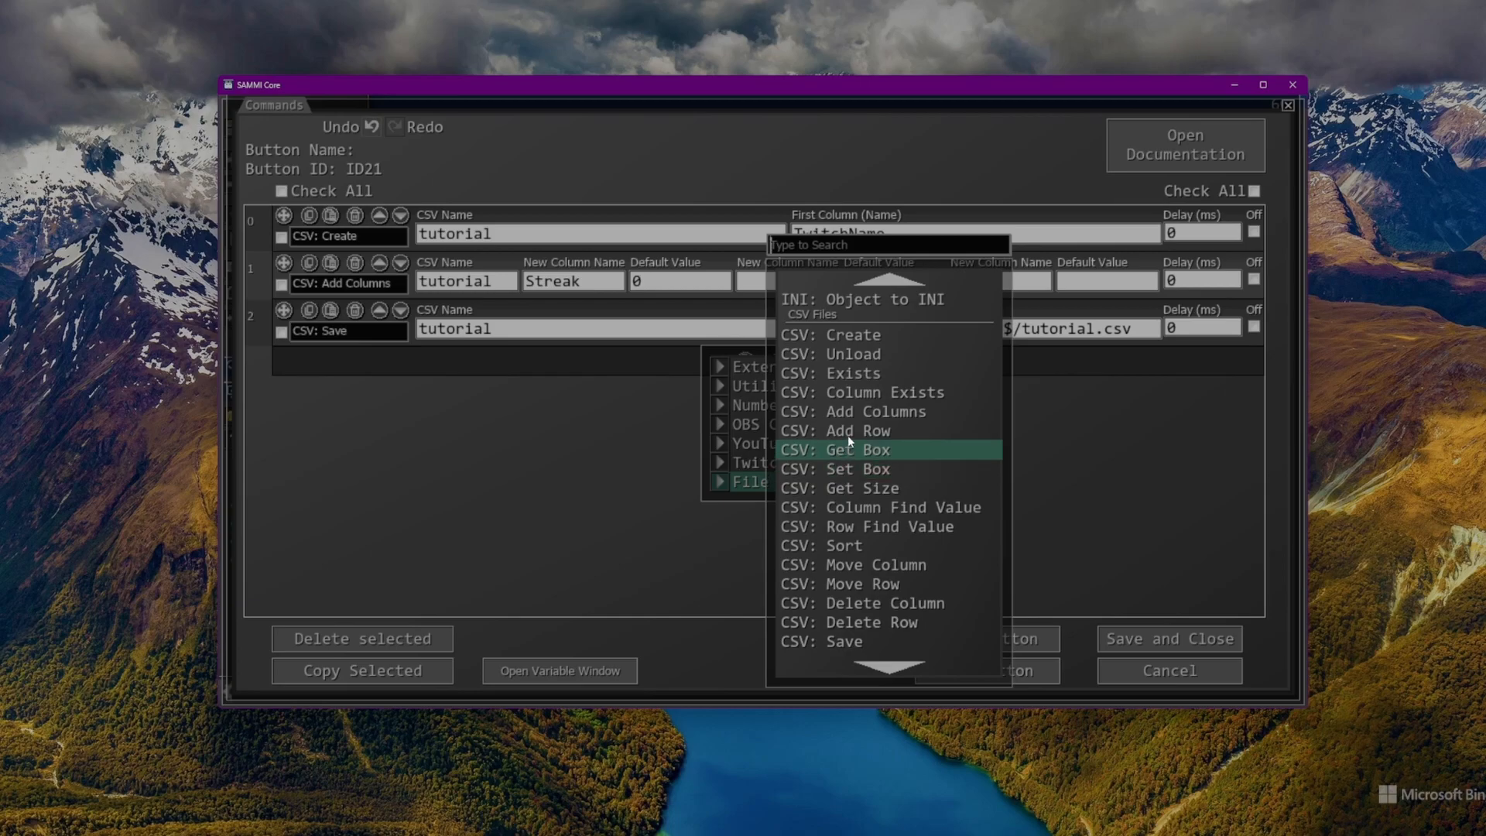
pyautogui.click(908, 358)
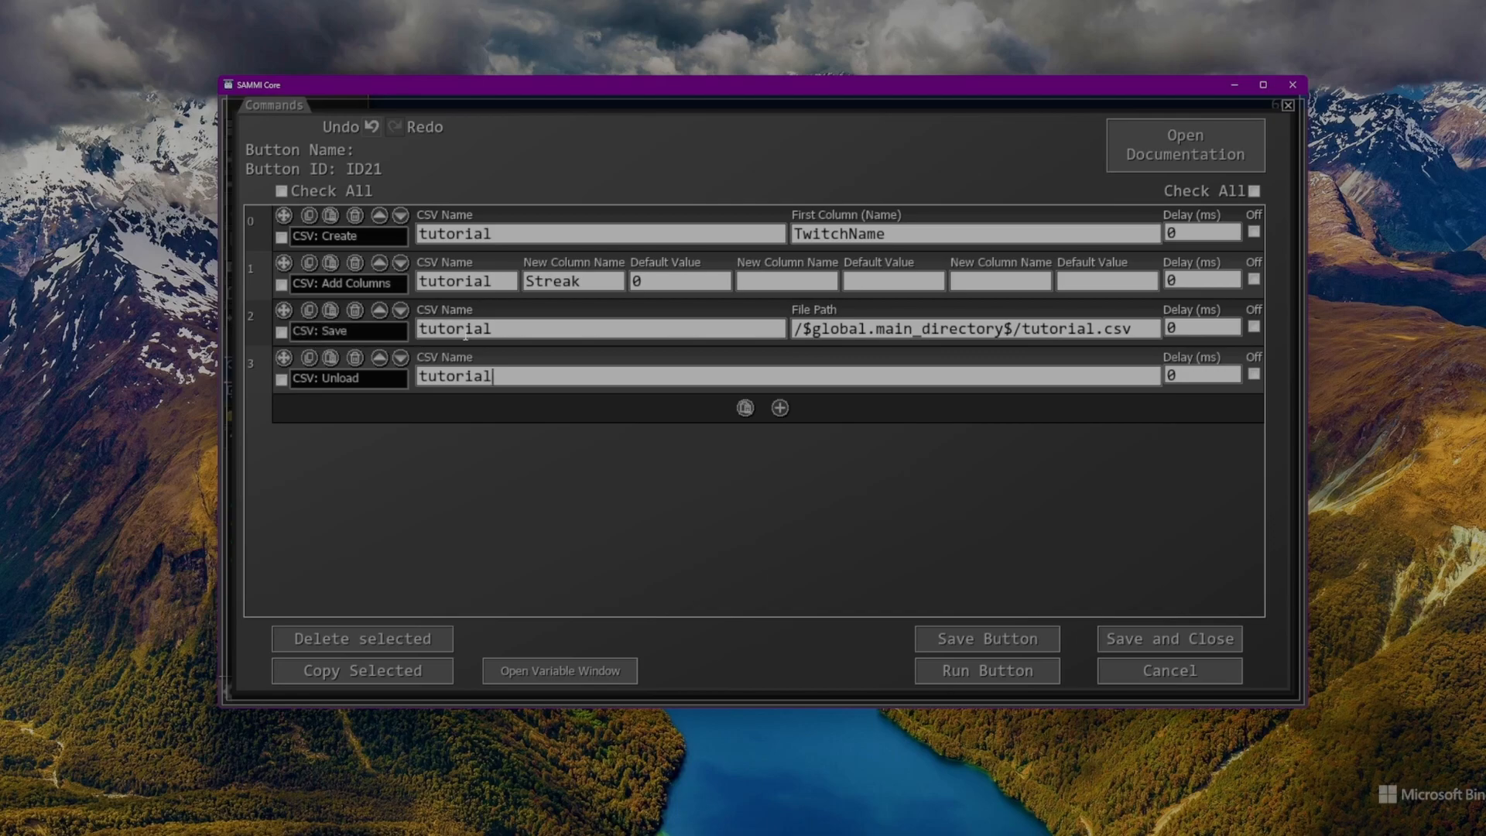
pyautogui.moveTo(1132, 330); pyautogui.dragTo(1022, 330)
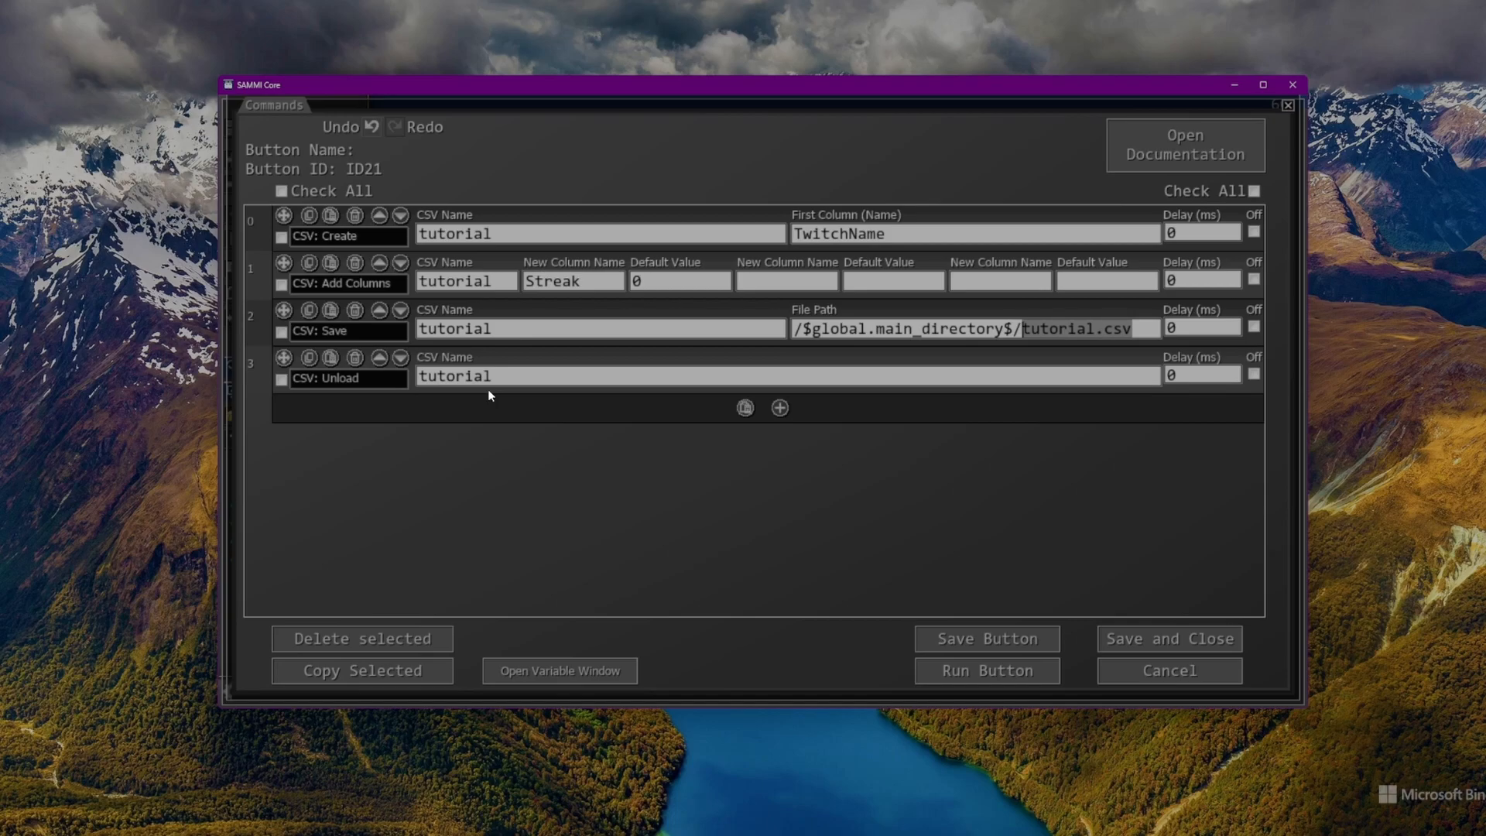
pyautogui.click(1159, 640)
# Open the deck button's appearance and change its colour to green (hex 0EC01F)
pyautogui.rightClick(273, 203)
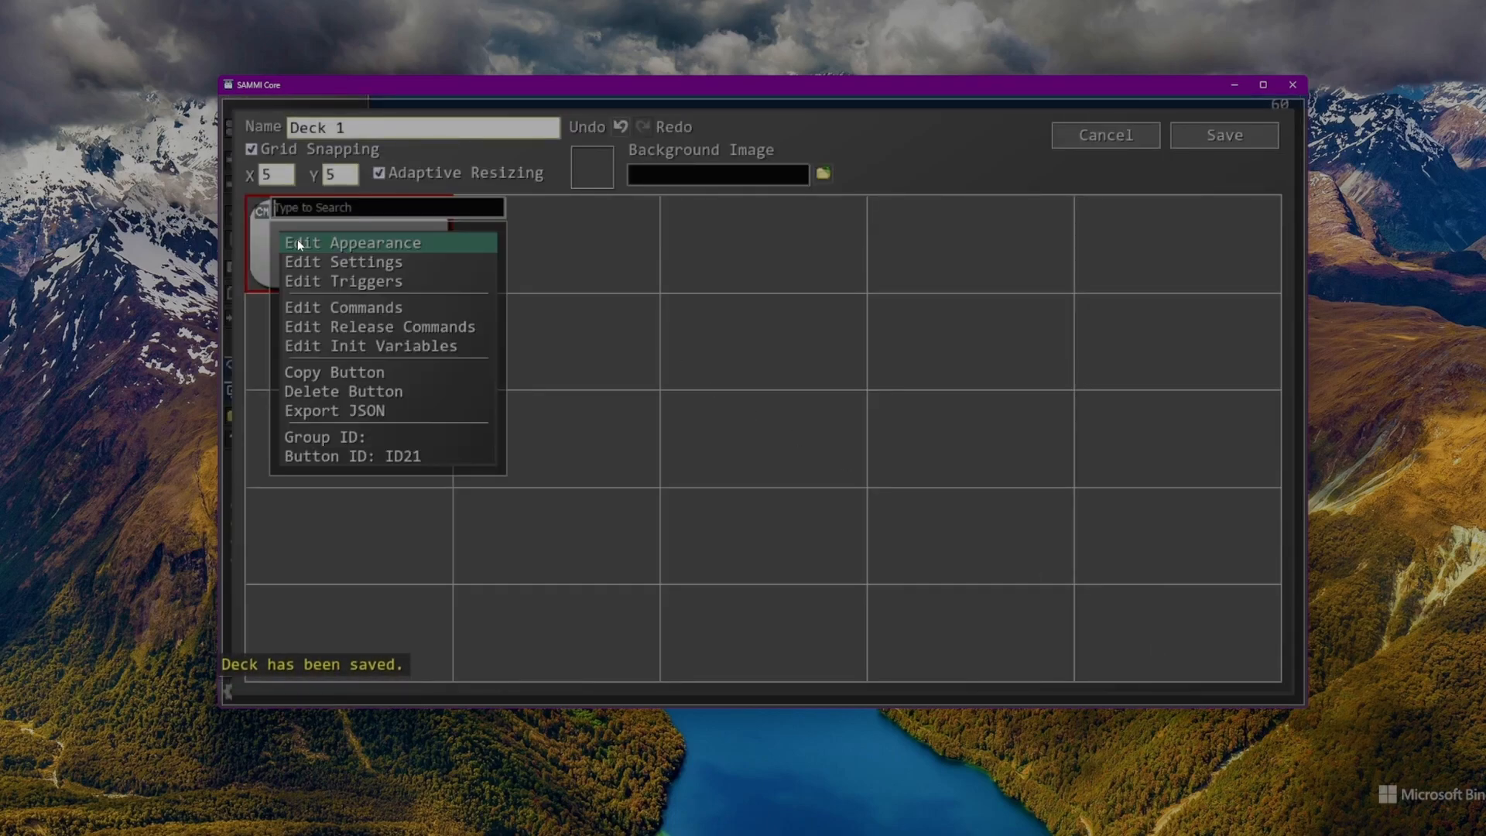
pyautogui.click(298, 243)
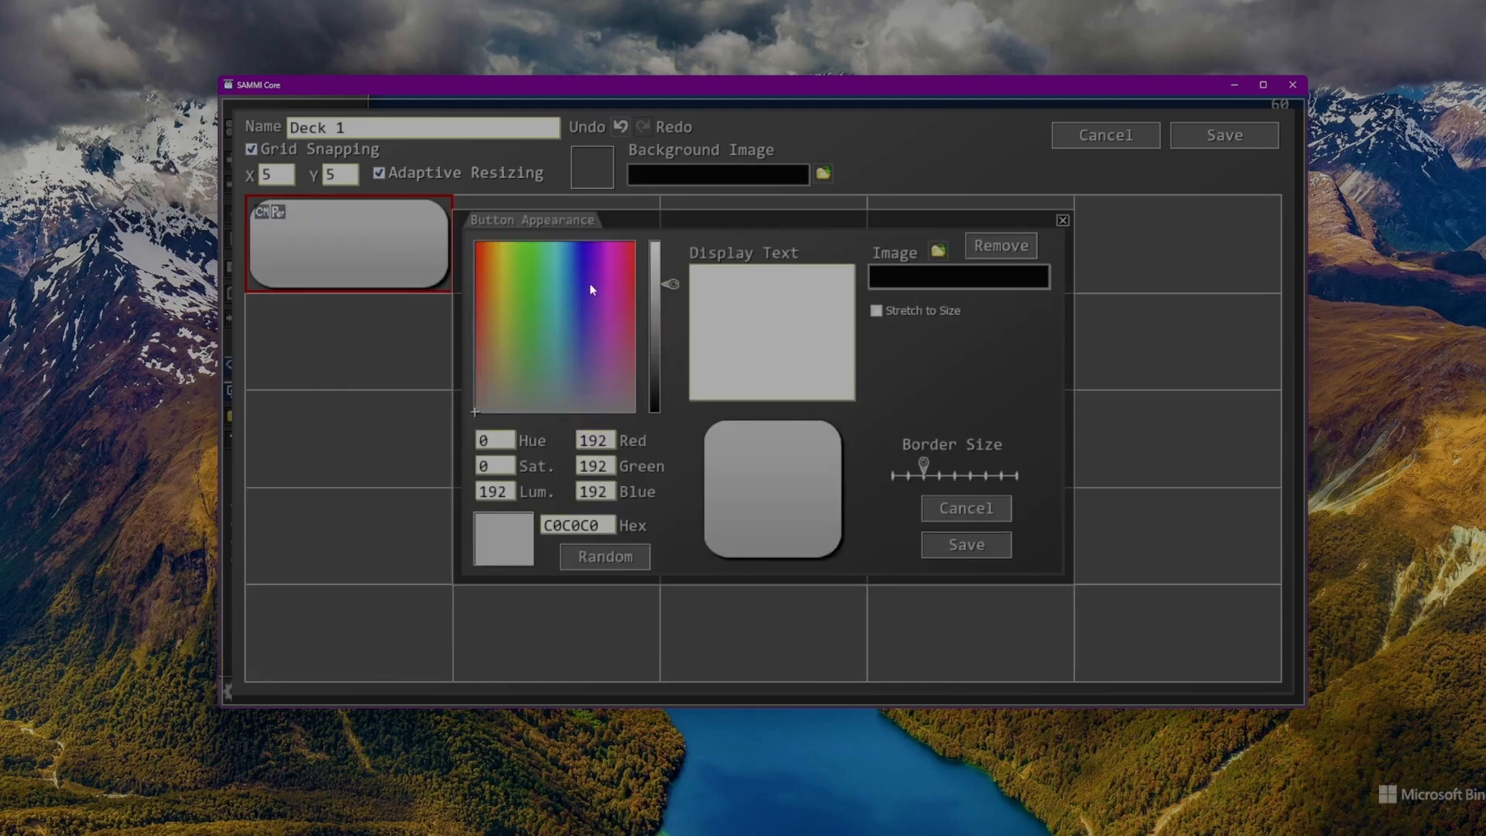
pyautogui.moveTo(524, 265); pyautogui.dragTo(531, 252)
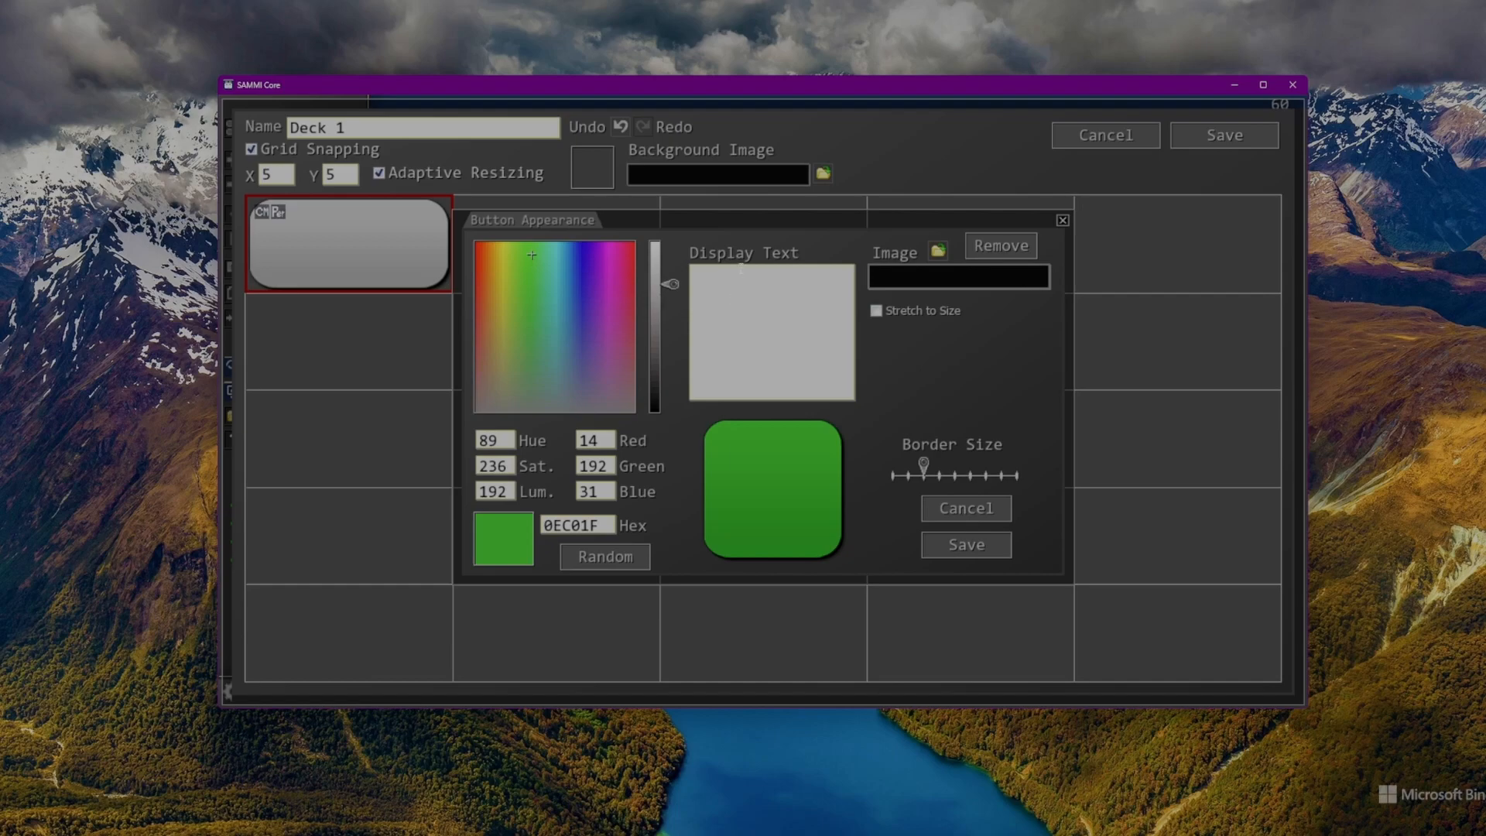
# Set the button's display text to Init, Streak and CSV on three separate lines, and save the appearance
pyautogui.write('Init ')
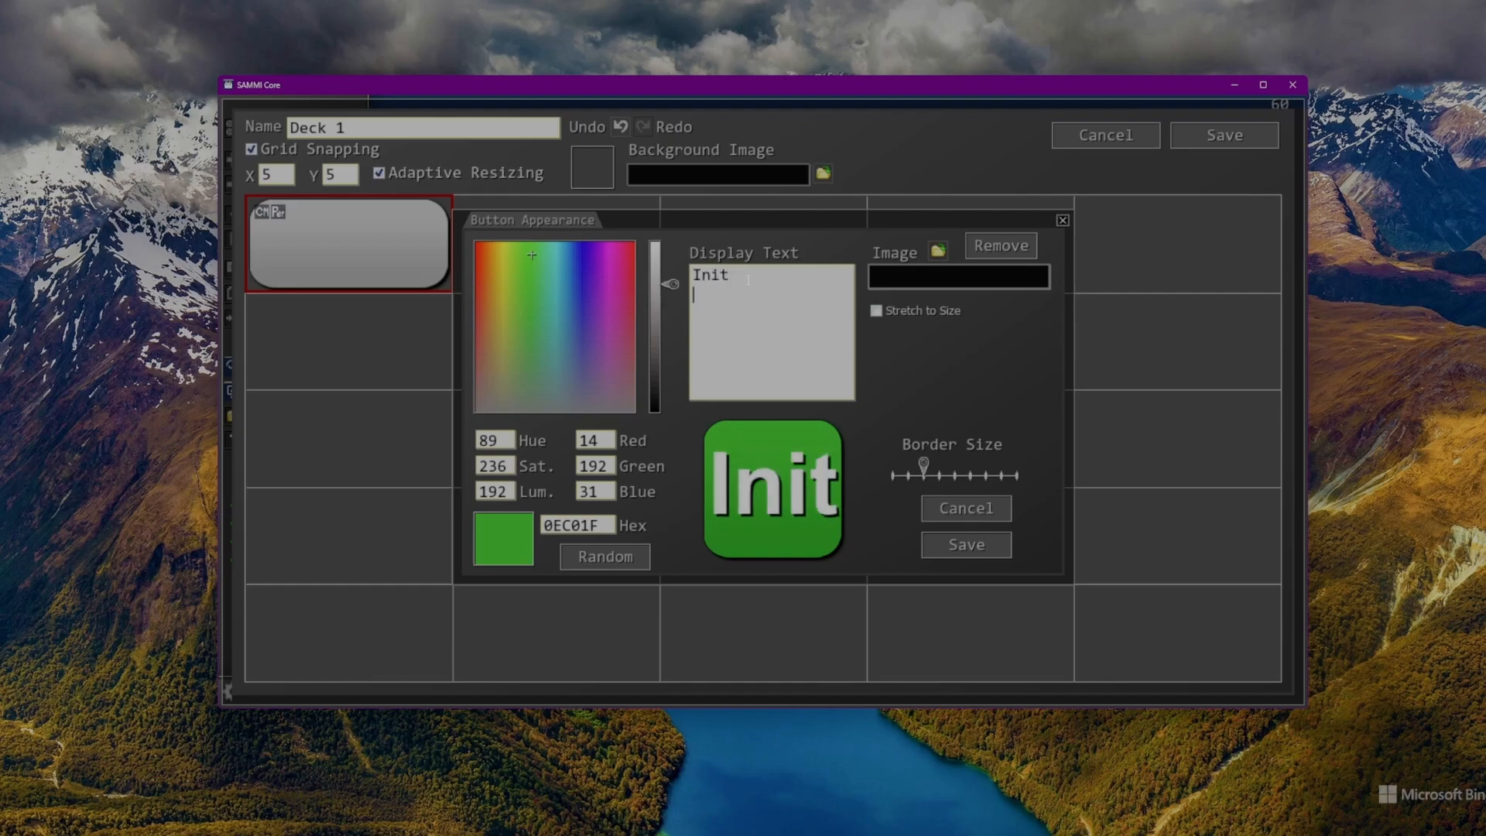
pyautogui.write('Streak')
pyautogui.press('Return')
pyautogui.write('C')
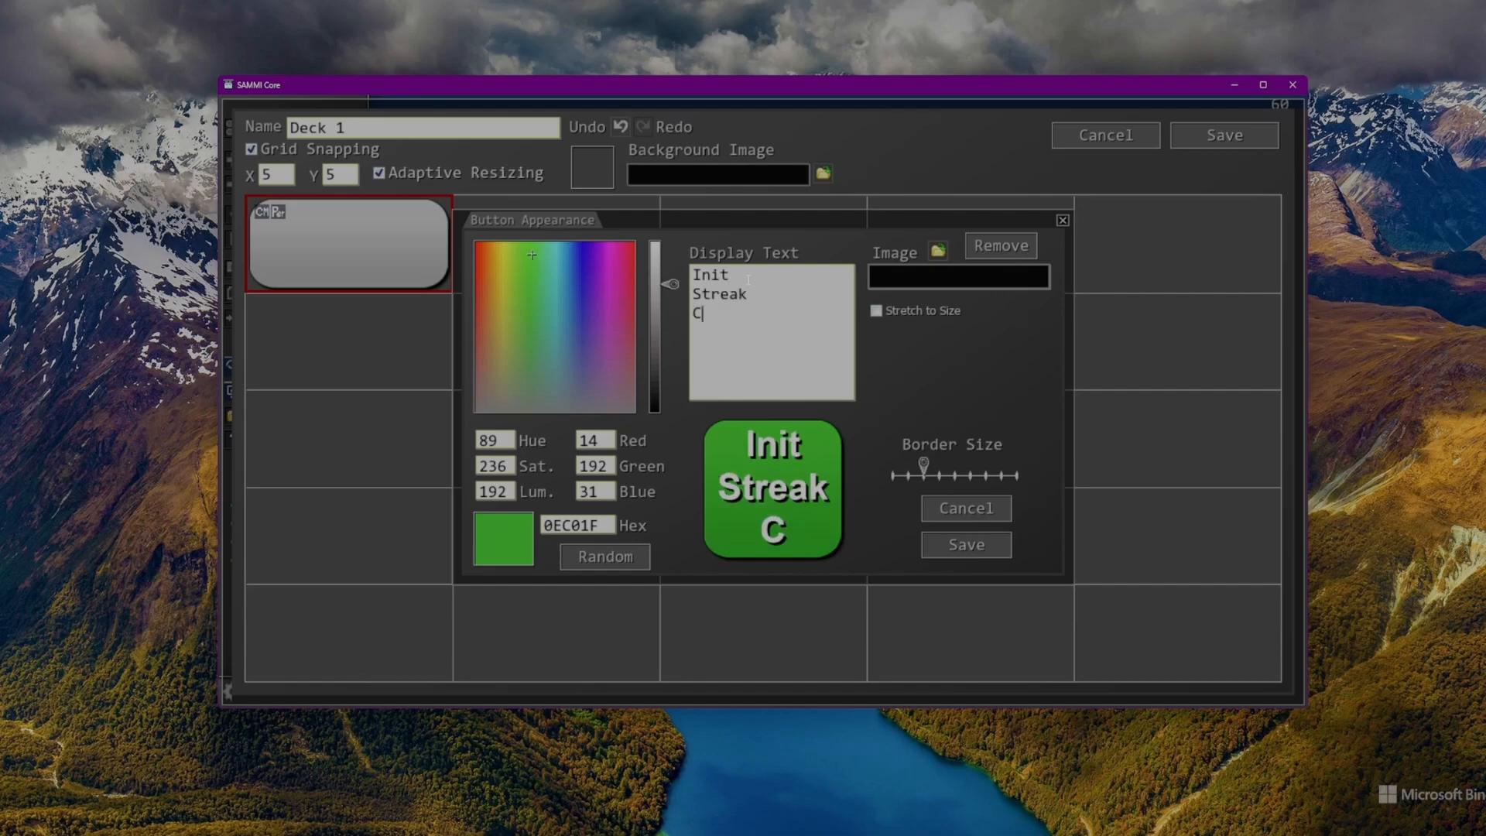
pyautogui.write('SV')
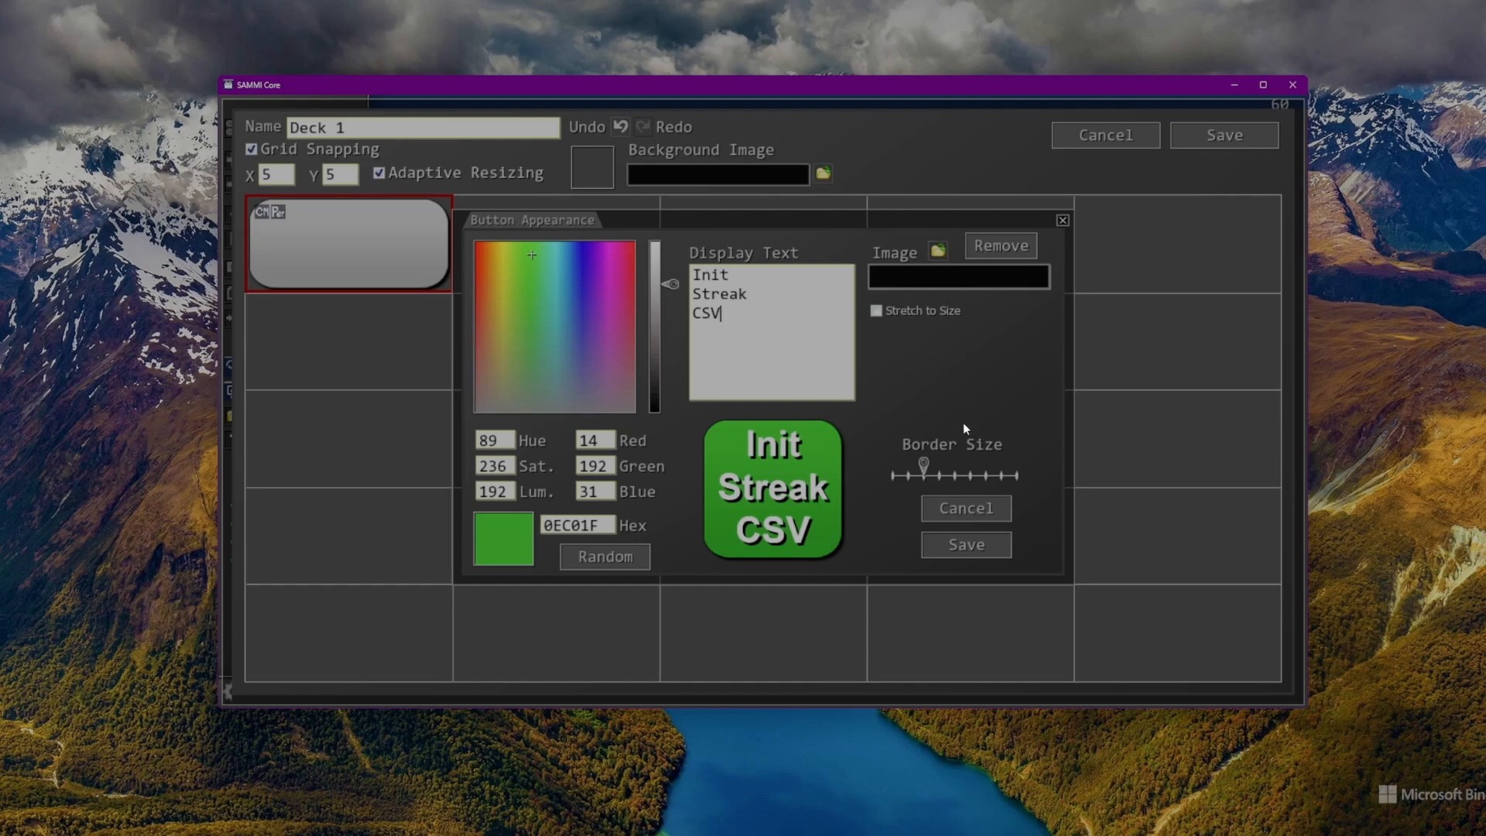
pyautogui.click(964, 546)
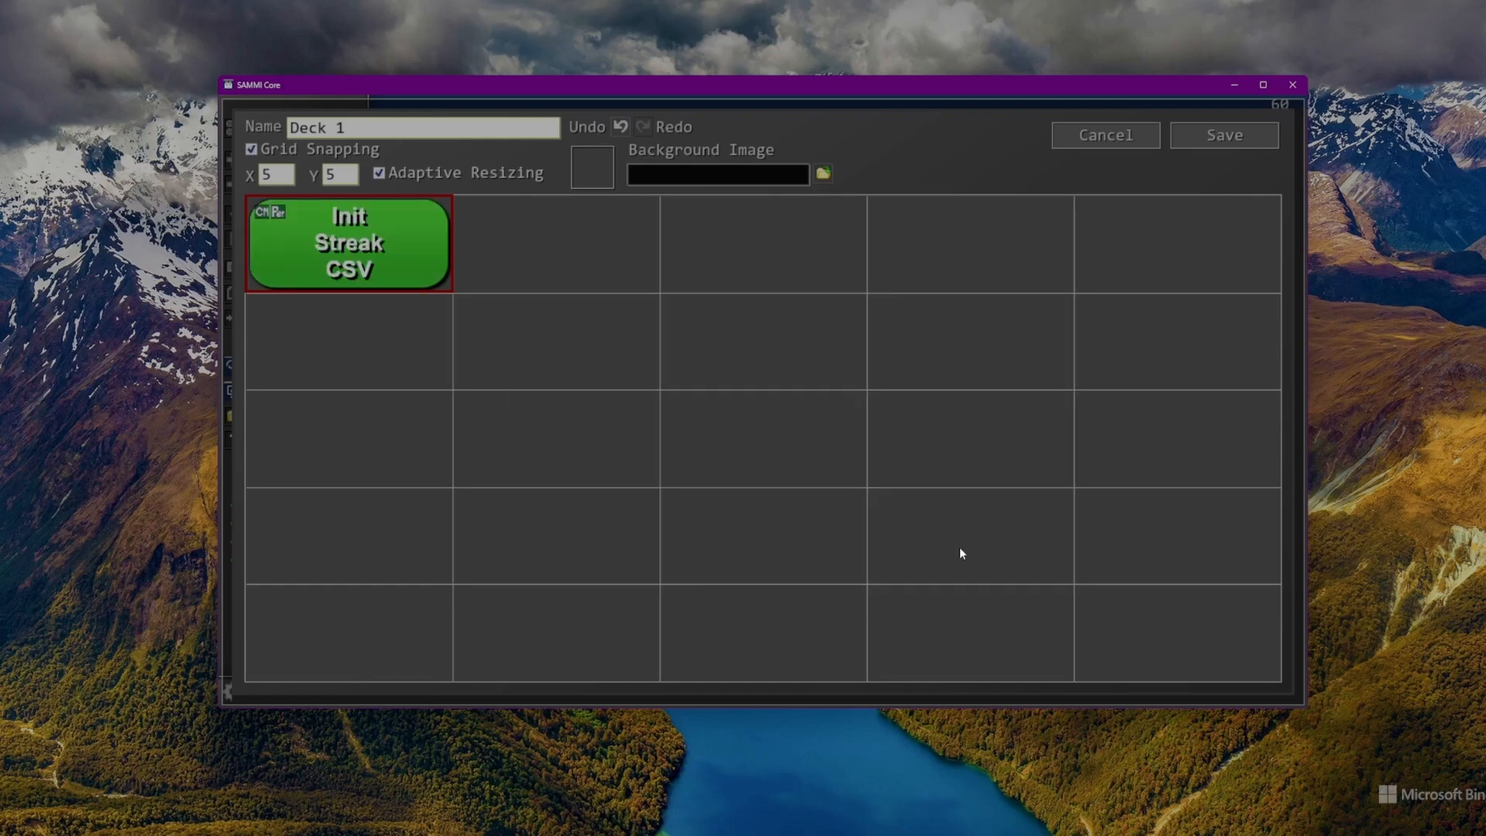
# Open the commands of the Init Streak CSV button and run the button
pyautogui.rightClick(383, 264)
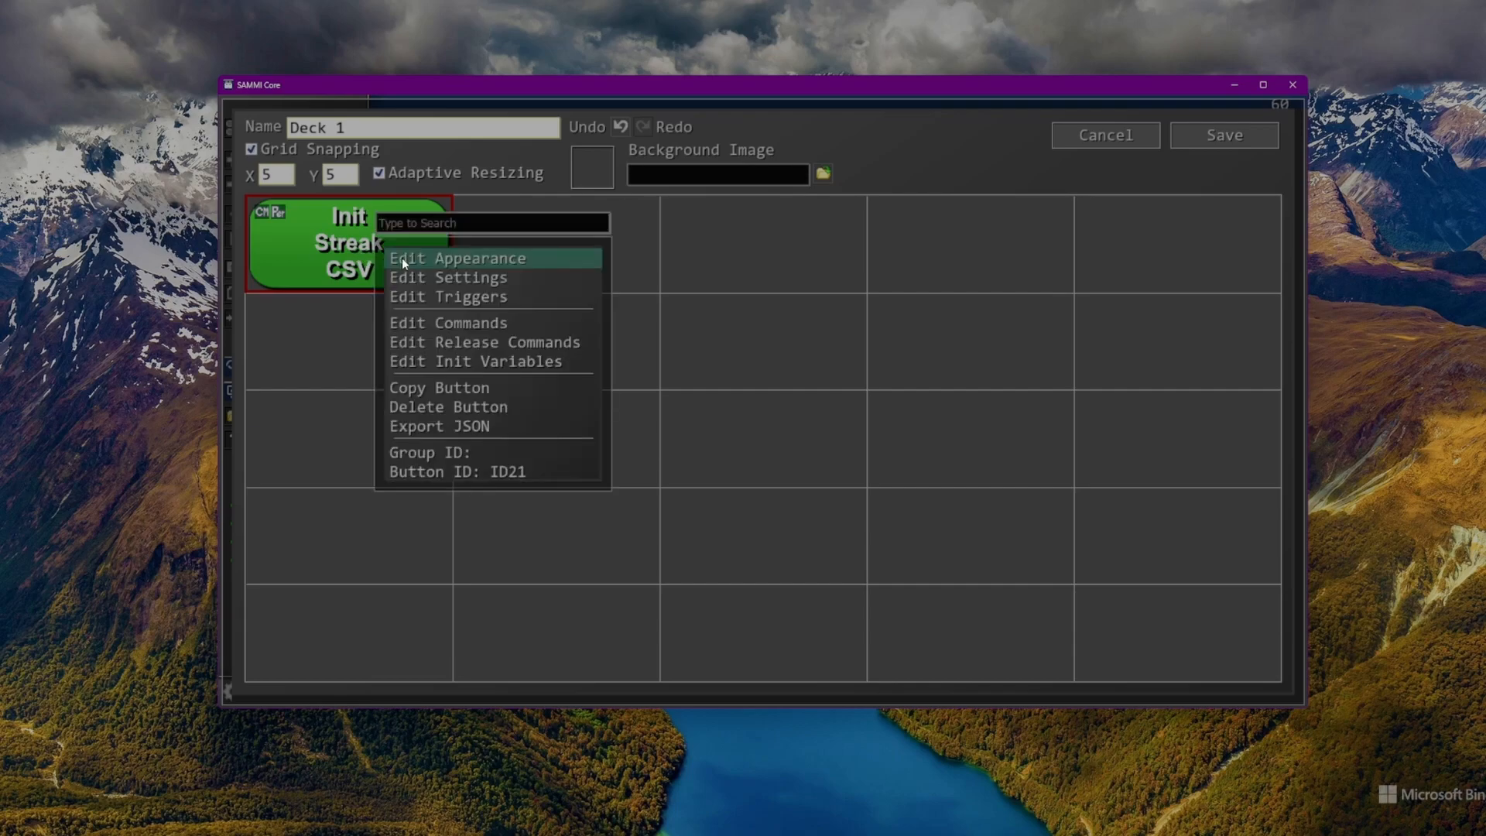
pyautogui.click(468, 323)
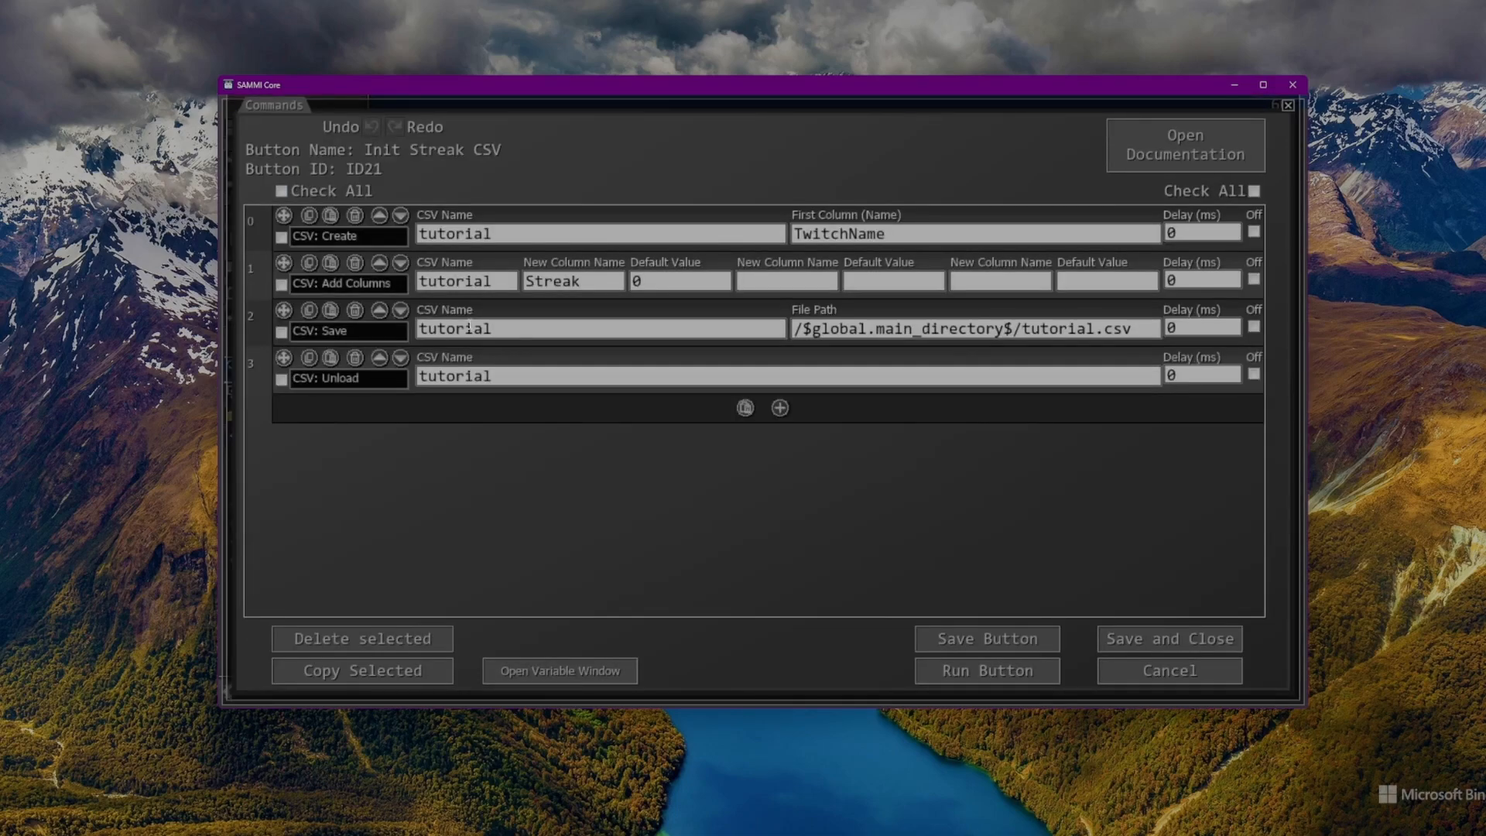
pyautogui.click(981, 681)
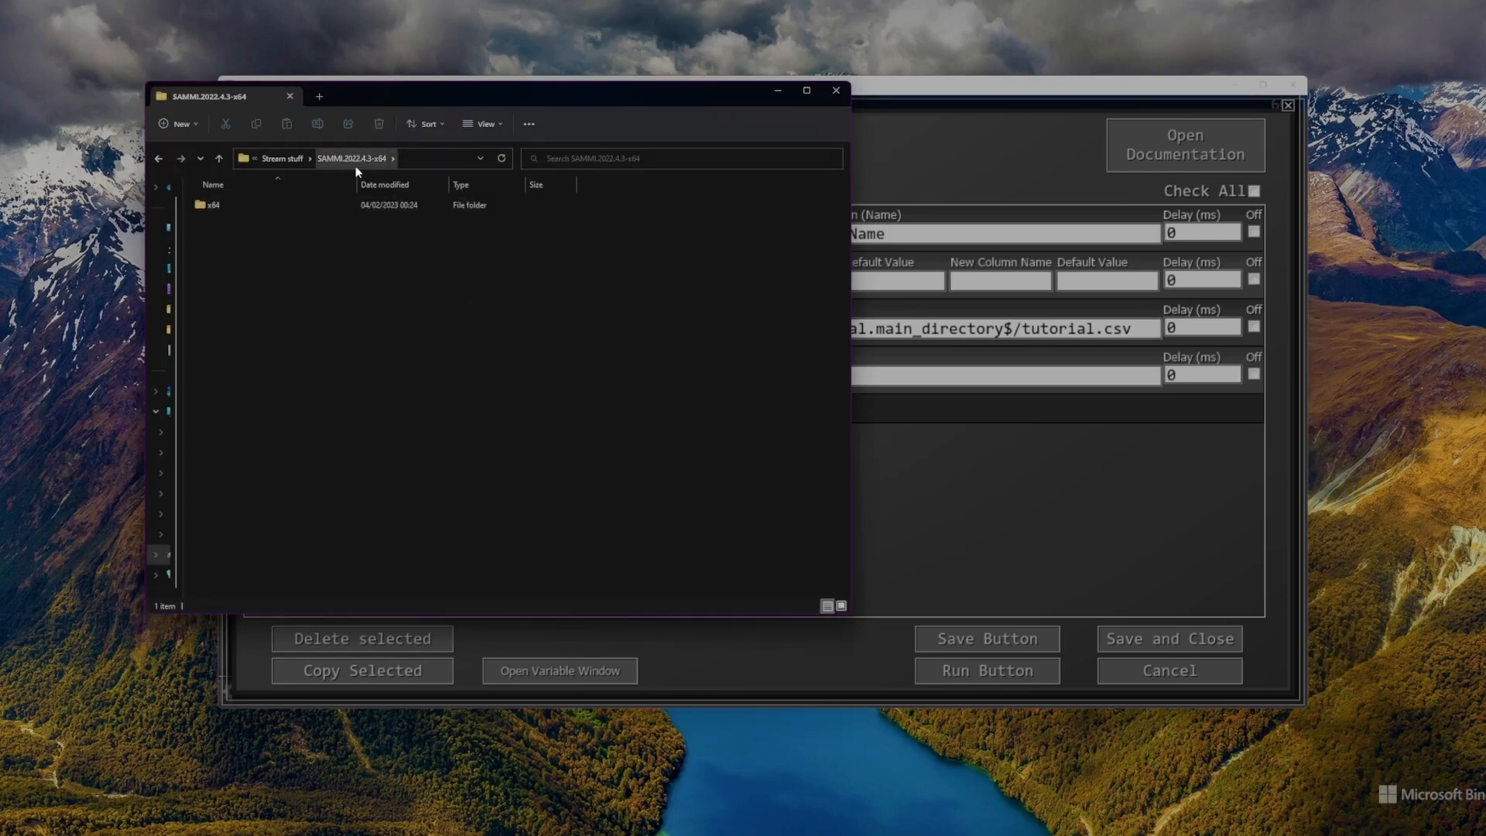
# In File Explorer, open the tutorial CSV file from SAMMI's x64 folder and examine its contents
pyautogui.doubleClick(240, 206)
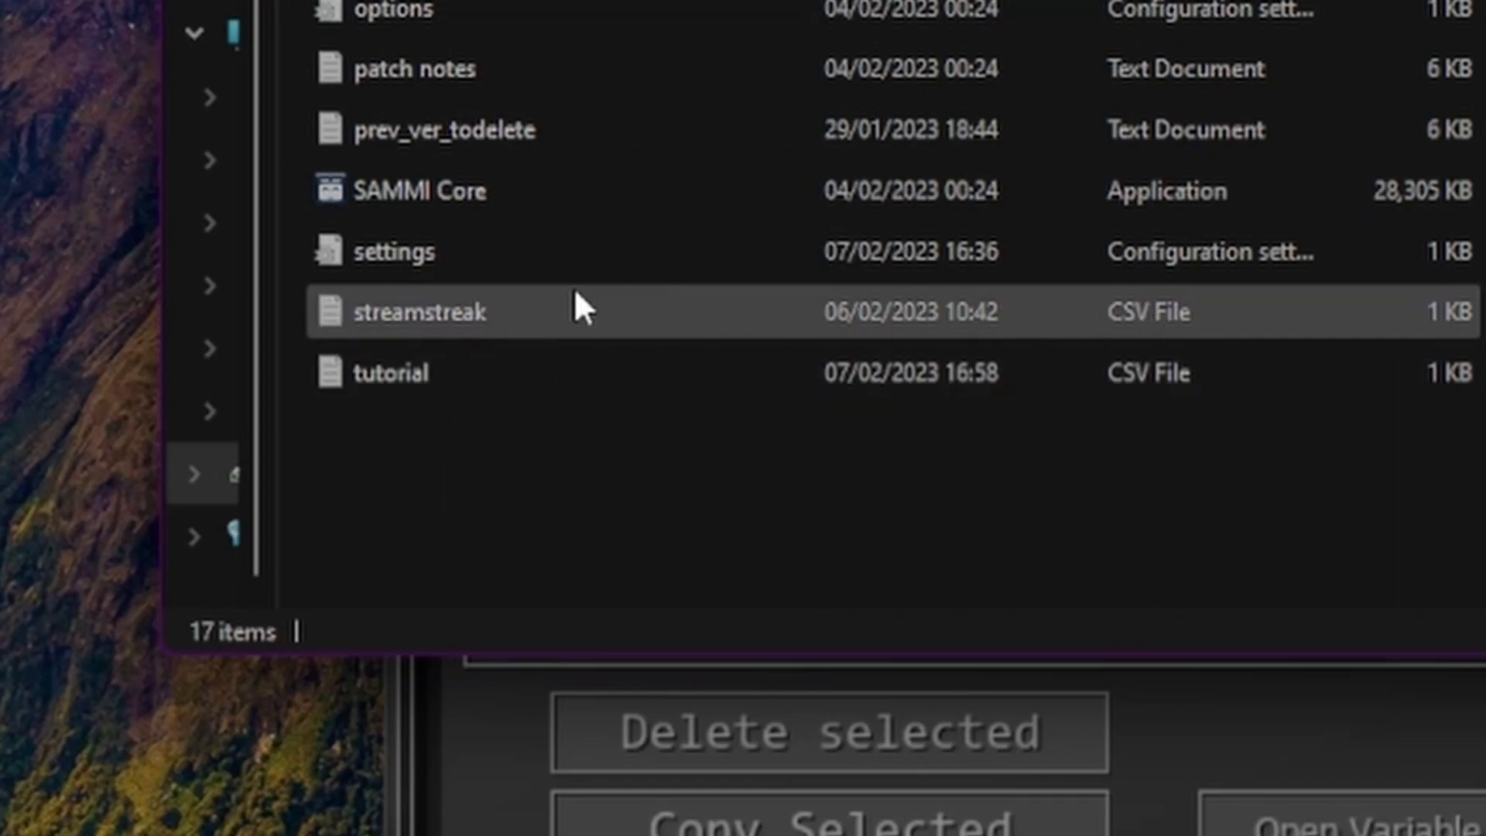
pyautogui.doubleClick(513, 384)
pyautogui.moveTo(388, 26); pyautogui.dragTo(564, 90)
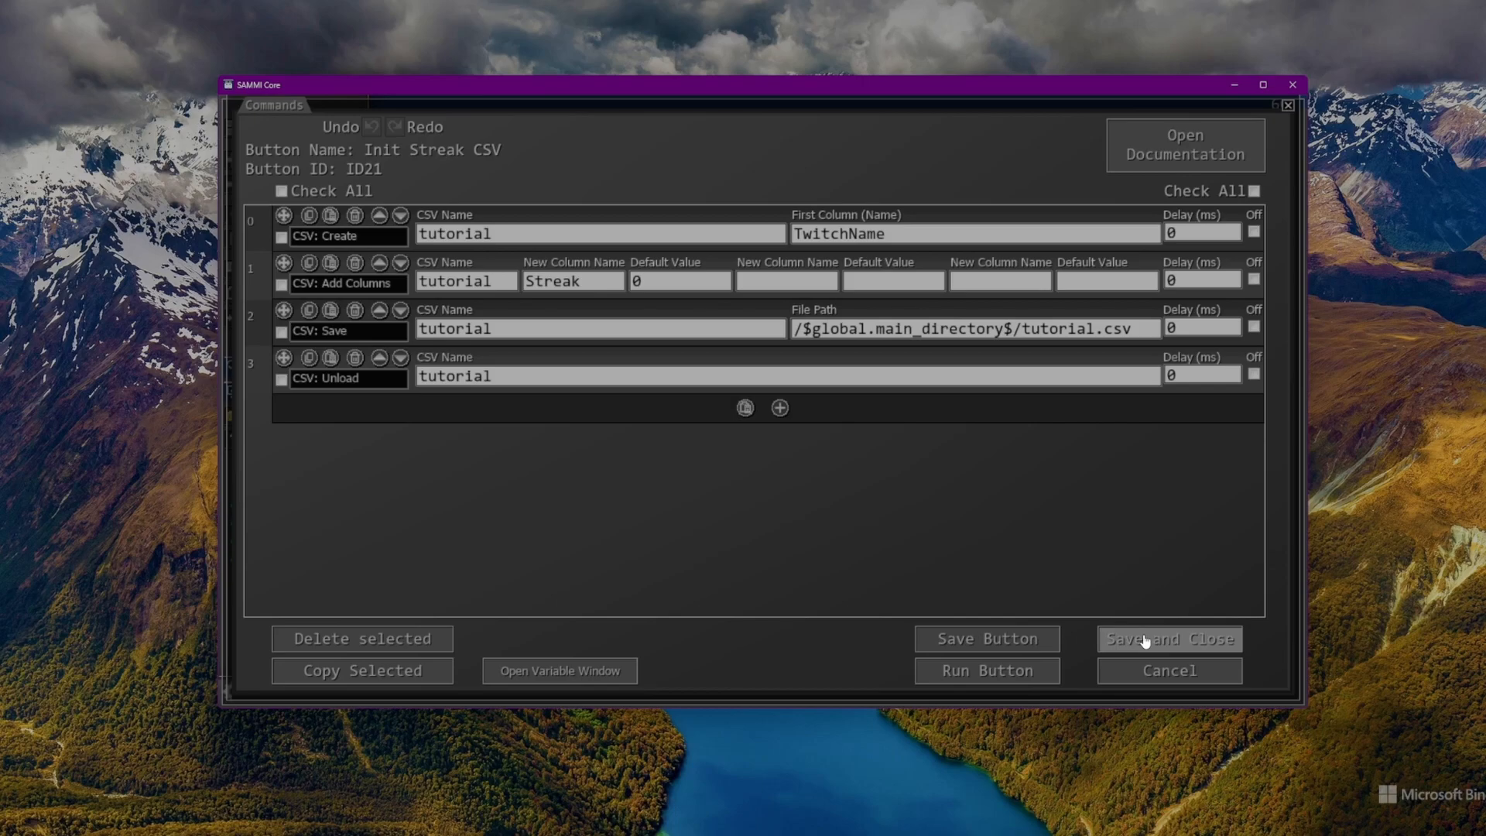
# Save and close the Init Streak CSV commands, and open Manage Rewards & Challenges on Twitch's Channel Points page
pyautogui.click(1144, 639)
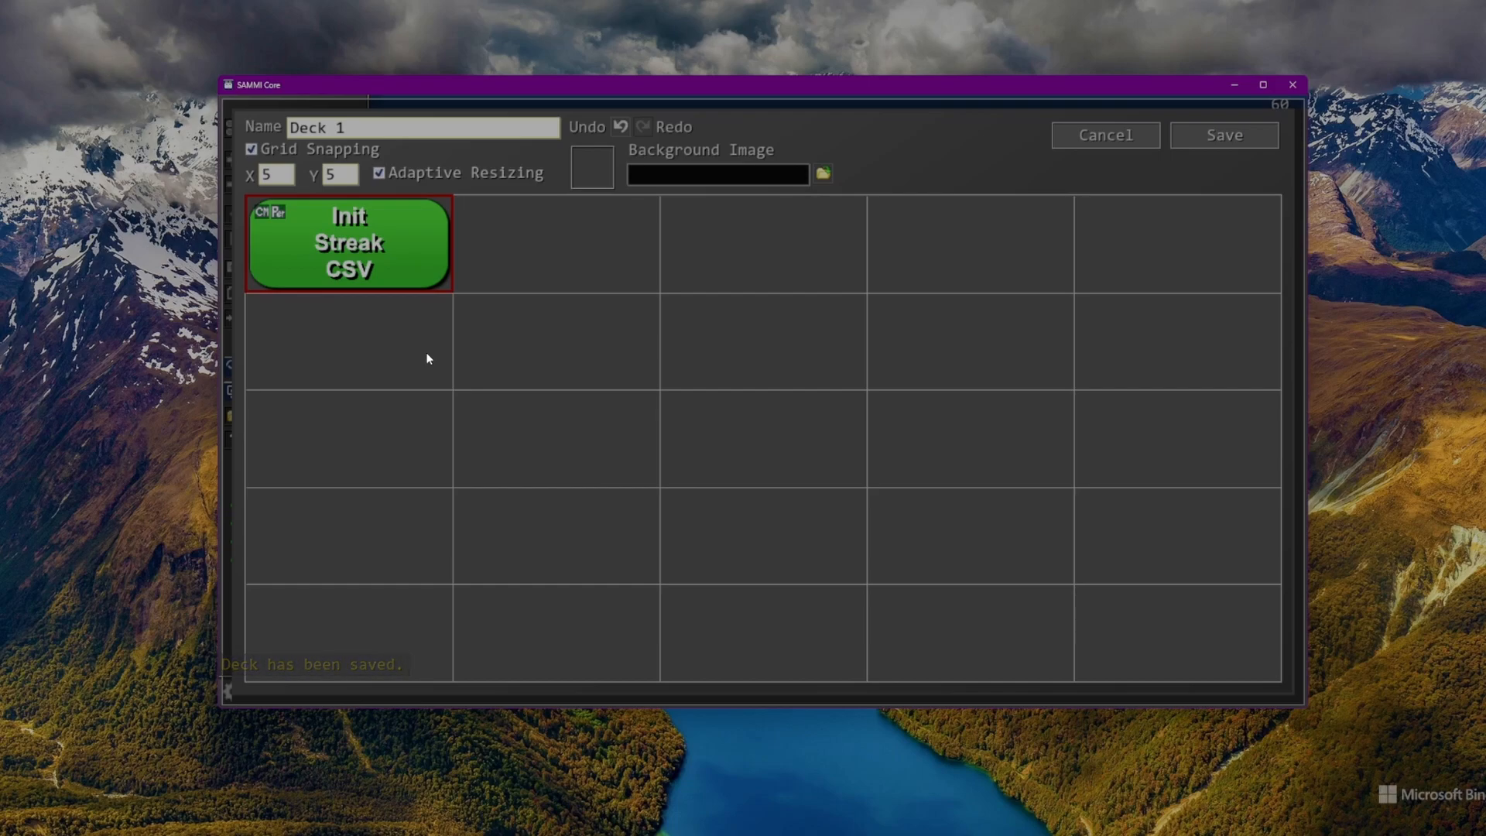
pyautogui.click(529, 245)
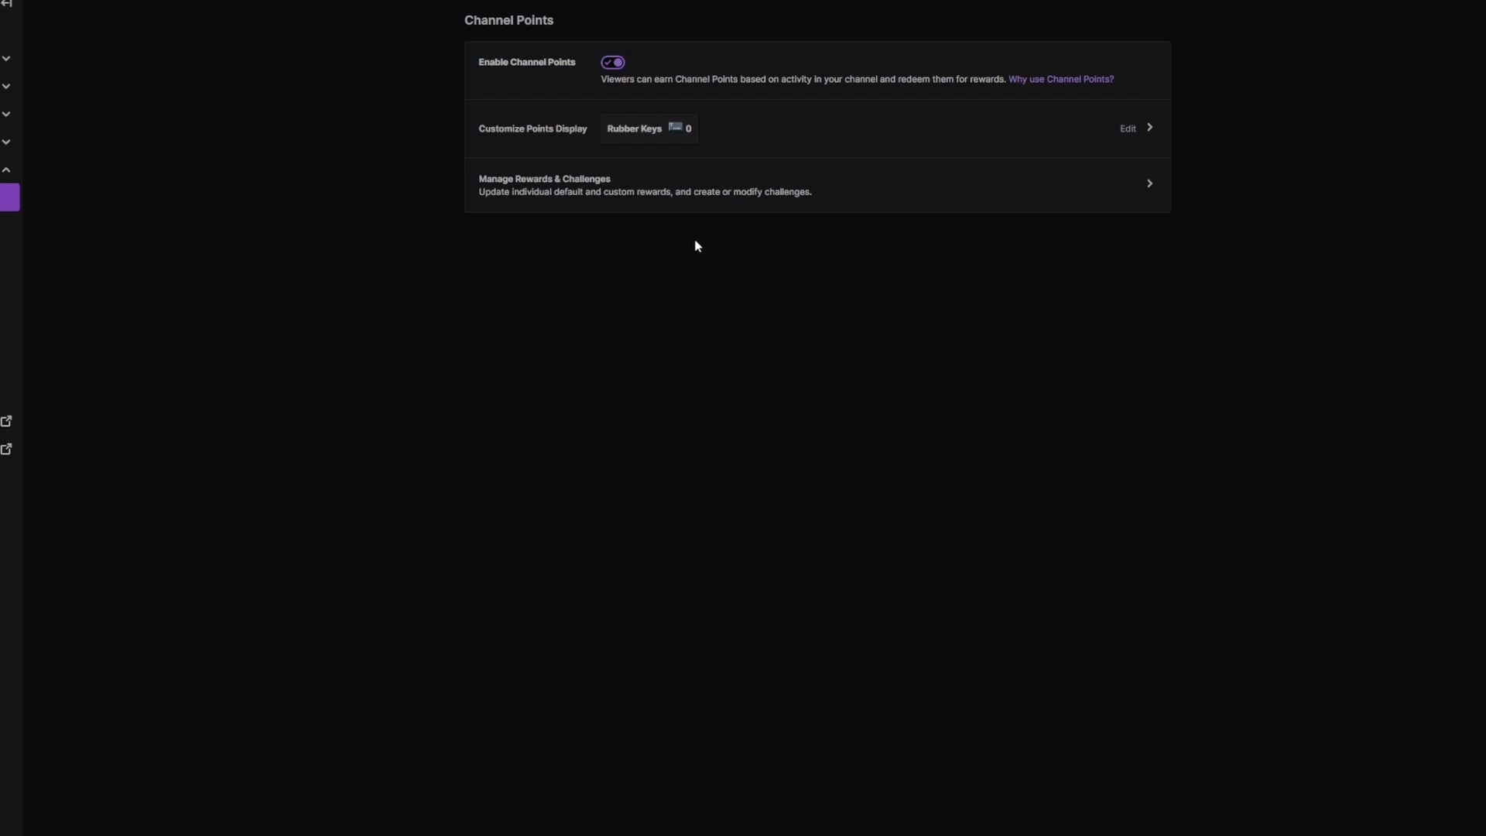
pyautogui.click(638, 195)
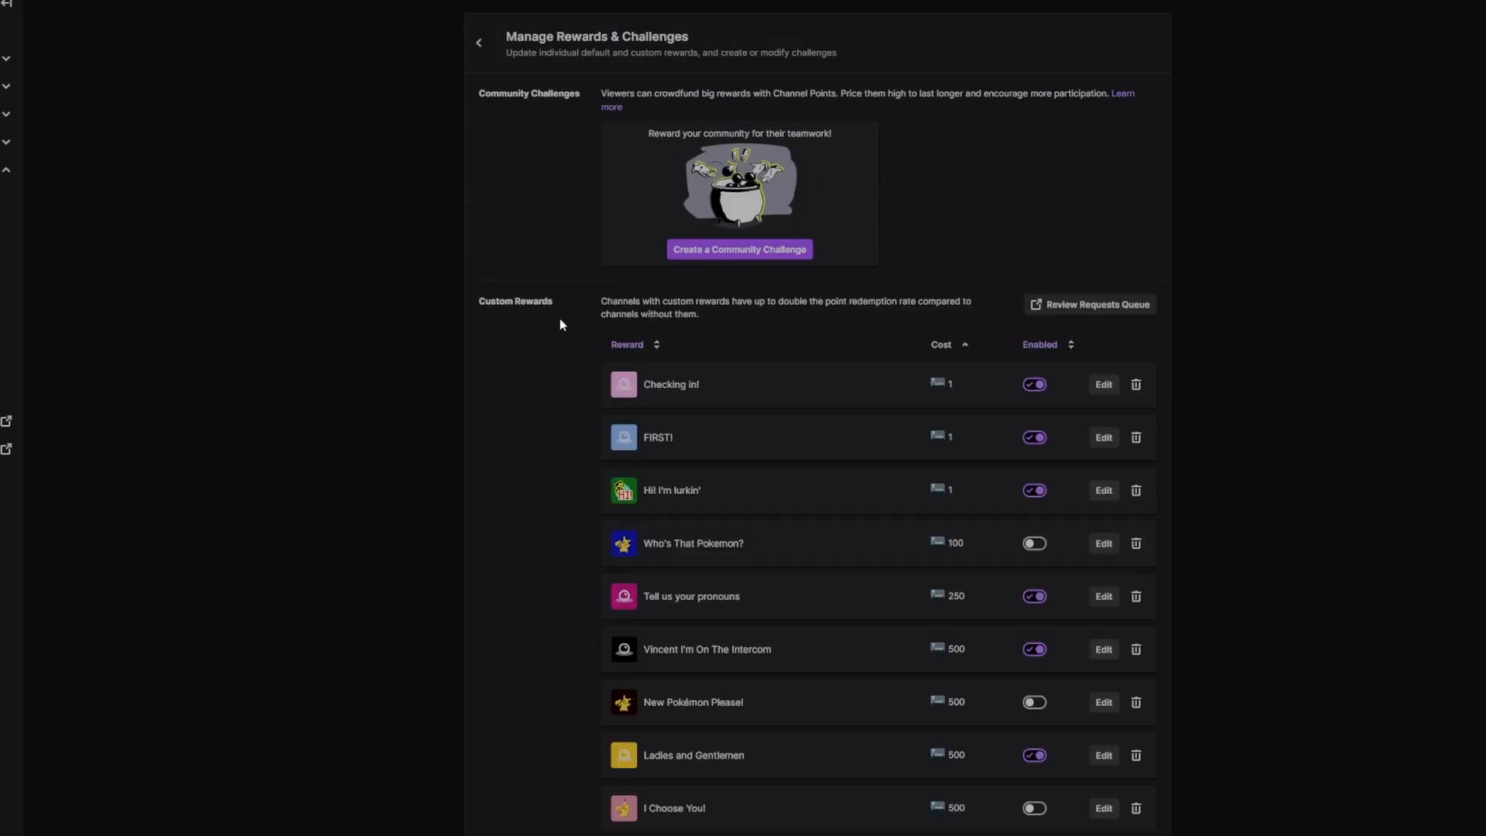
# Start a new custom reward named Tutorial with the description "Created for the stream streak tutorial"
pyautogui.scroll(-8, 547, 318)
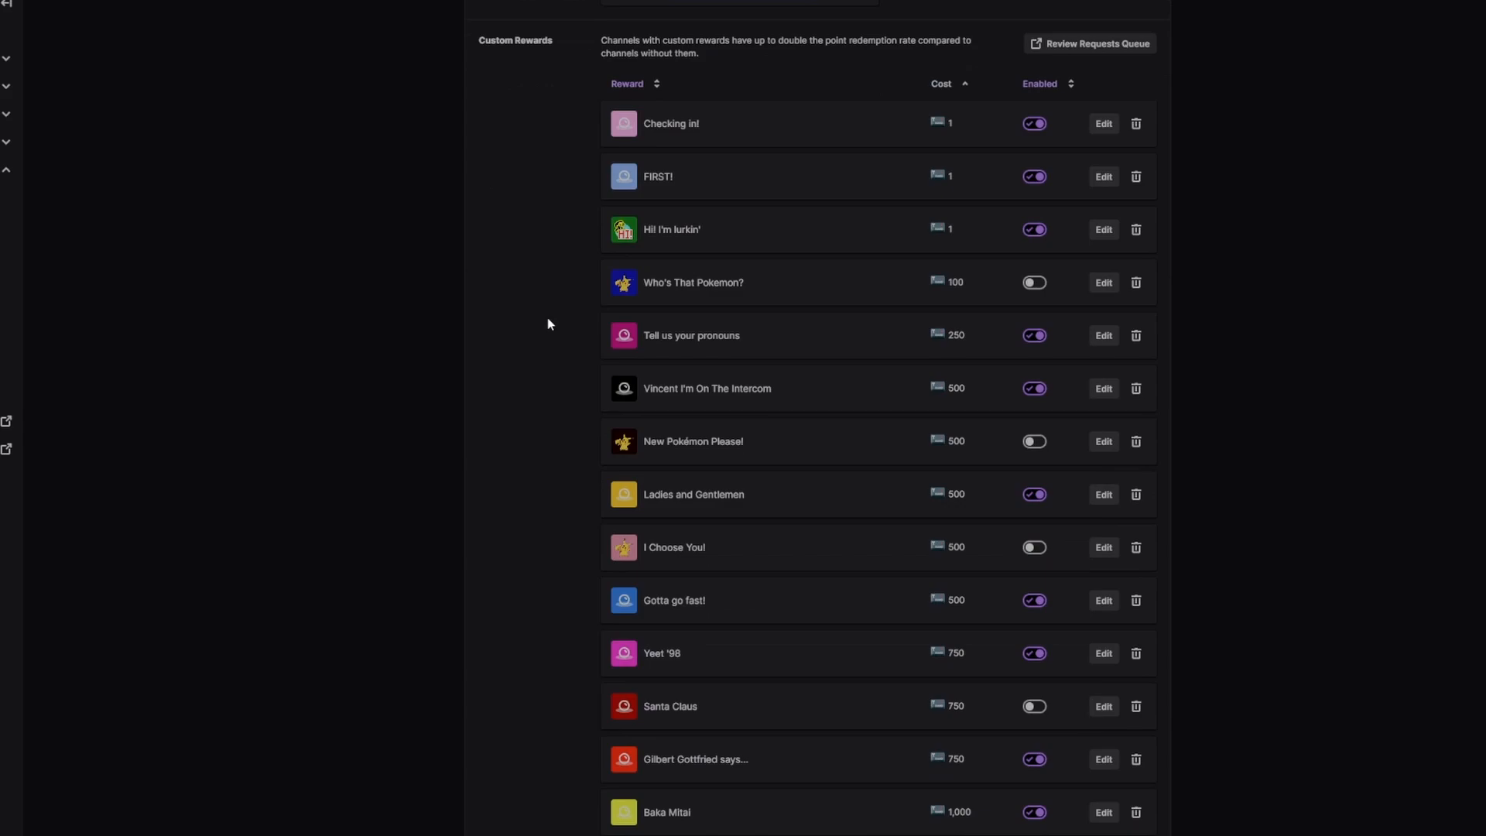
pyautogui.scroll(-7, 545, 312)
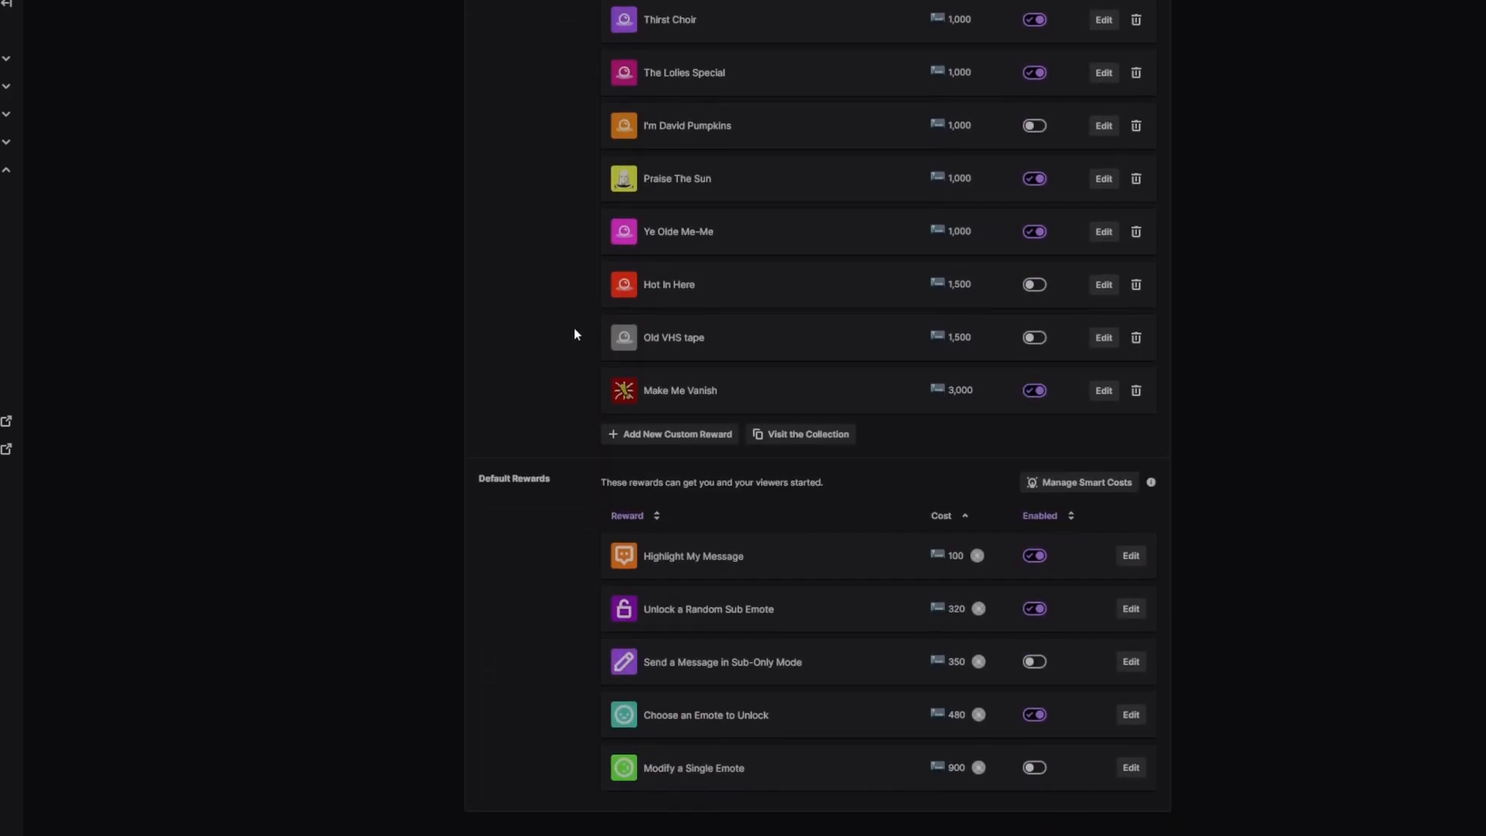
pyautogui.click(663, 438)
pyautogui.write('Tut')
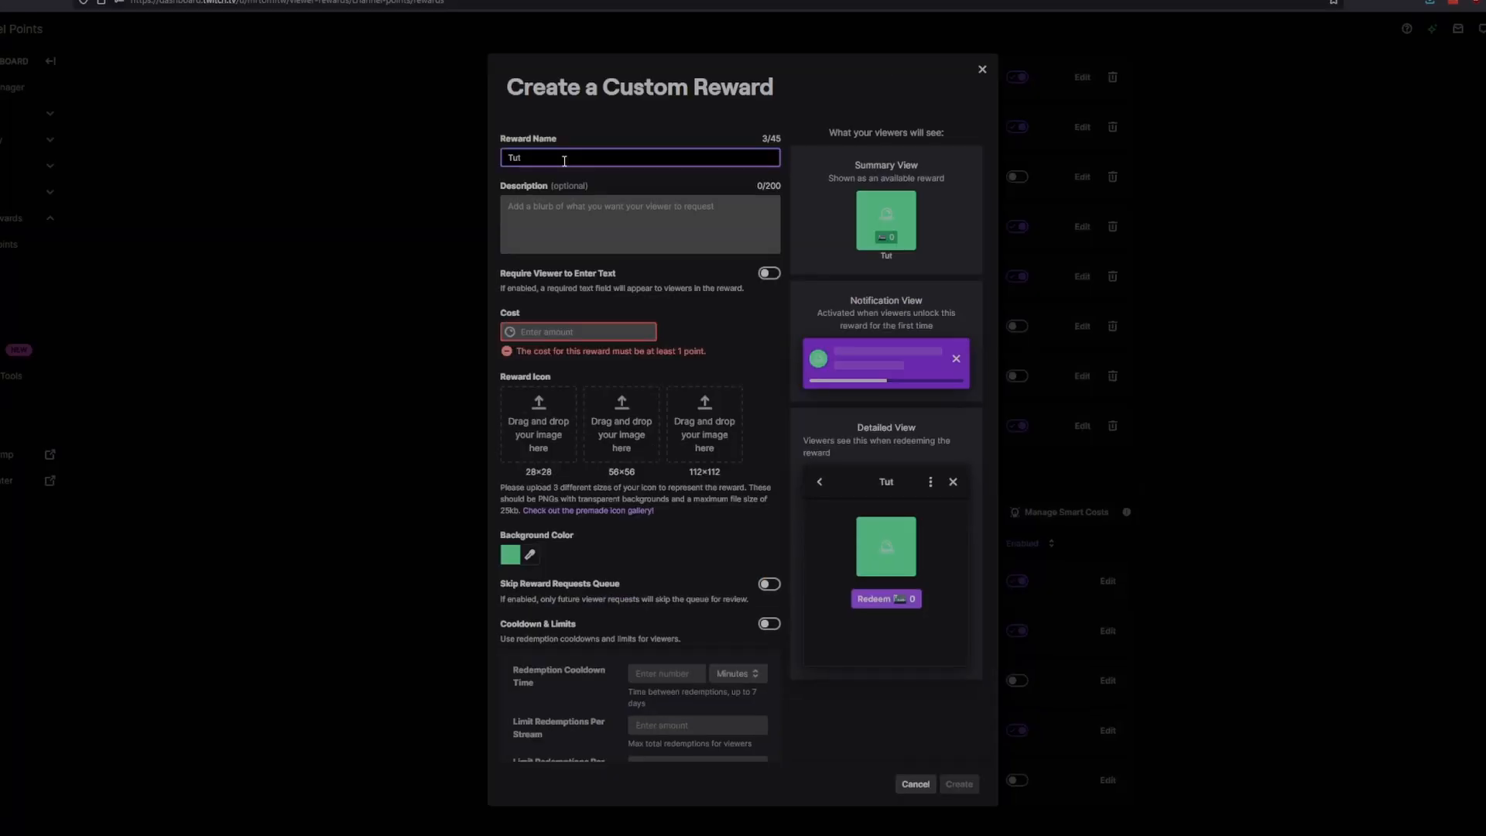
pyautogui.write('orial')
pyautogui.click(559, 213)
pyautogui.write('Created for the stream streak tutorial')
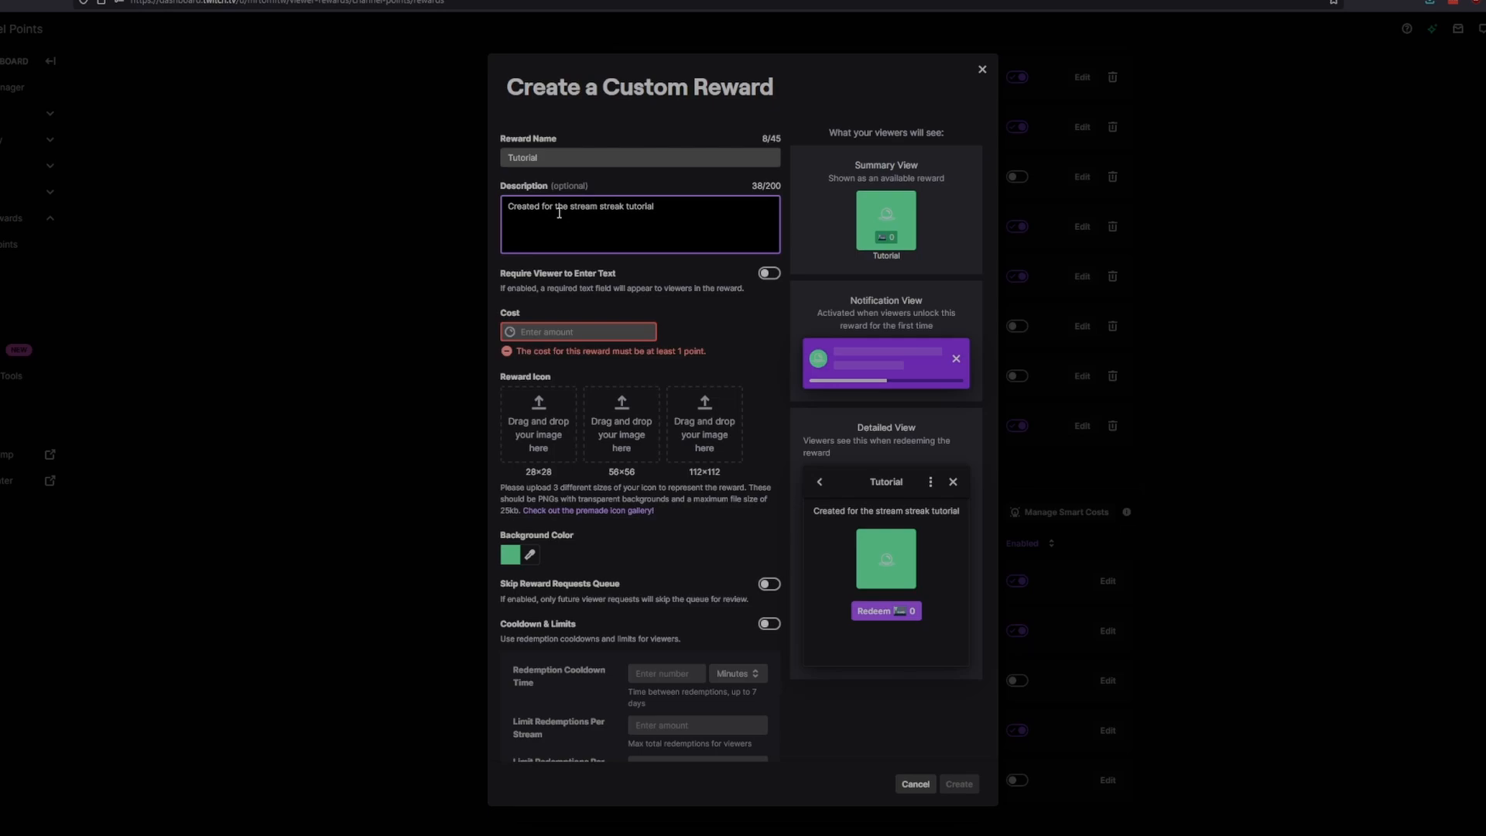
# Set the Tutorial reward's cost to 1 and create the reward
pyautogui.click(553, 331)
pyautogui.write('1')
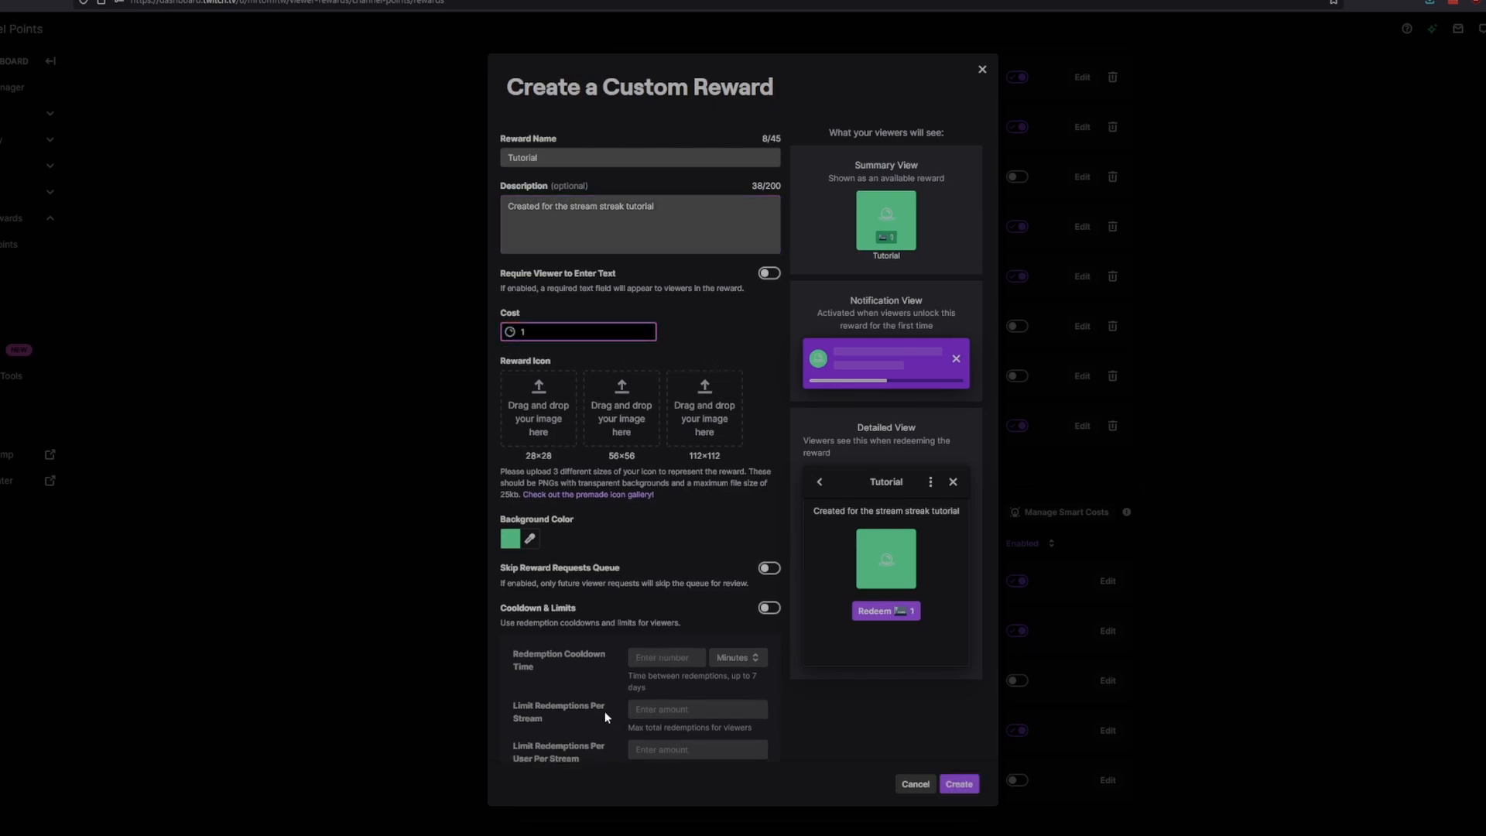
pyautogui.click(957, 785)
pyautogui.scroll(5, 792, 466)
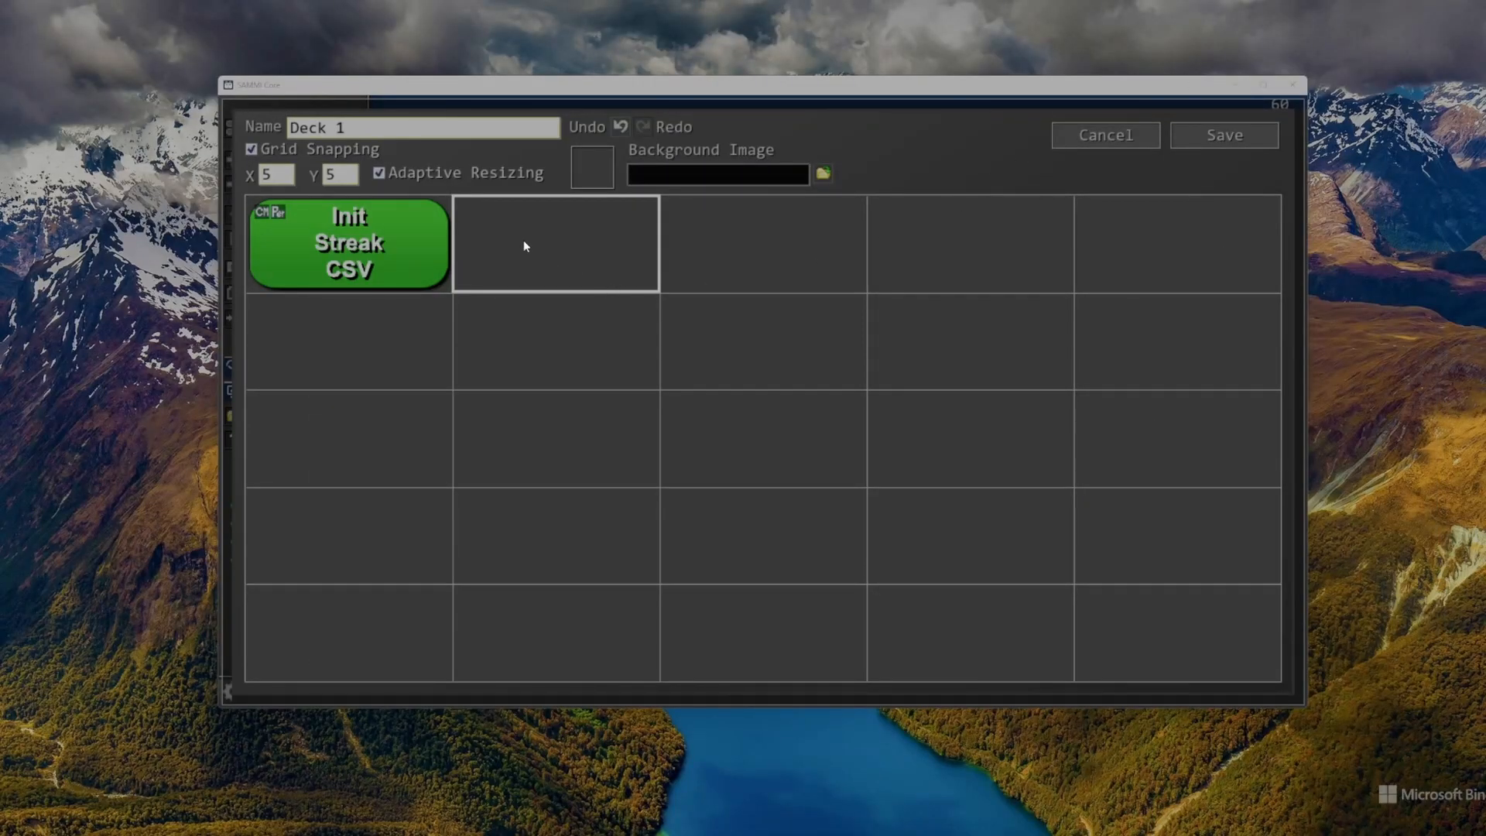
# Back in SAMMI Core, create a button beside Init Streak CSV and add a Twitch Channel Points trigger to it
pyautogui.doubleClick(524, 244)
pyautogui.rightClick(524, 243)
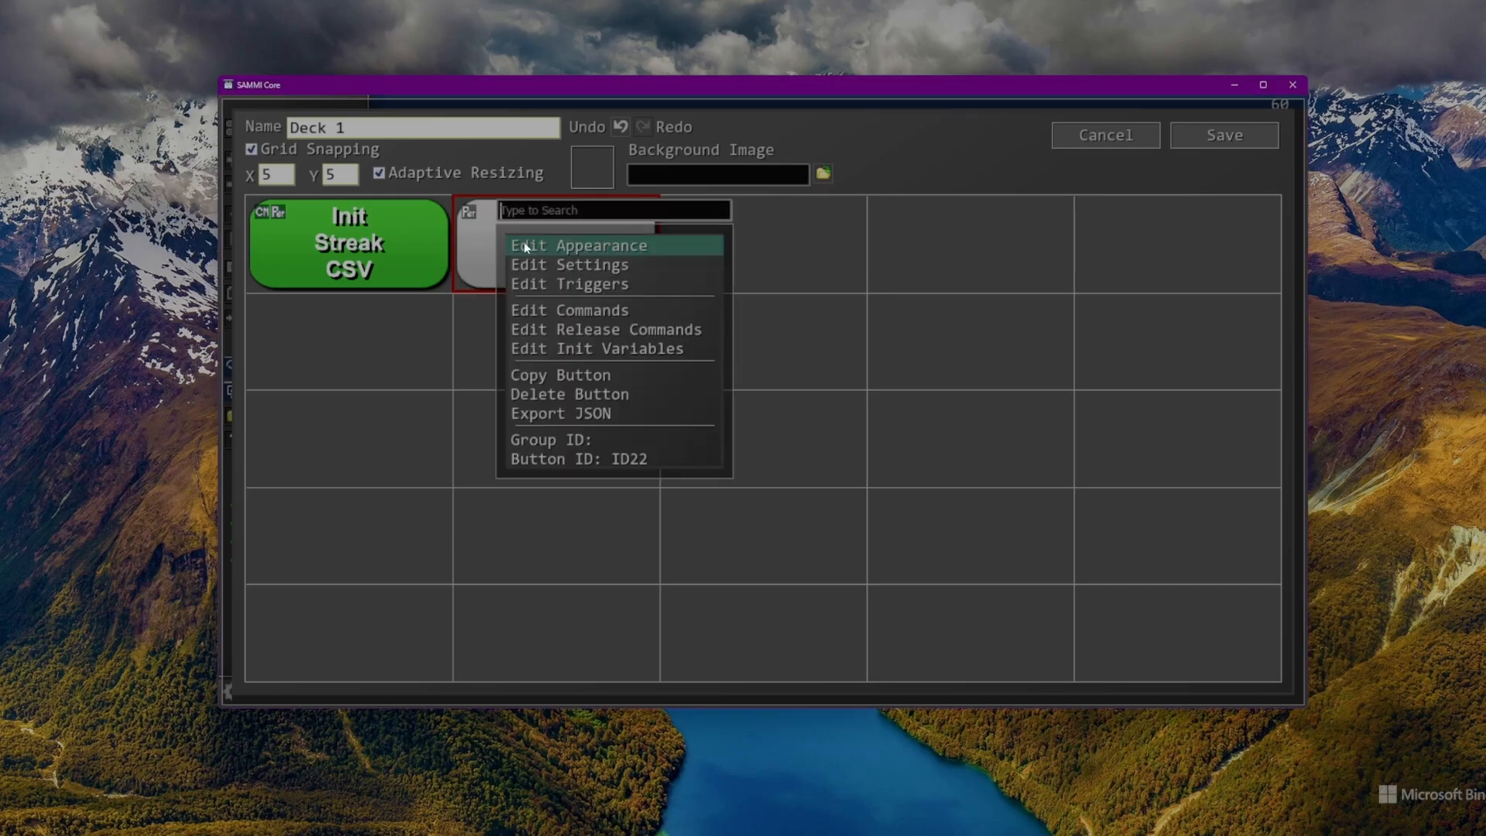
pyautogui.click(652, 293)
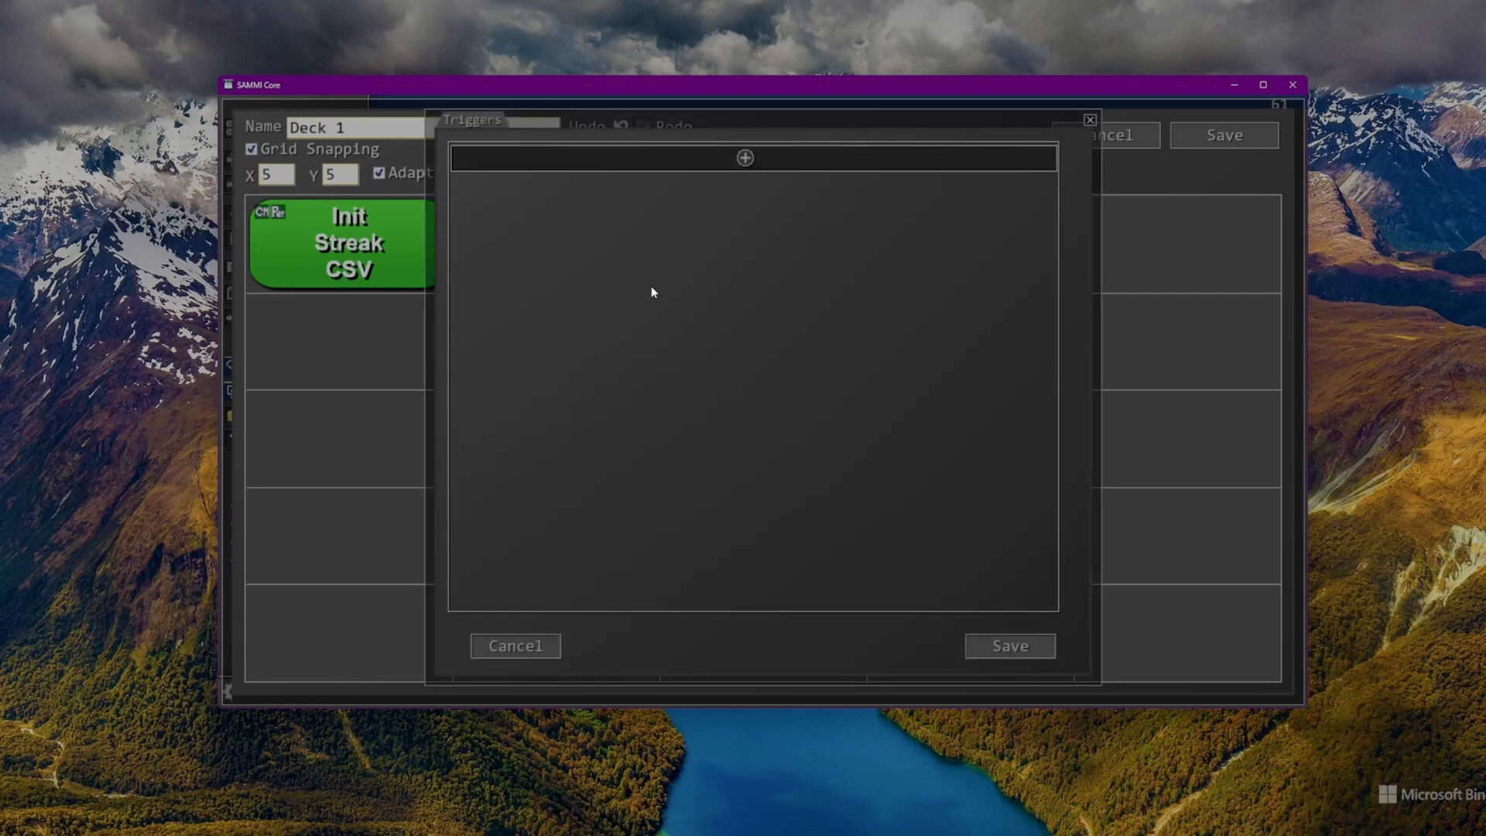
pyautogui.click(745, 158)
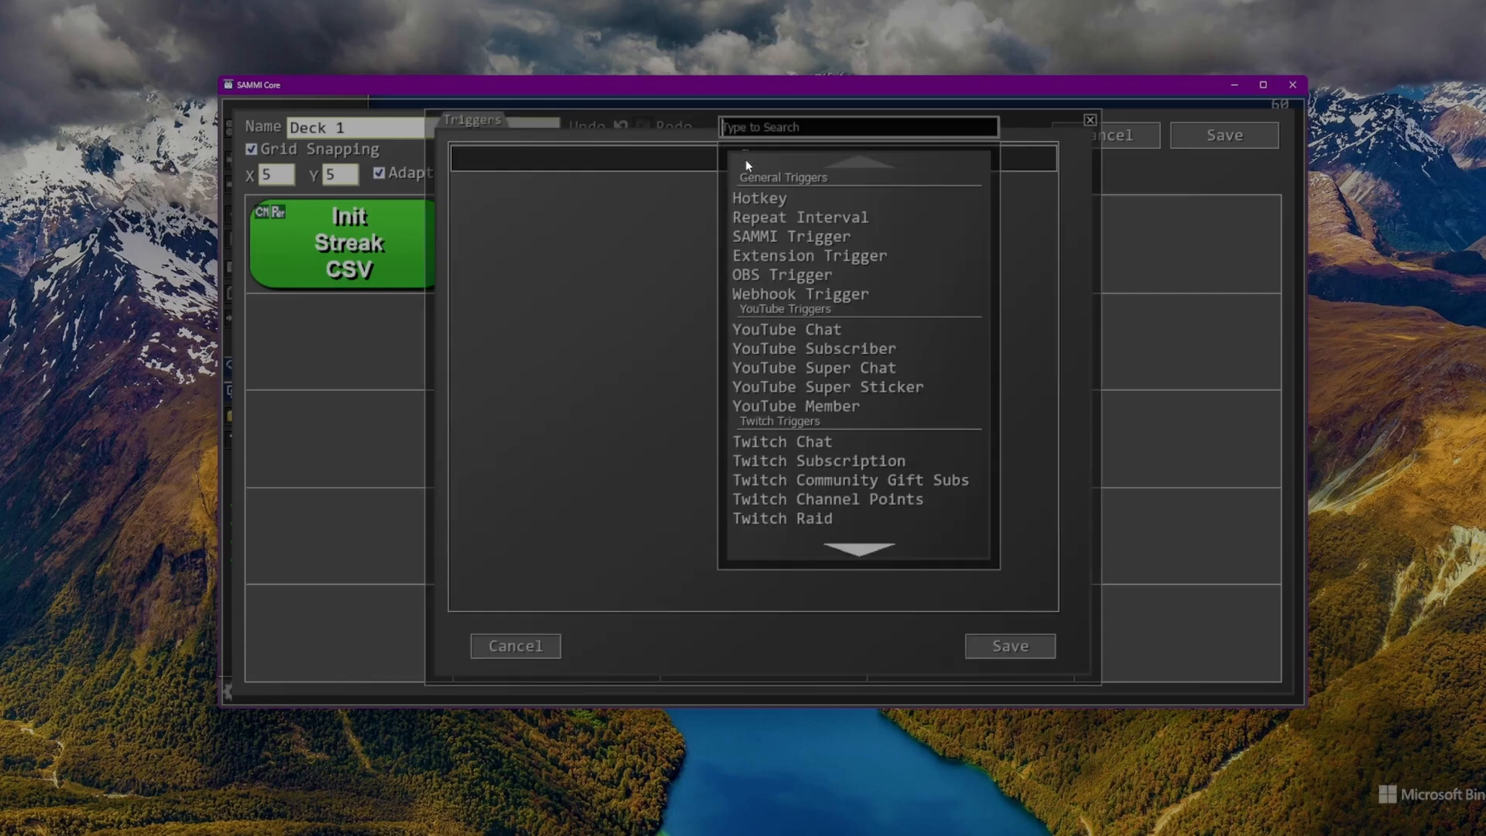
pyautogui.scroll(-1, 859, 368)
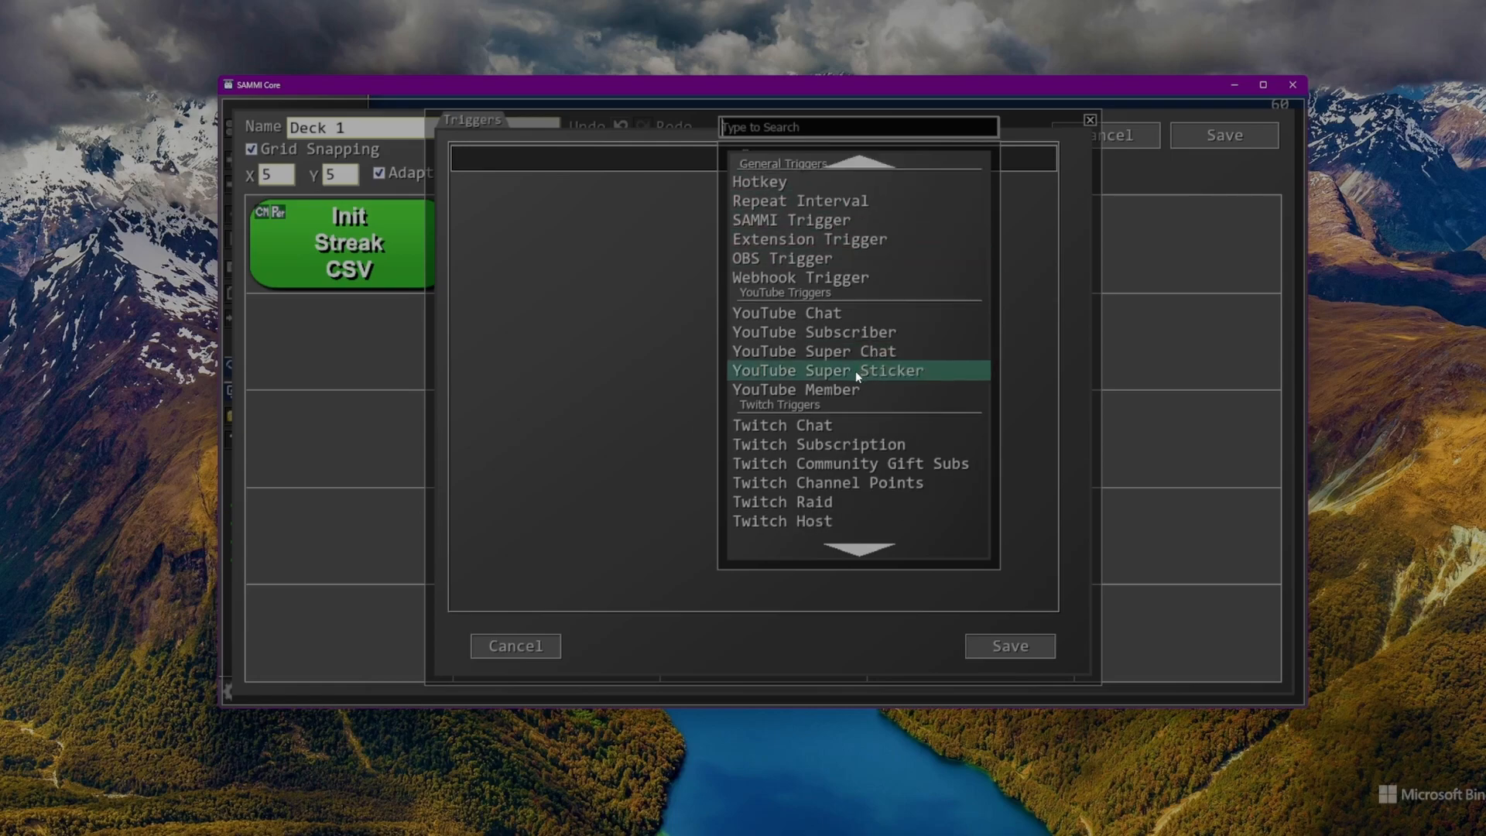
pyautogui.scroll(-3, 846, 418)
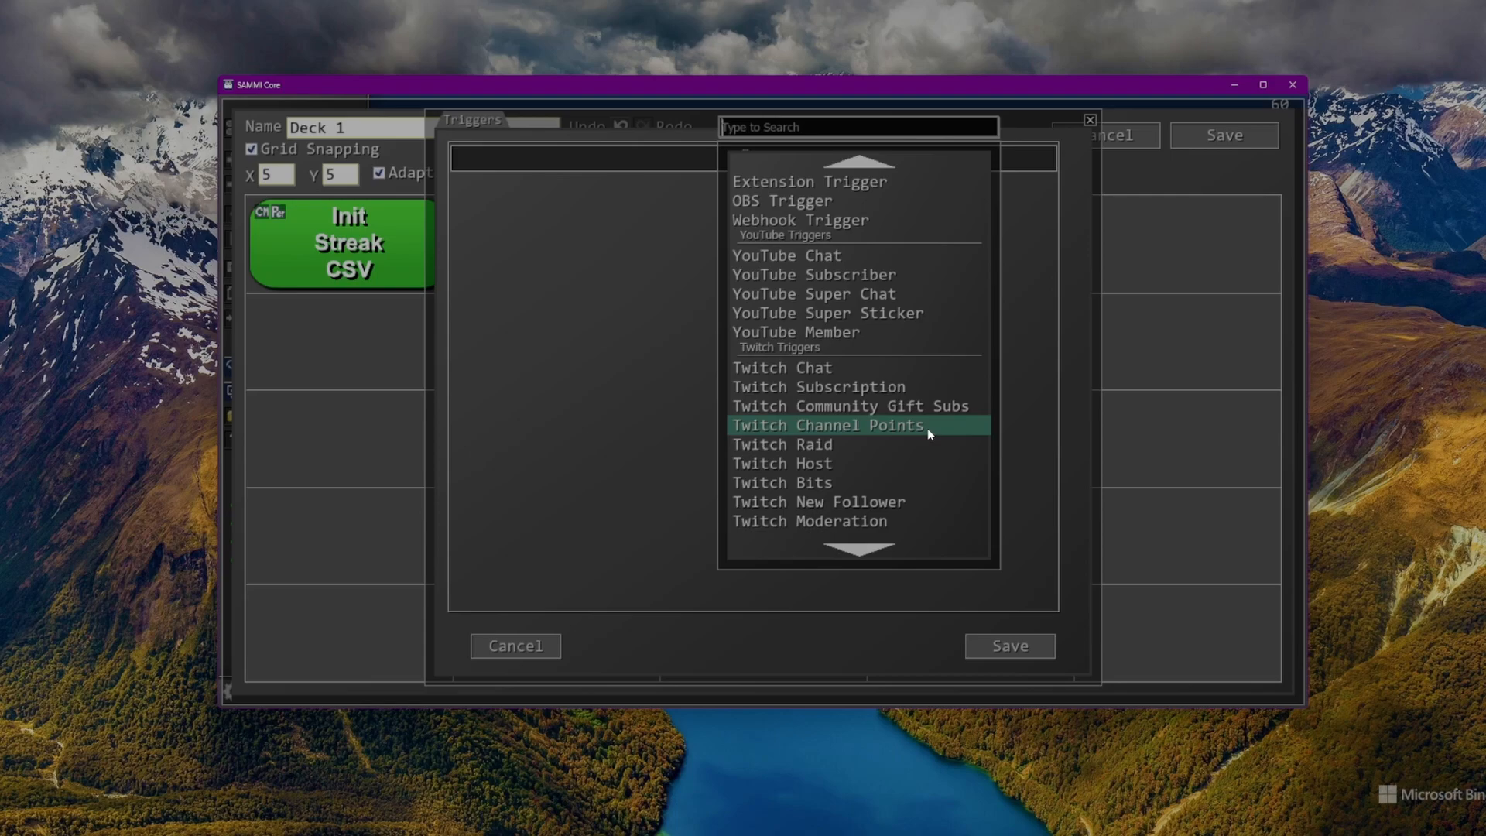
pyautogui.click(847, 427)
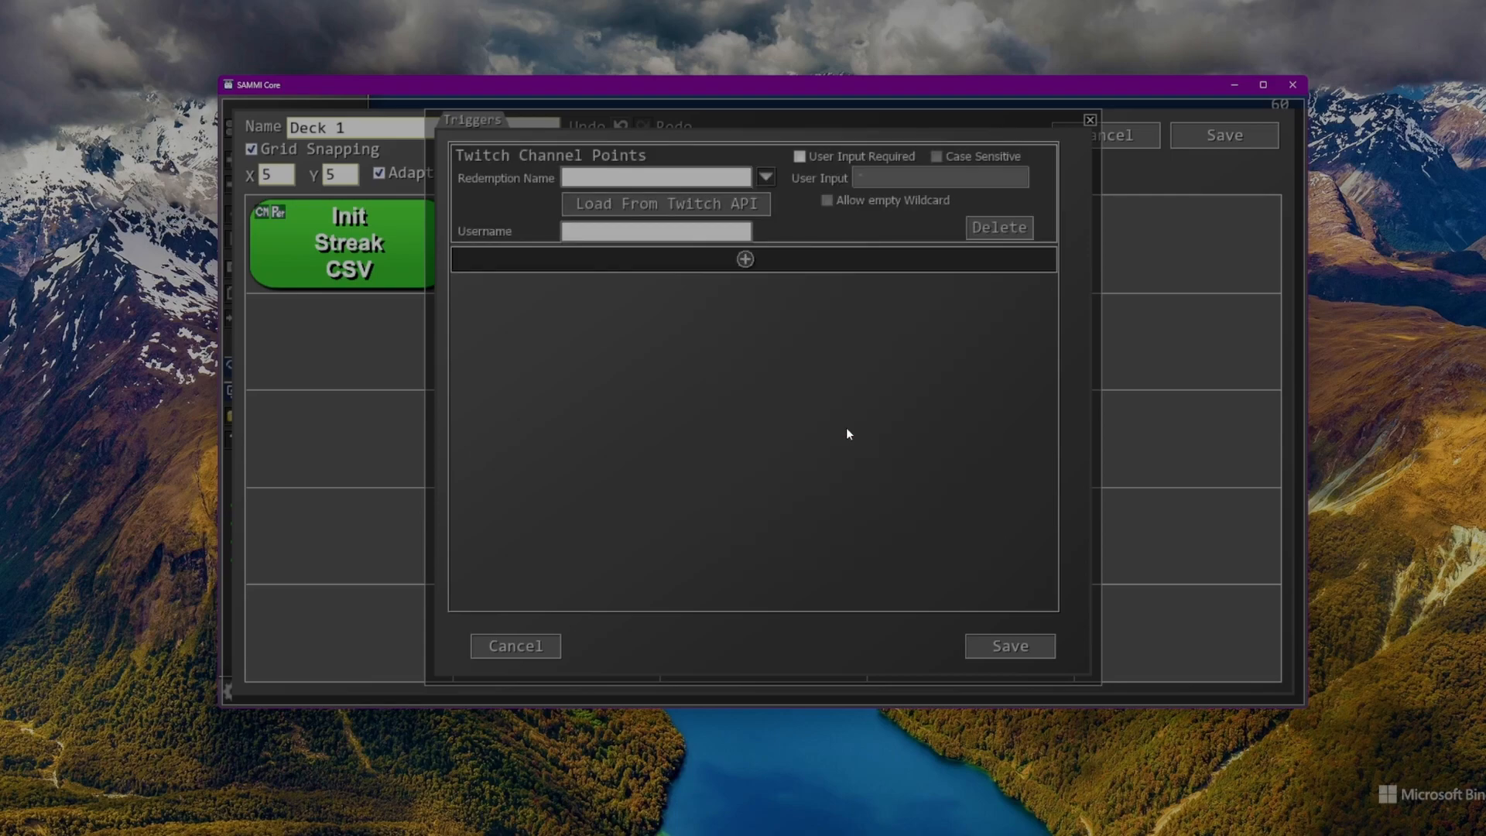
# Load the rewards from the Twitch API, set the trigger's redemption name to Tutorial, and save the trigger
pyautogui.click(720, 205)
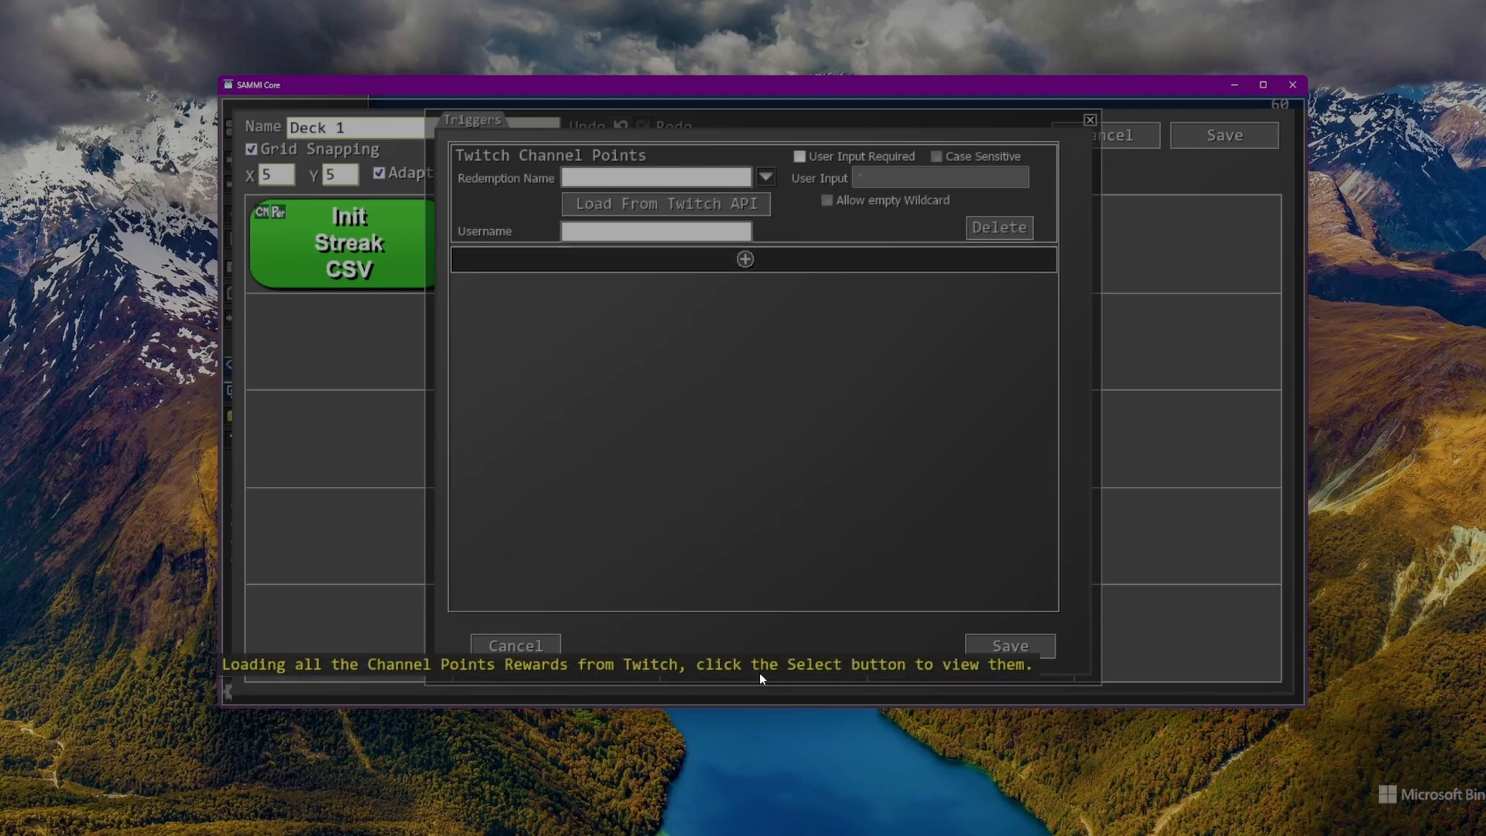
pyautogui.click(765, 177)
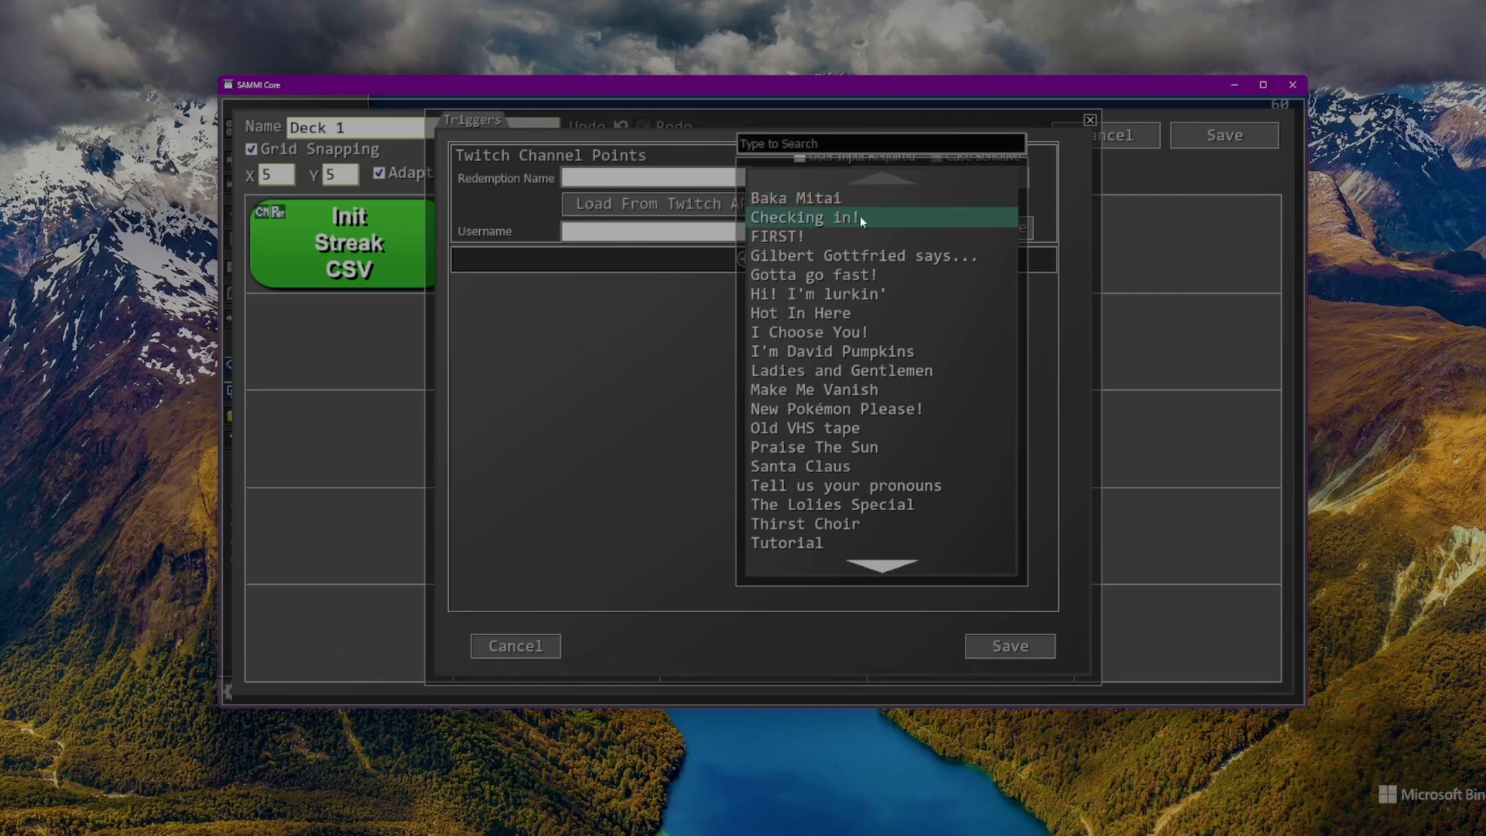
pyautogui.scroll(-1, 925, 264)
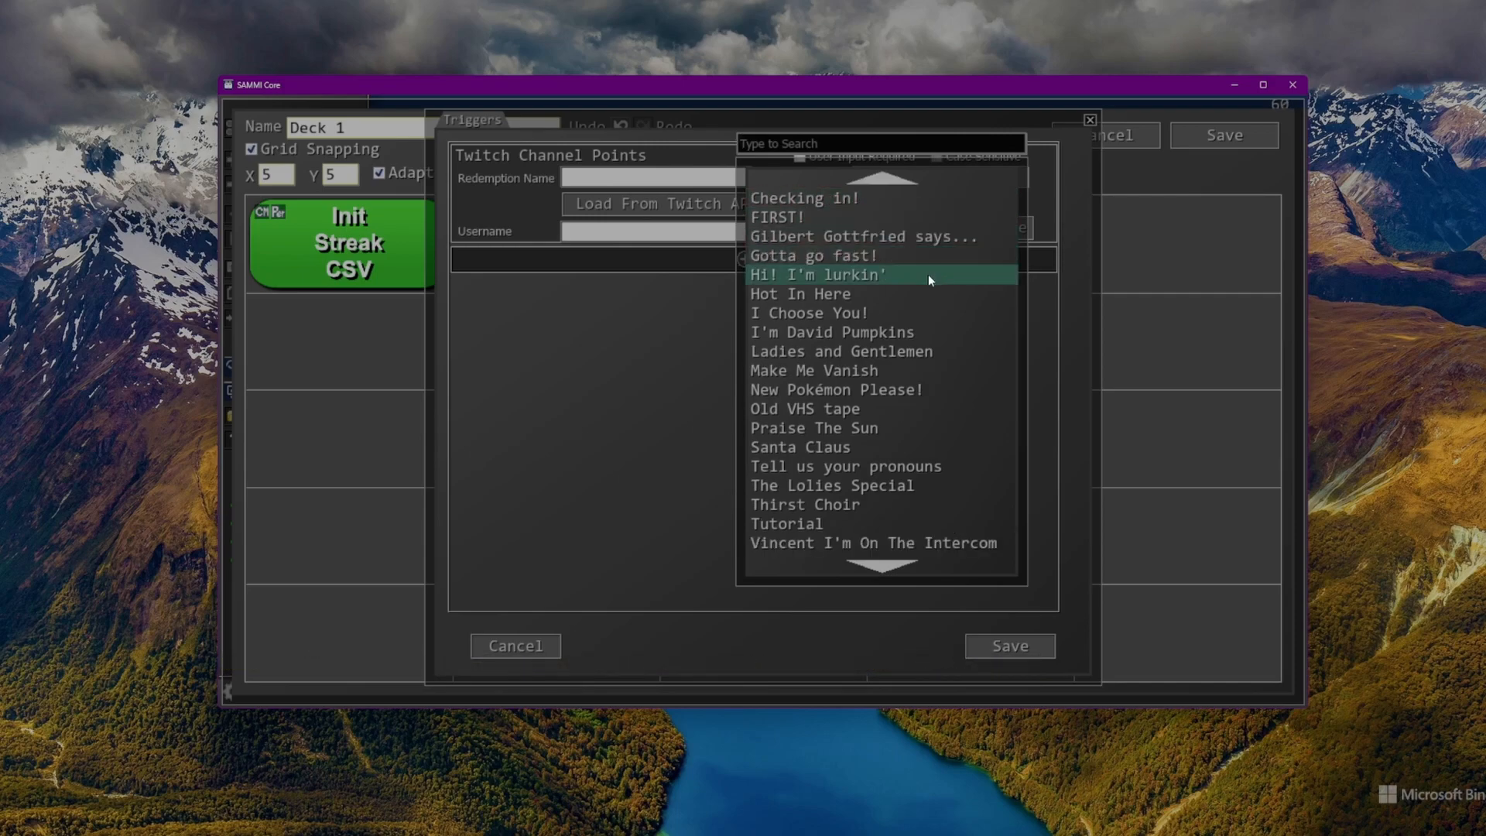
pyautogui.click(839, 530)
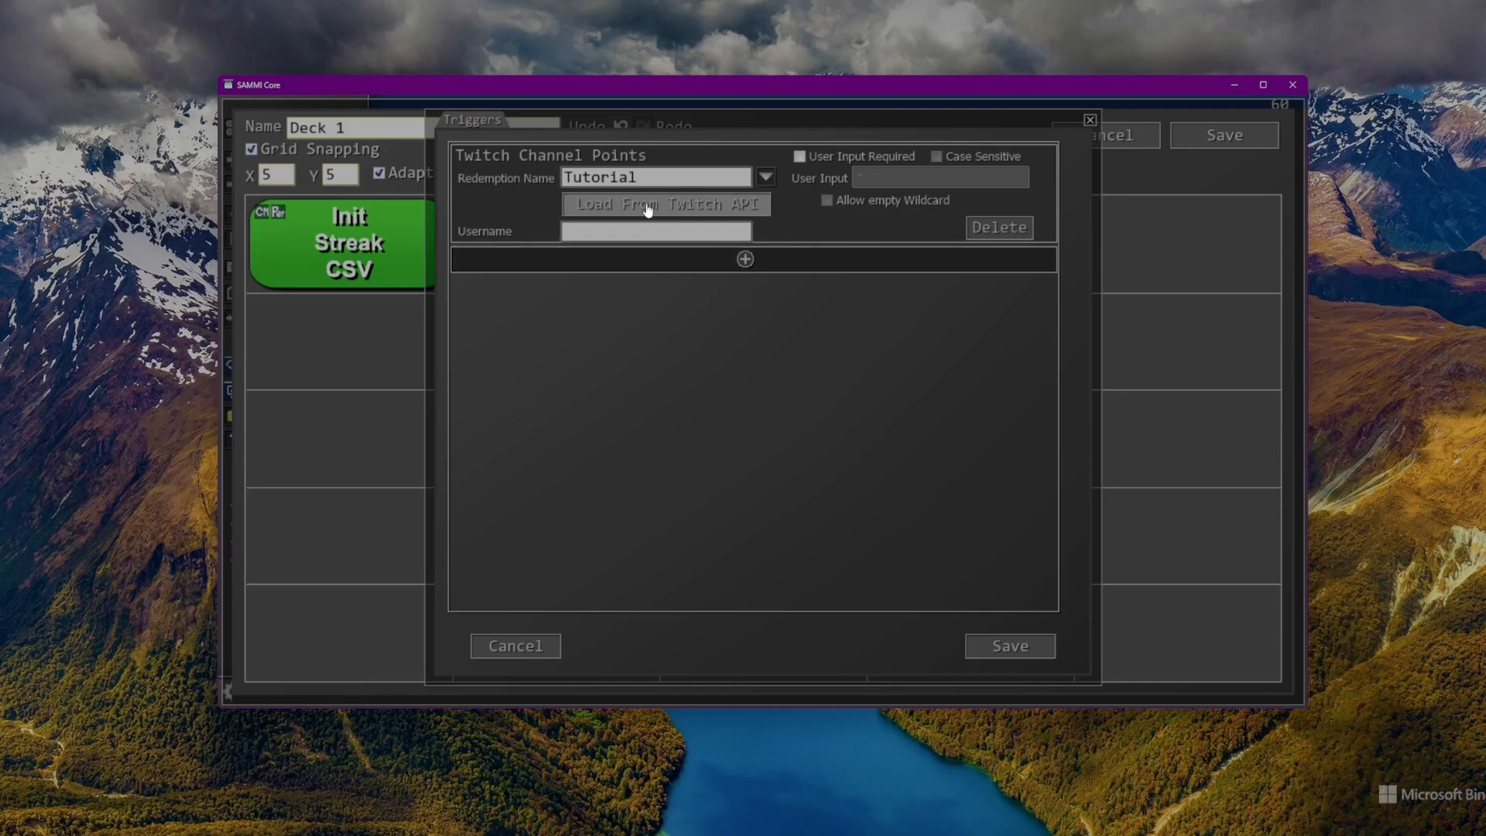
pyautogui.click(1010, 646)
# Open the new button's commands and add a Trigger Pull Data command
pyautogui.rightClick(567, 252)
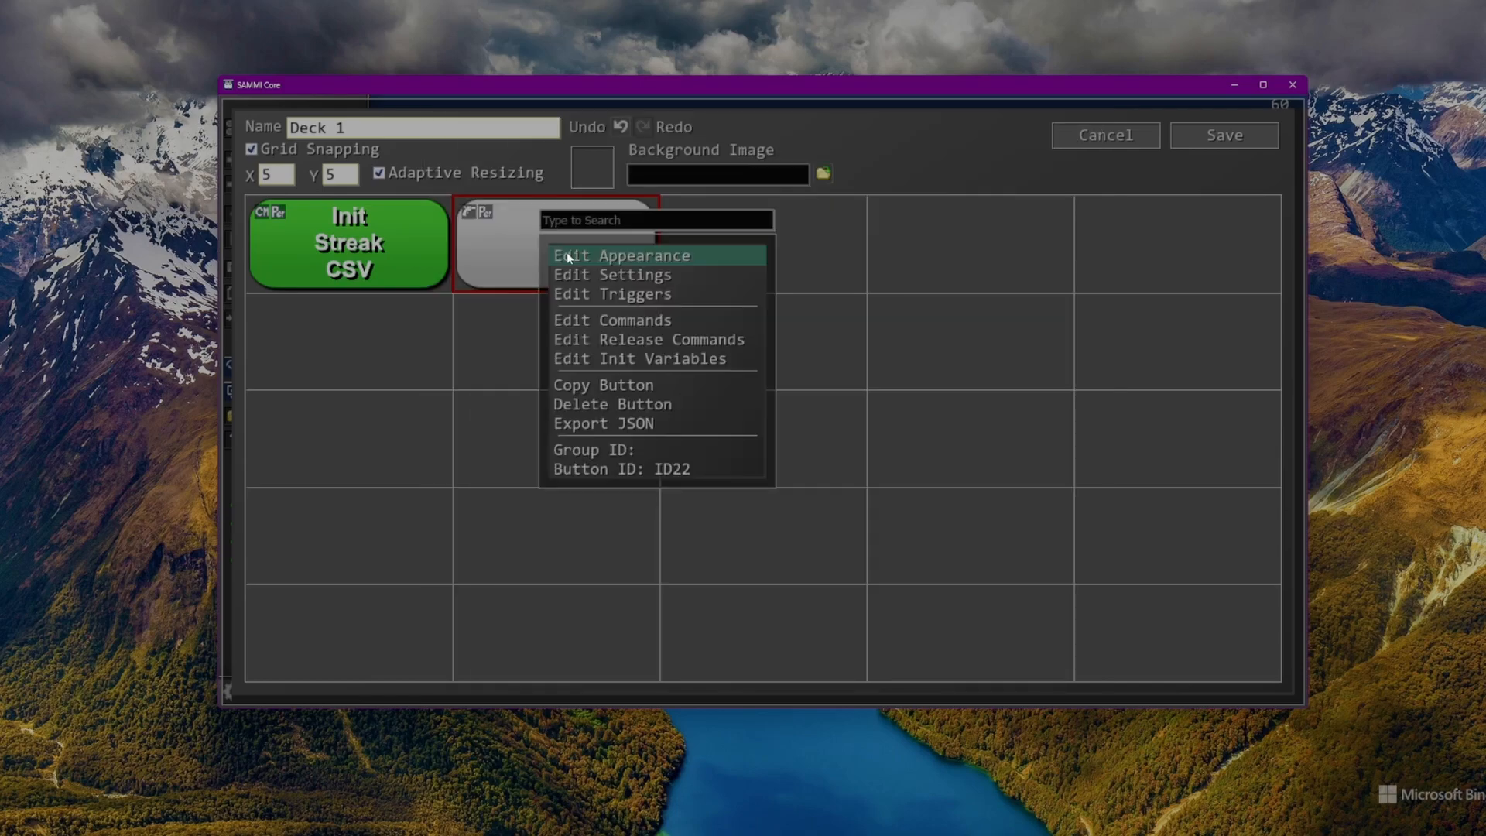
pyautogui.click(608, 319)
pyautogui.click(831, 808)
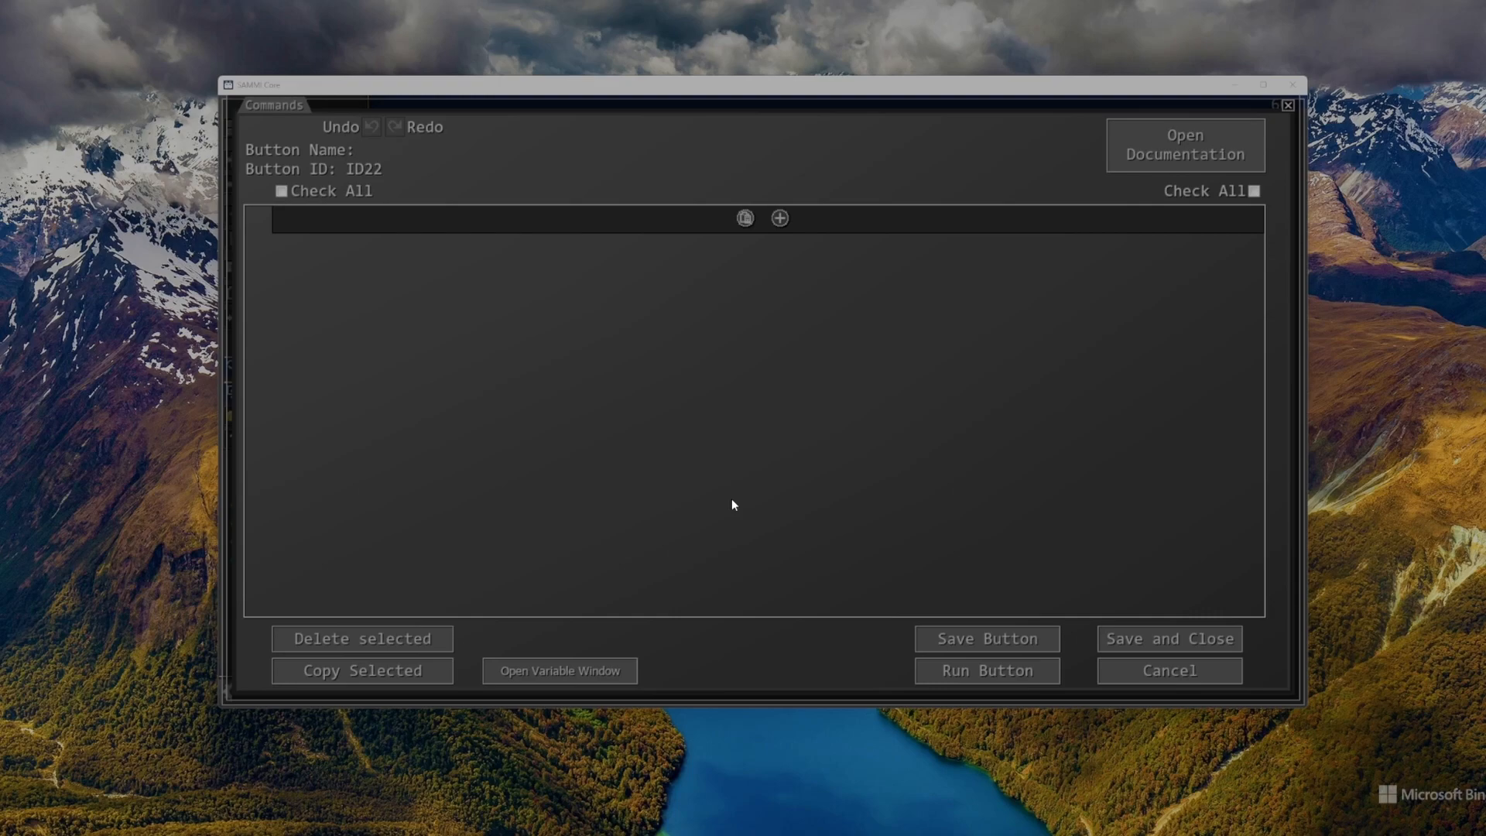
pyautogui.click(781, 220)
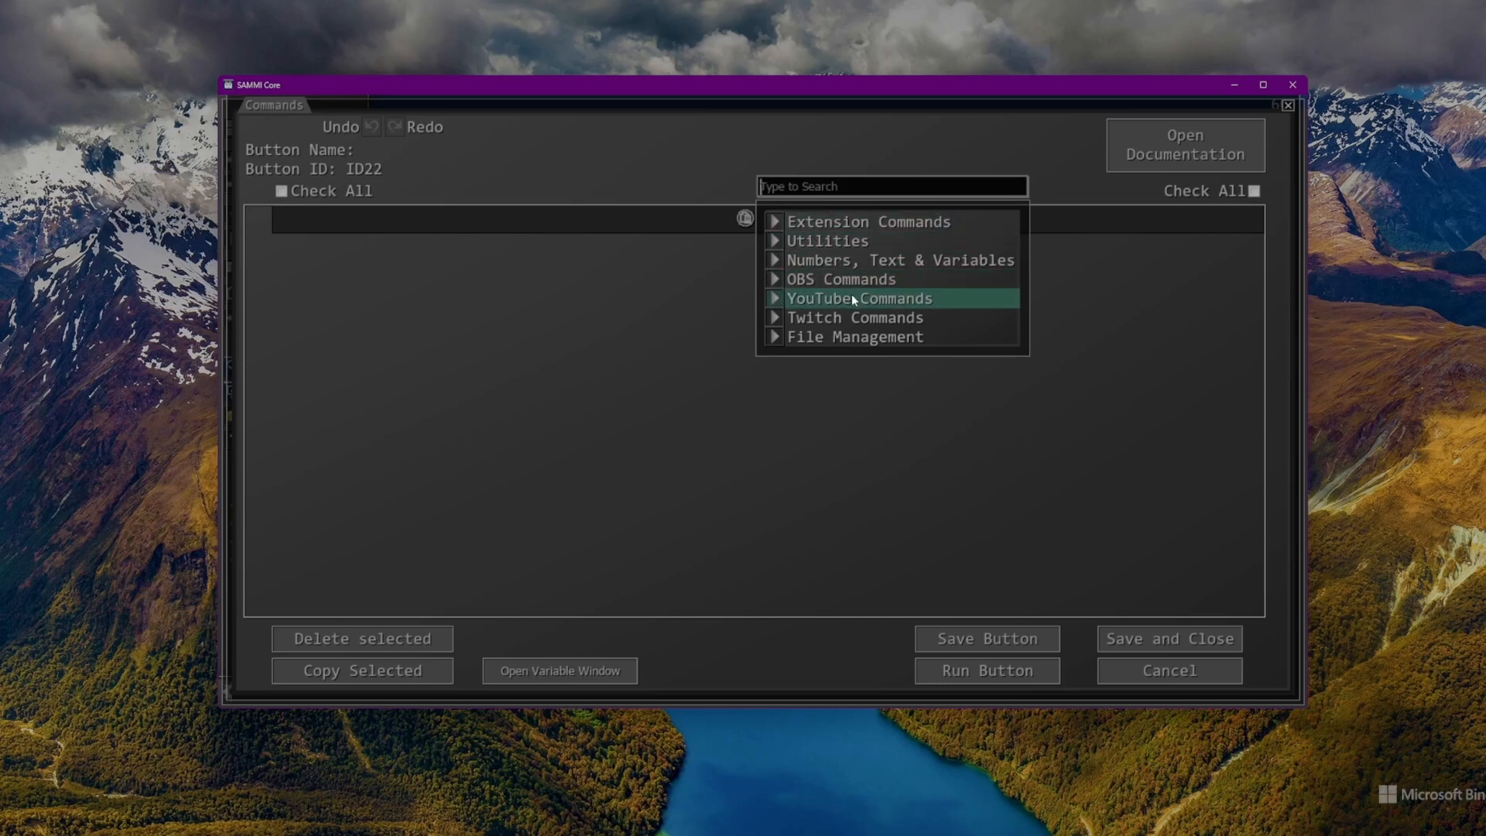
pyautogui.click(815, 261)
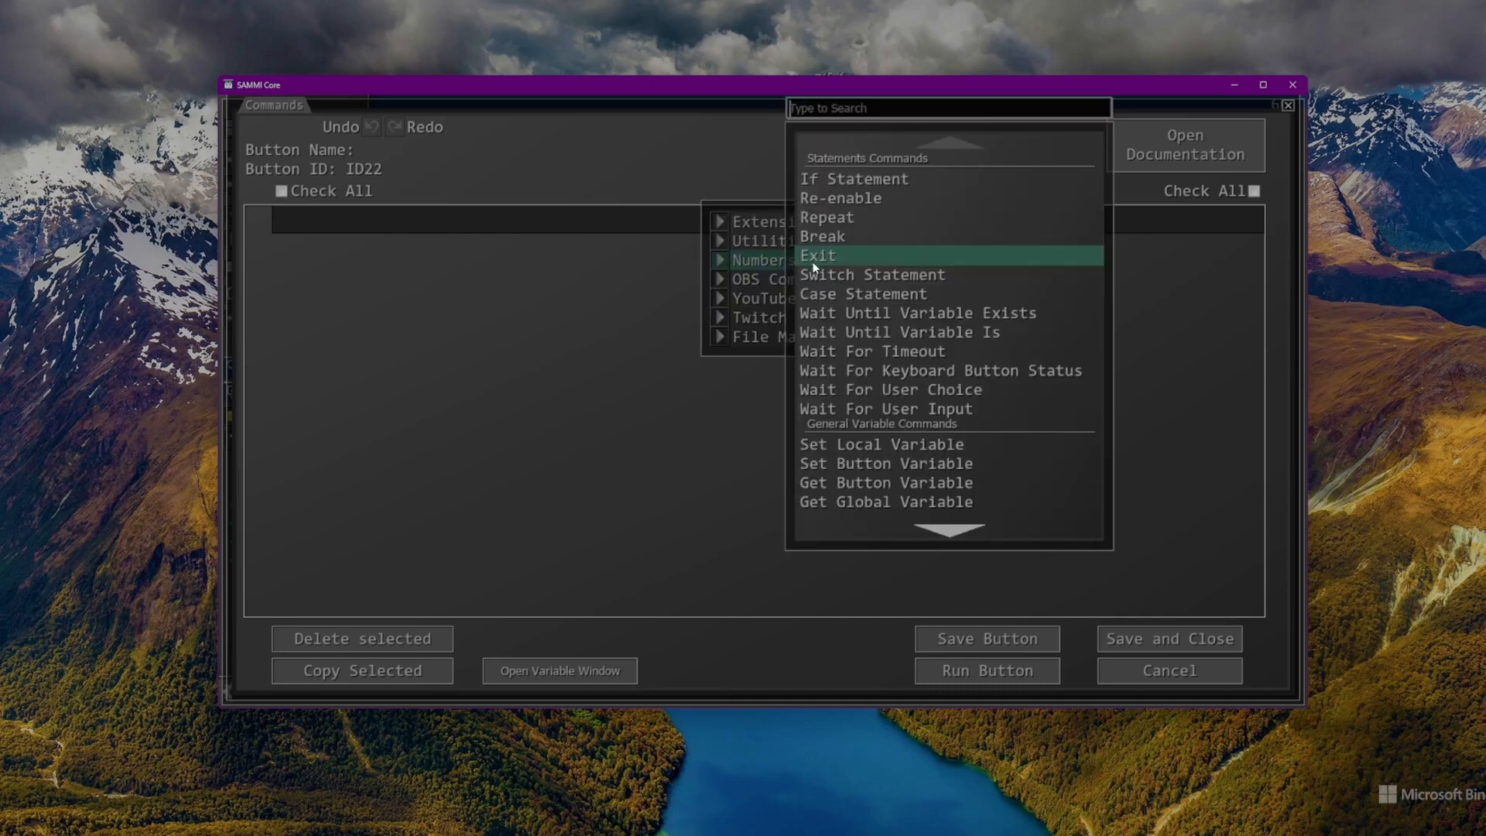
pyautogui.scroll(-2, 952, 464)
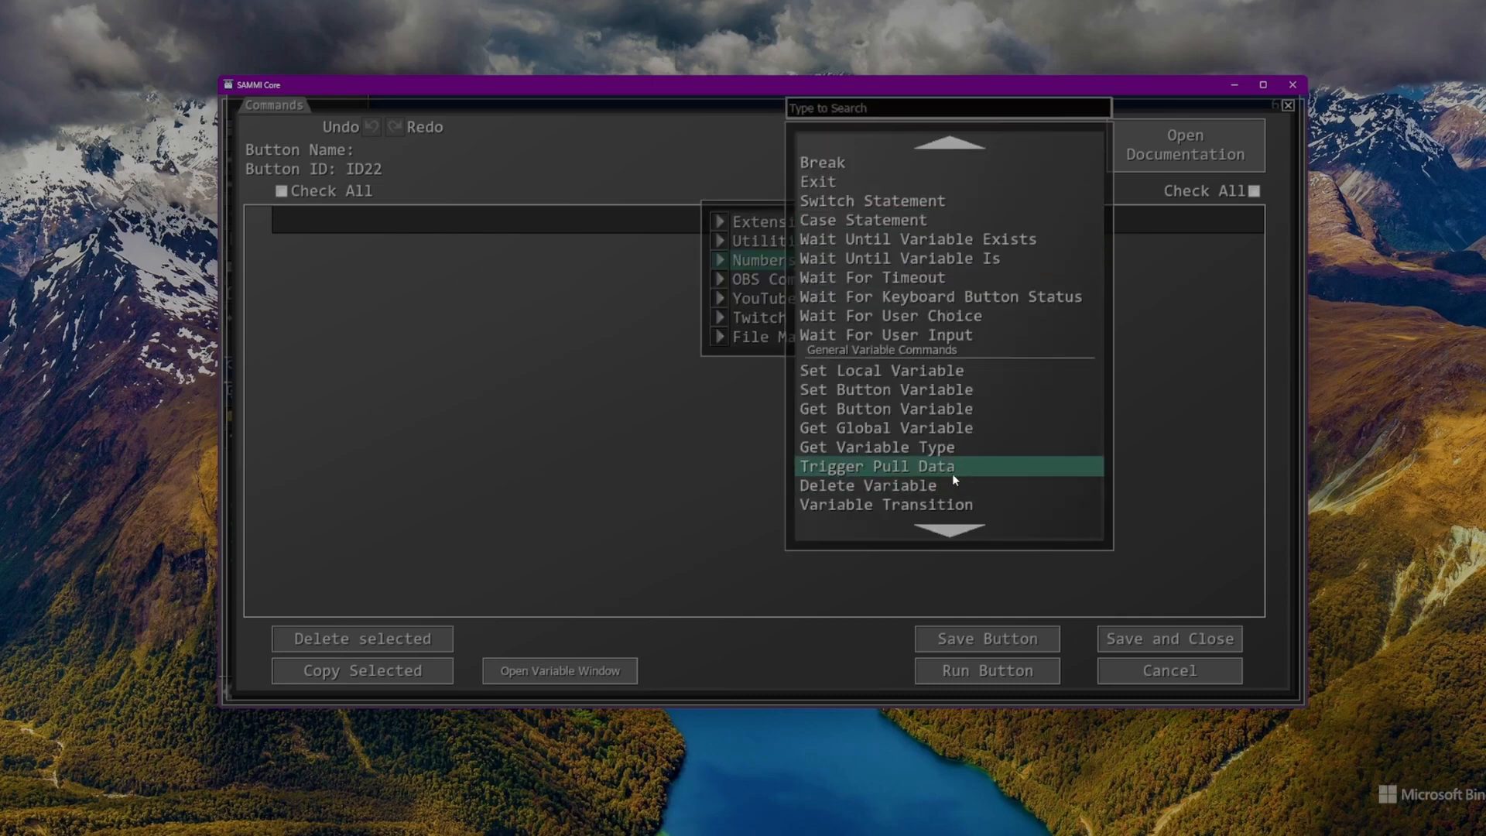
pyautogui.click(967, 466)
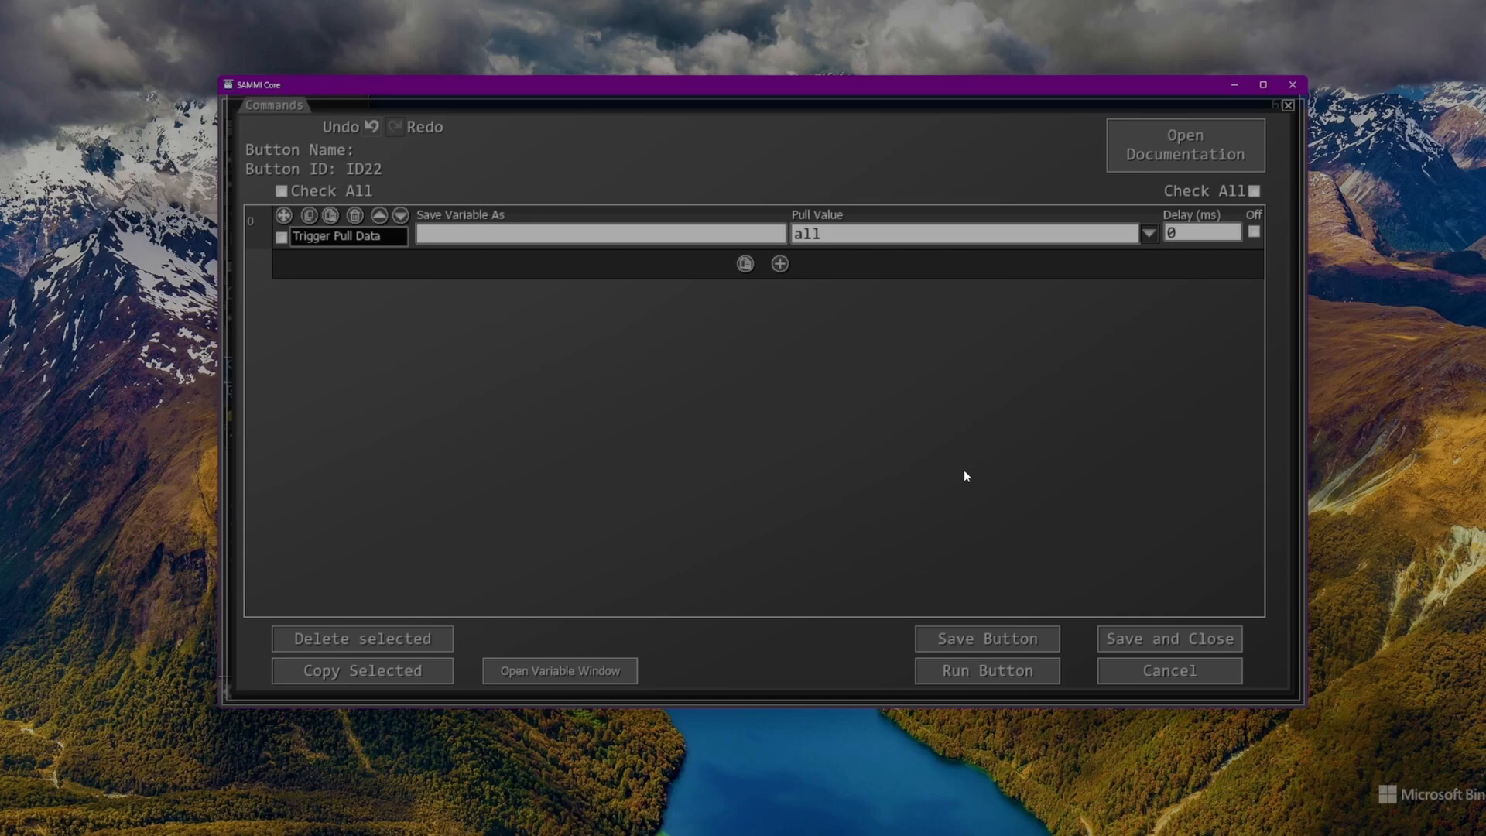
# Make the Trigger Pull Data command save the Twitch Channel Point user_name value as user_streaking
pyautogui.click(601, 237)
pyautogui.write('user_streaking')
pyautogui.press('Tab')
pyautogui.press('BackSpace')
pyautogui.press('BackSpace')
pyautogui.press('BackSpace')
pyautogui.click(1149, 232)
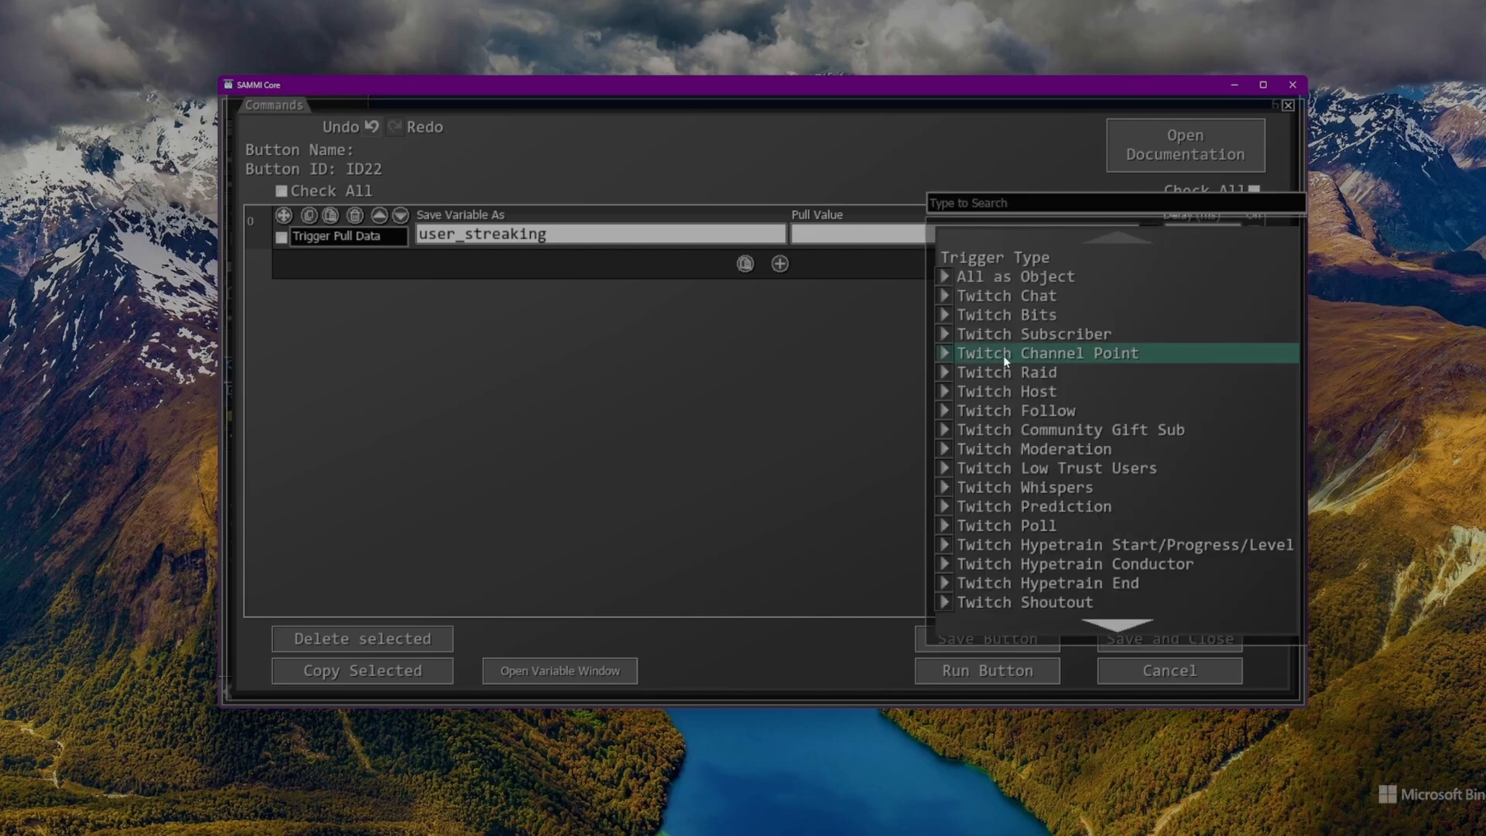
pyautogui.click(968, 358)
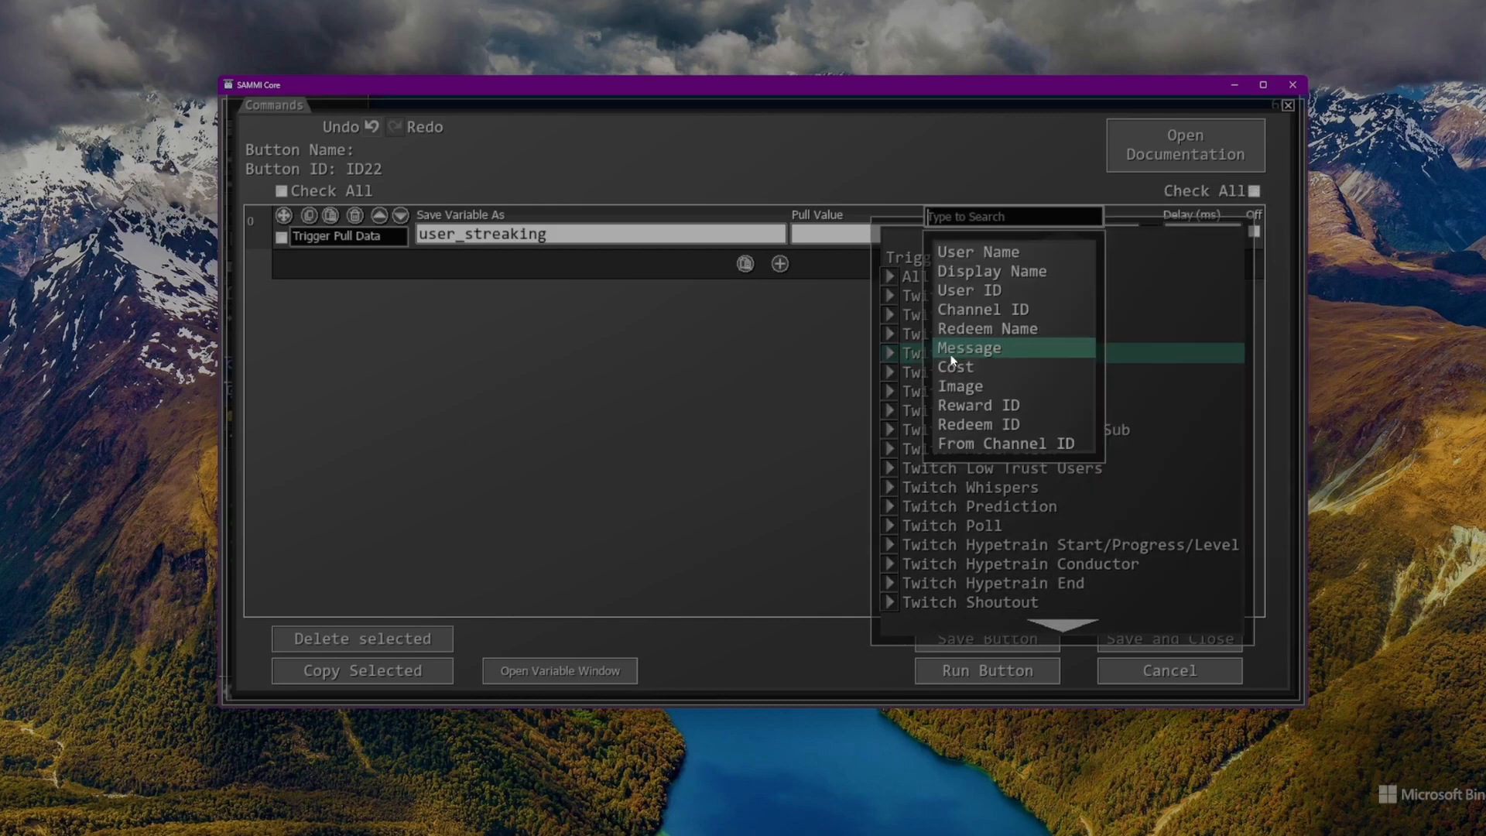
pyautogui.click(994, 253)
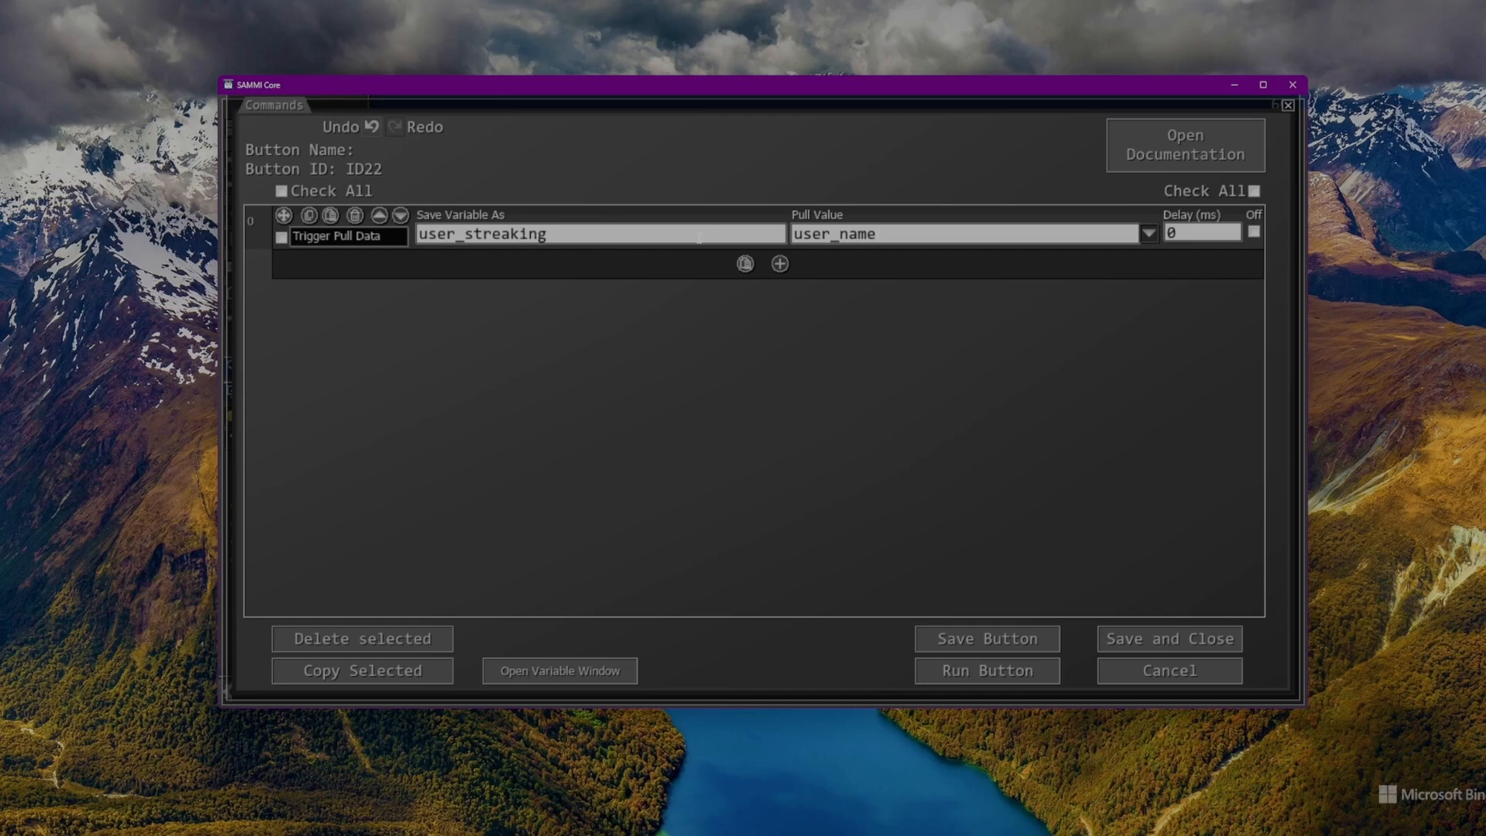
# Add a CSV: Load command below the trigger pull and name its CSV tutorial
pyautogui.click(780, 264)
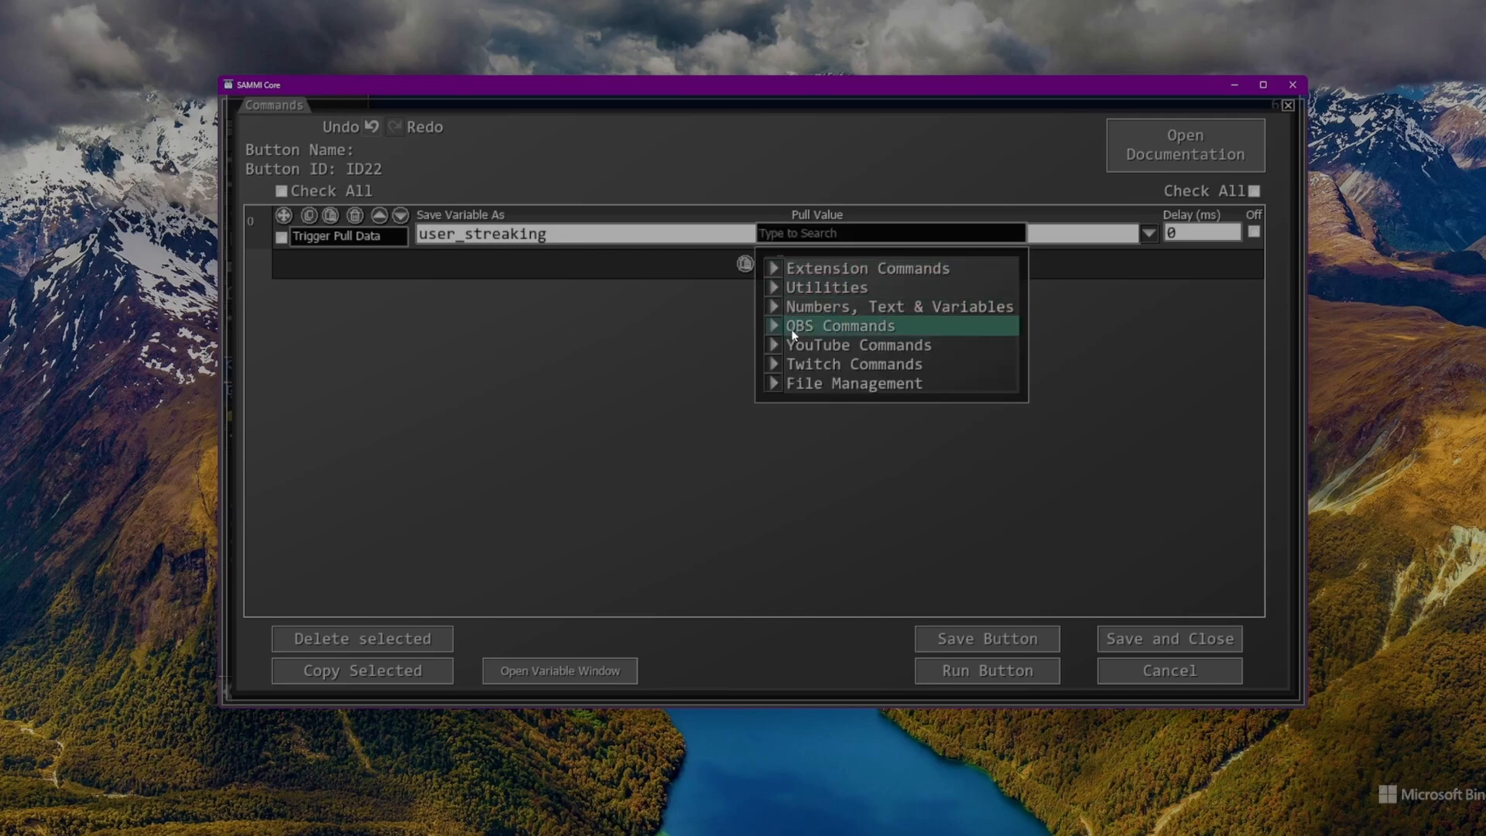
pyautogui.click(852, 383)
pyautogui.scroll(-5, 872, 411)
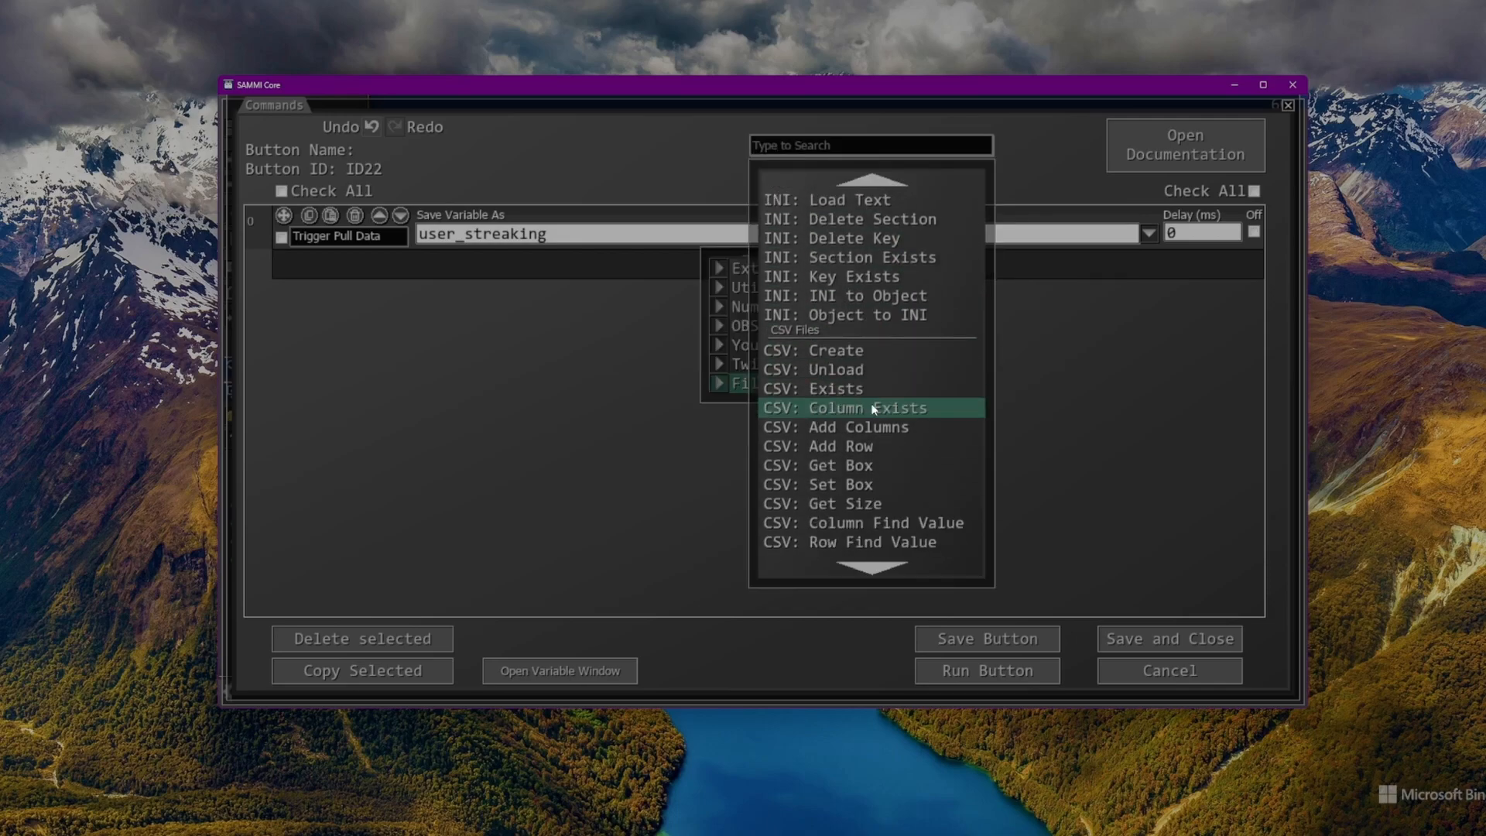
pyautogui.scroll(-3, 873, 408)
pyautogui.scroll(-1, 854, 465)
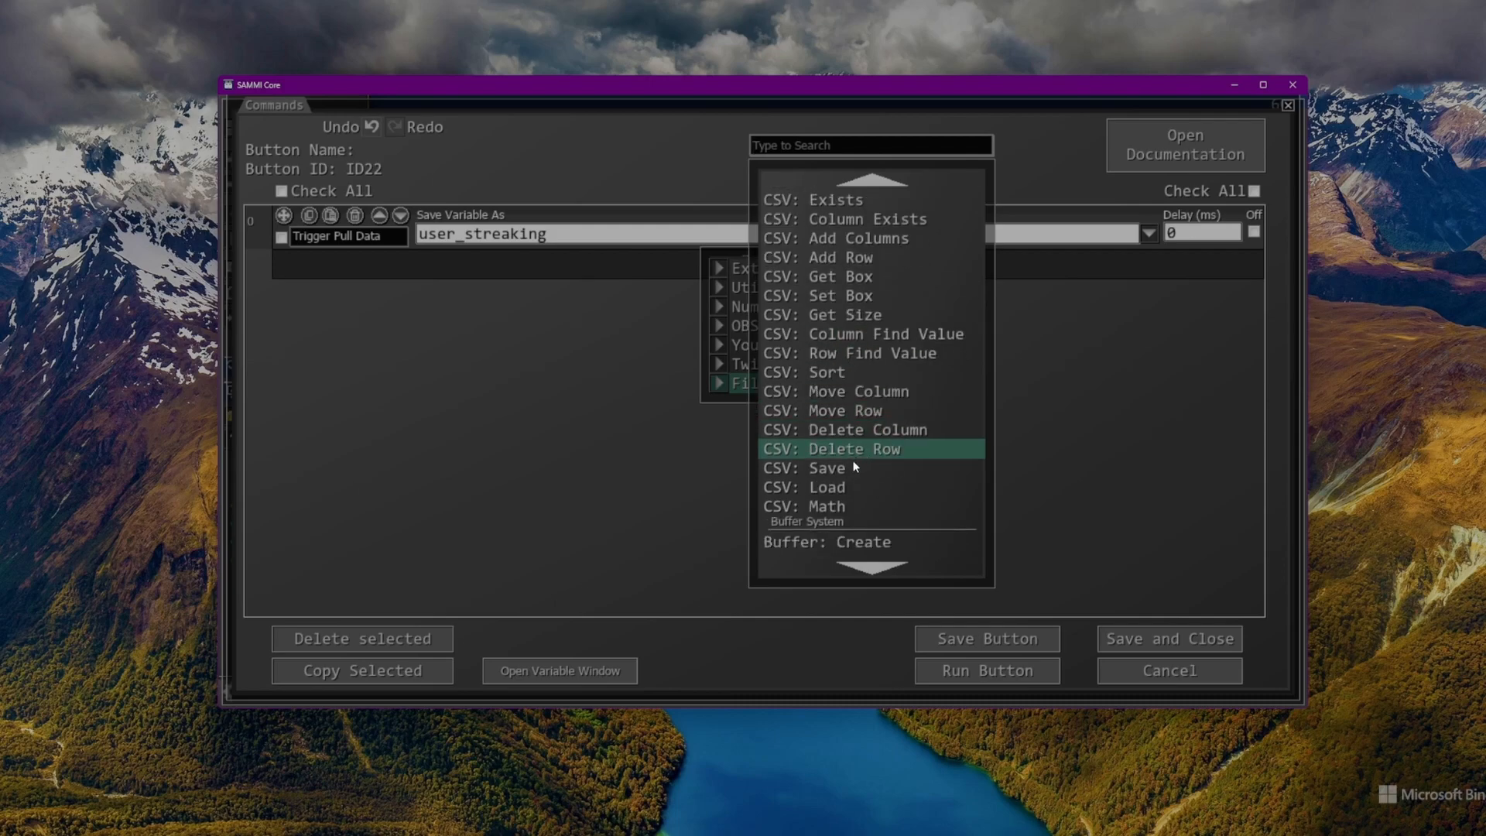
pyautogui.click(811, 487)
pyautogui.write('tutorial')
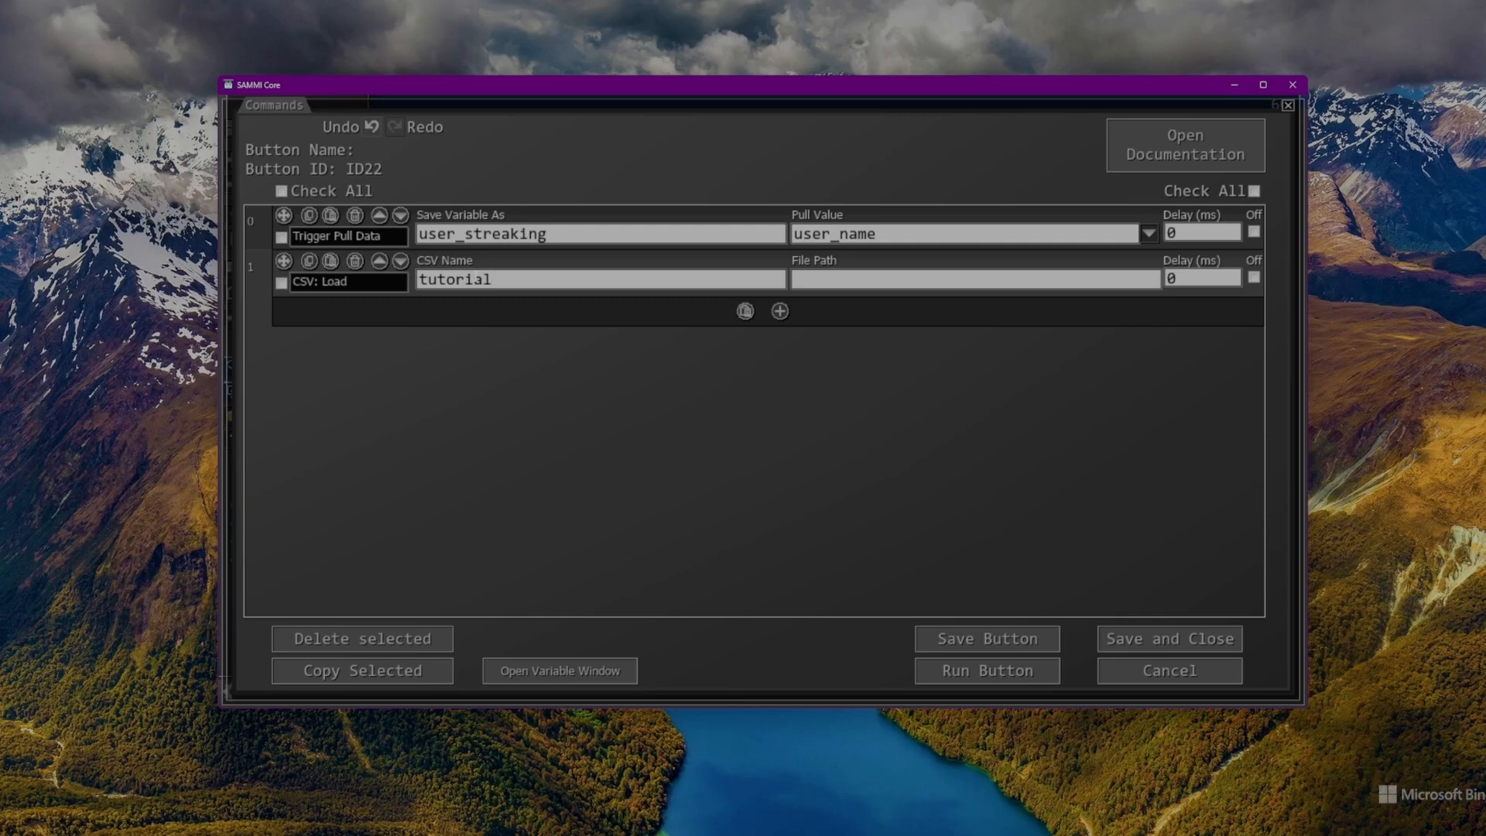
# Set the CSV: Load command's file path to /$global.main_directory$/tutorial.csv
pyautogui.press('Tab')
pyautogui.write('/')
pyautogui.write('$$/')
pyautogui.write('globa')
pyautogui.write('l.main_')
pyautogui.write('directory$/')
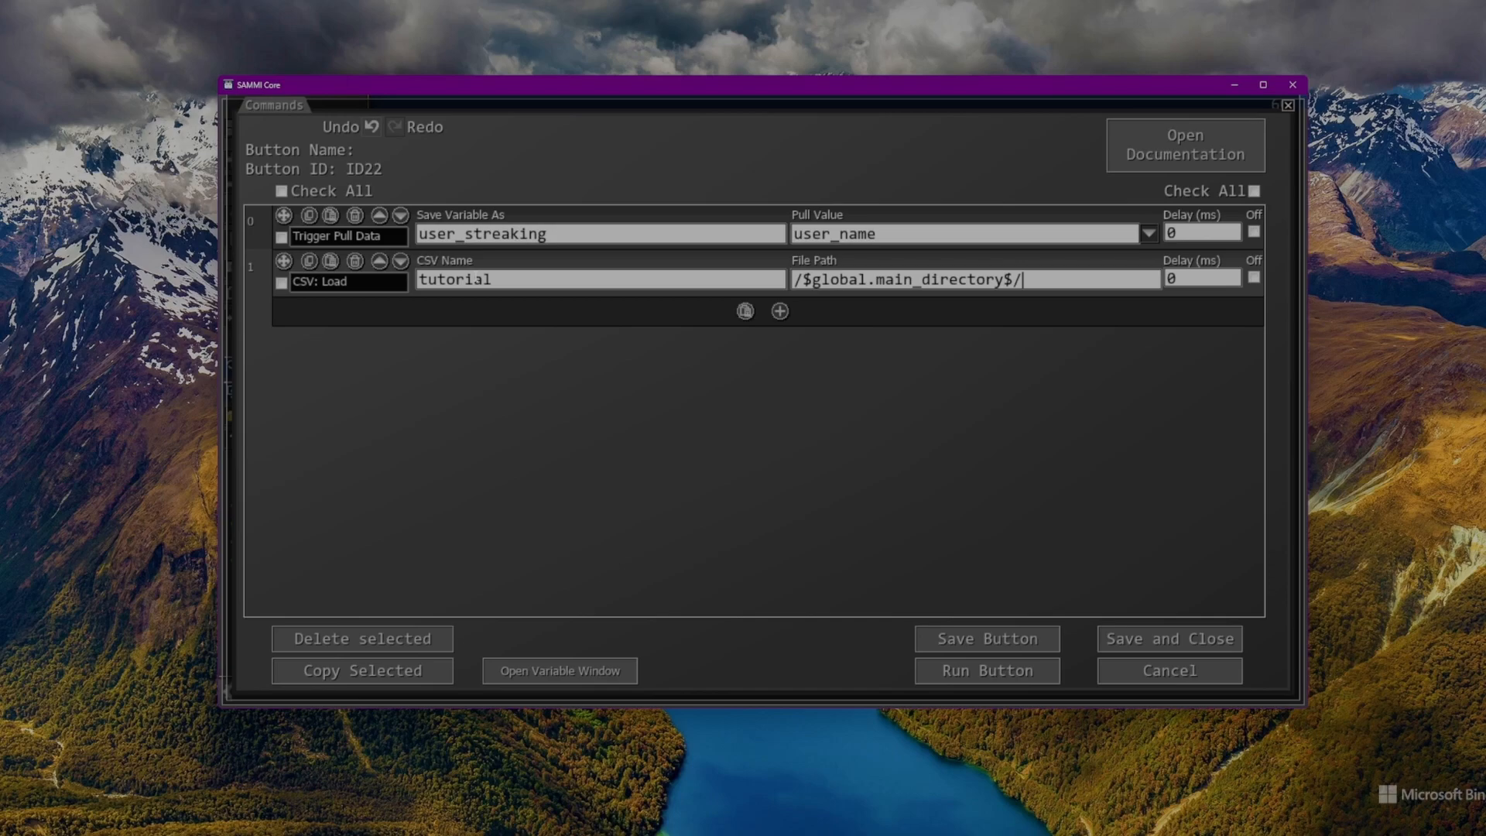
pyautogui.write('tutorial.csv')
# Add a CSV: Column Find Value command for the tutorial CSV that searches the "TwitchName" column
pyautogui.click(779, 311)
pyautogui.moveTo(833, 430)
pyautogui.scroll(-7, 927, 462)
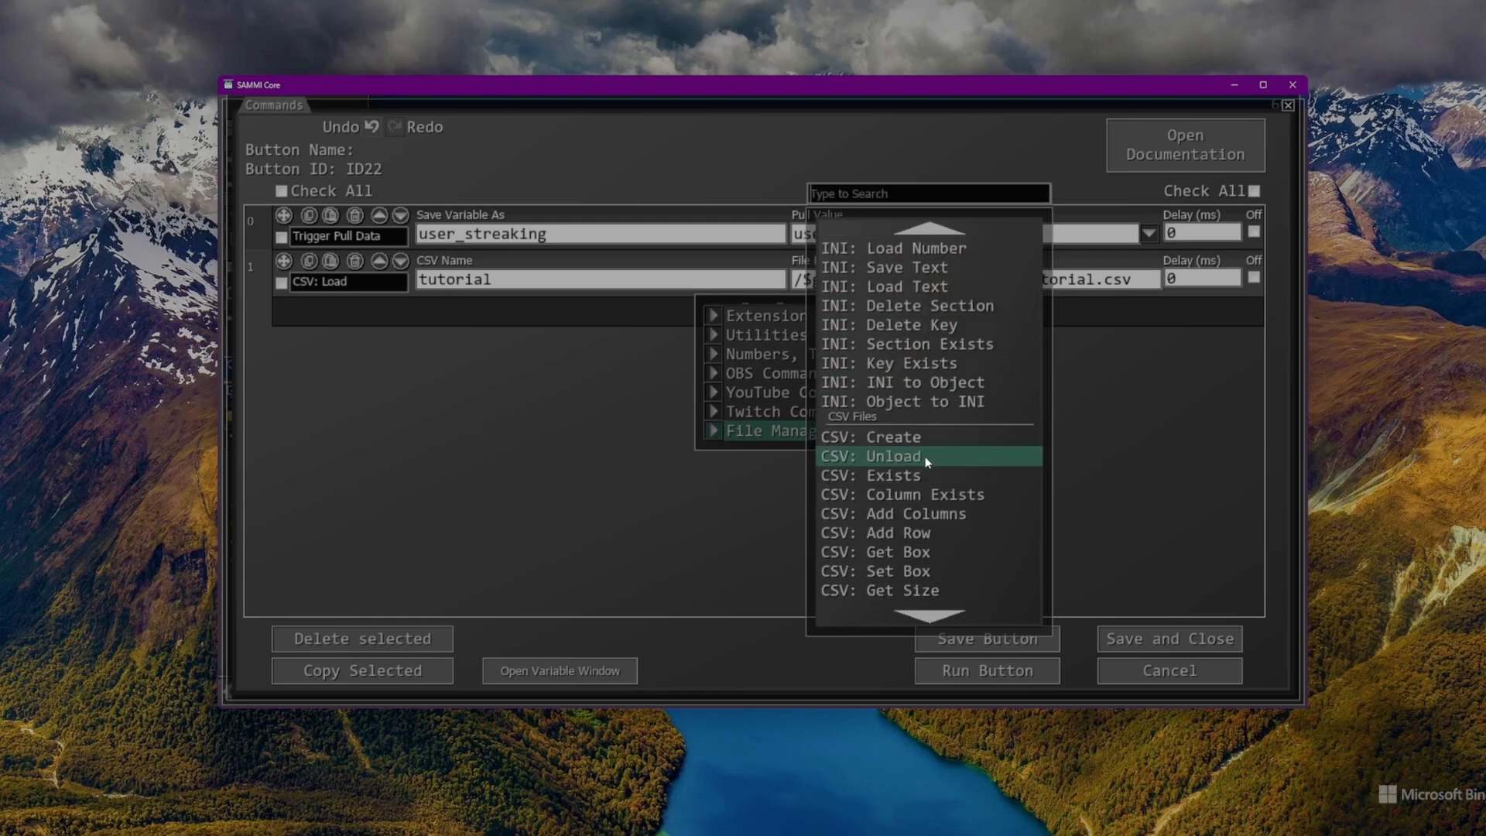
pyautogui.scroll(-4, 927, 462)
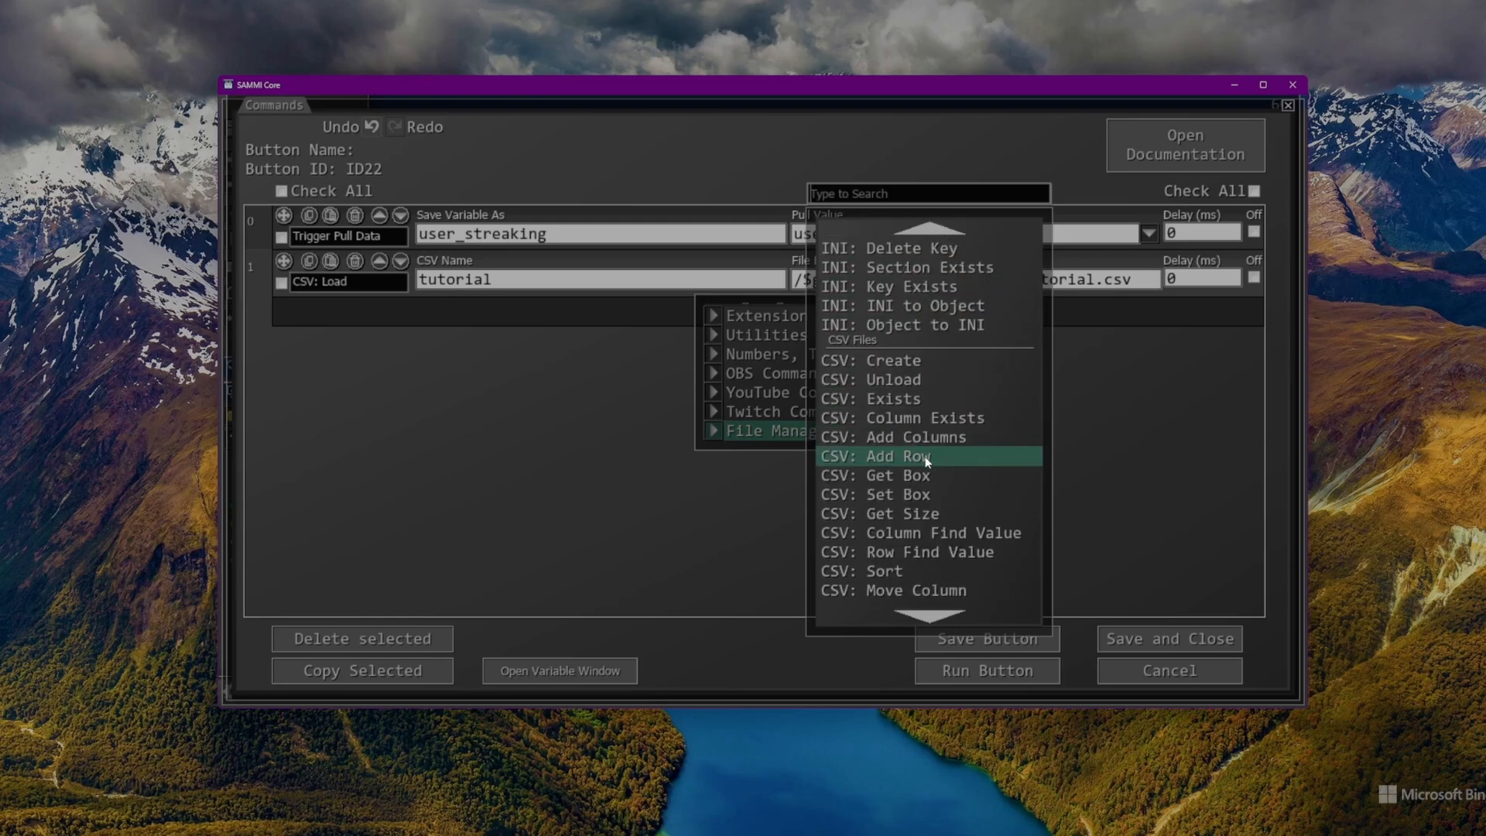
pyautogui.click(940, 534)
pyautogui.click(497, 328)
pyautogui.write('tutorial')
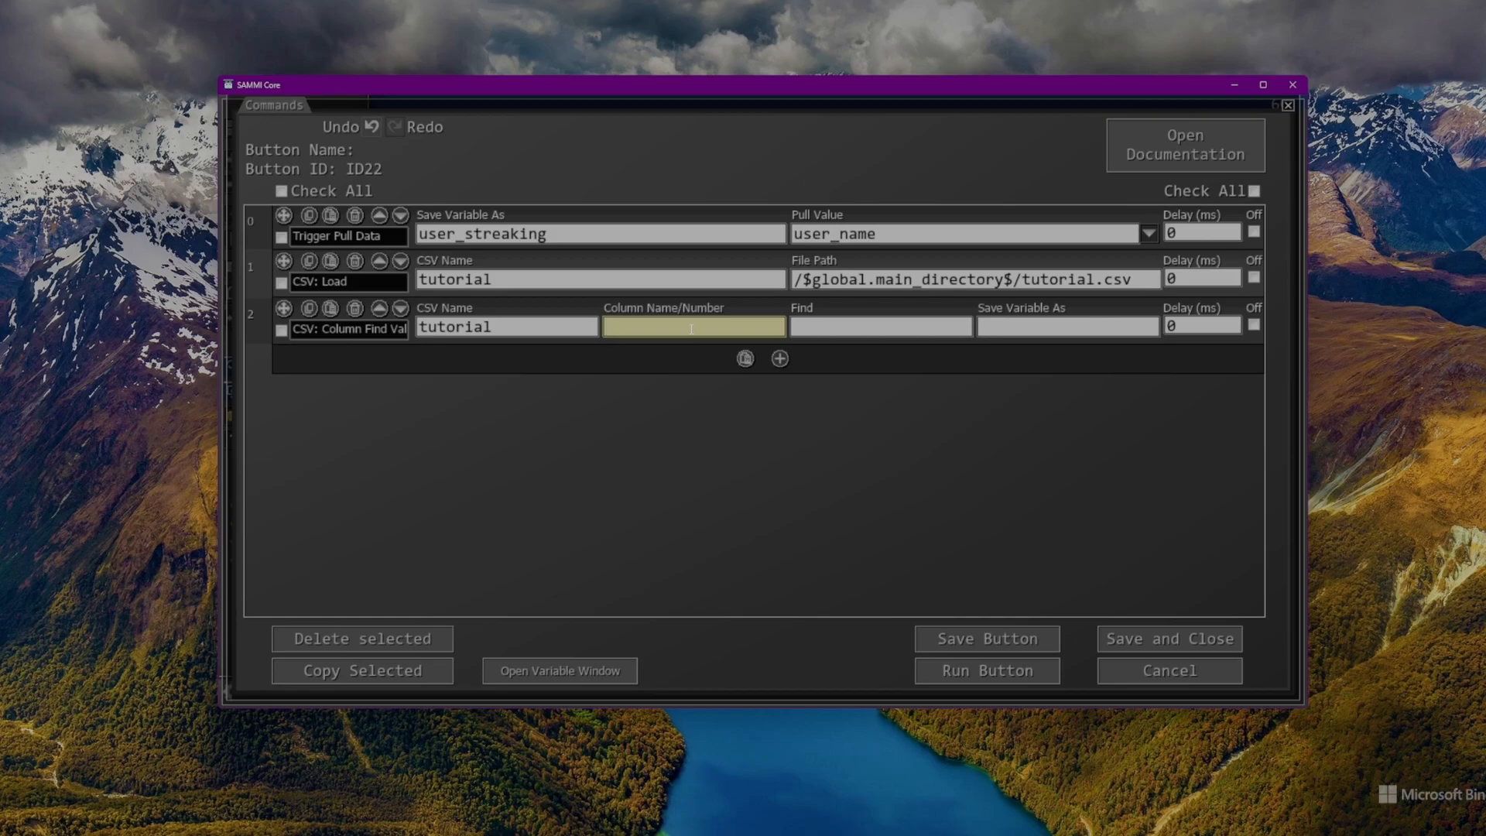
pyautogui.write('"')
pyautogui.write('TwitchName')
pyautogui.moveTo(722, 331); pyautogui.dragTo(446, 301)
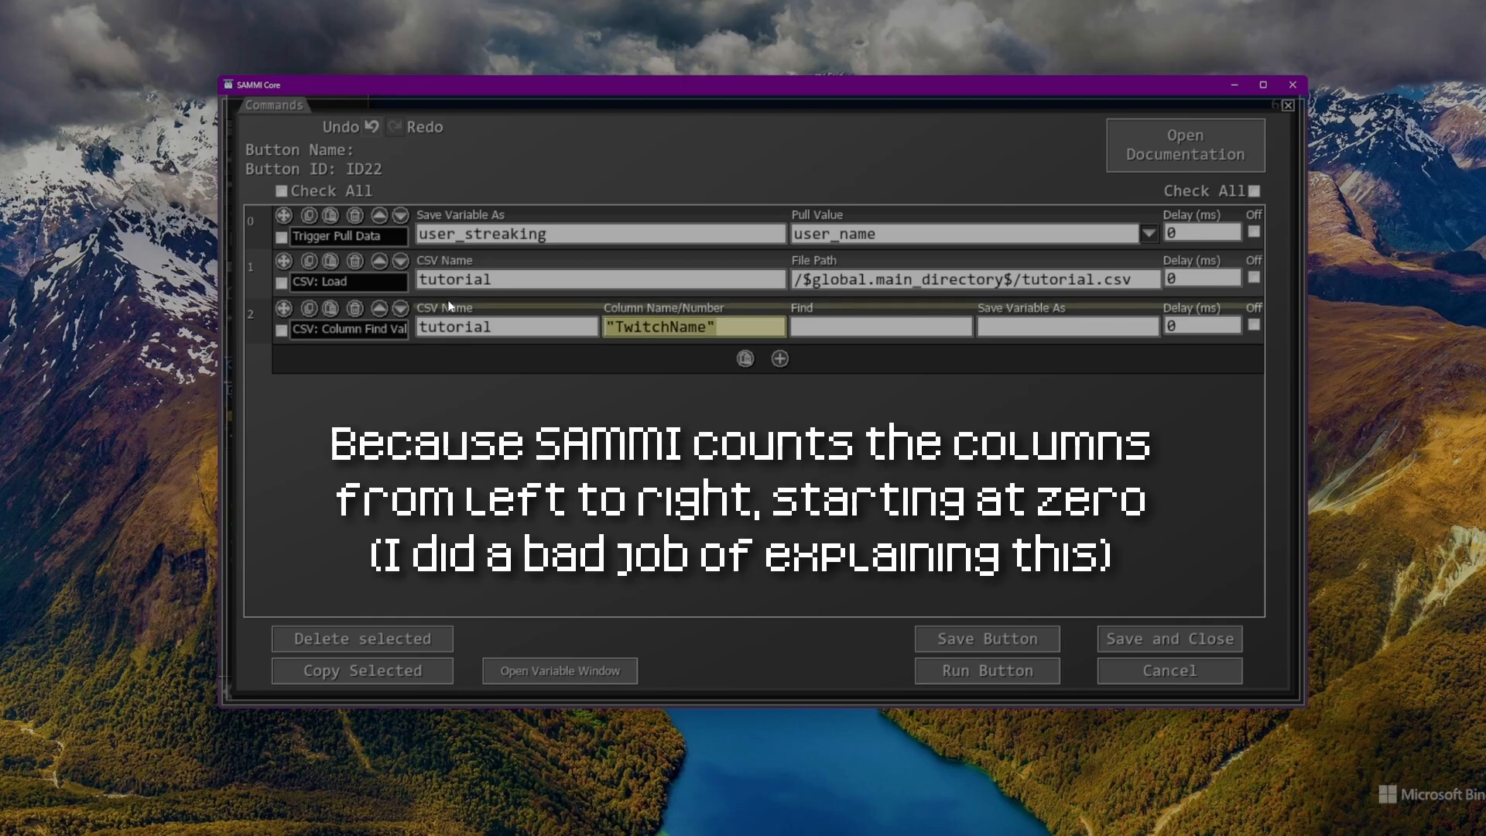
pyautogui.write('0')
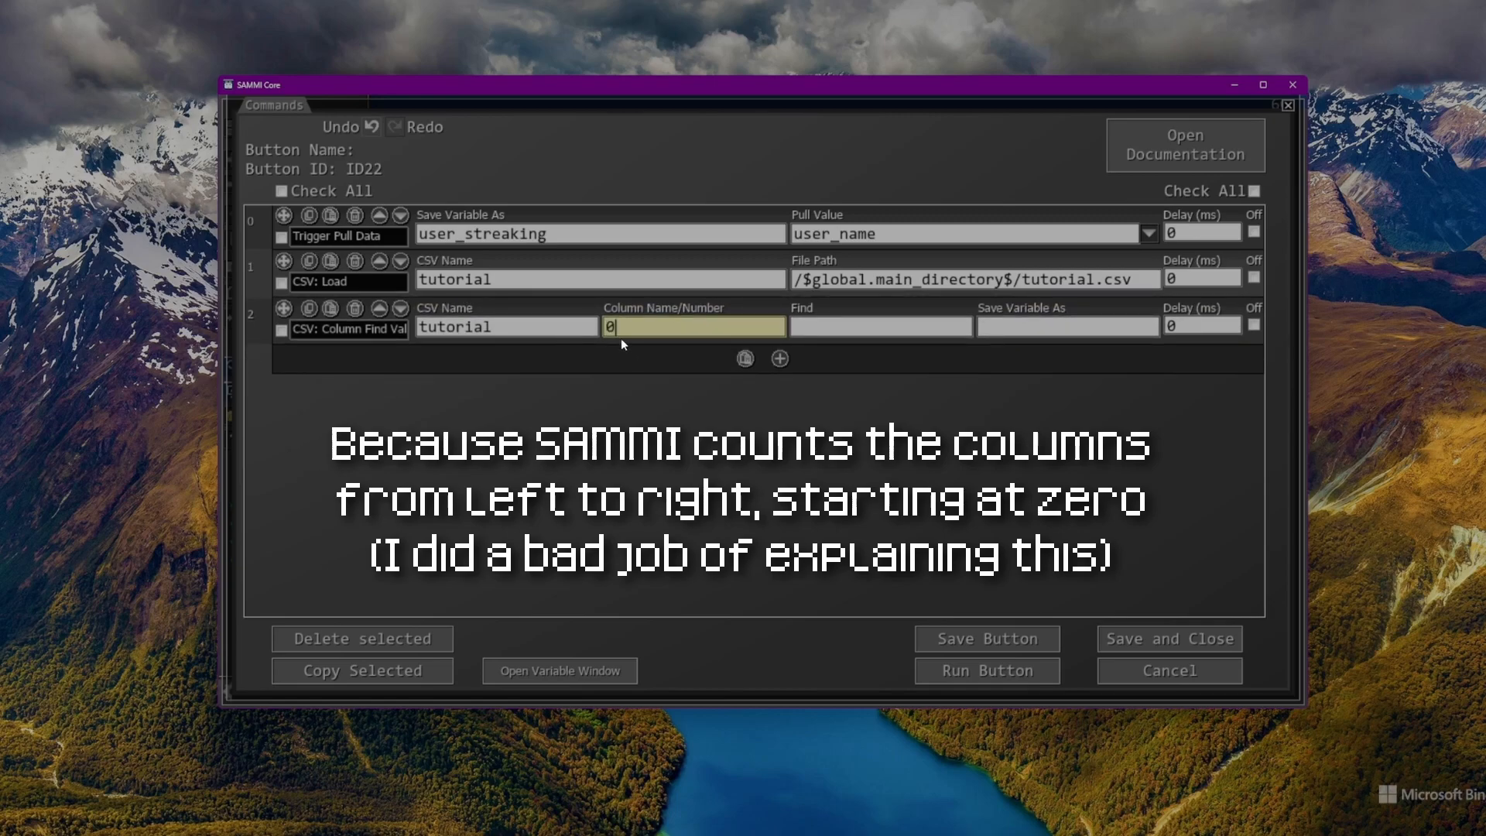
pyautogui.press('BackSpace')
pyautogui.write('"TwitchName"')
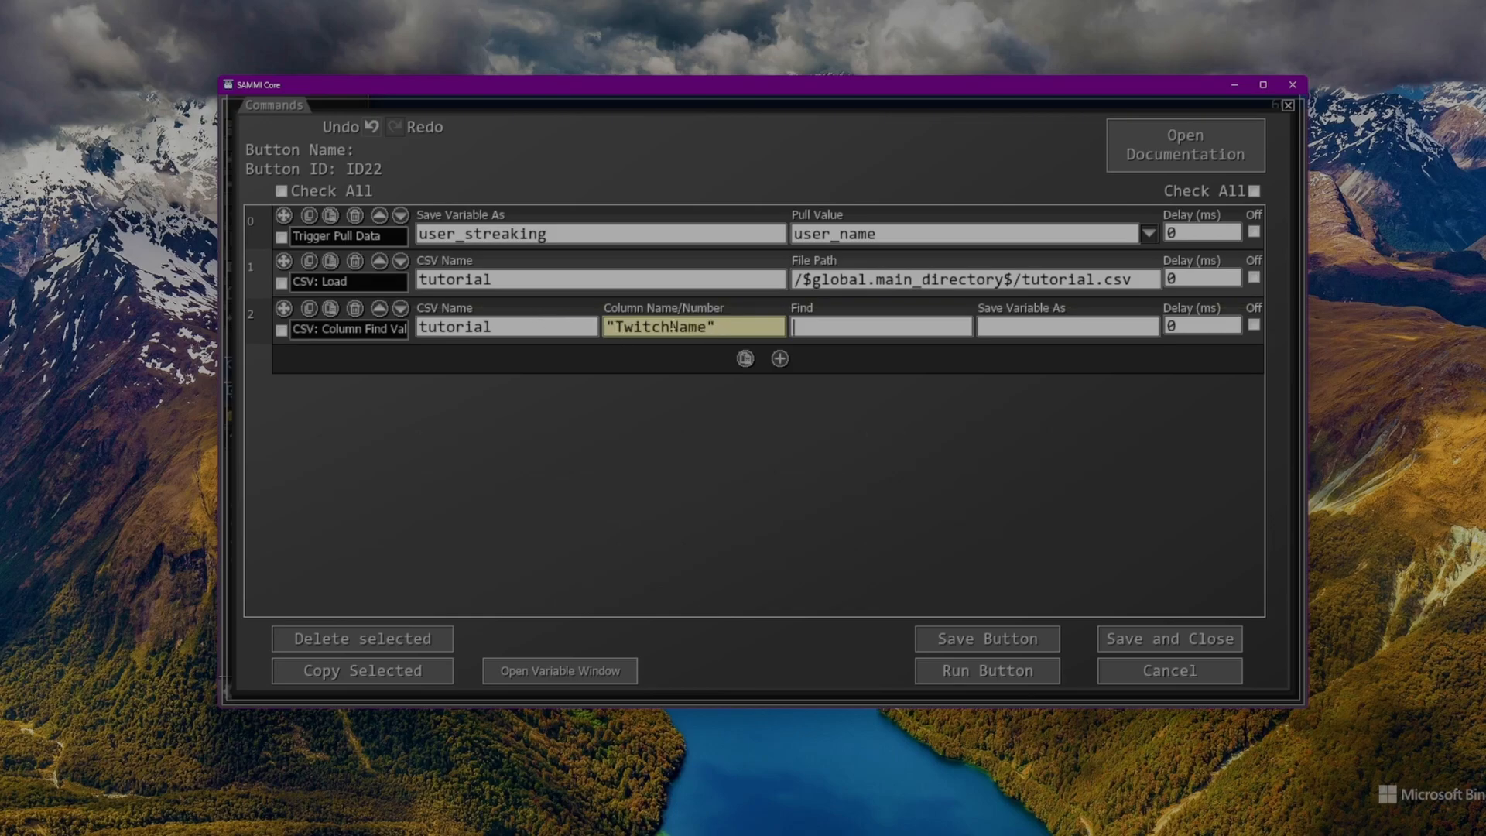
# Set the Column Find Value command to find /$user_streaking$/ and save the result as check
pyautogui.click(829, 330)
pyautogui.write('/$$/')
pyautogui.press('Left')
pyautogui.press('Left')
pyautogui.write('user_streaki')
pyautogui.write('ng')
pyautogui.write('check')
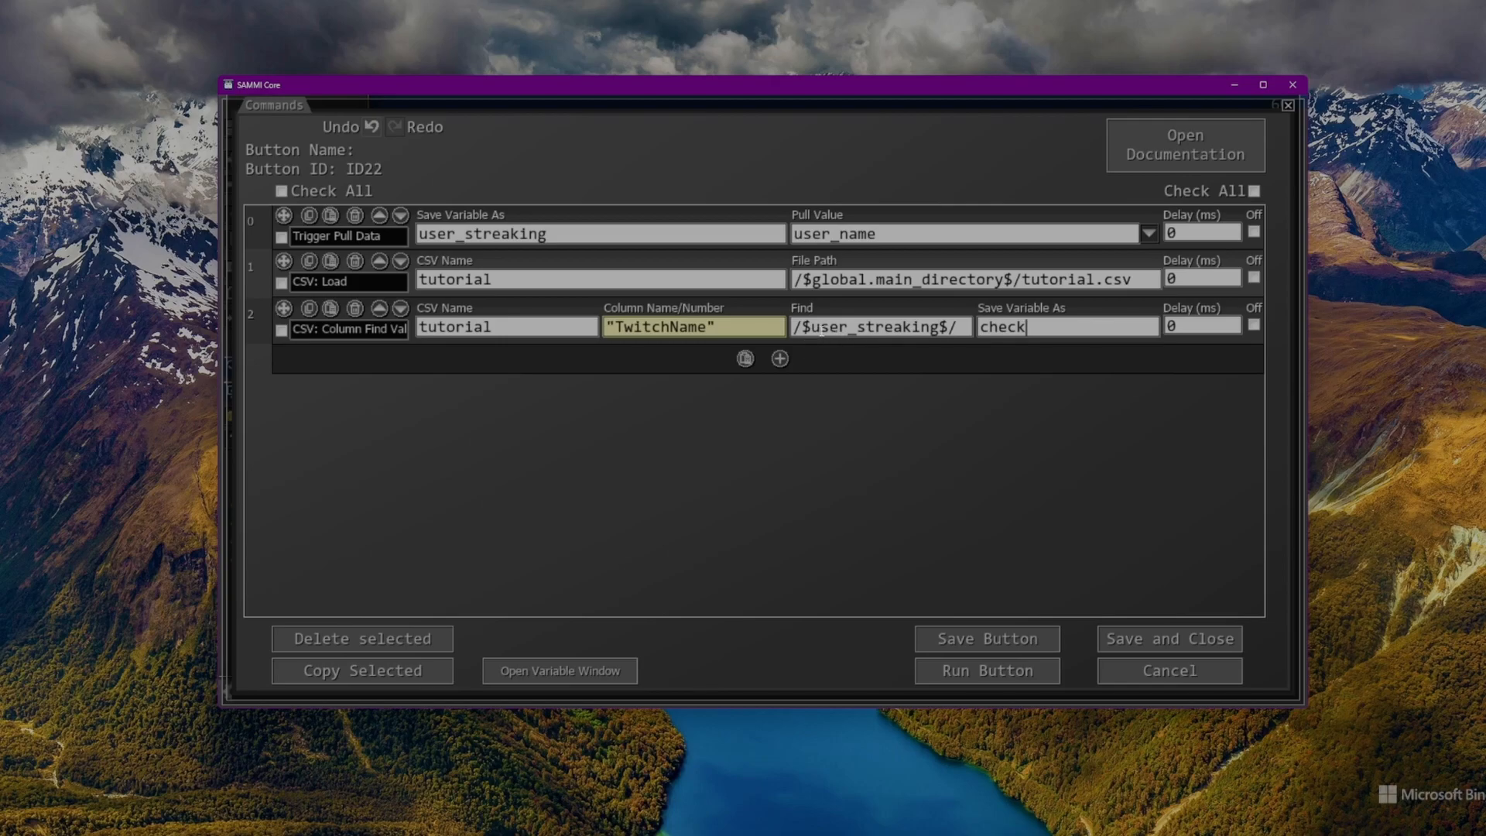
pyautogui.click(423, 327)
pyautogui.moveTo(466, 327); pyautogui.dragTo(495, 329)
pyautogui.click(568, 331)
pyautogui.moveTo(419, 234); pyautogui.dragTo(548, 234)
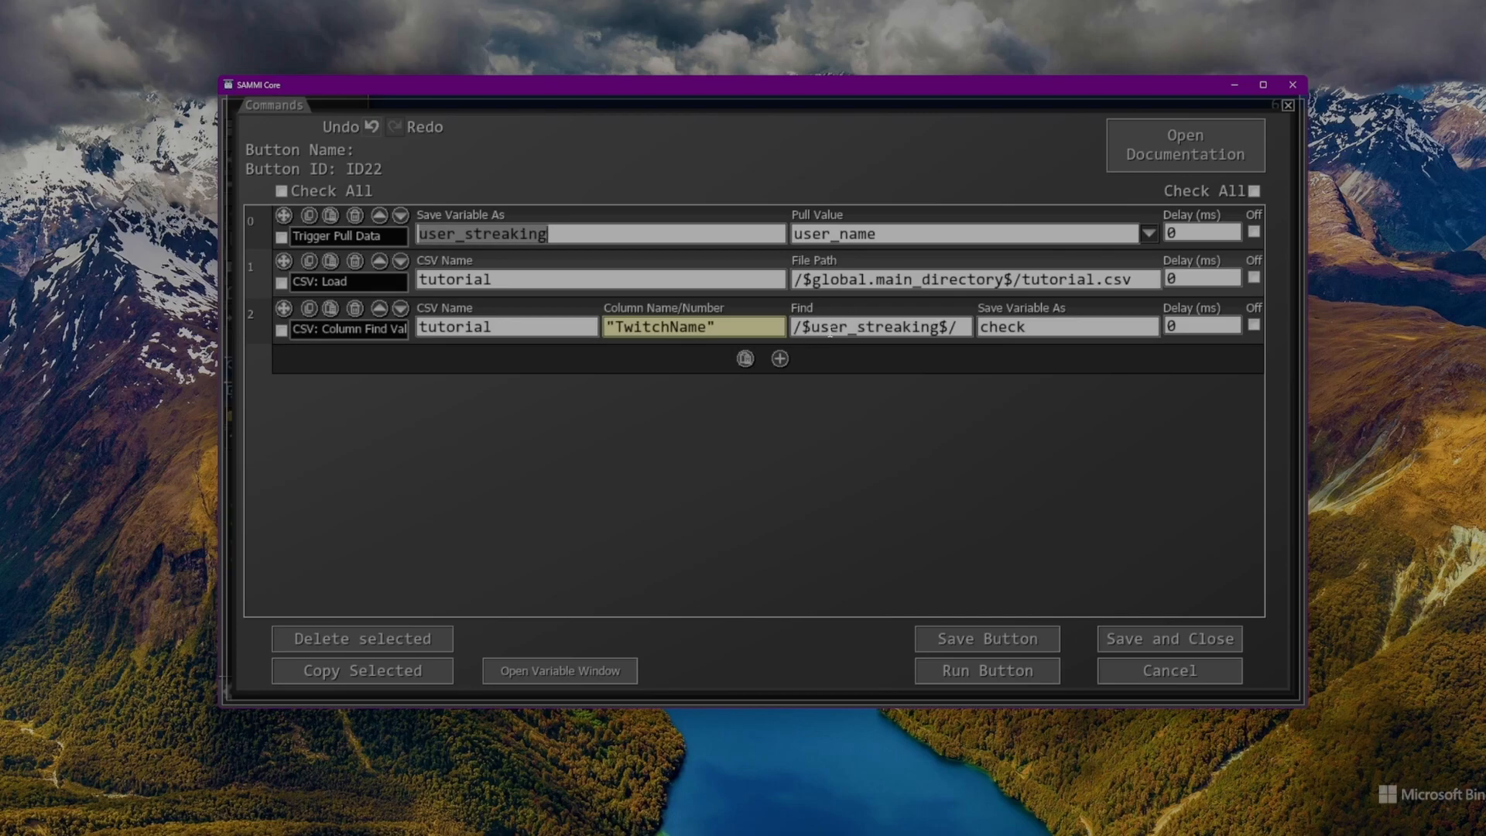
pyautogui.click(1040, 328)
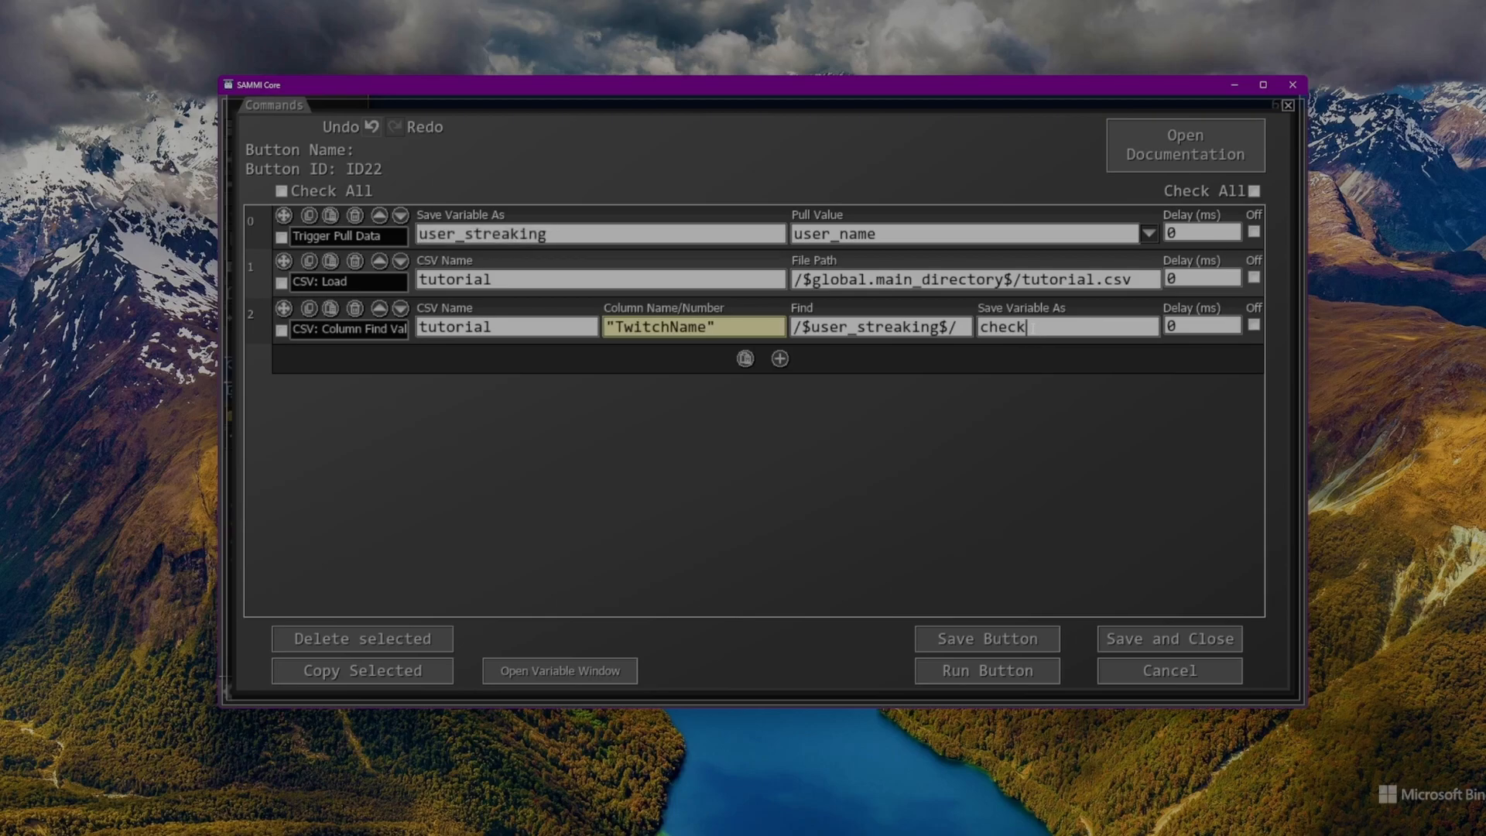
# Add an If Statement after the column search that tests whether check == -1
pyautogui.moveTo(1017, 318)
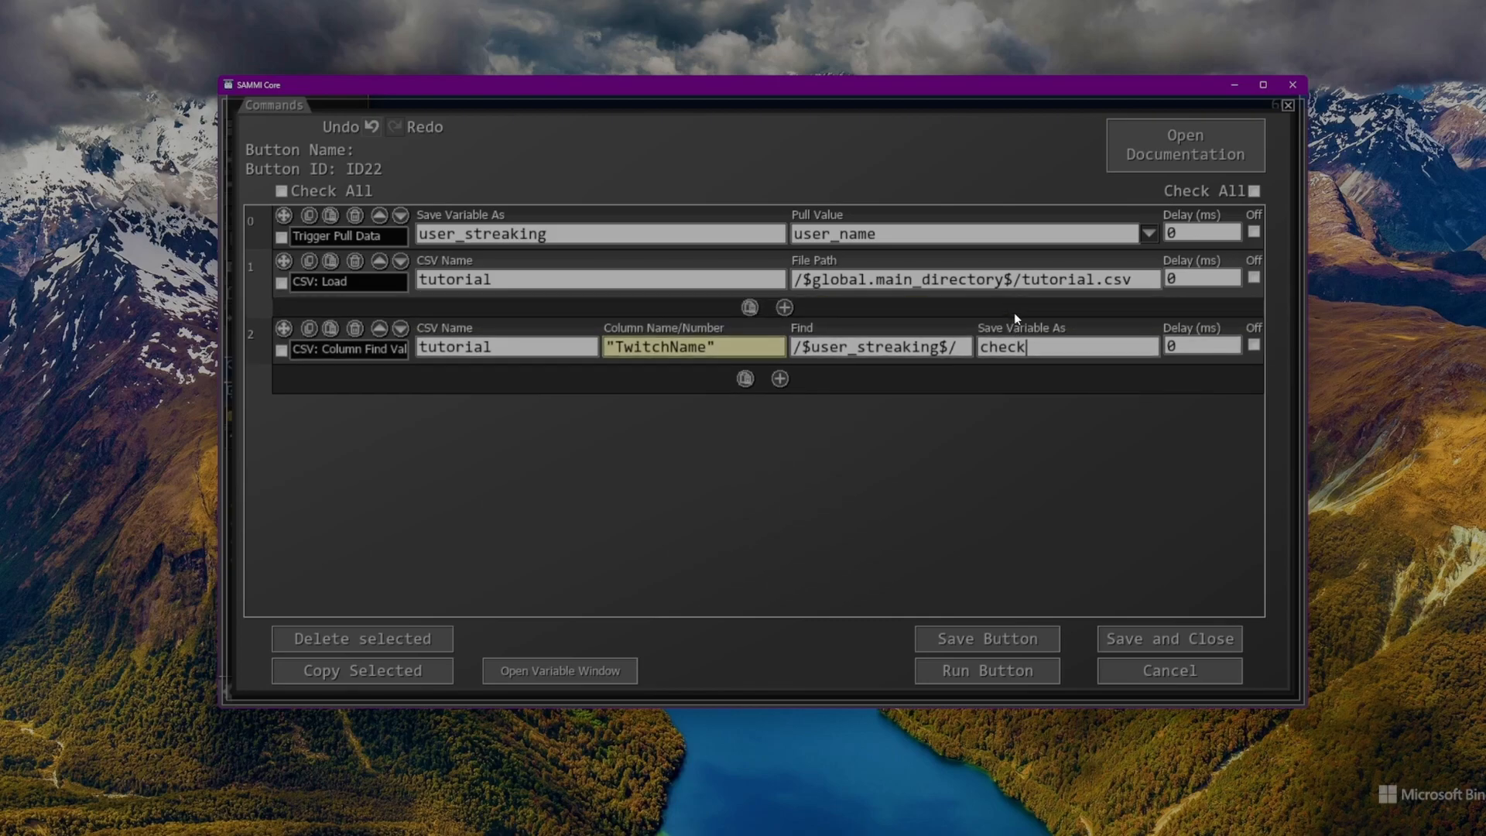
pyautogui.click(783, 359)
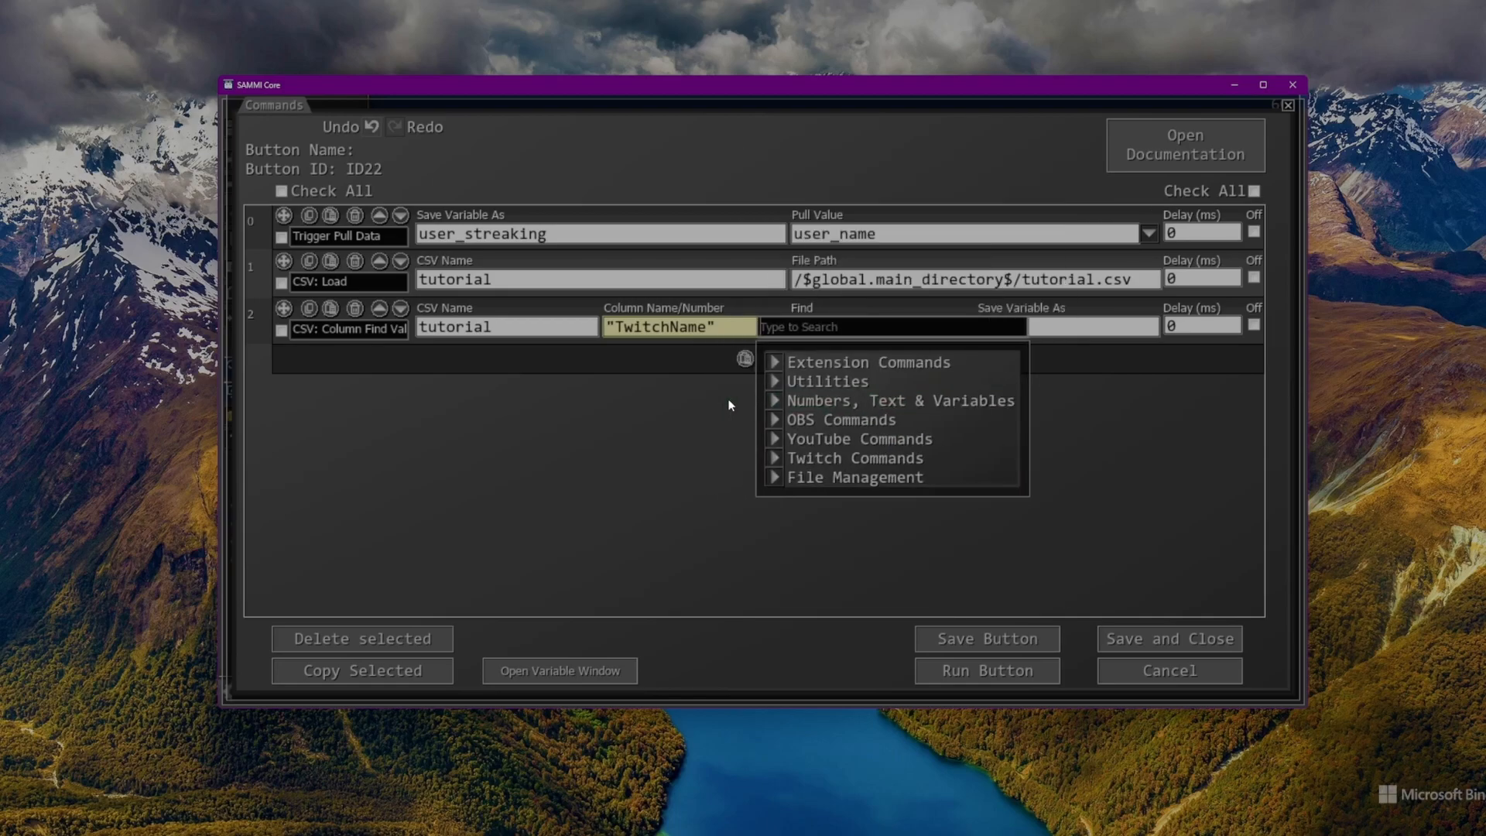
pyautogui.click(777, 401)
pyautogui.click(841, 239)
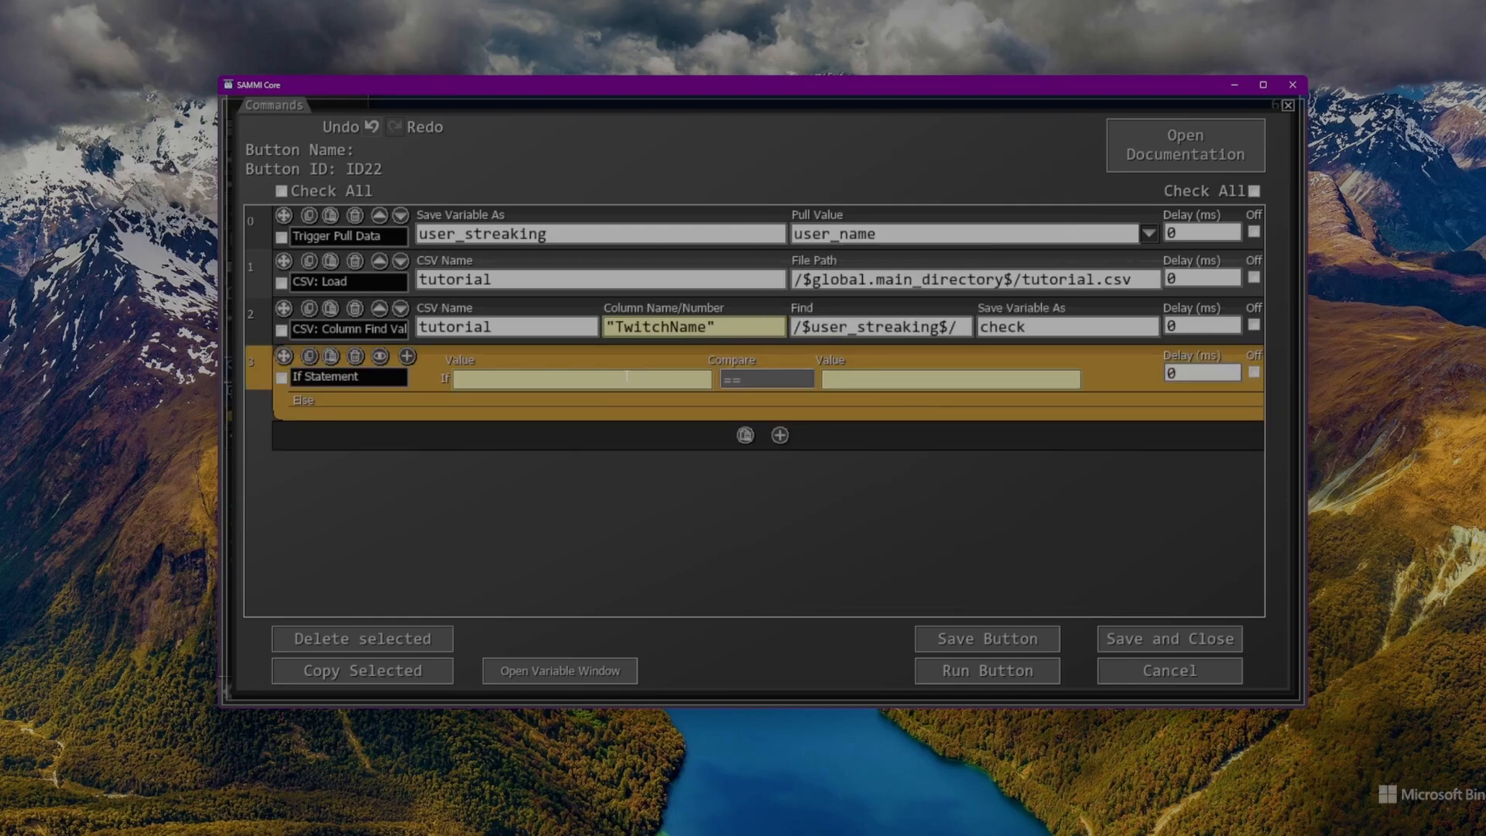
pyautogui.write('check')
pyautogui.click(842, 381)
pyautogui.write('-1')
# Inside the If block, add a CSV: Add Row command for tutorial with first box value /$user_streaking$/
pyautogui.moveTo(774, 398)
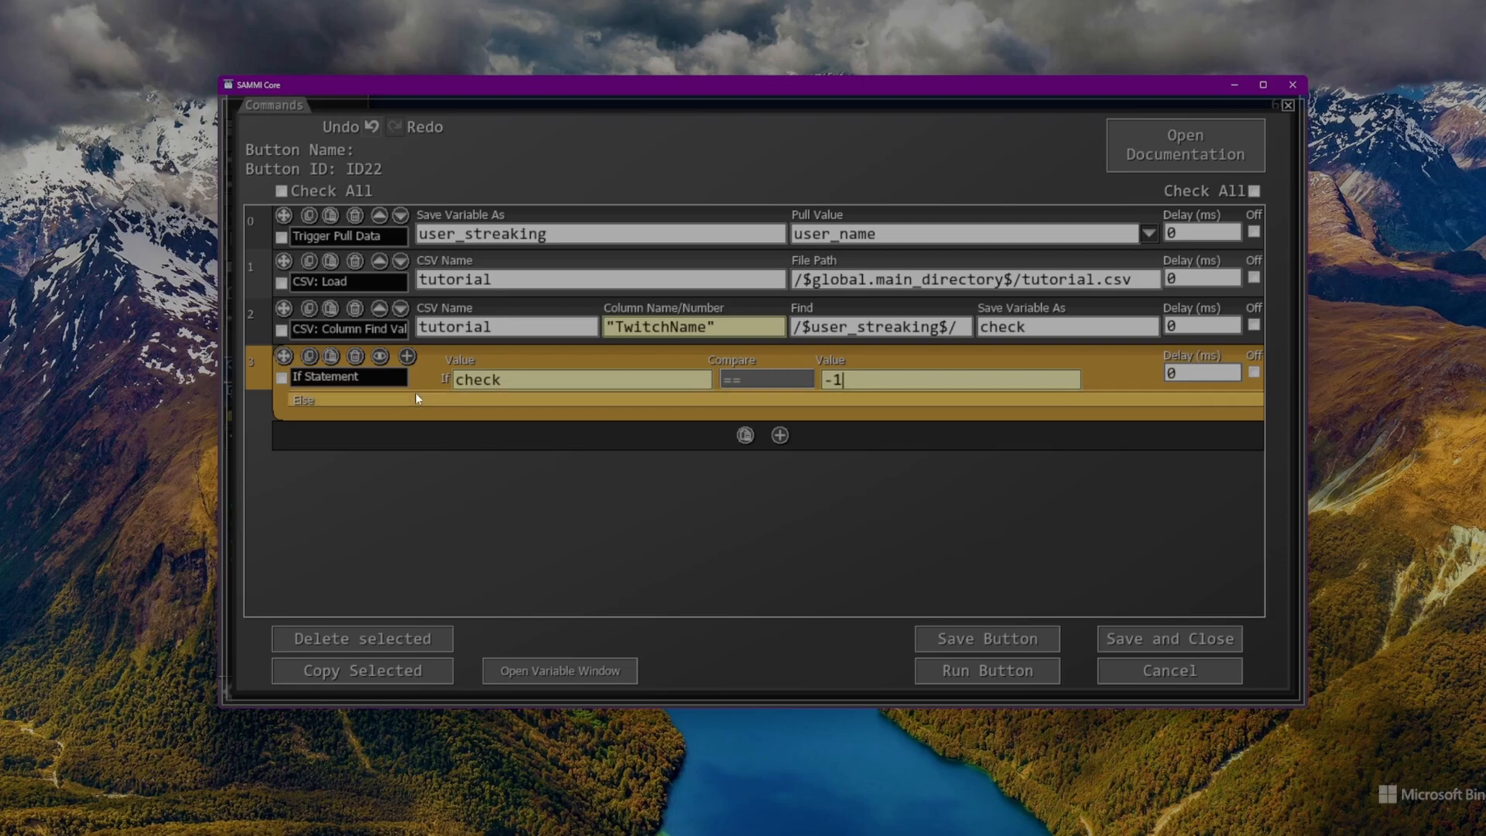
pyautogui.moveTo(425, 402)
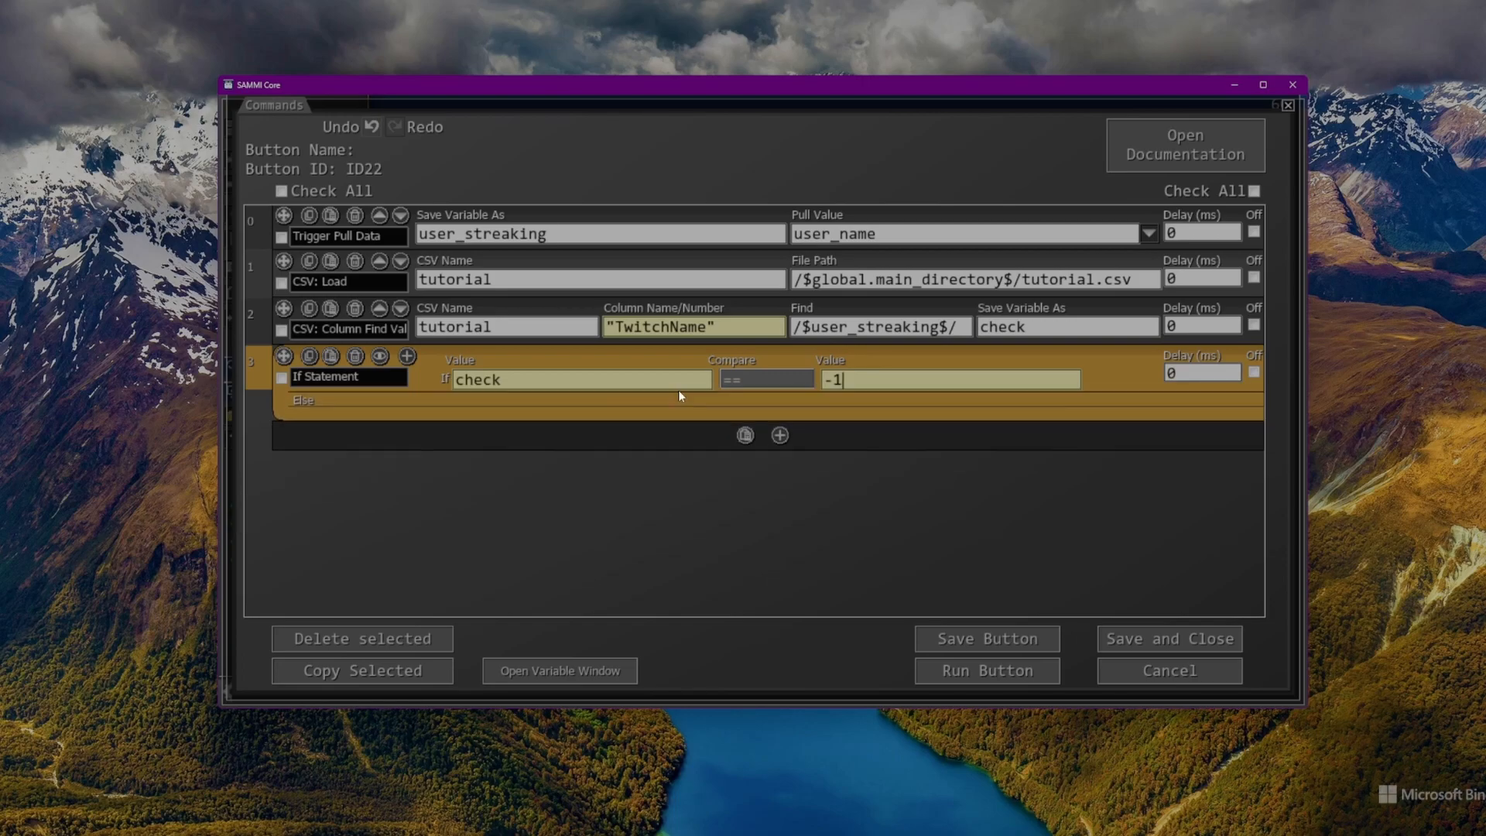
pyautogui.moveTo(679, 395)
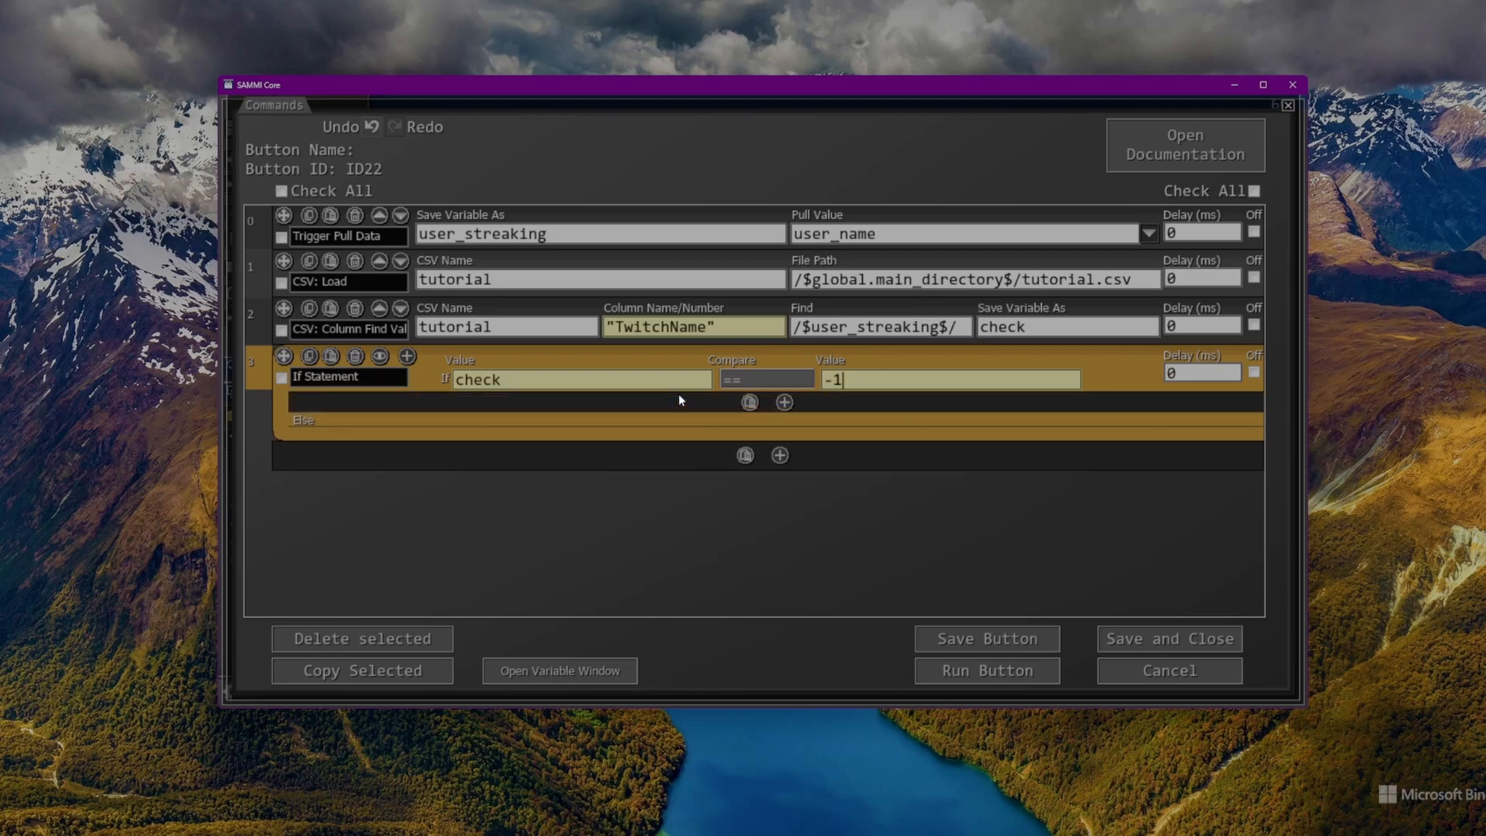
pyautogui.click(784, 402)
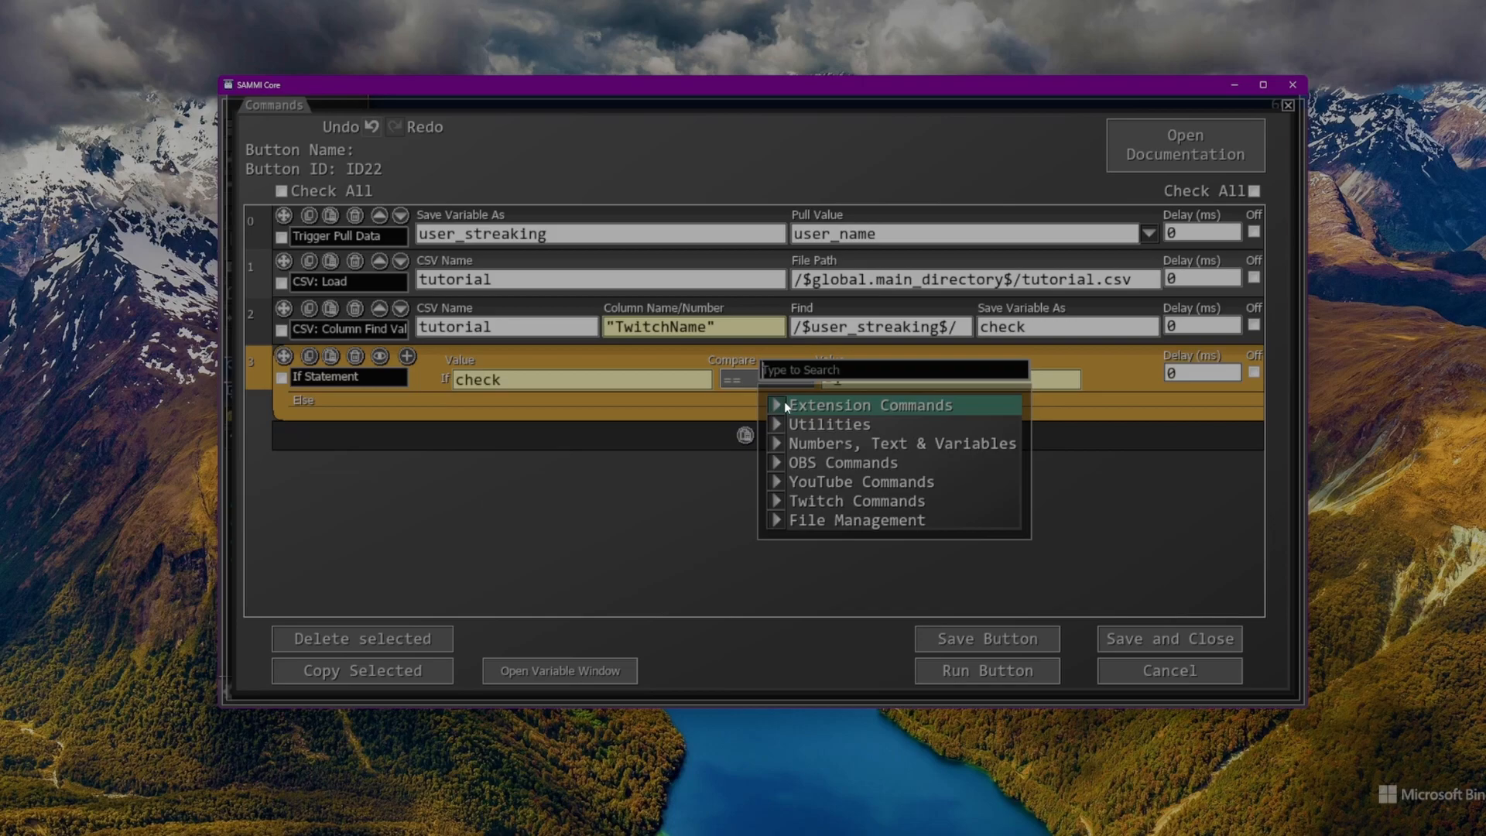
pyautogui.click(777, 521)
pyautogui.scroll(-5, 843, 487)
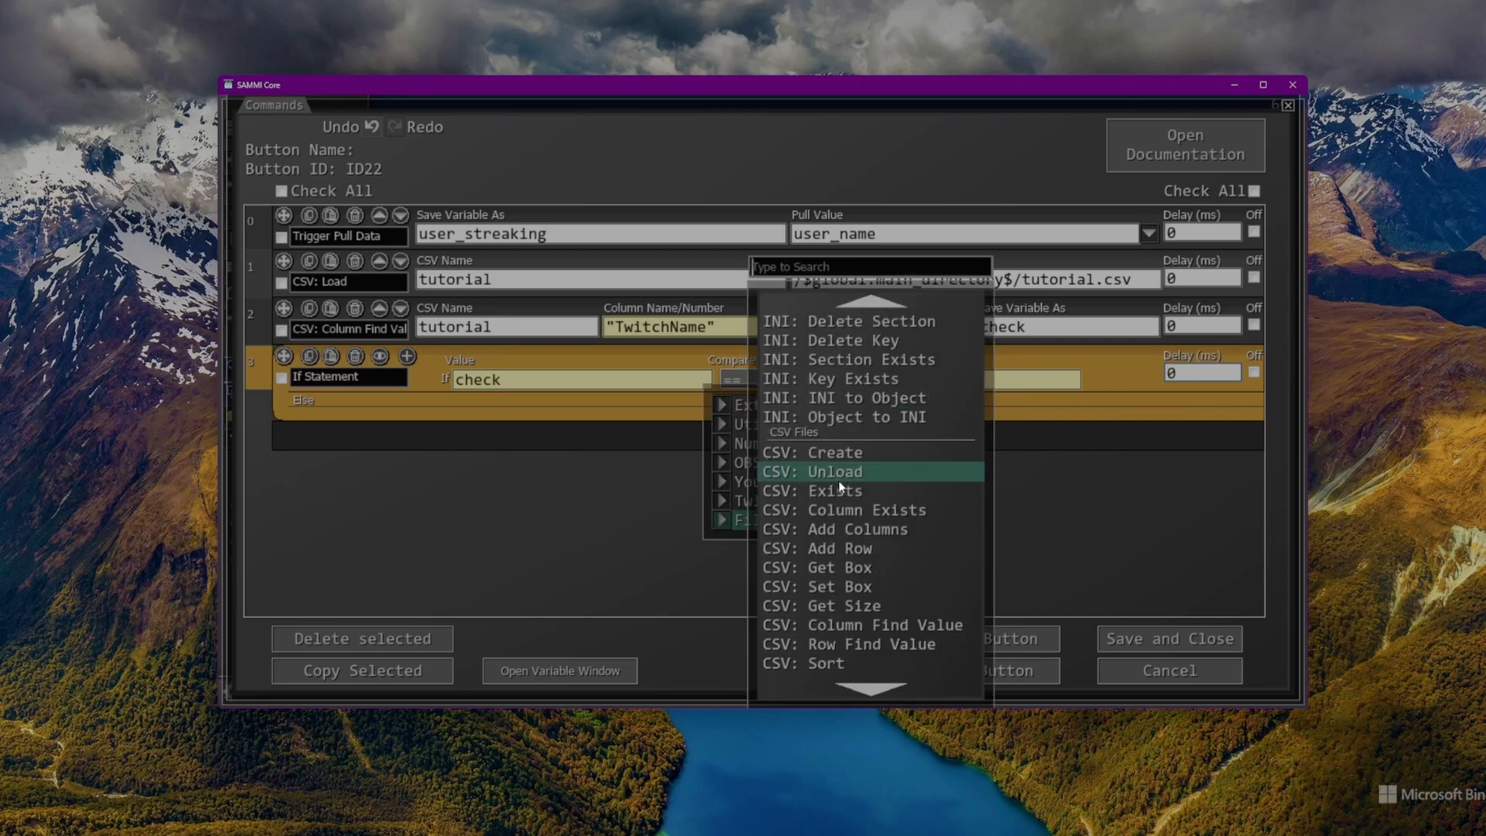
pyautogui.click(848, 548)
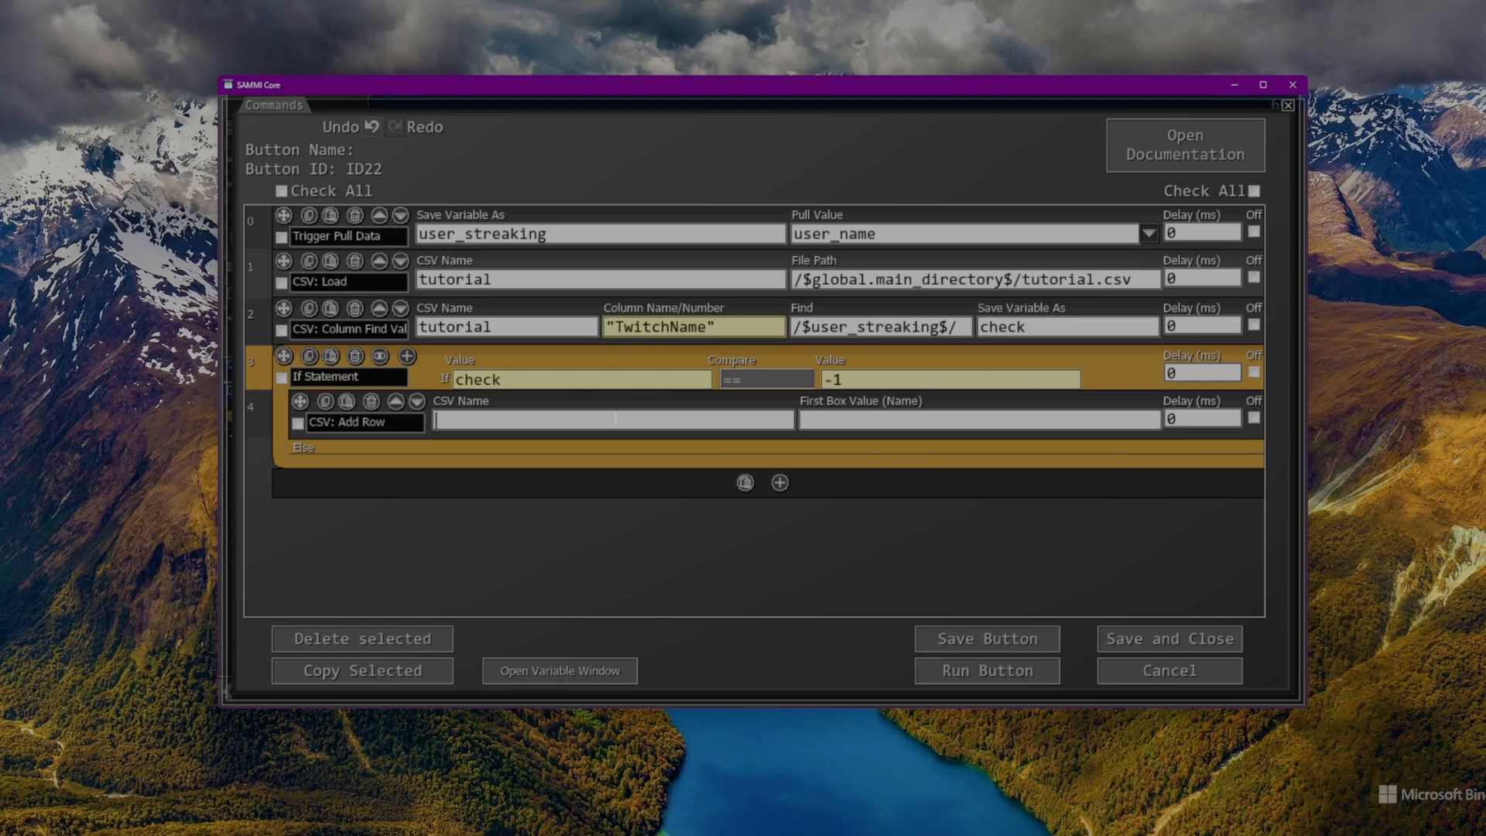
pyautogui.write('tutorial')
pyautogui.press('Tab')
pyautogui.write('/$user_streaking$/')
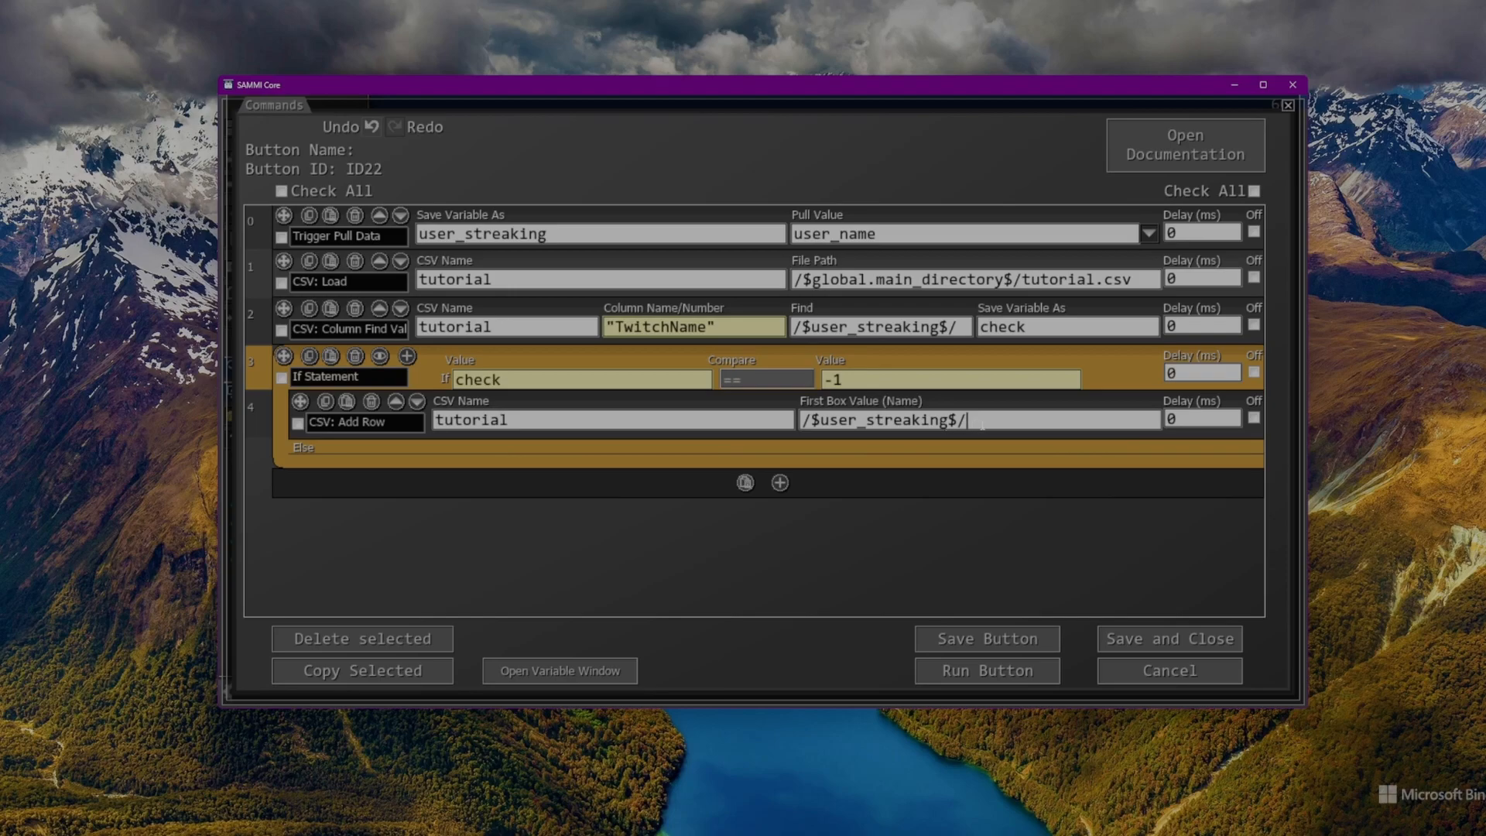
# Add a CSV: Get Box command after the If block for tutorial, with column "Streak" and row user_streaking
pyautogui.click(780, 482)
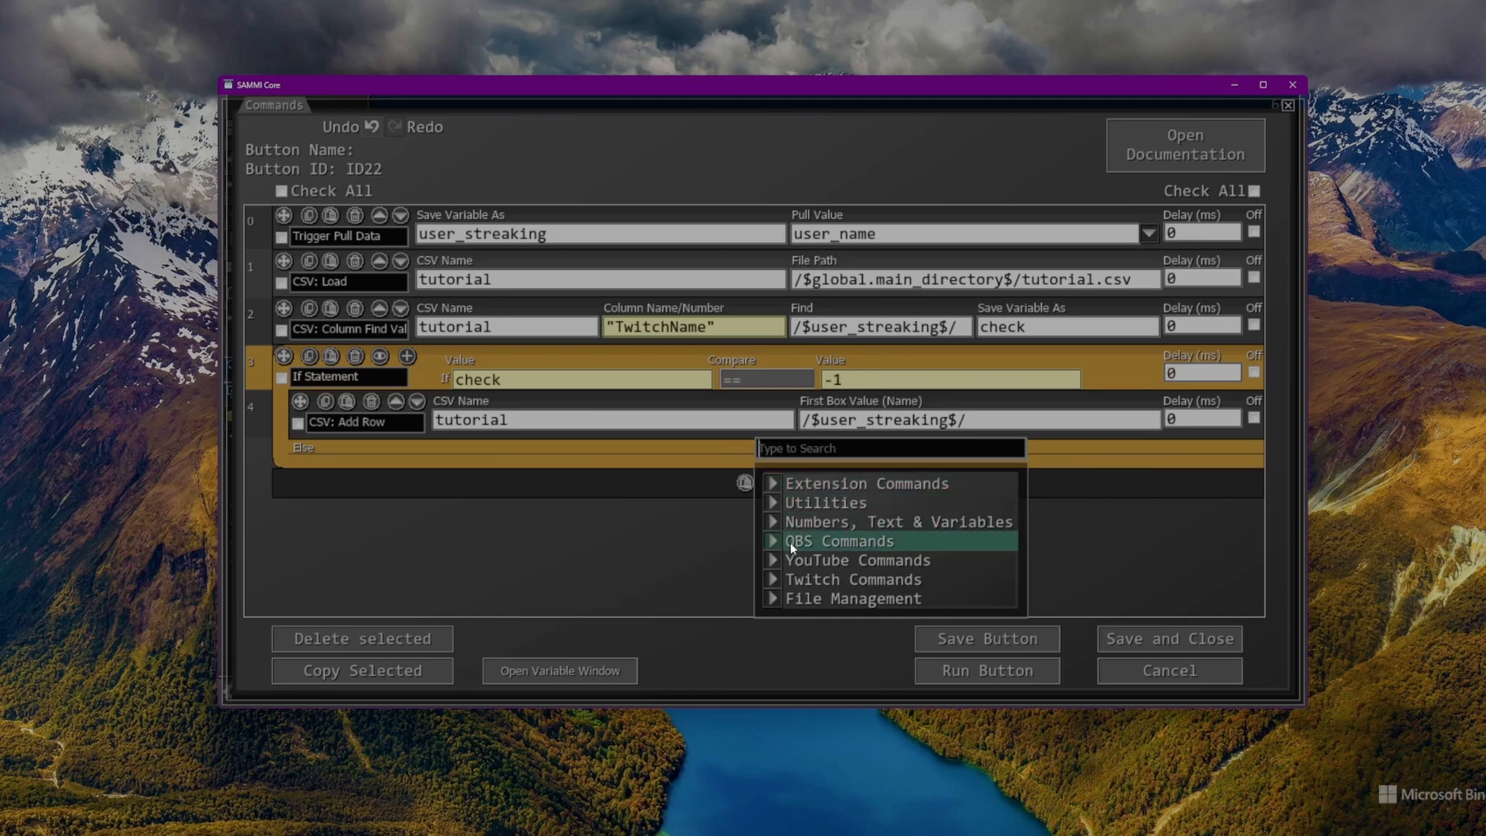
pyautogui.click(786, 592)
pyautogui.scroll(-3, 822, 569)
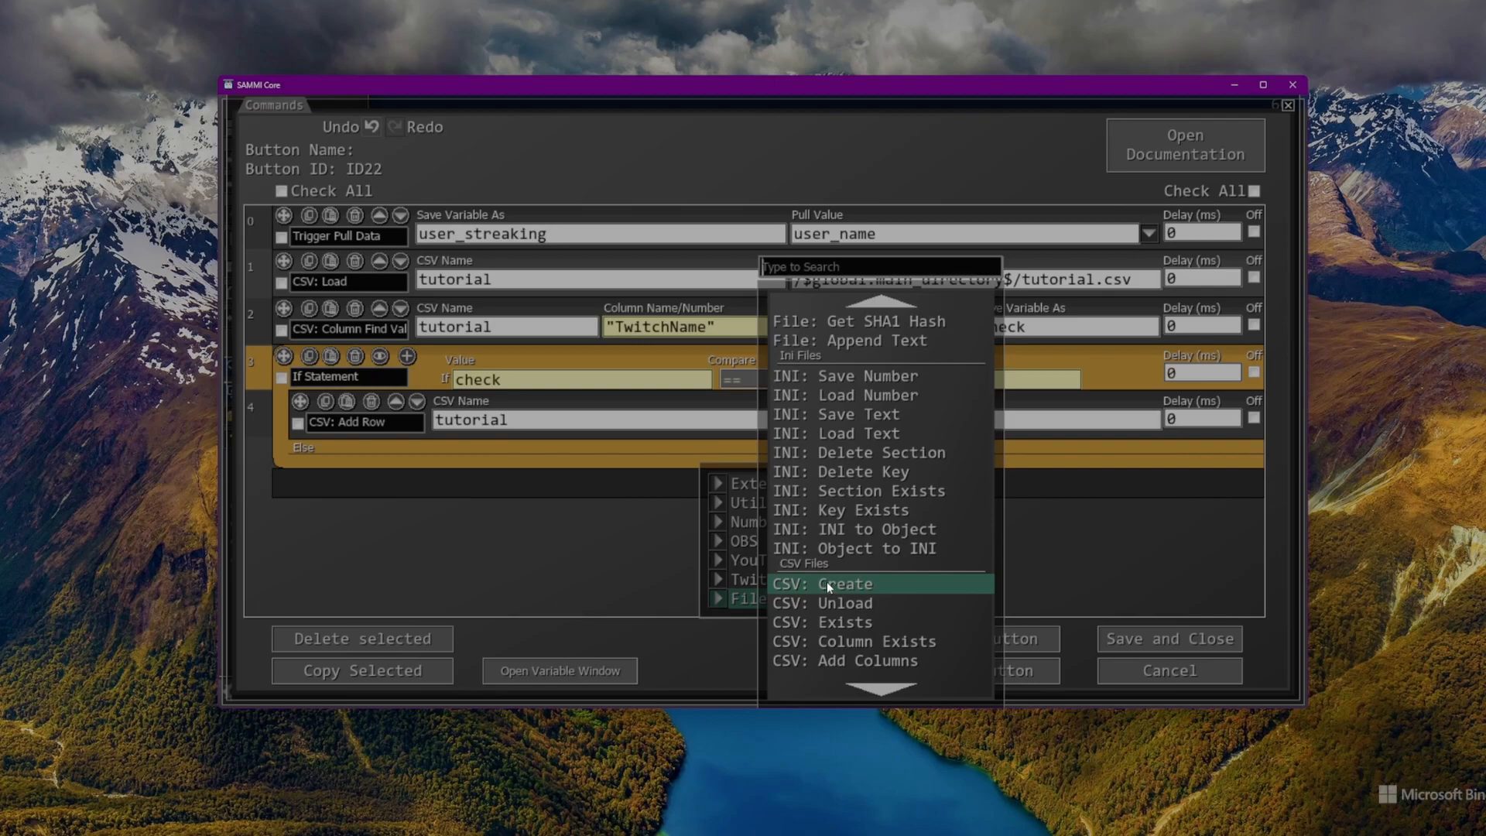
pyautogui.scroll(-1, 826, 580)
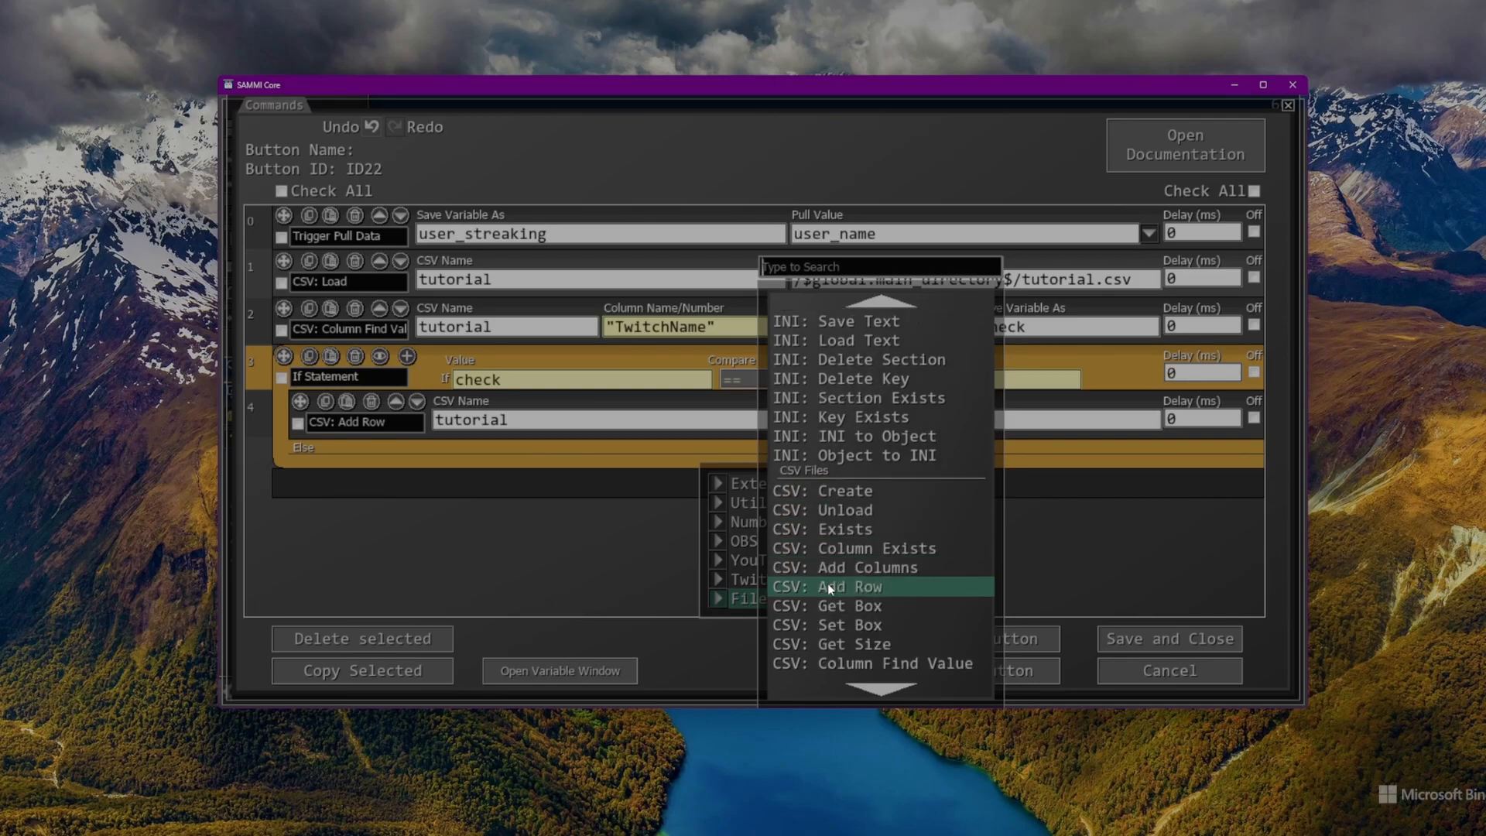
pyautogui.click(832, 607)
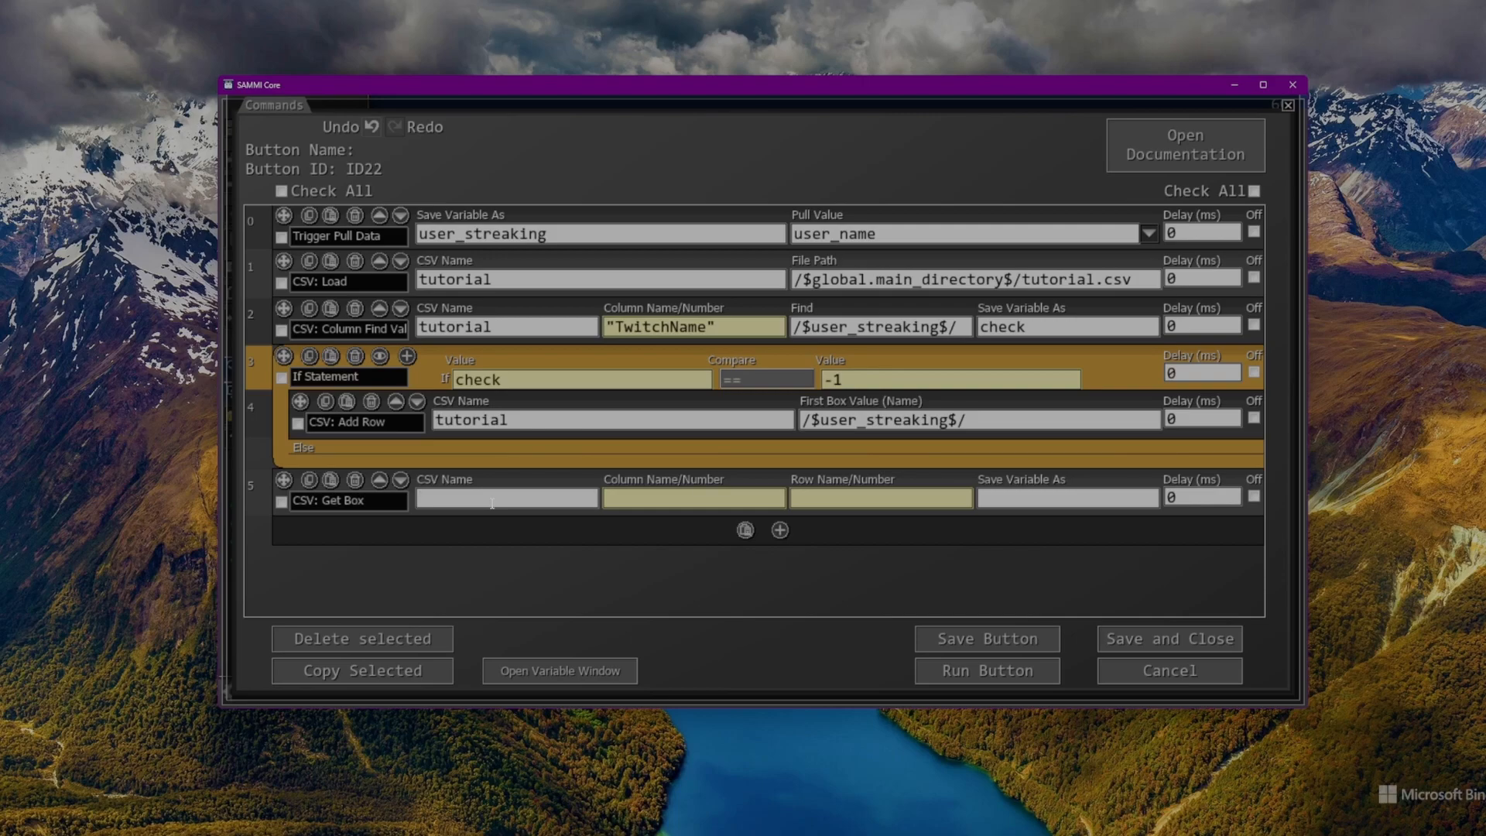
pyautogui.write('tutorial')
pyautogui.write('"Streak"')
pyautogui.press('Tab')
pyautogui.write('user_streaking')
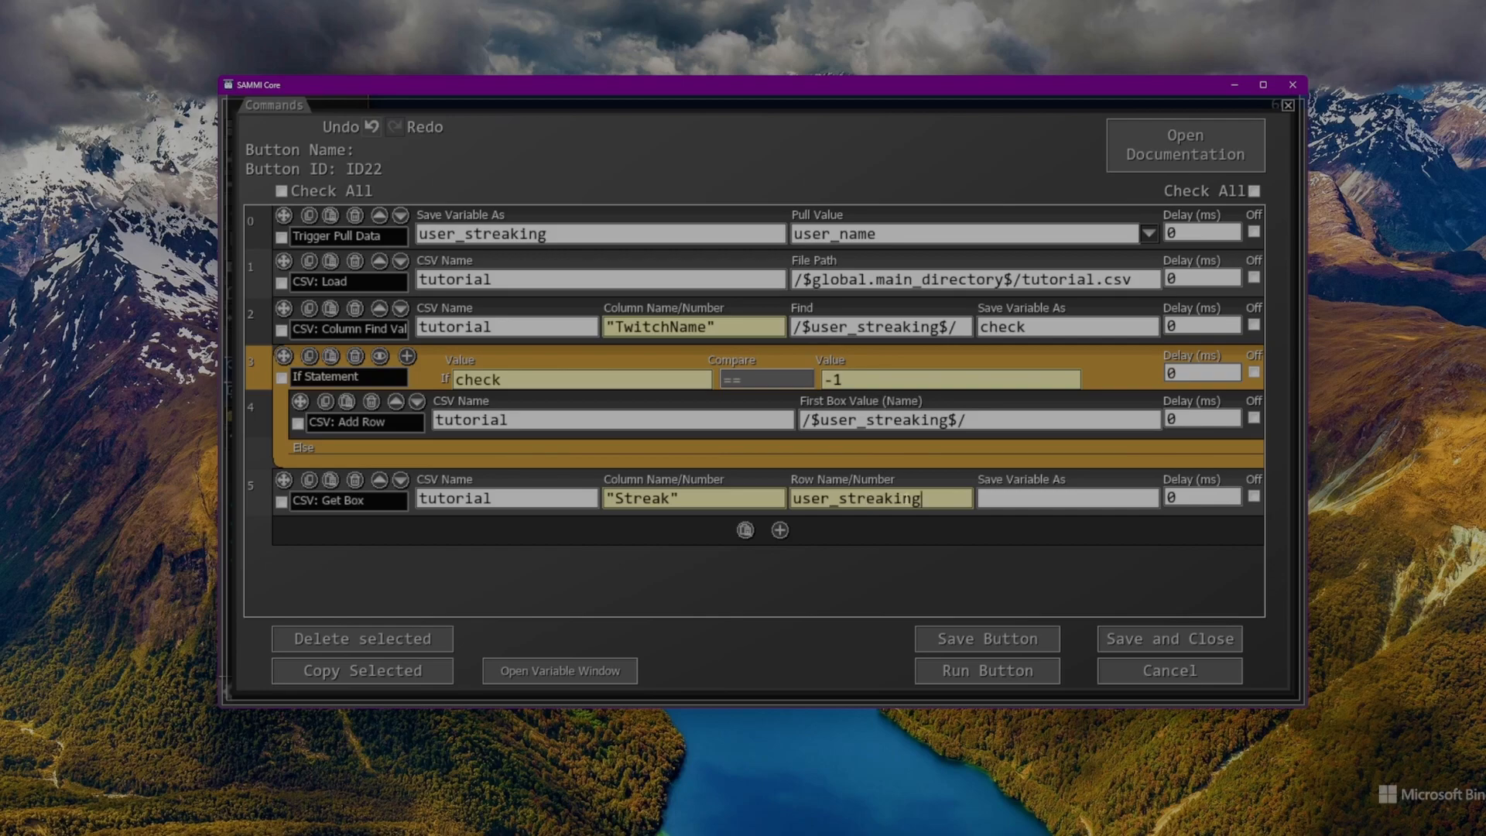
# Save the value read by the CSV: Get Box command as the variable UserStreak
pyautogui.click(611, 498)
pyautogui.press('End')
pyautogui.hotkey('shift', 'Left')
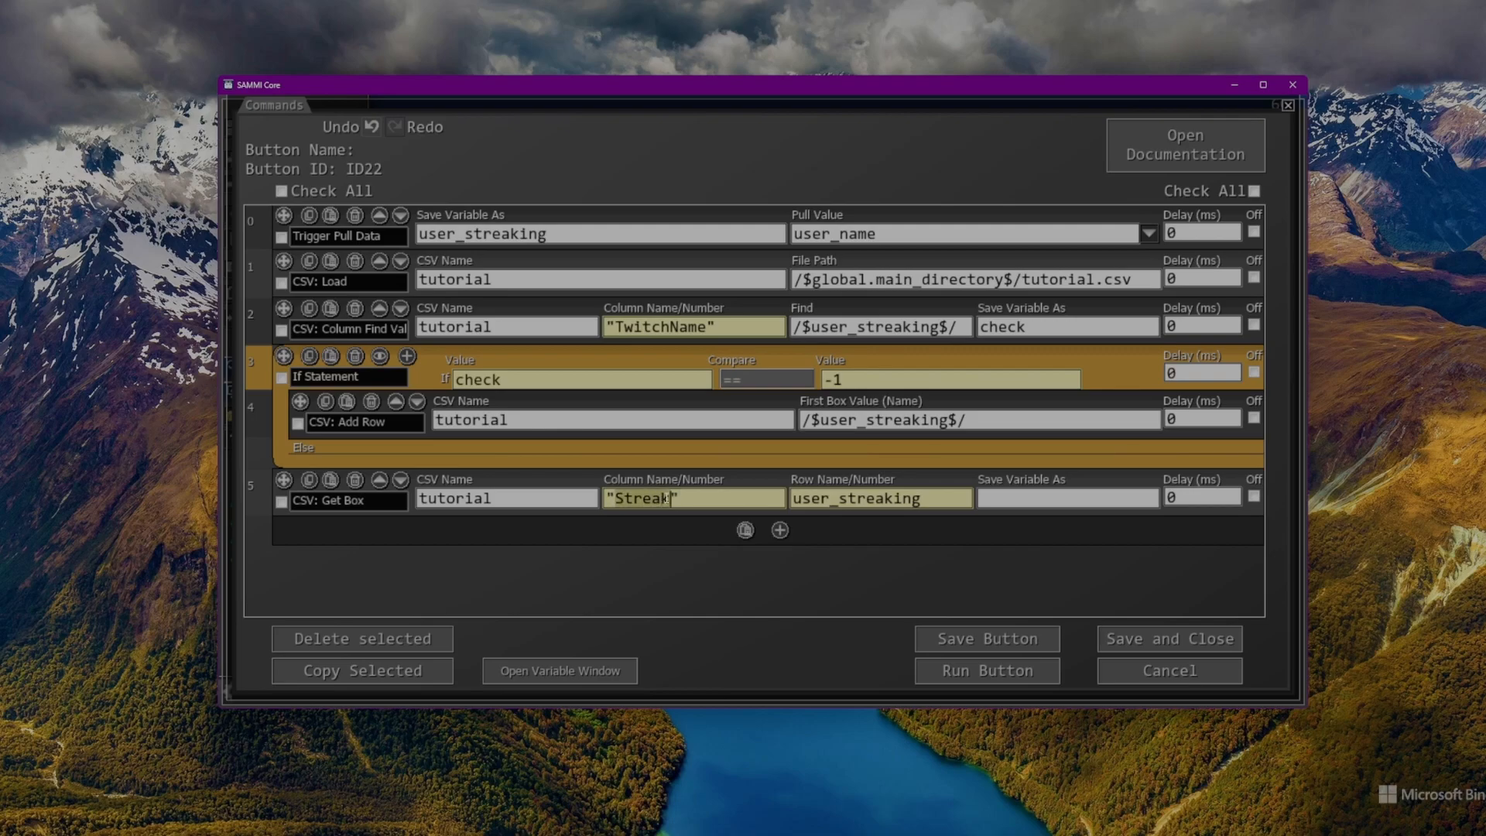
pyautogui.click(702, 502)
pyautogui.click(1032, 500)
pyautogui.write('UserS')
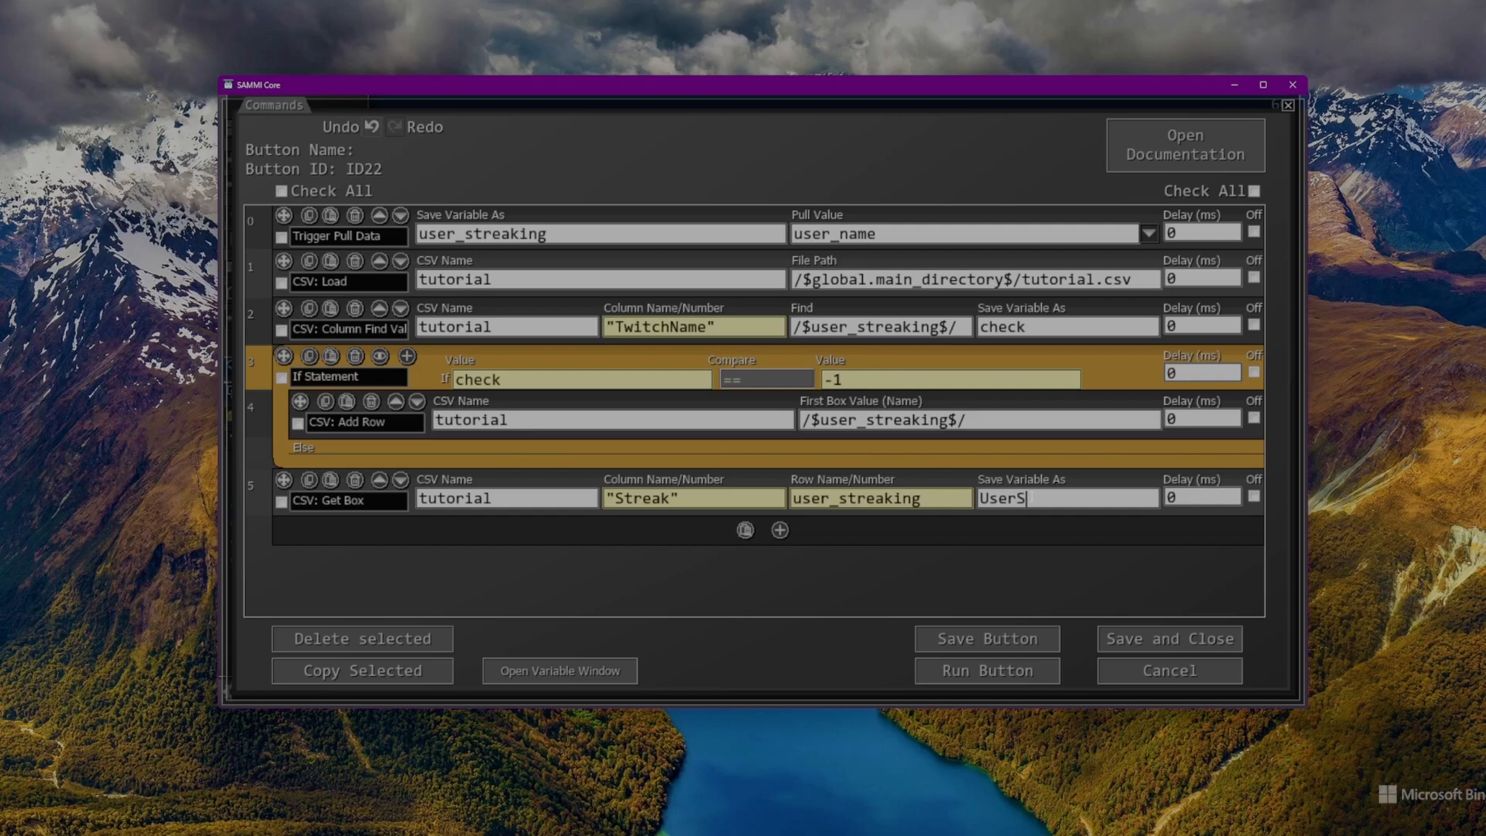
pyautogui.write('treak')
pyautogui.click(779, 530)
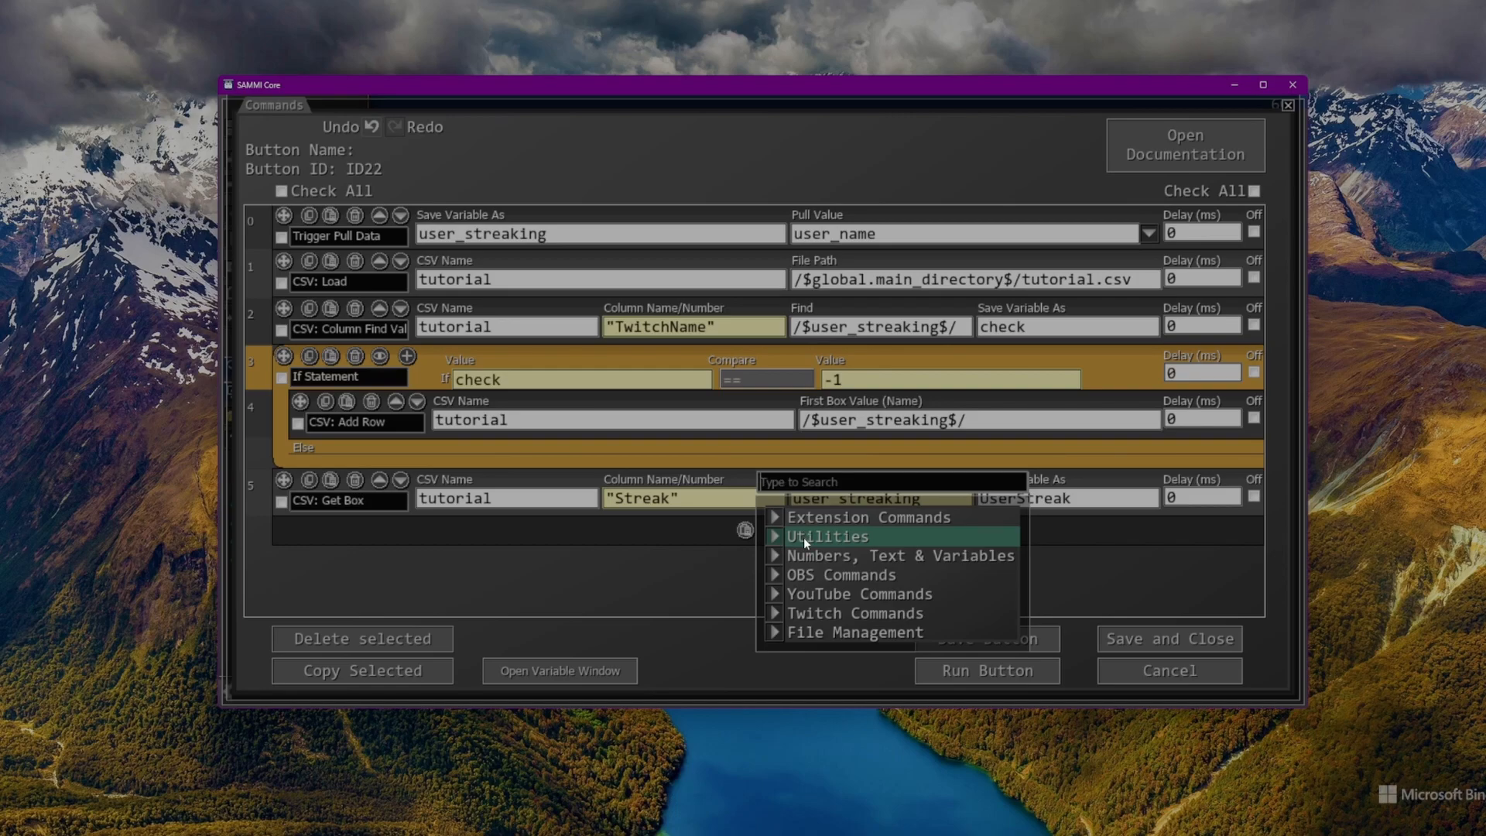
pyautogui.press('Escape')
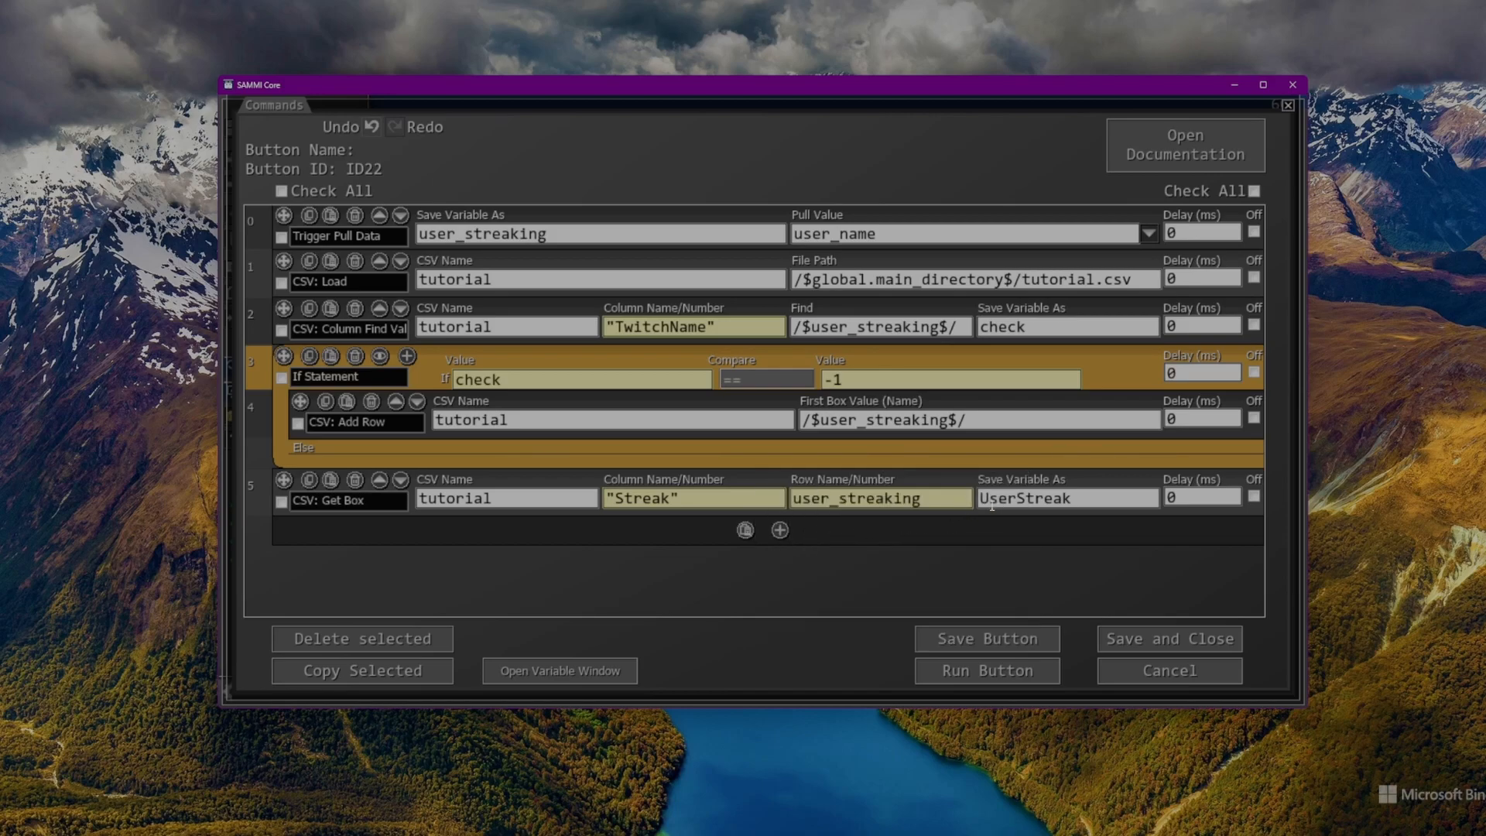
# Add a Set Local Variable command that increases UserStreak by 1 using the += operator
pyautogui.moveTo(982, 498); pyautogui.dragTo(1083, 498)
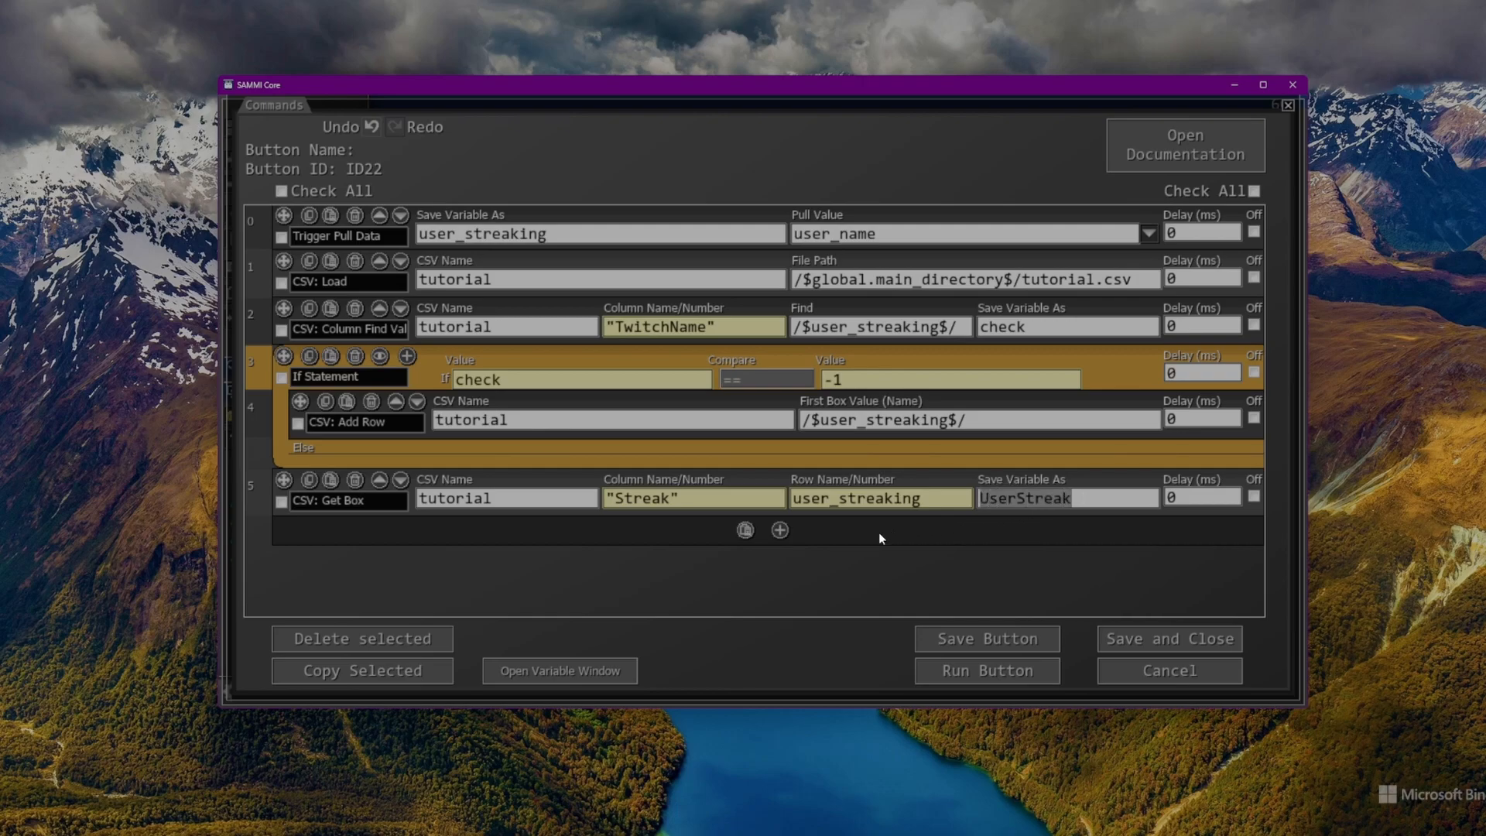
pyautogui.click(788, 533)
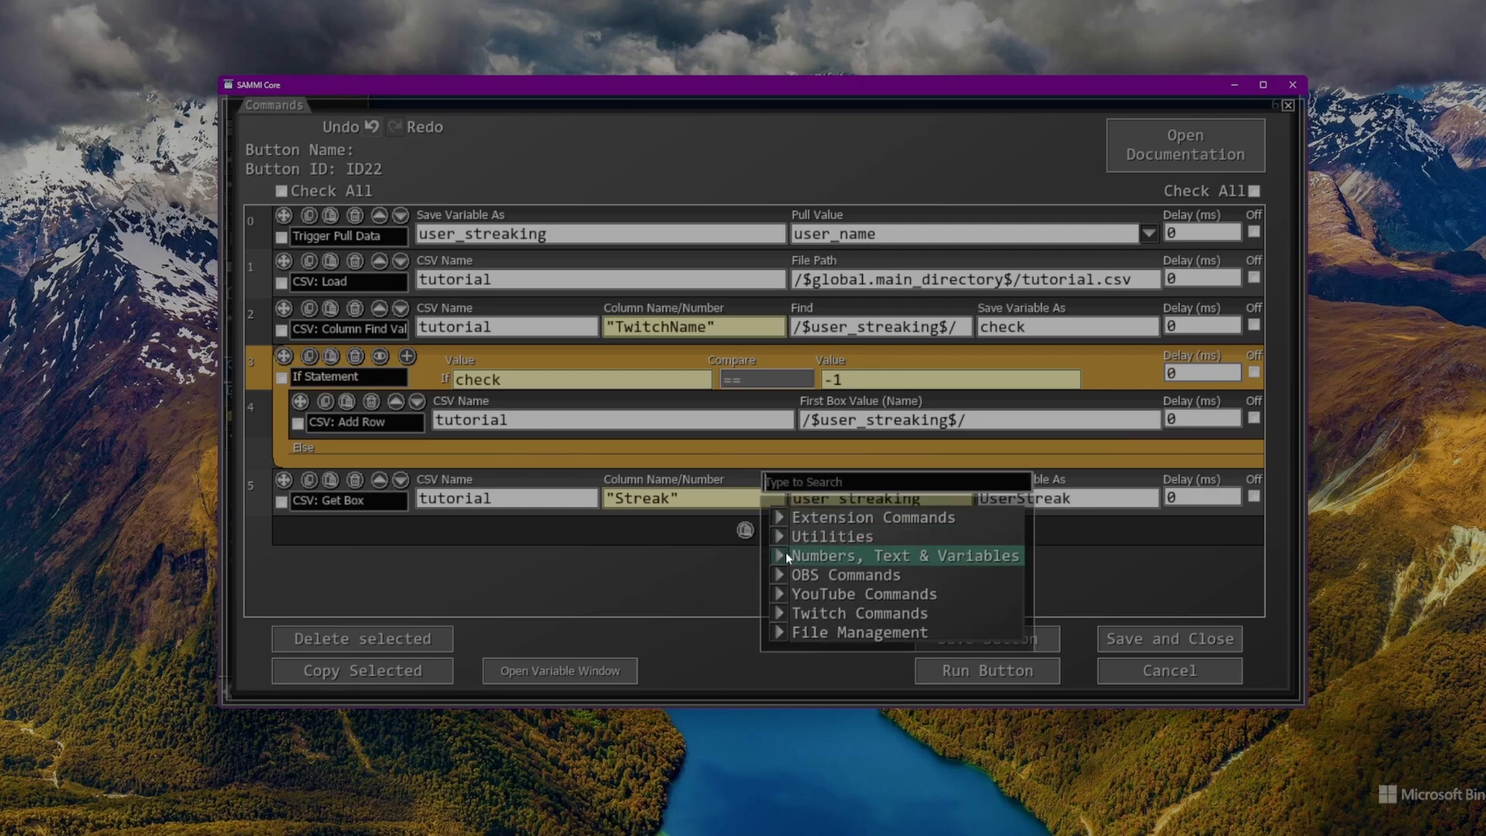
pyautogui.click(786, 551)
pyautogui.scroll(-1, 806, 540)
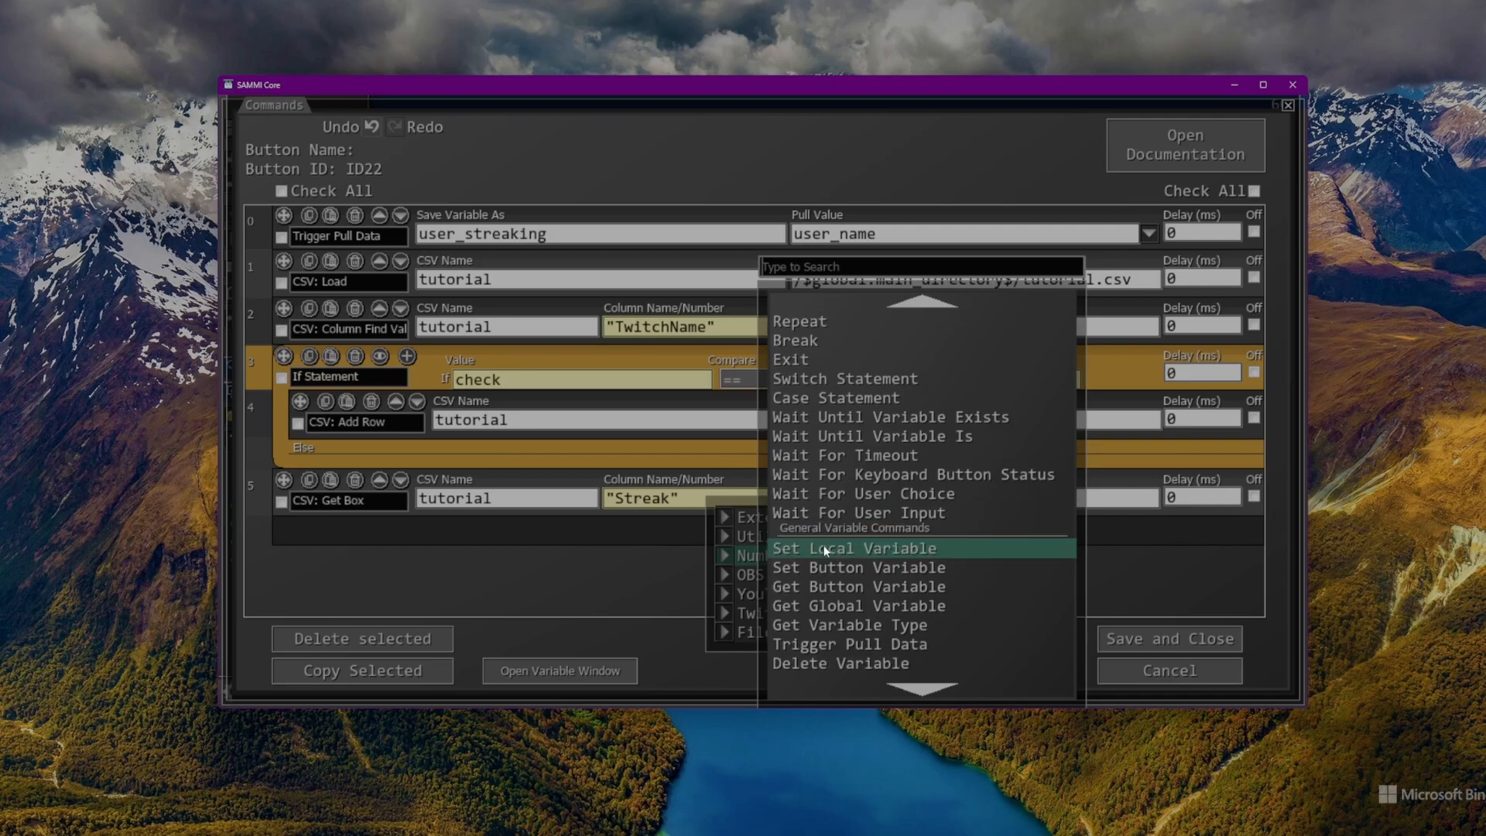
pyautogui.click(825, 548)
pyautogui.click(591, 539)
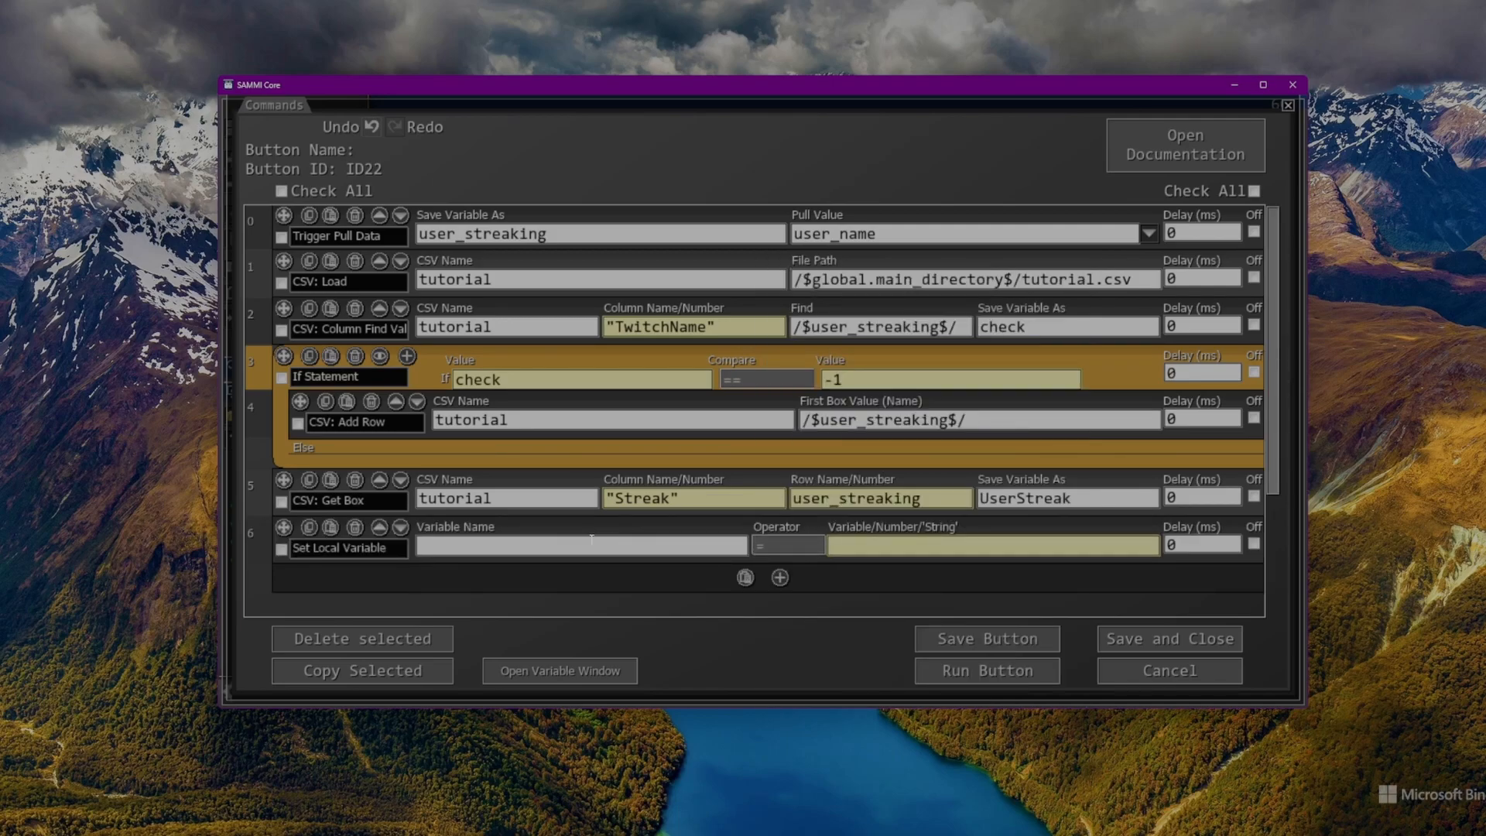
pyautogui.write('UserStreak')
pyautogui.click(789, 544)
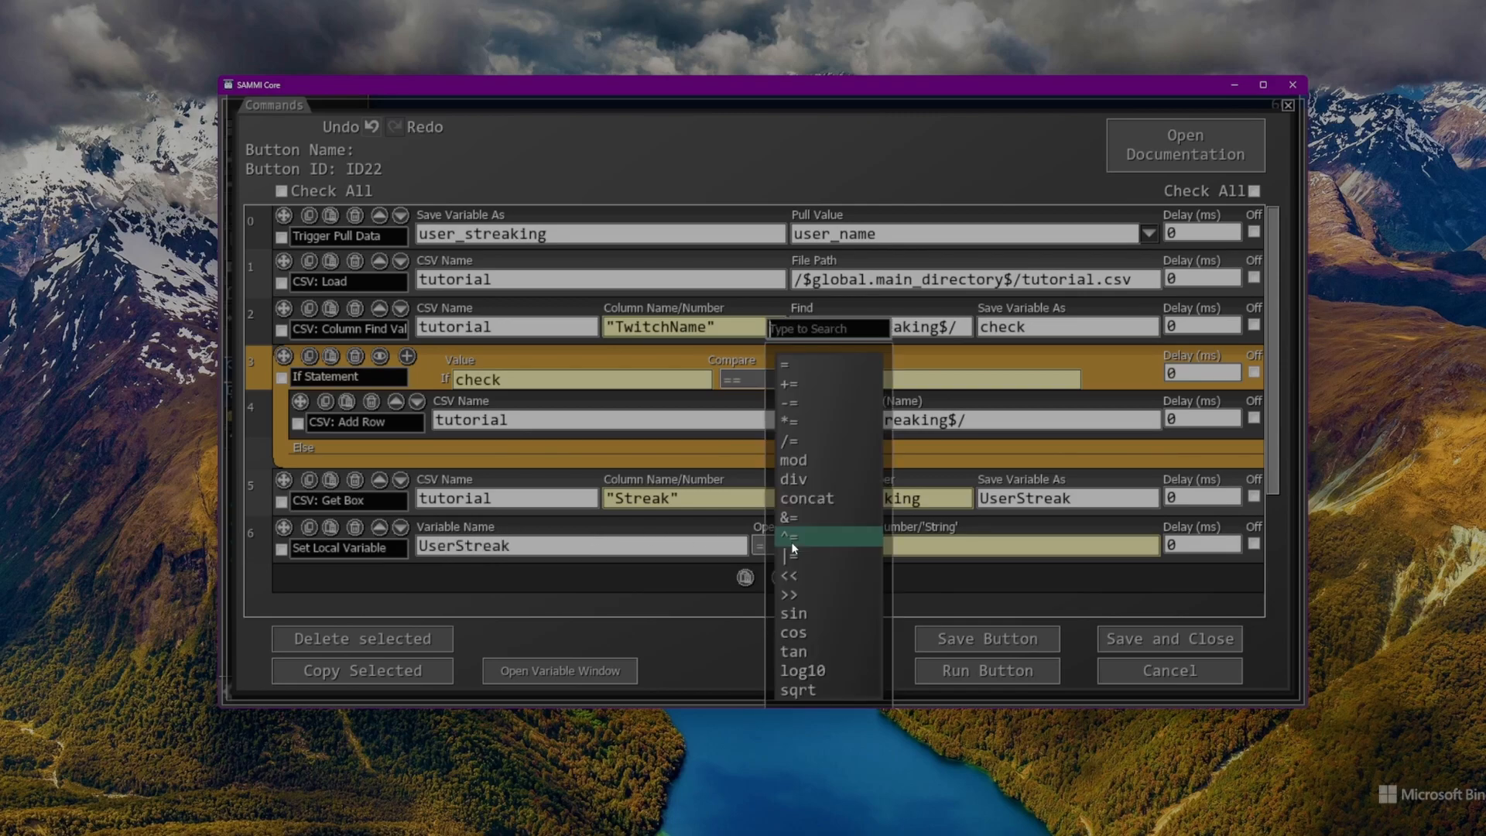
pyautogui.click(796, 389)
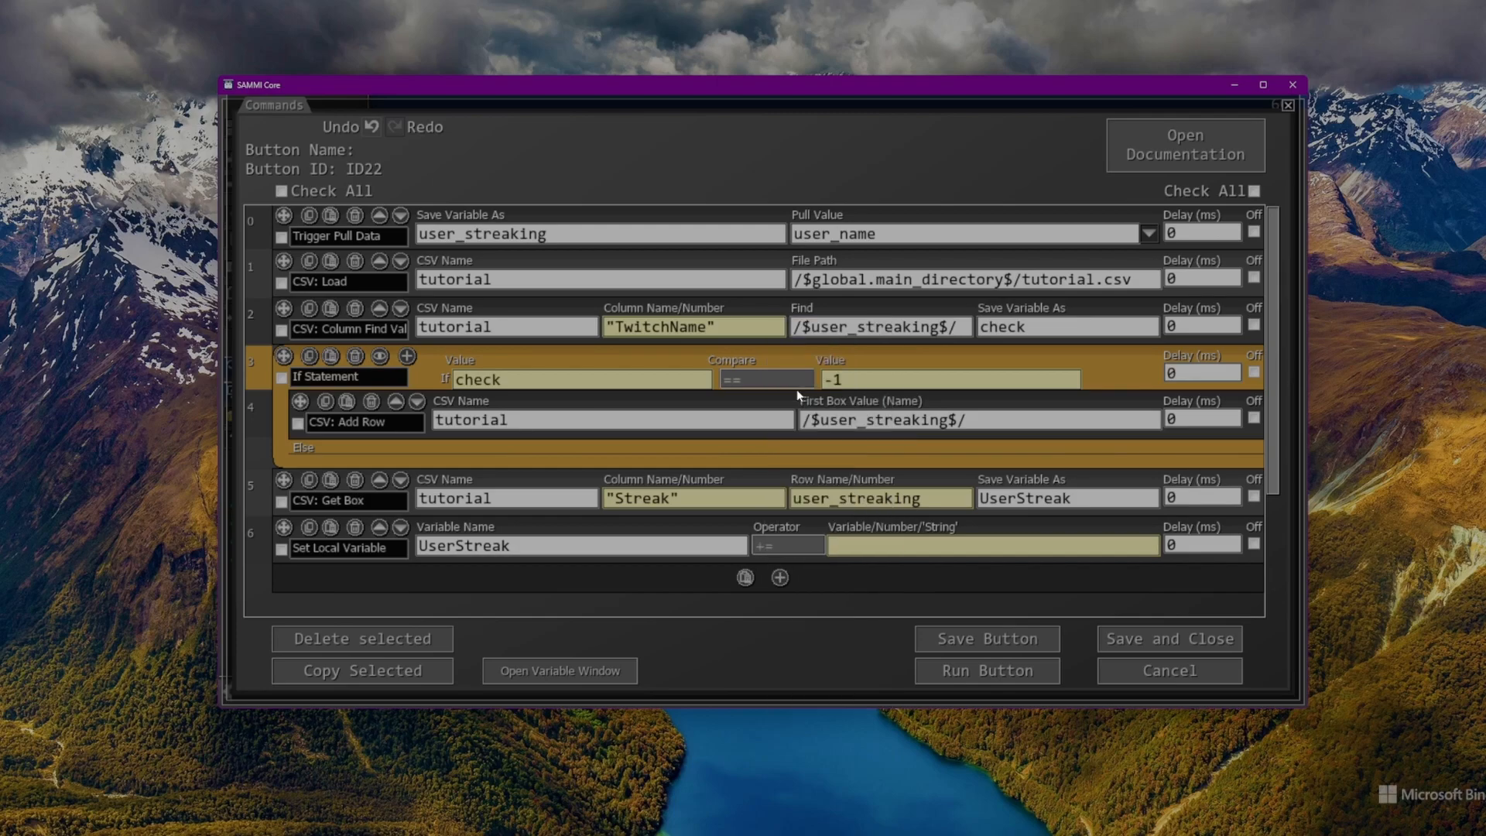
pyautogui.click(880, 552)
pyautogui.write('1')
# Add a CSV: Set Box command at the end of the list and enlarge the command window to fit all commands
pyautogui.click(781, 579)
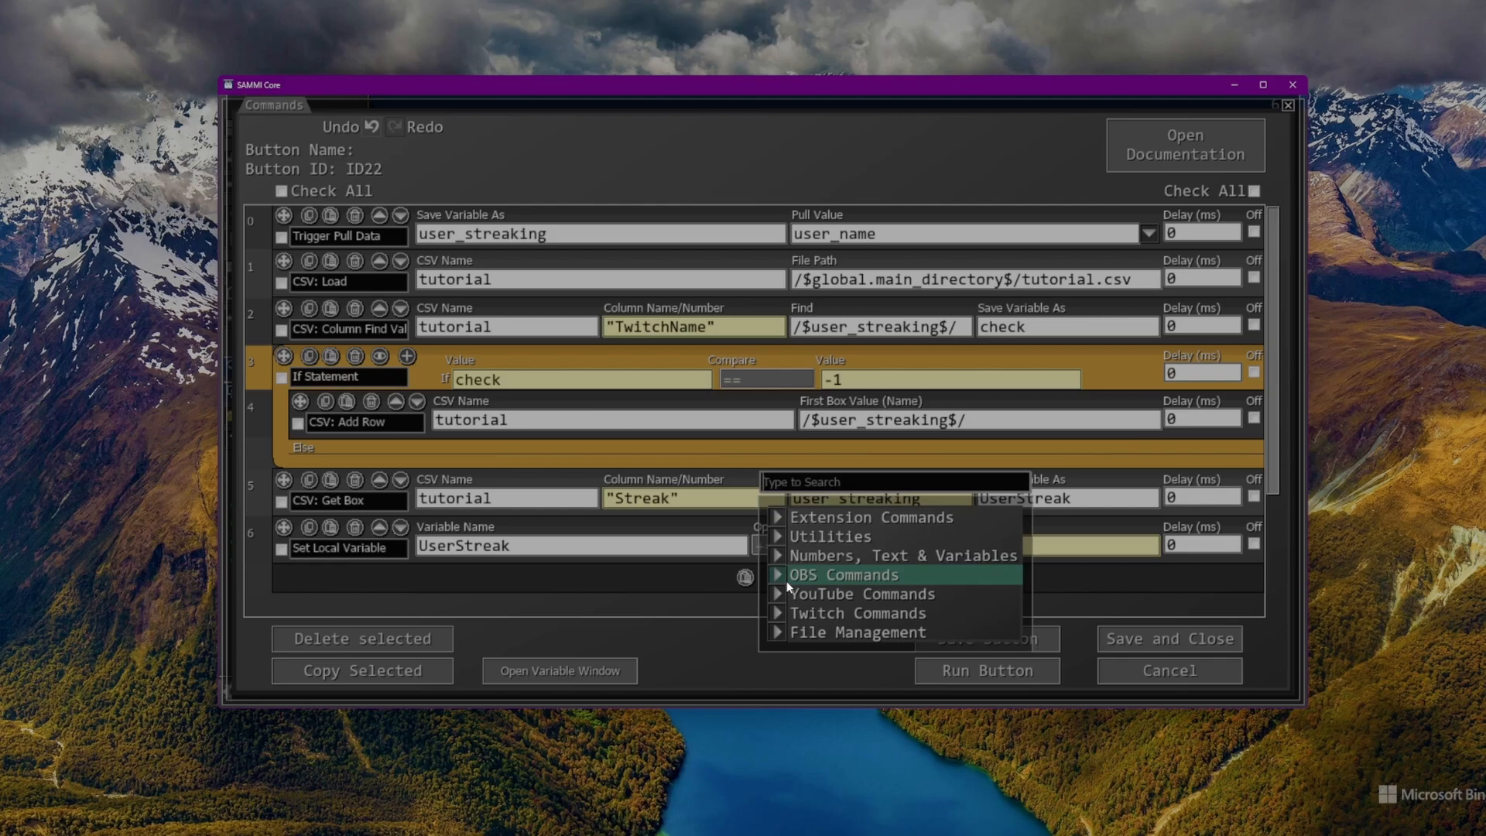
pyautogui.click(780, 631)
pyautogui.scroll(-5, 836, 573)
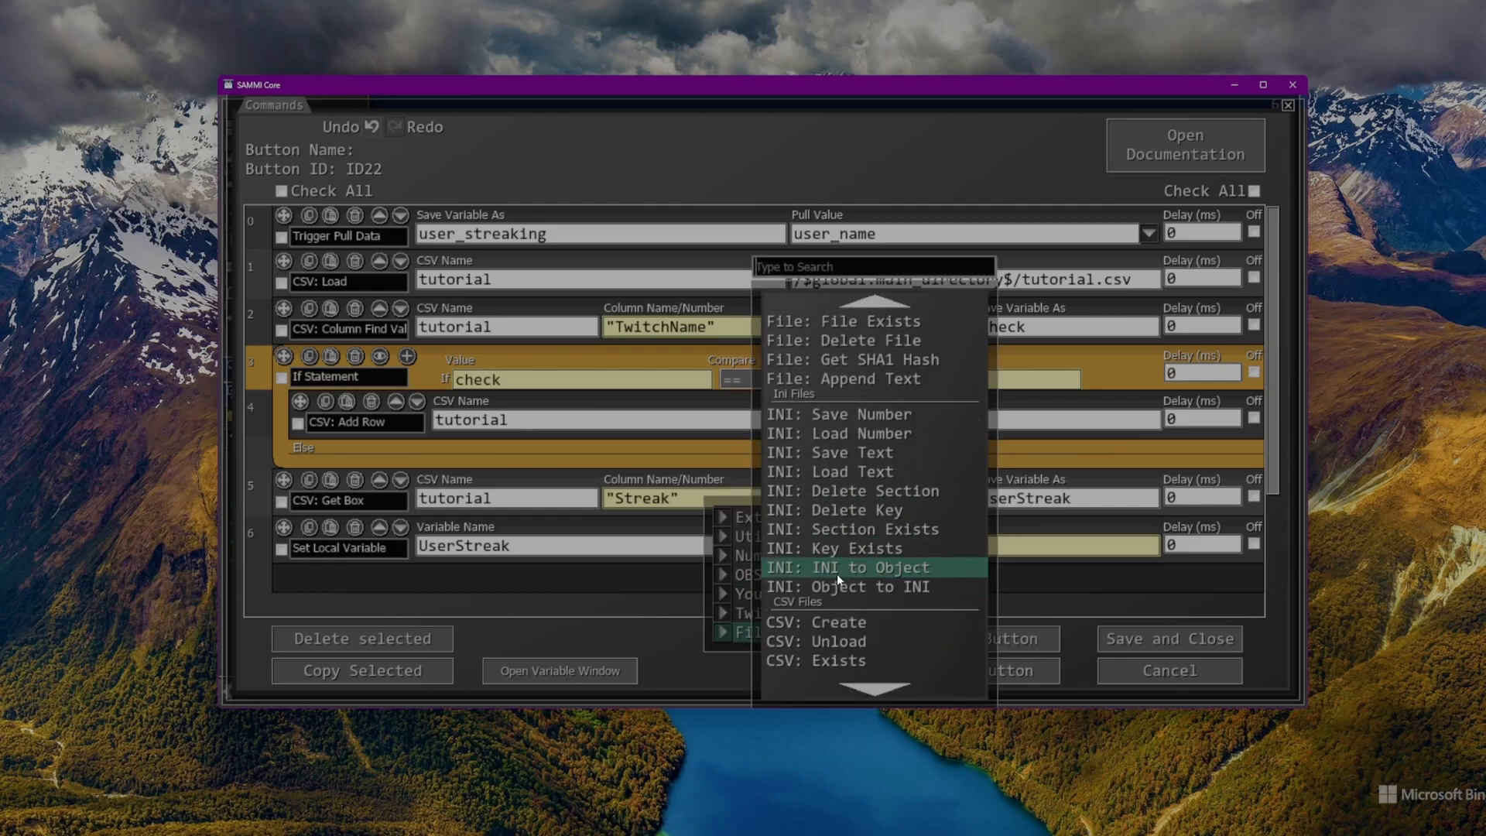
pyautogui.click(837, 606)
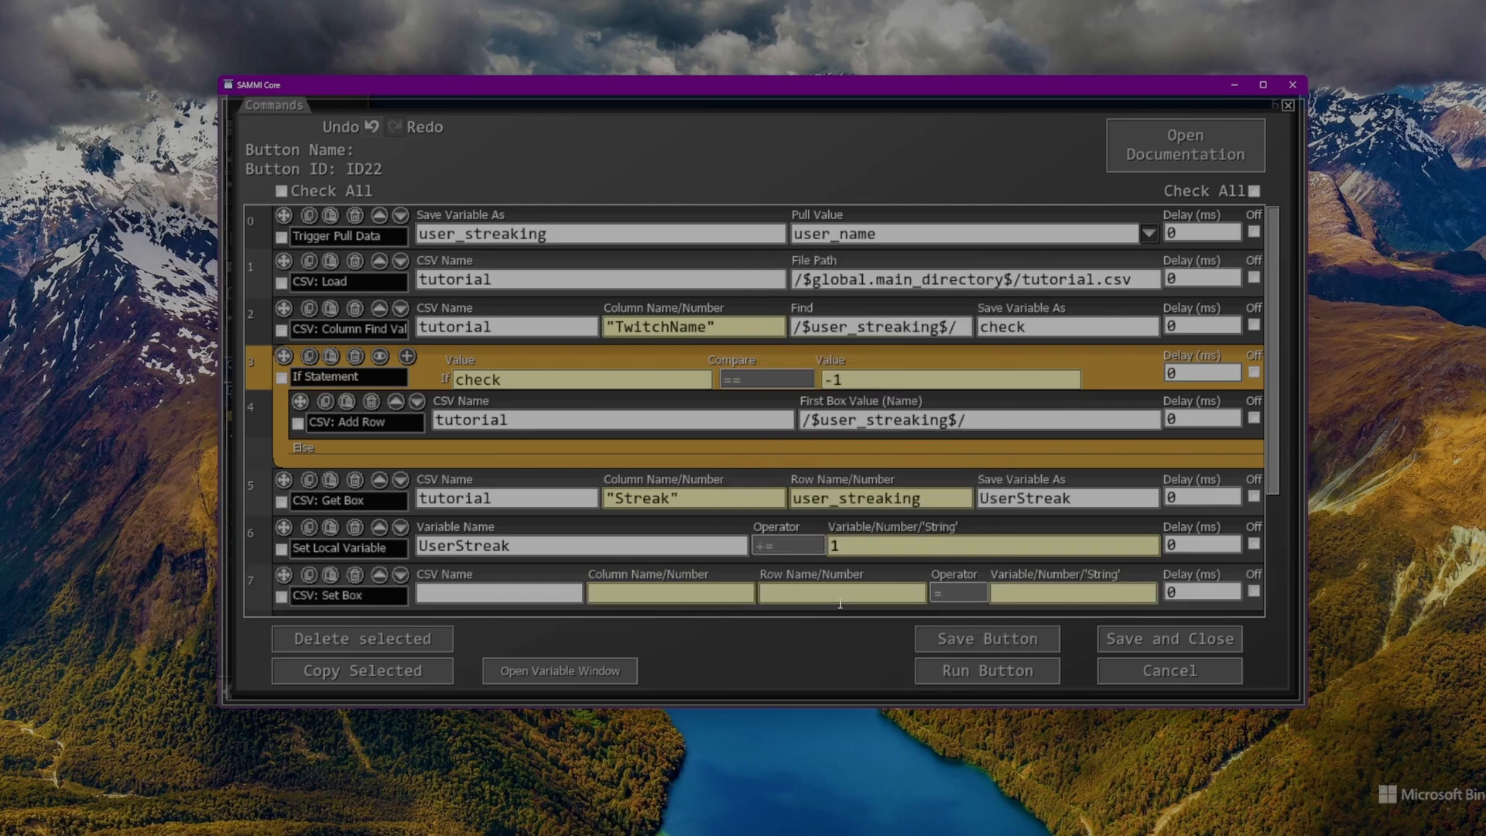
pyautogui.moveTo(705, 80); pyautogui.dragTo(655, 0)
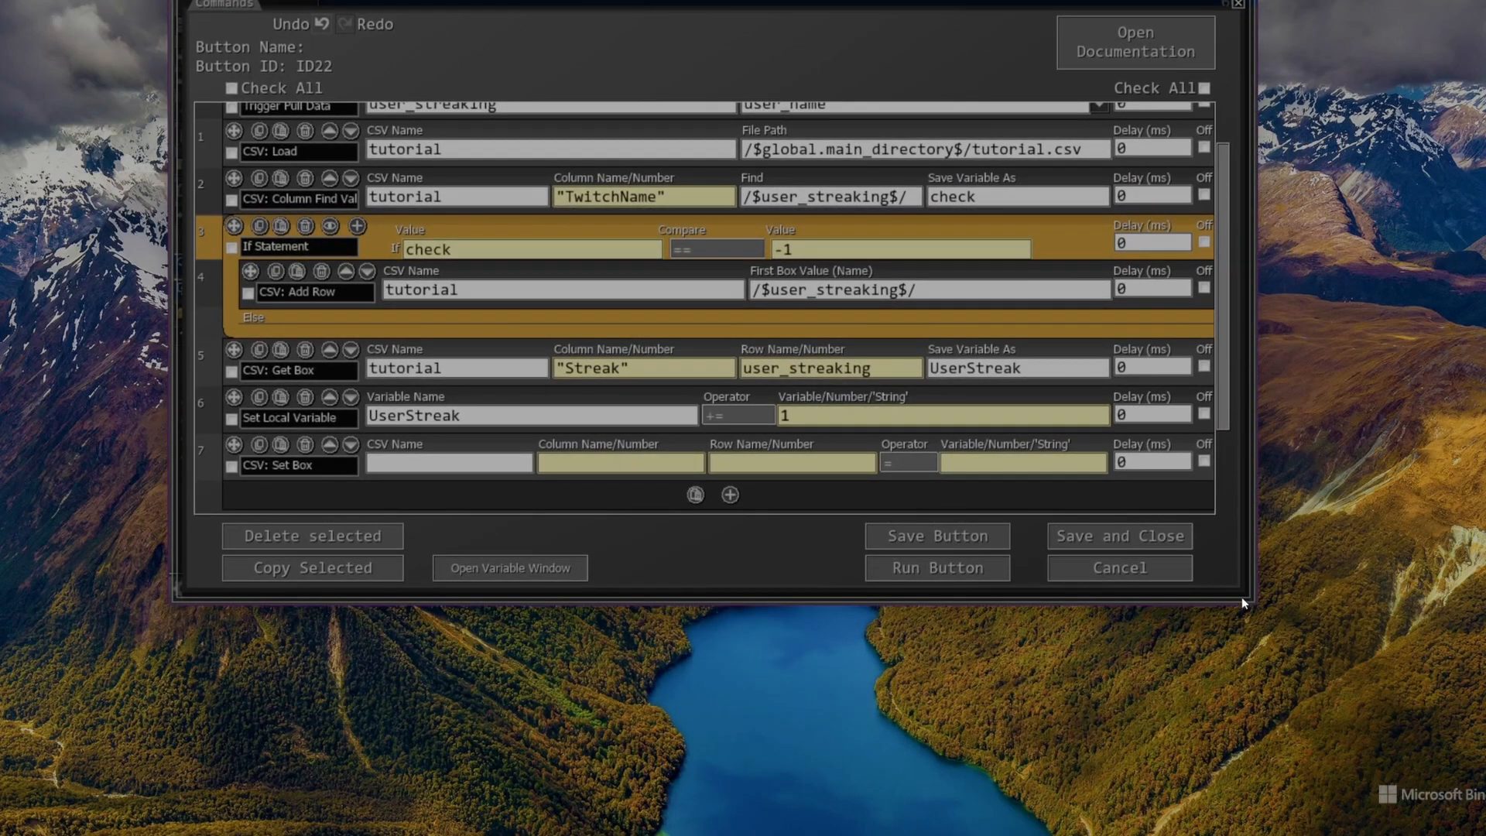
pyautogui.moveTo(1247, 609); pyautogui.dragTo(1248, 835)
# Configure the CSV: Set Box command to set column "Streak", row user_streaking of tutorial to UserStreak
pyautogui.click(476, 494)
pyautogui.write('tutorial')
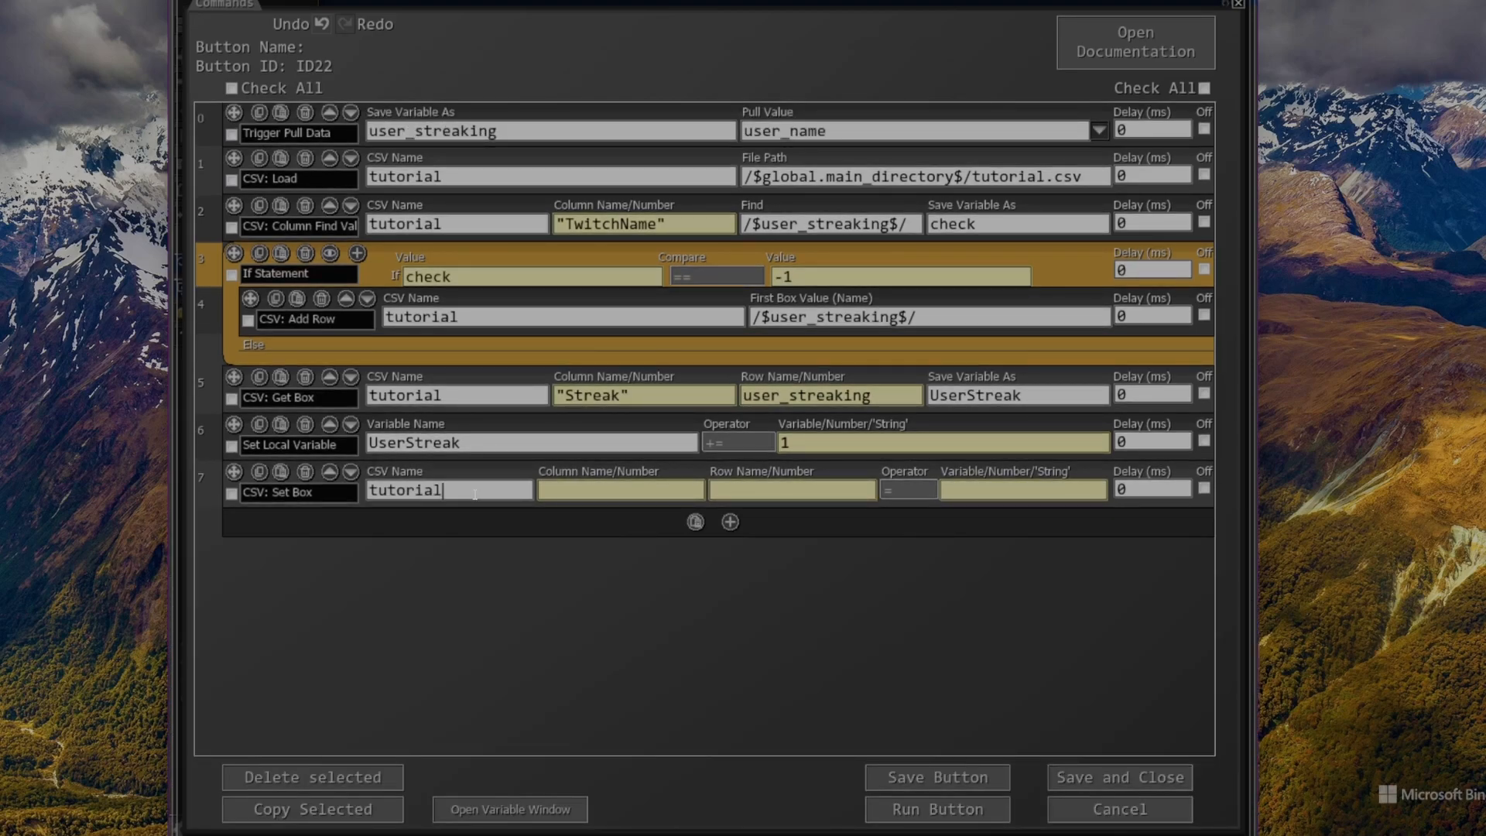
pyautogui.press('Tab')
pyautogui.write('"Streak"')
pyautogui.press('Tab')
pyautogui.write('user_streaking')
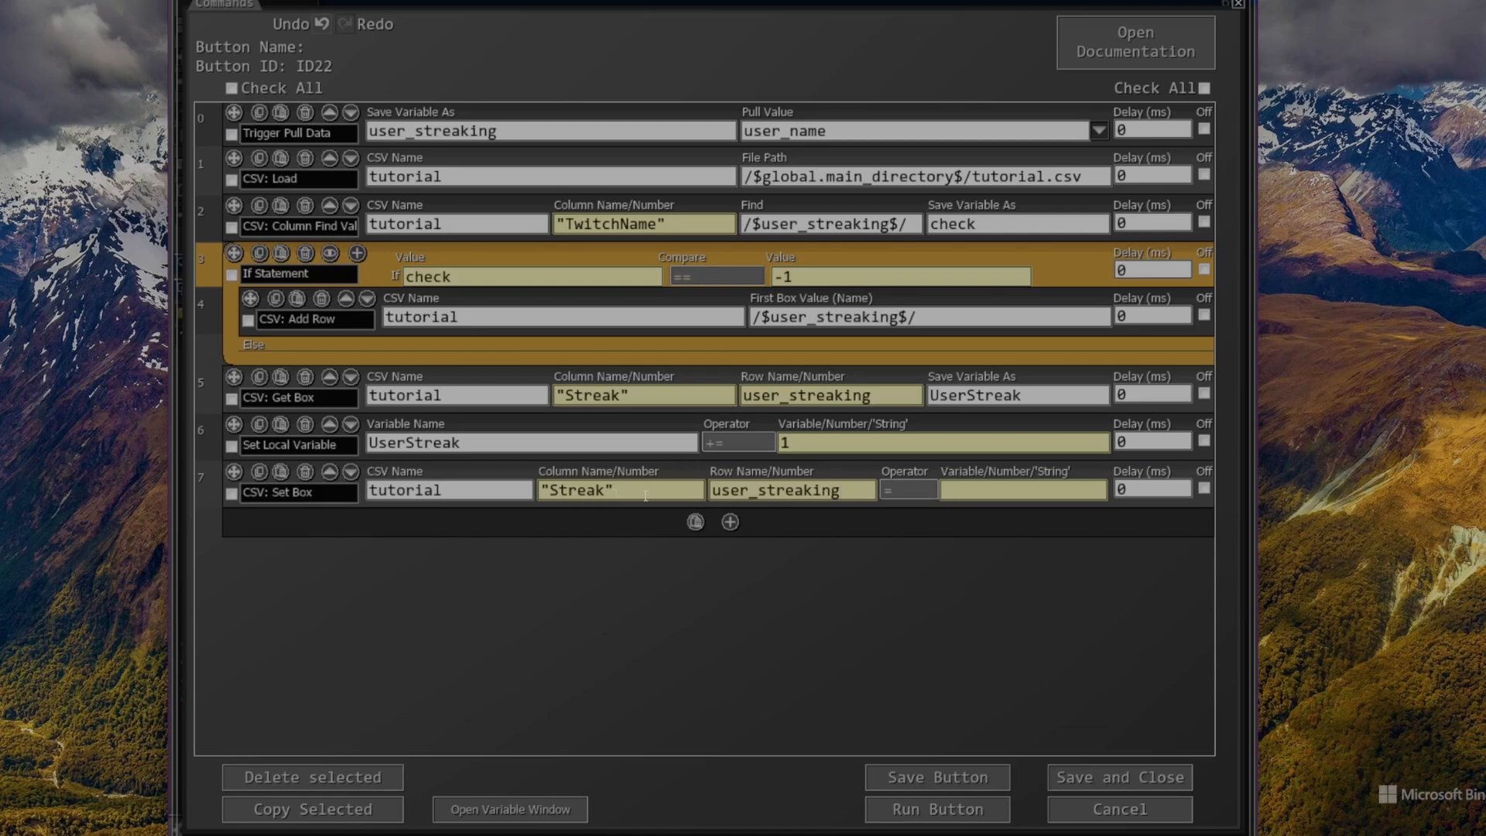
pyautogui.click(988, 490)
pyautogui.write('UserStrea')
pyautogui.write('k')
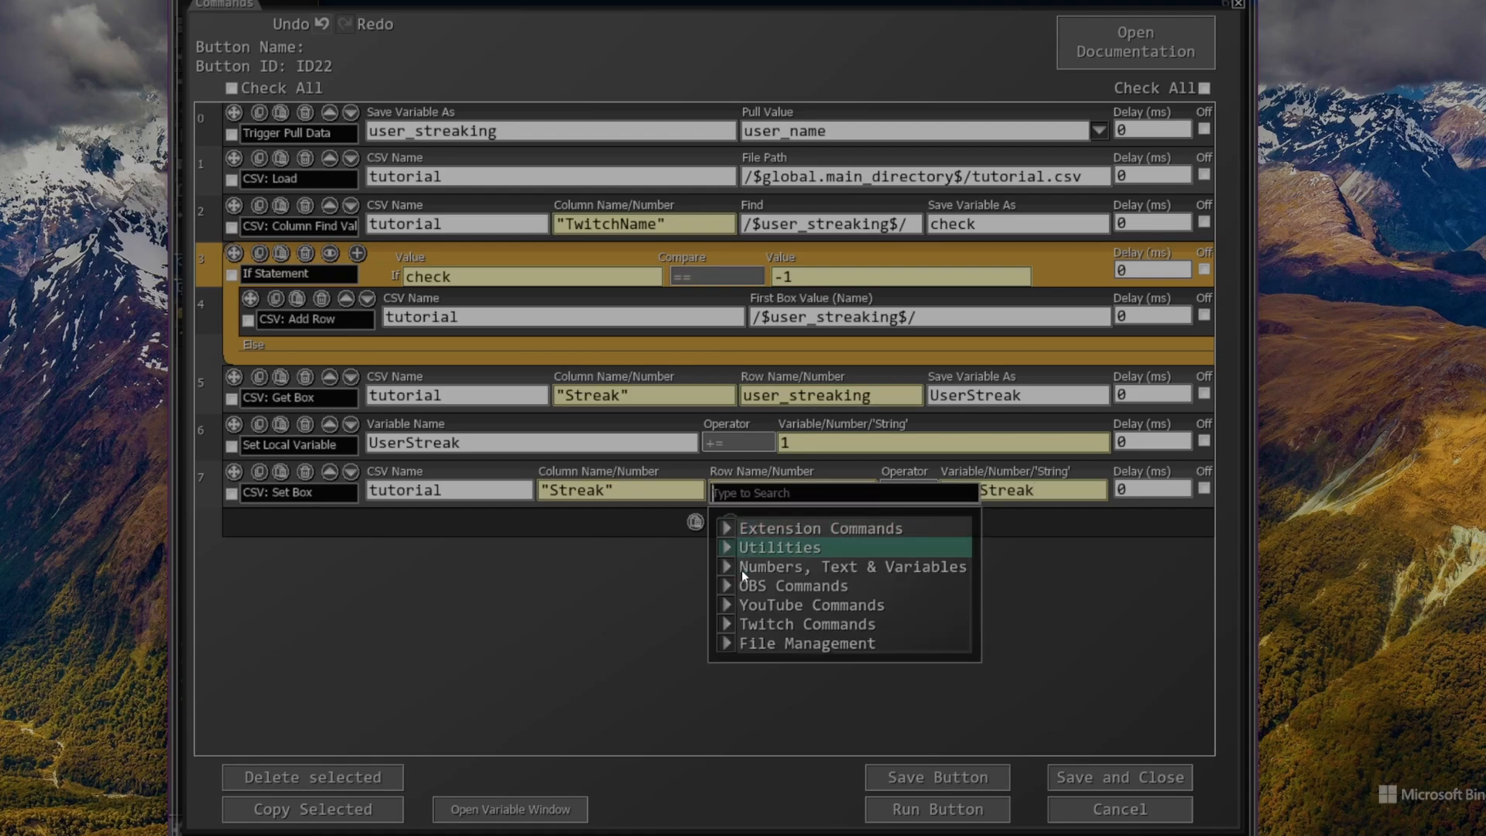
# Add a Twitch: Send Chat Message command after the CSV: Set Box command
pyautogui.click(730, 522)
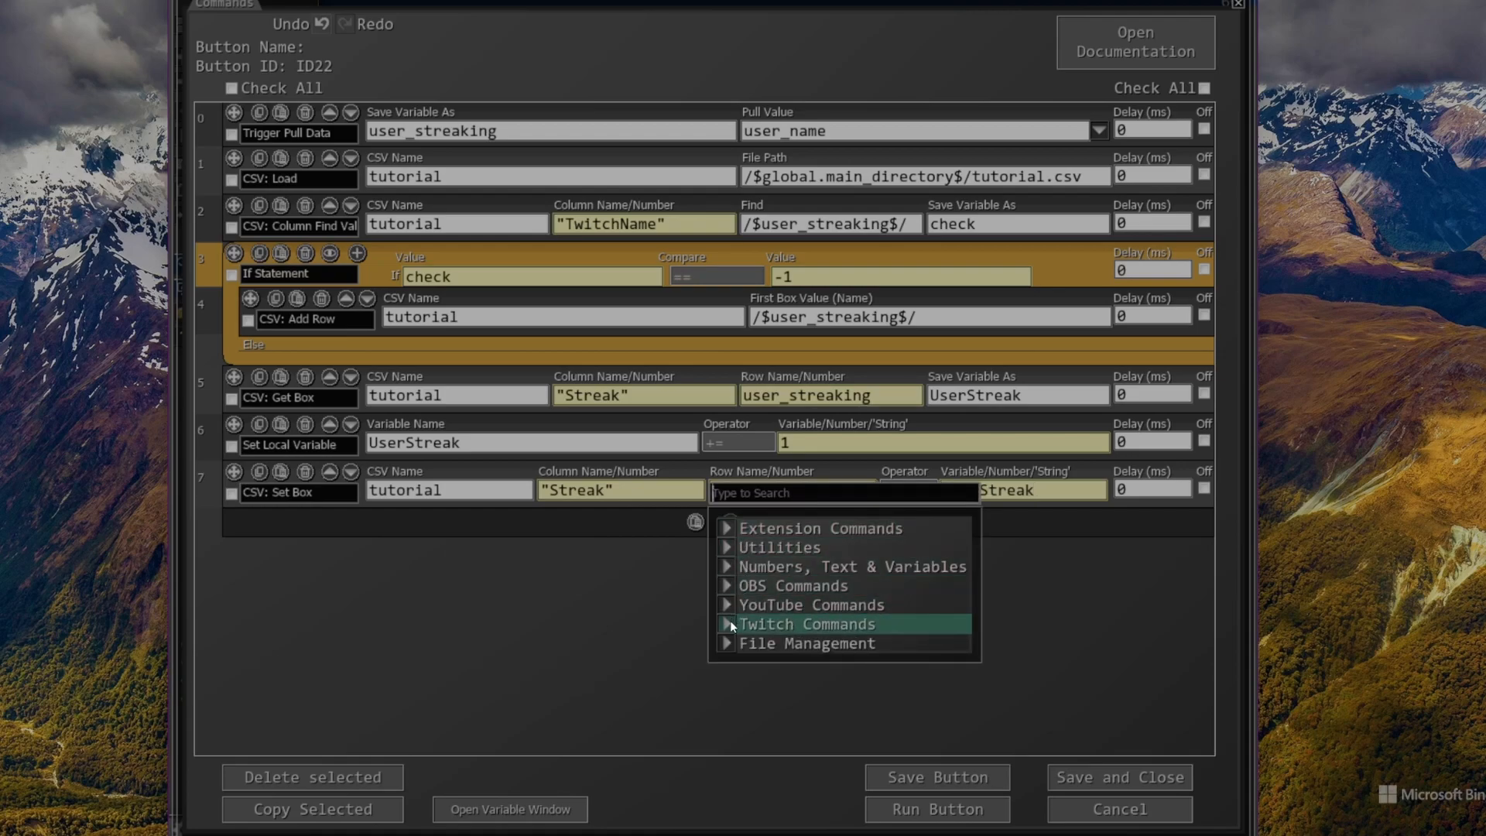
pyautogui.click(731, 620)
pyautogui.scroll(-10, 824, 554)
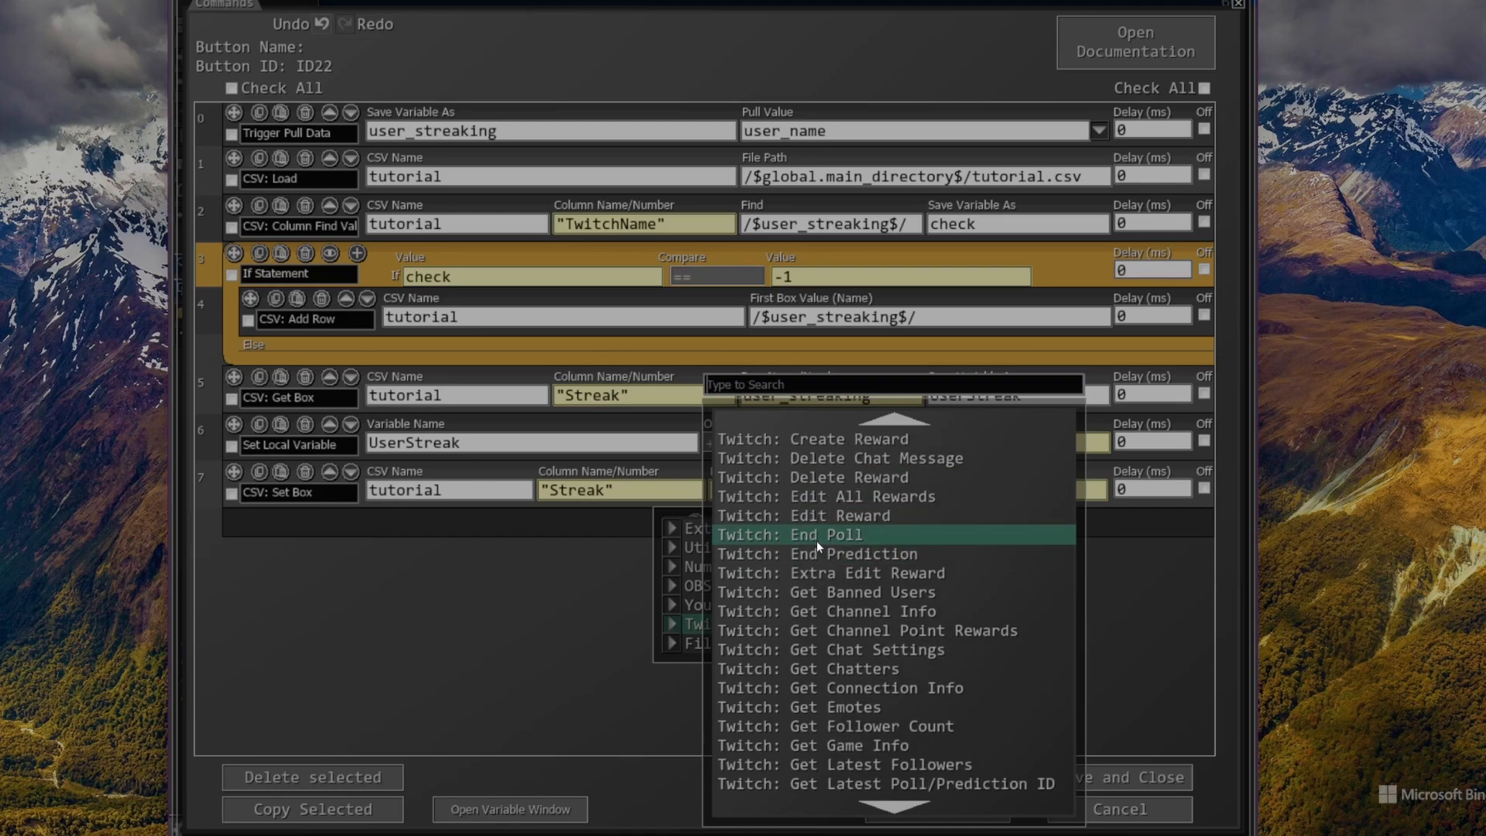
pyautogui.scroll(-5, 817, 546)
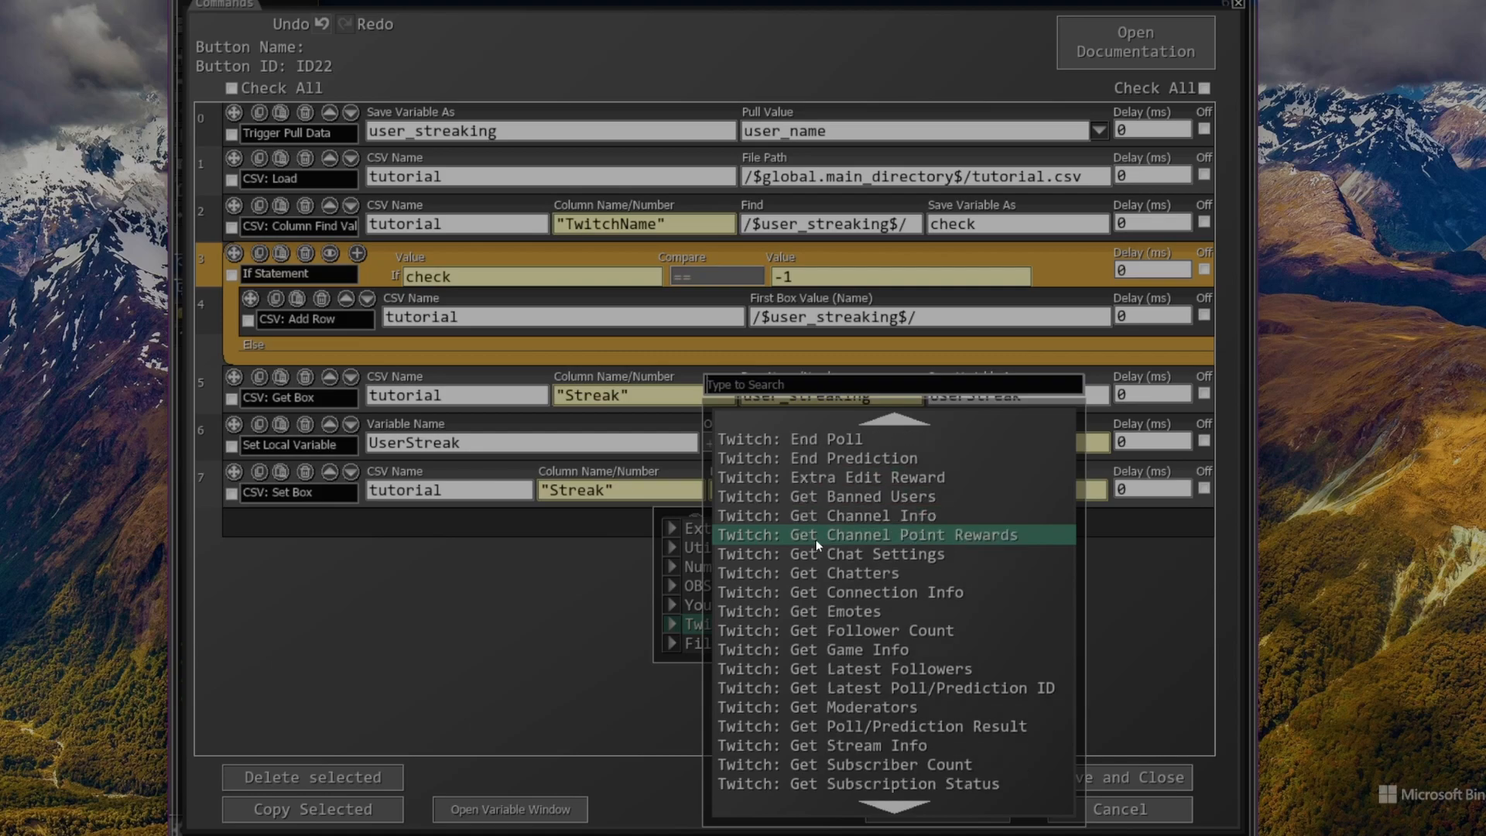
pyautogui.scroll(-1, 816, 540)
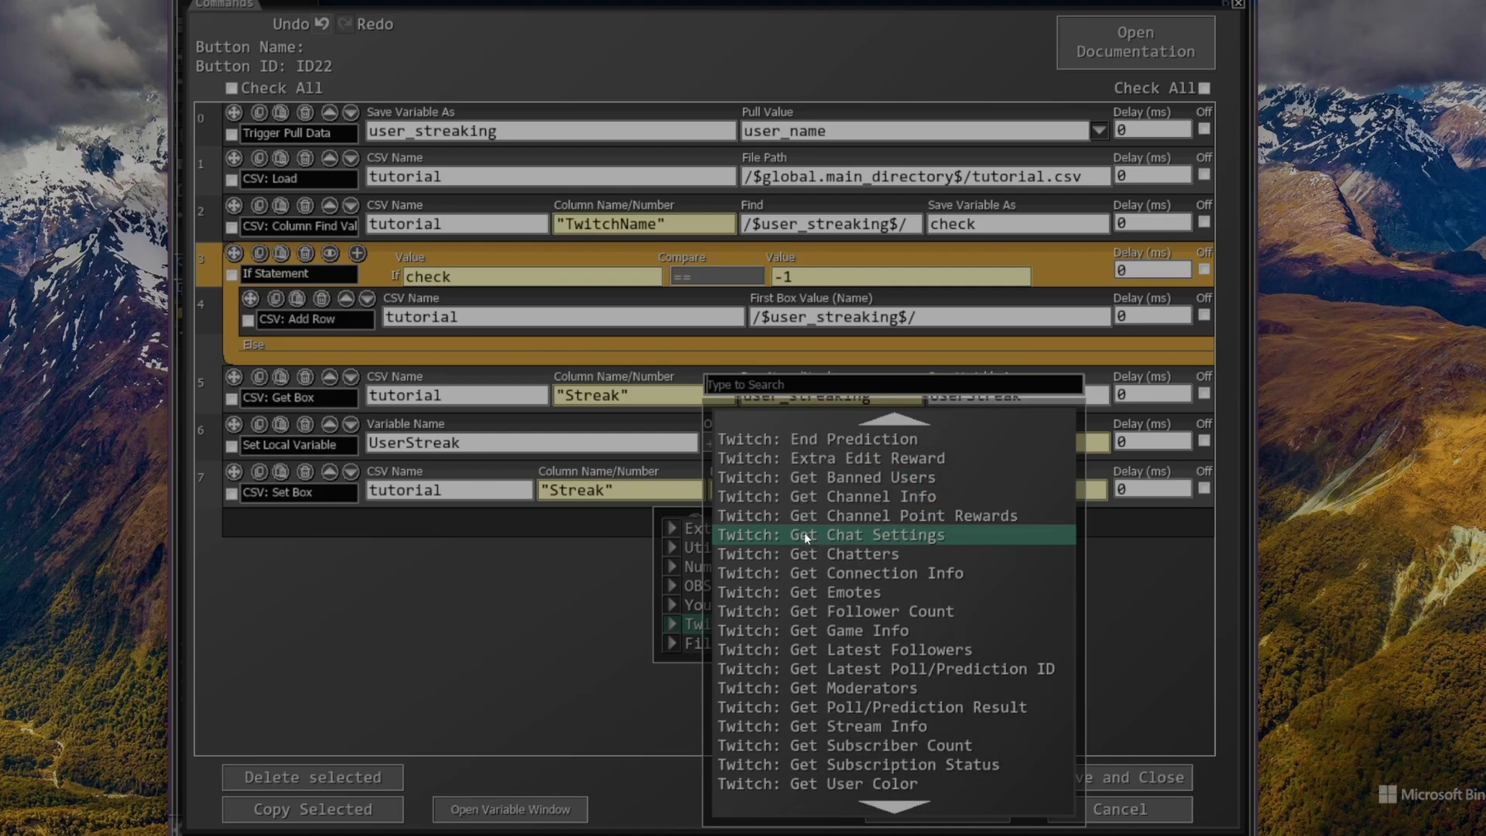
pyautogui.scroll(-1, 805, 532)
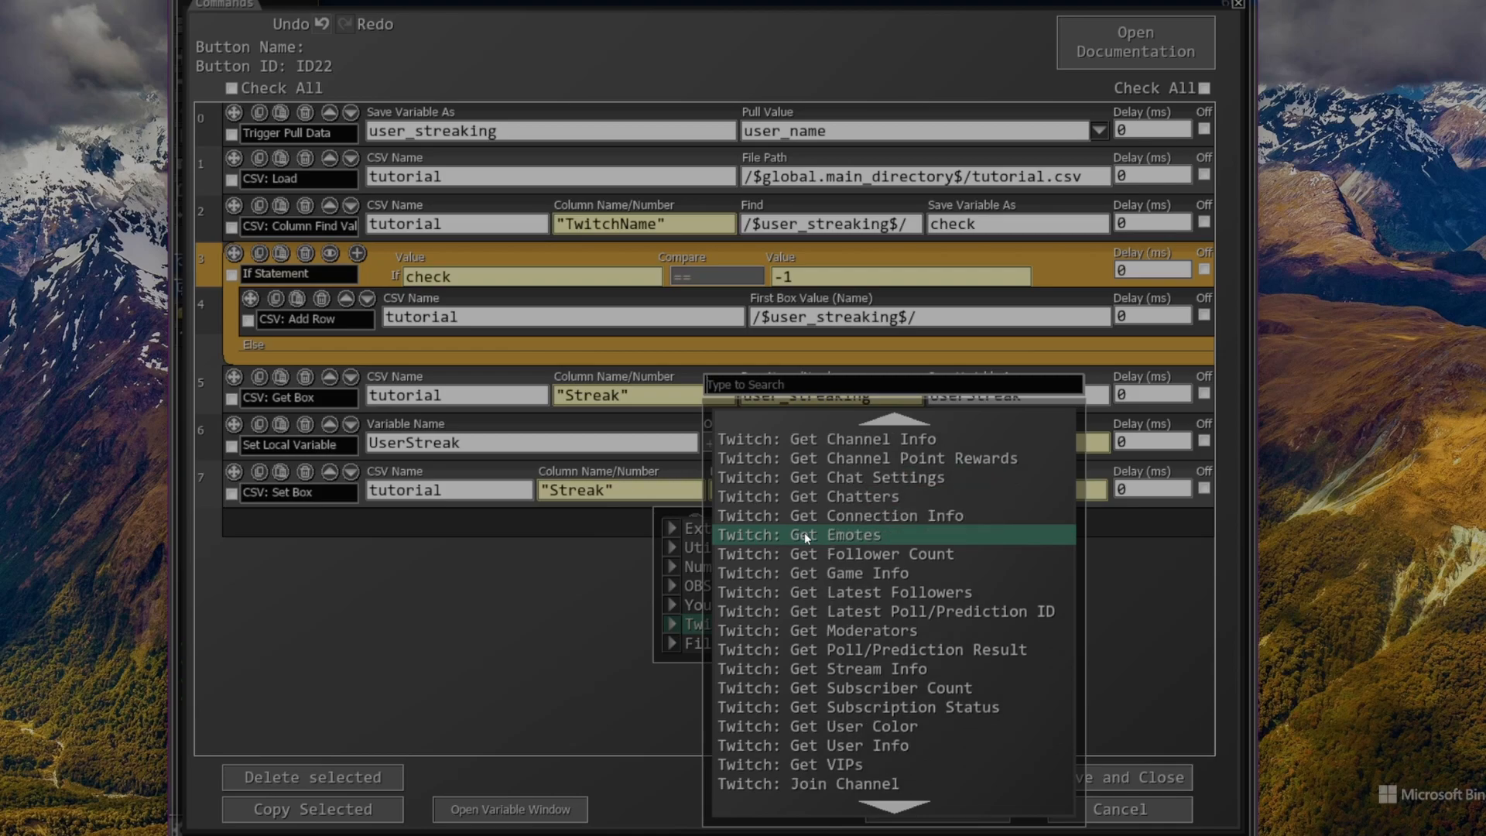
pyautogui.scroll(-4, 805, 532)
pyautogui.click(851, 708)
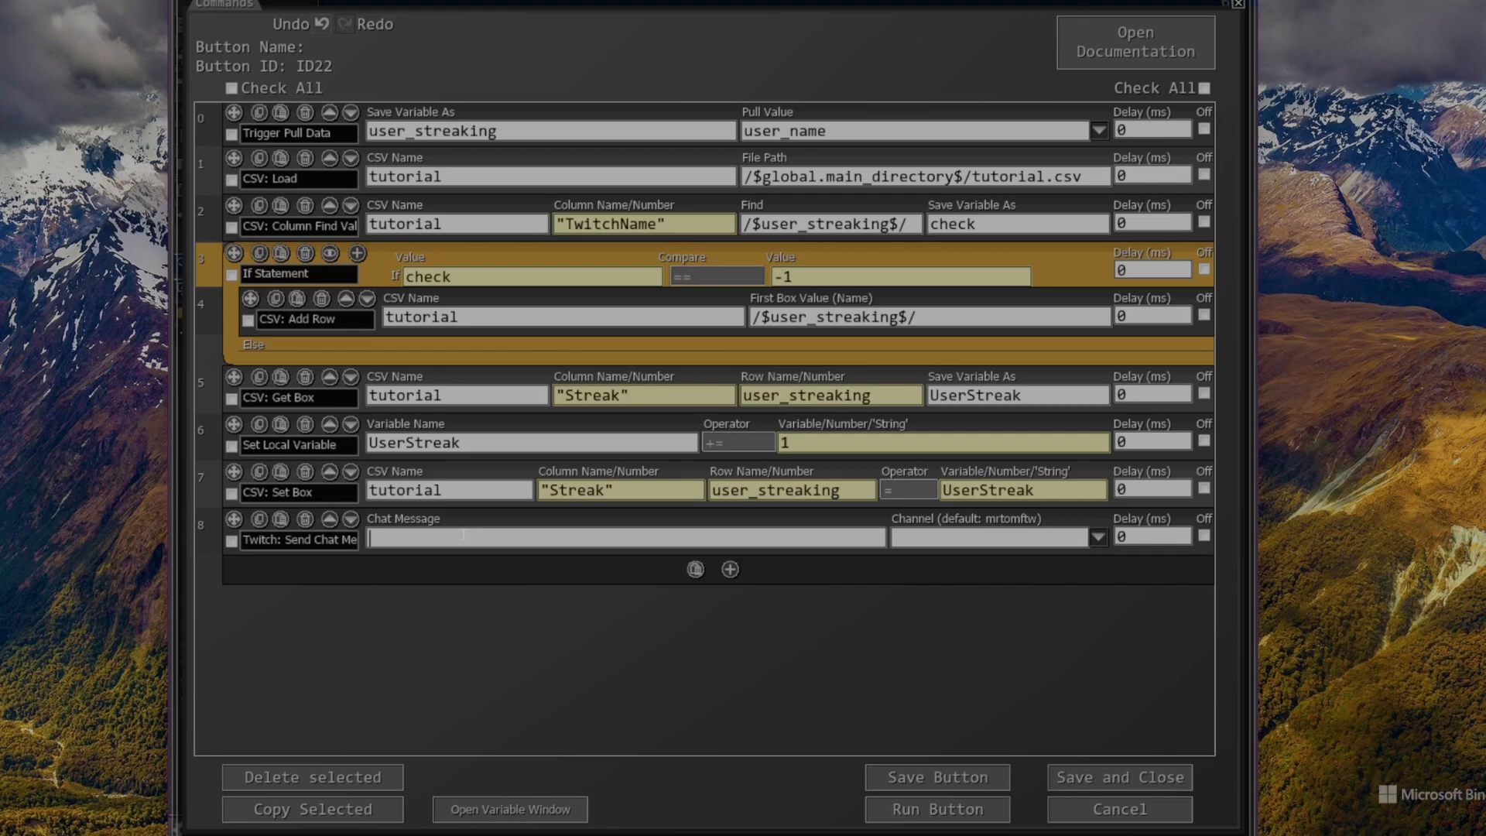
# Set the chat message to "Hey fans! /$user_streaking$/ is now on a streak of /$UserStreak$/ streams. Thanks"
pyautogui.write('Hey ')
pyautogui.write('fans')
pyautogui.write('! /$user_streaking$/')
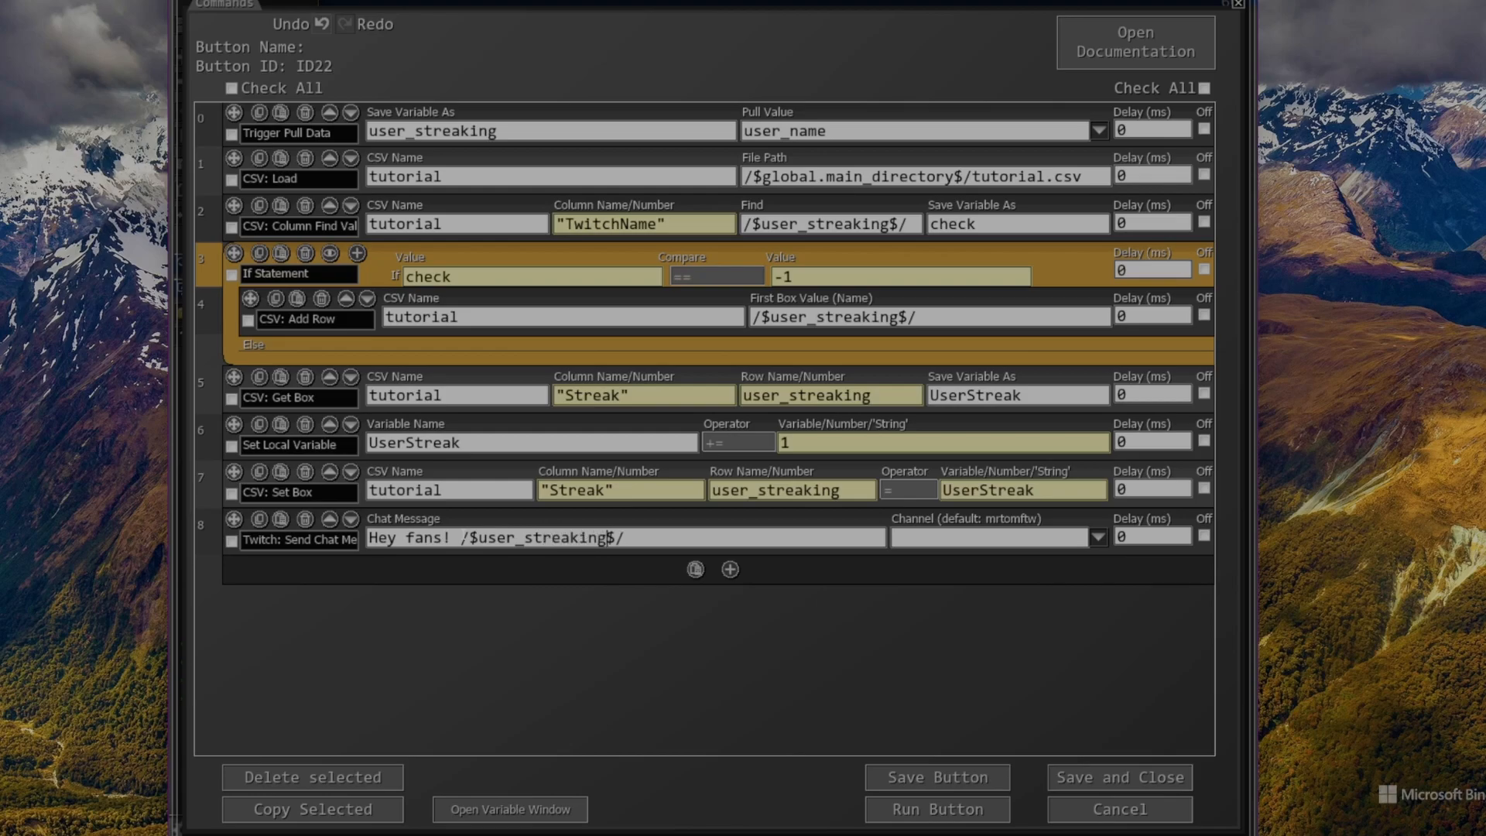
pyautogui.press('End')
pyautogui.write('is now on a streak of /$')
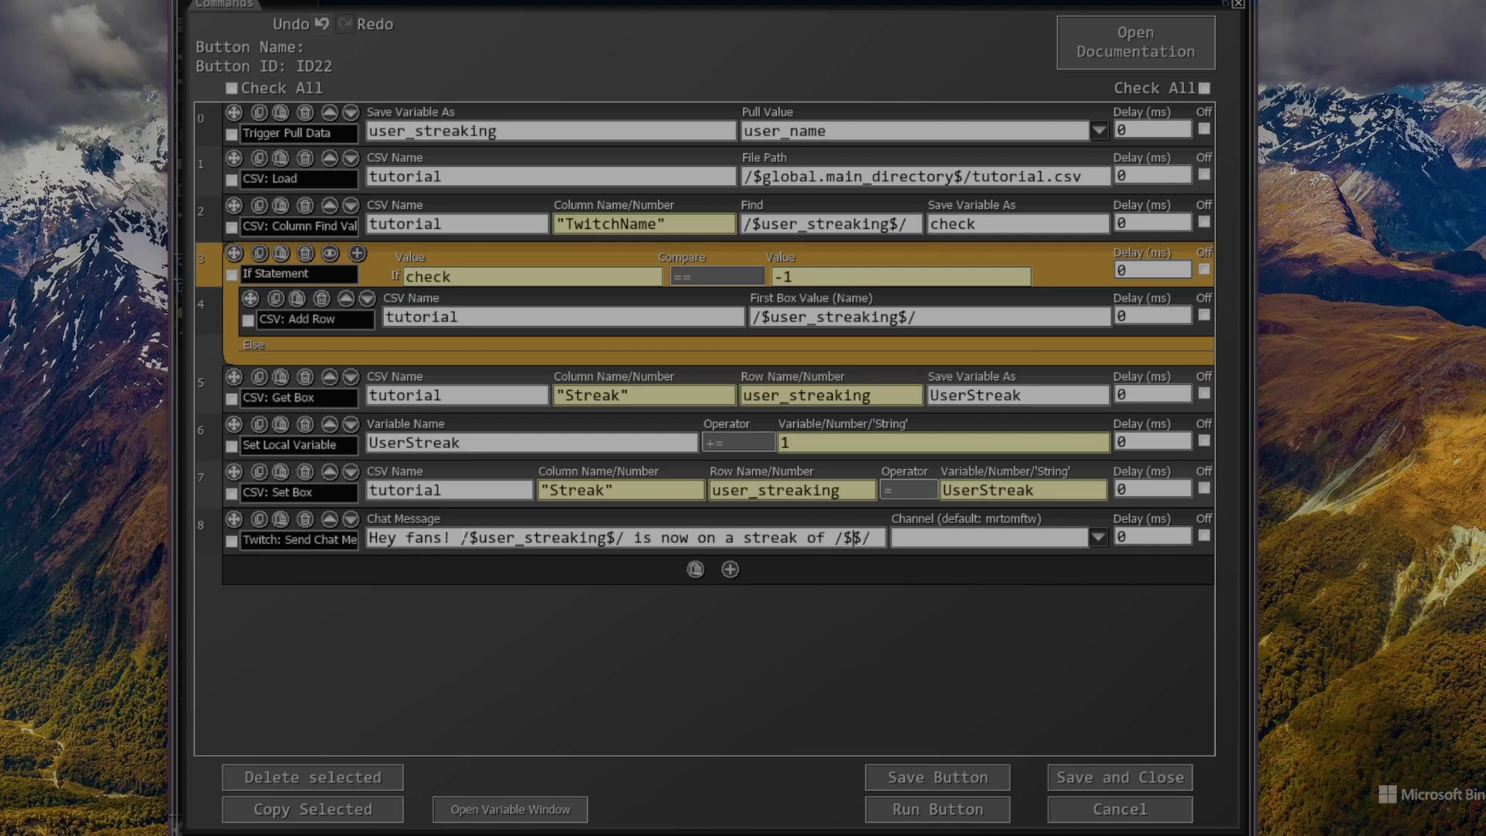
pyautogui.write('UserStreak$/ ')
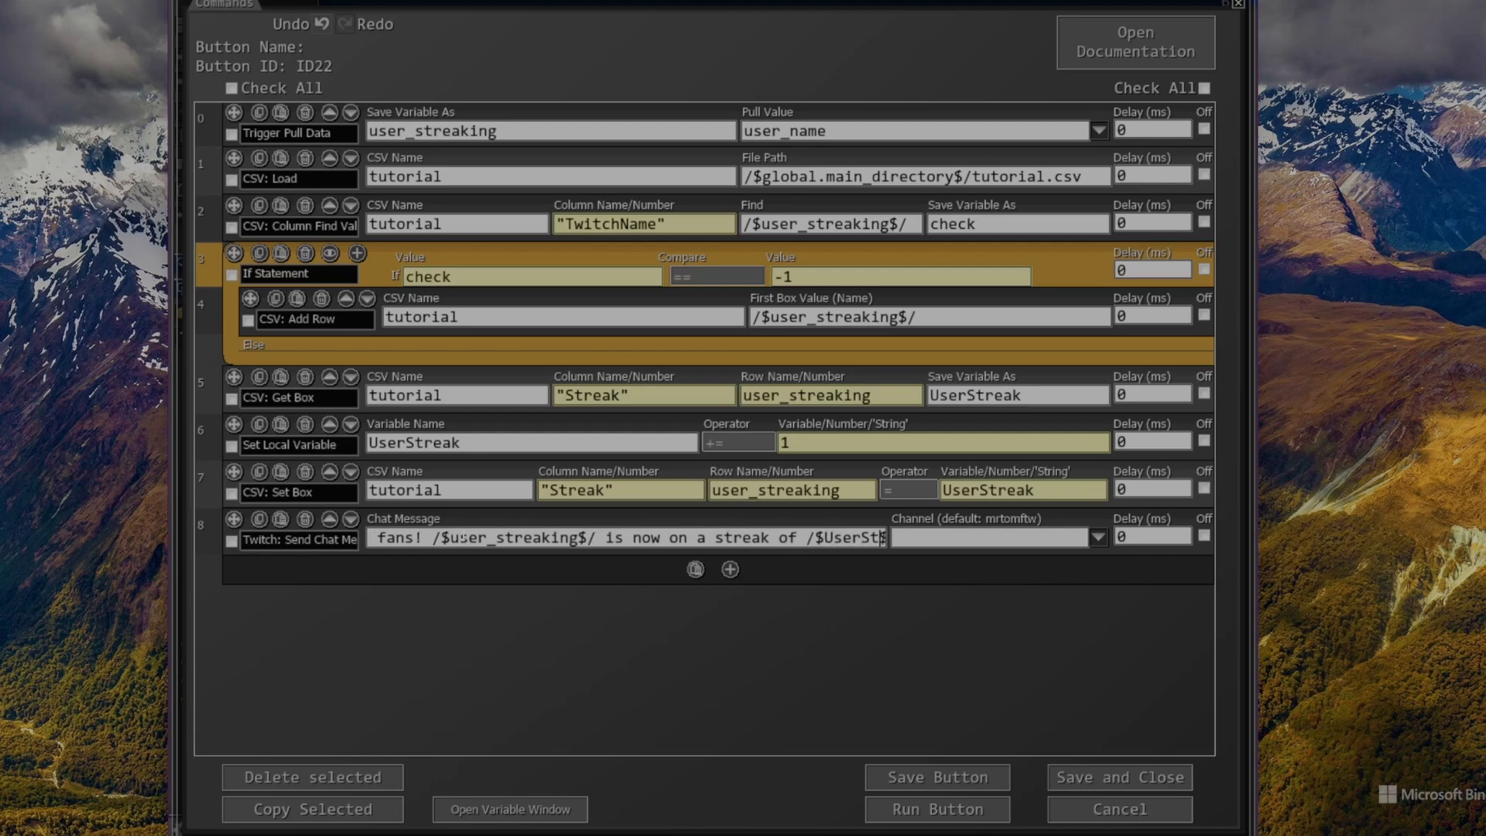
pyautogui.write('streams. Th')
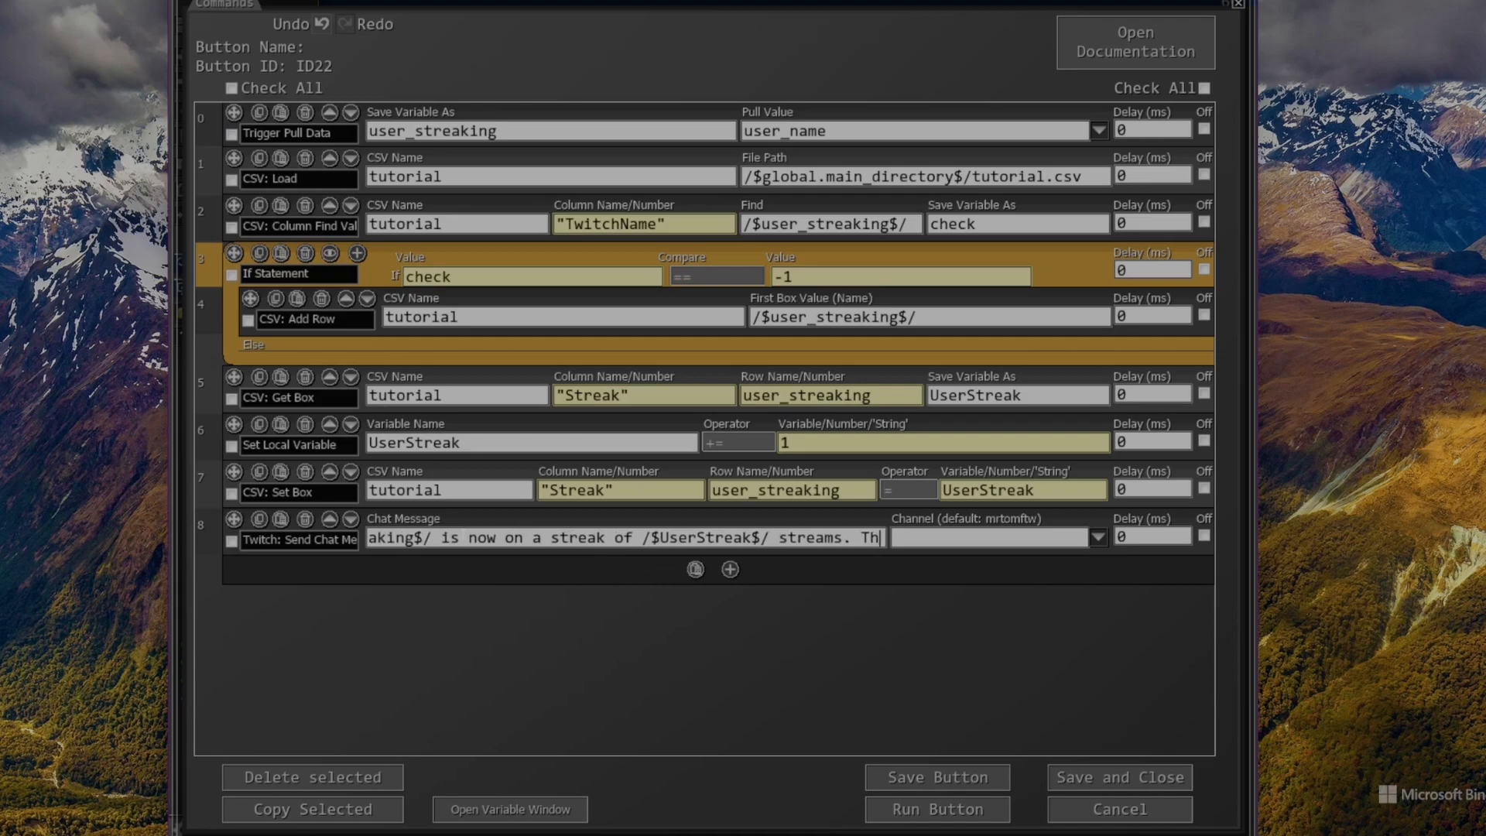
pyautogui.write('anks')
# Review the chat message text from its beginning through the /$user_streaking$/ and /$UserStreak$/ variables
pyautogui.press('Home')
pyautogui.press('Right')
pyautogui.press('Right')
pyautogui.press('Right')
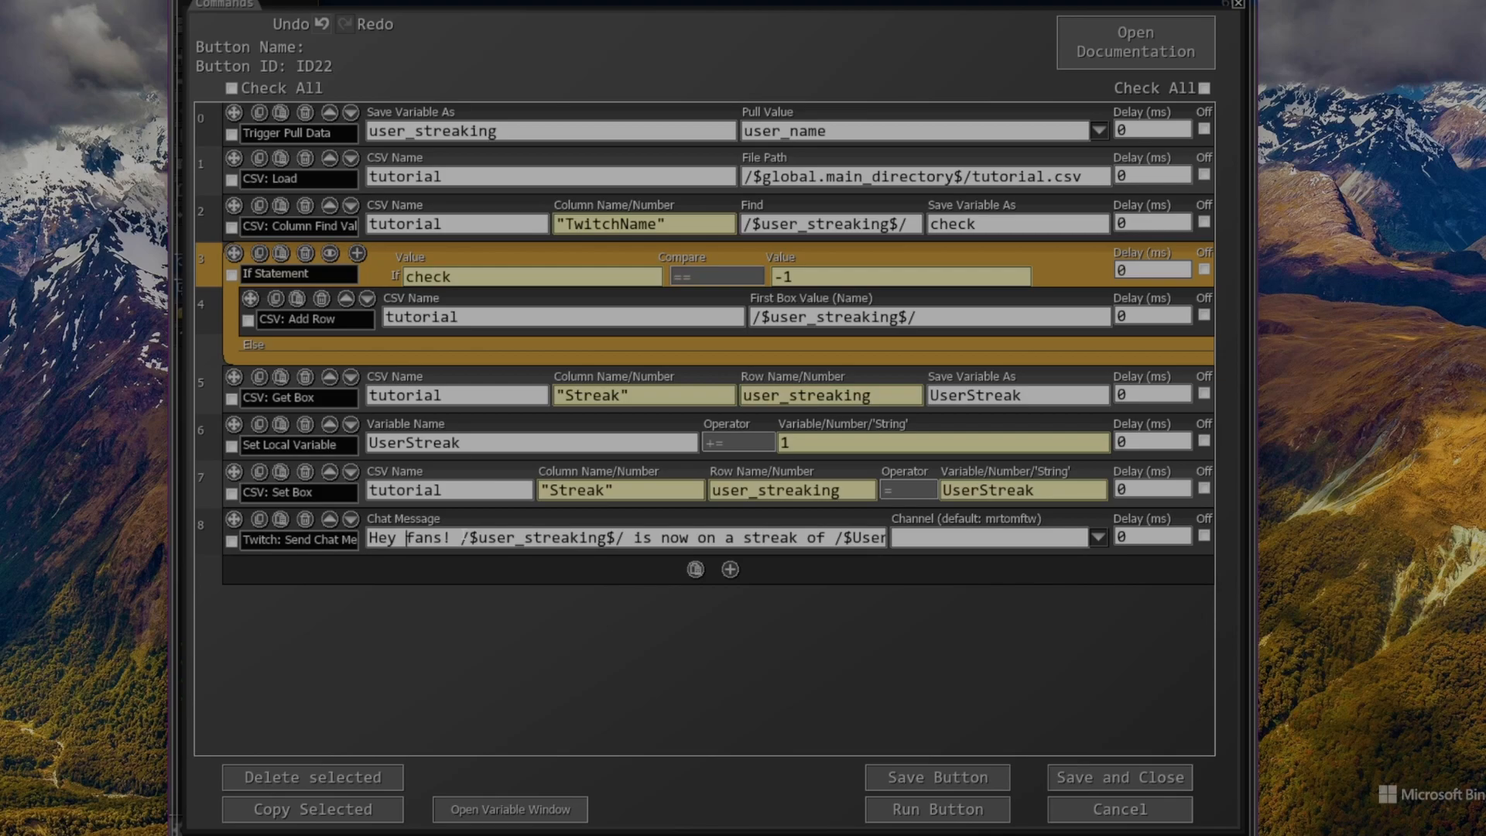
pyautogui.press('Left')
pyautogui.press('Left')
pyautogui.press('Left')
pyautogui.press('Right')
pyautogui.press('Right')
pyautogui.press('Right')
pyautogui.press('Right')
pyautogui.press('Right')
pyautogui.press('Right')
pyautogui.press('Right')
pyautogui.press('Right')
pyautogui.press('Right')
pyautogui.press('Right')
pyautogui.press('Right')
pyautogui.press('Right')
pyautogui.press('Right')
pyautogui.press('Right')
pyautogui.press('Right')
pyautogui.press('Right')
pyautogui.press('Left')
pyautogui.press('Left')
pyautogui.press('Left')
pyautogui.press('Left')
pyautogui.press('Left')
pyautogui.press('Left')
pyautogui.press('Left')
pyautogui.press('Left')
pyautogui.press('Left')
pyautogui.press('Left')
pyautogui.press('Left')
pyautogui.press('Left')
pyautogui.press('Left')
pyautogui.press('Left')
pyautogui.press('Left')
pyautogui.press('Left')
pyautogui.press('Right')
pyautogui.press('Right')
pyautogui.press('Right')
pyautogui.press('Right')
pyautogui.press('Right')
pyautogui.press('Right')
pyautogui.press('Right')
pyautogui.press('Right')
pyautogui.press('Right')
pyautogui.press('Right')
pyautogui.press('Right')
pyautogui.press('Right')
pyautogui.press('Right')
pyautogui.press('Right')
pyautogui.press('Right')
pyautogui.press('Right')
pyautogui.press('Right')
pyautogui.press('Right')
pyautogui.press('Right')
pyautogui.press('Right')
pyautogui.press('Right')
pyautogui.press('Left')
pyautogui.press('Left')
pyautogui.press('Left')
pyautogui.press('Left')
pyautogui.press('Left')
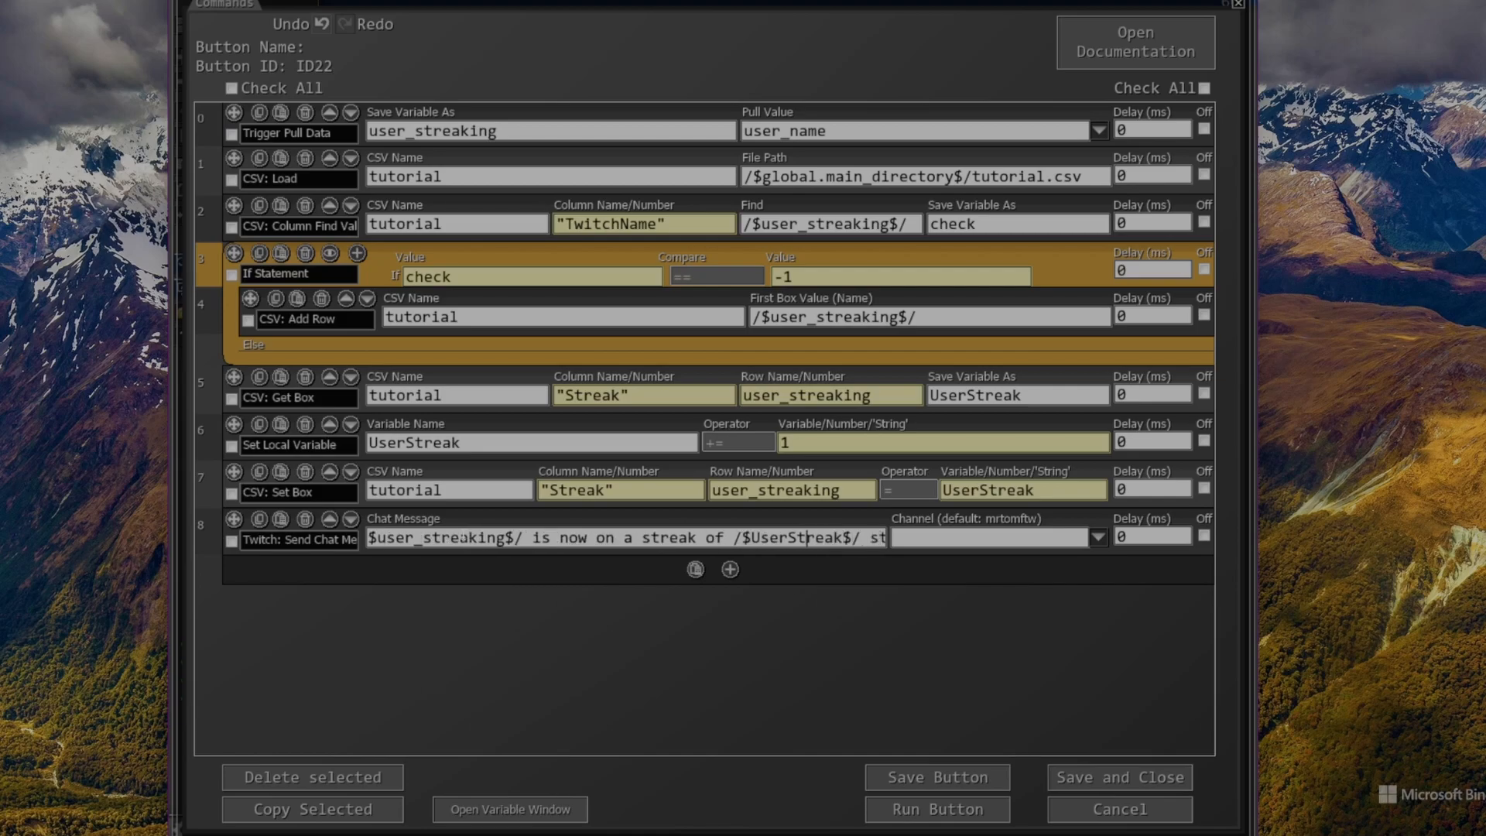
pyautogui.press('Left')
pyautogui.press('Left')
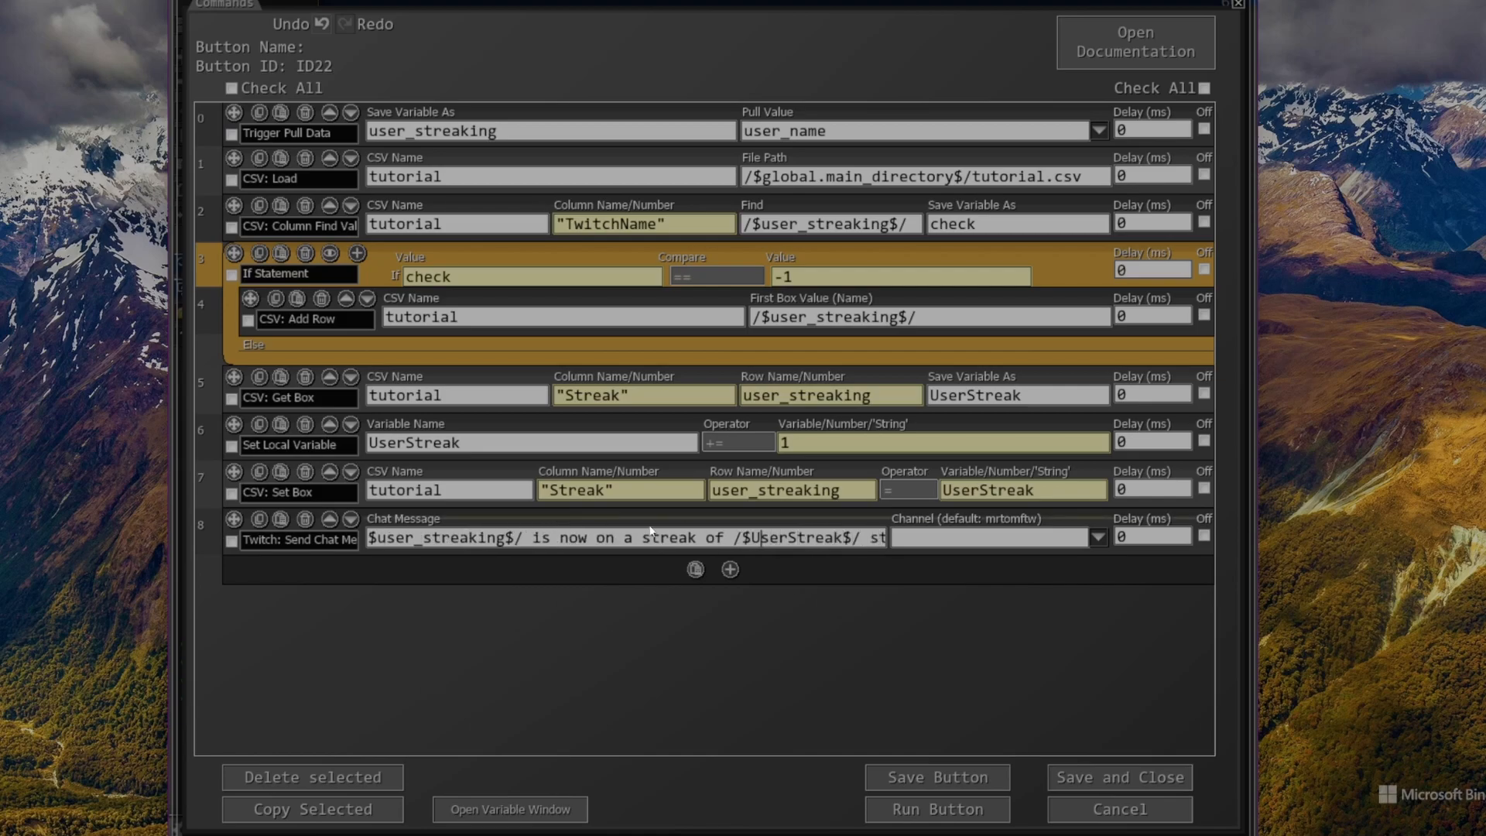
# Add a CSV: Save command after the Twitch: Send Chat Message command, leaving the chat channel at its default
pyautogui.click(956, 534)
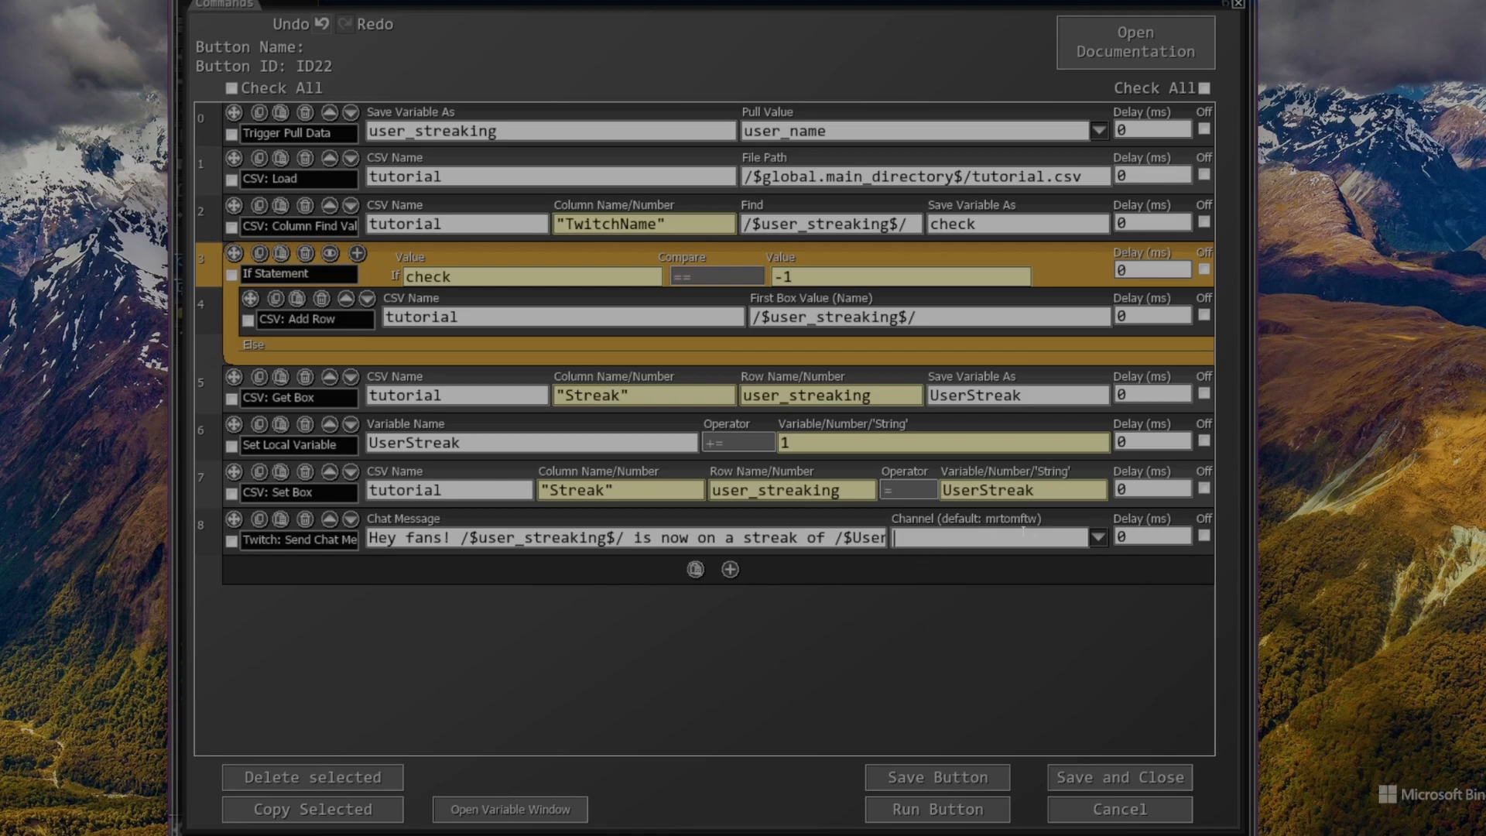
pyautogui.click(730, 570)
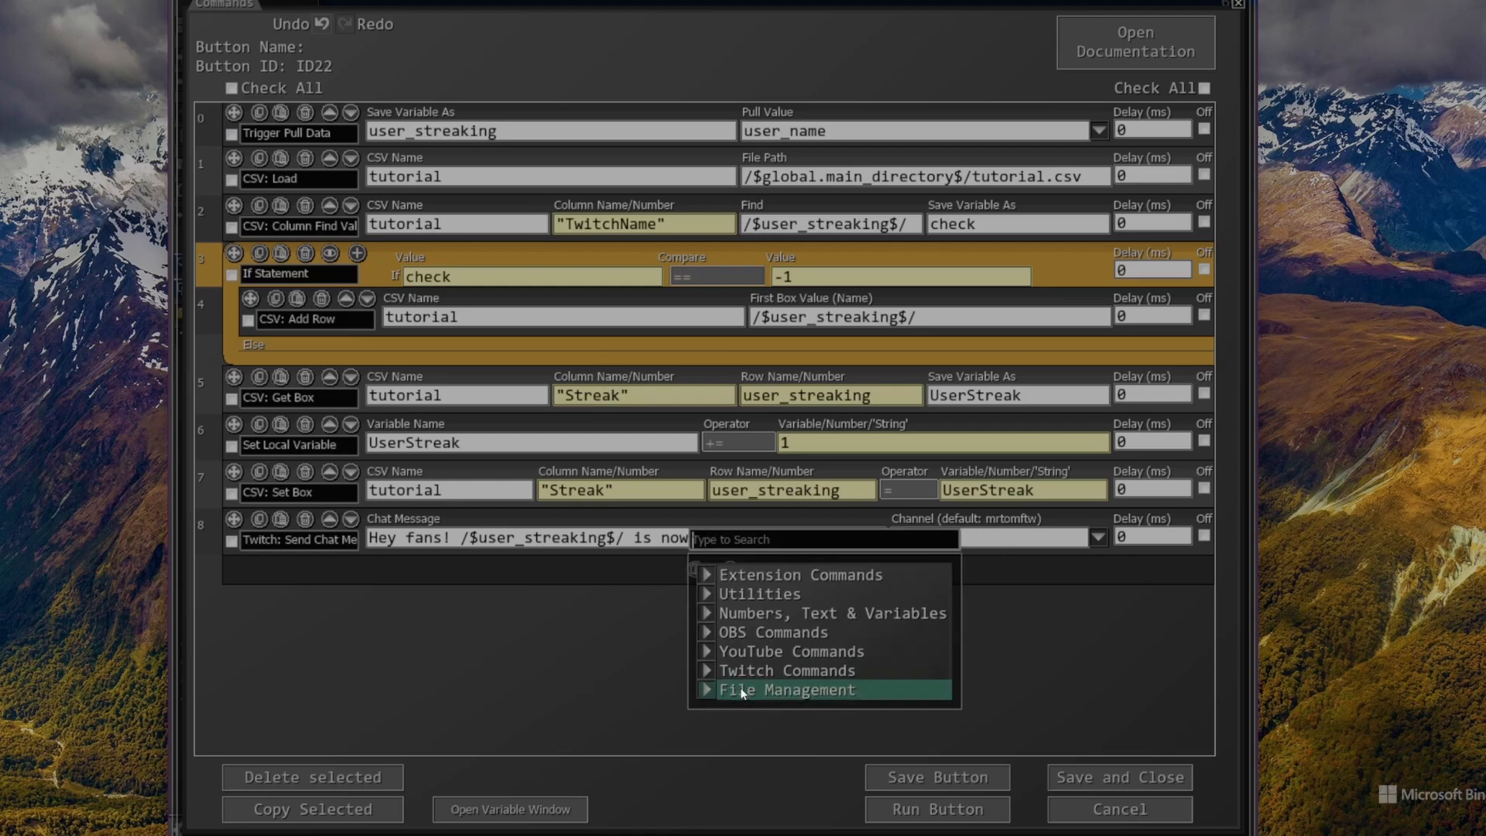
pyautogui.moveTo(742, 691)
pyautogui.scroll(-5, 811, 726)
pyautogui.scroll(-2, 814, 728)
pyautogui.click(814, 728)
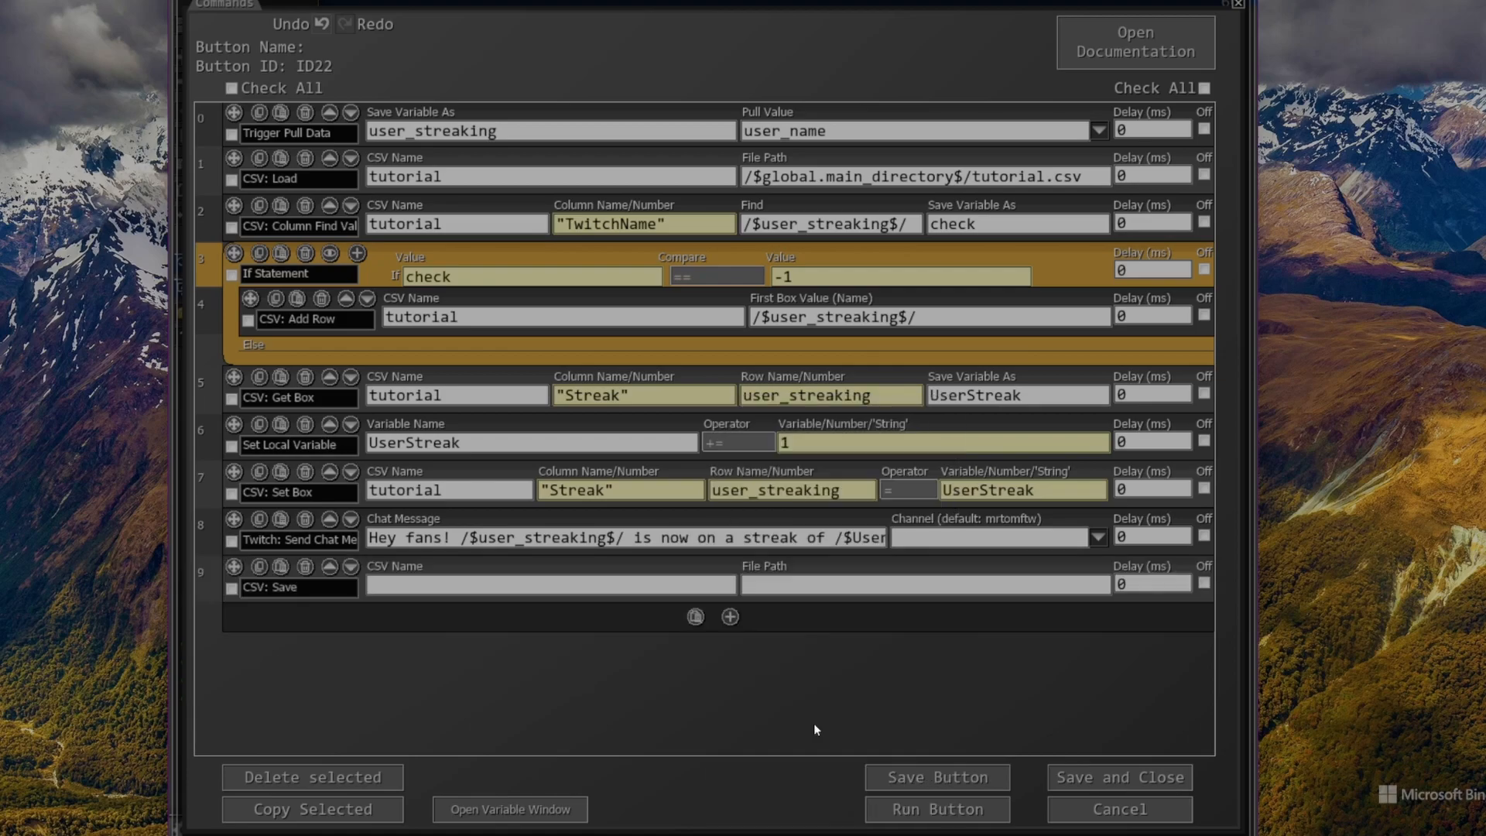
# Configure the CSV: Save command to save tutorial to the path /$global.main_directory$/tutorial.csv
pyautogui.write('tutorial')
pyautogui.press('Tab')
pyautogui.write('/$glov$/')
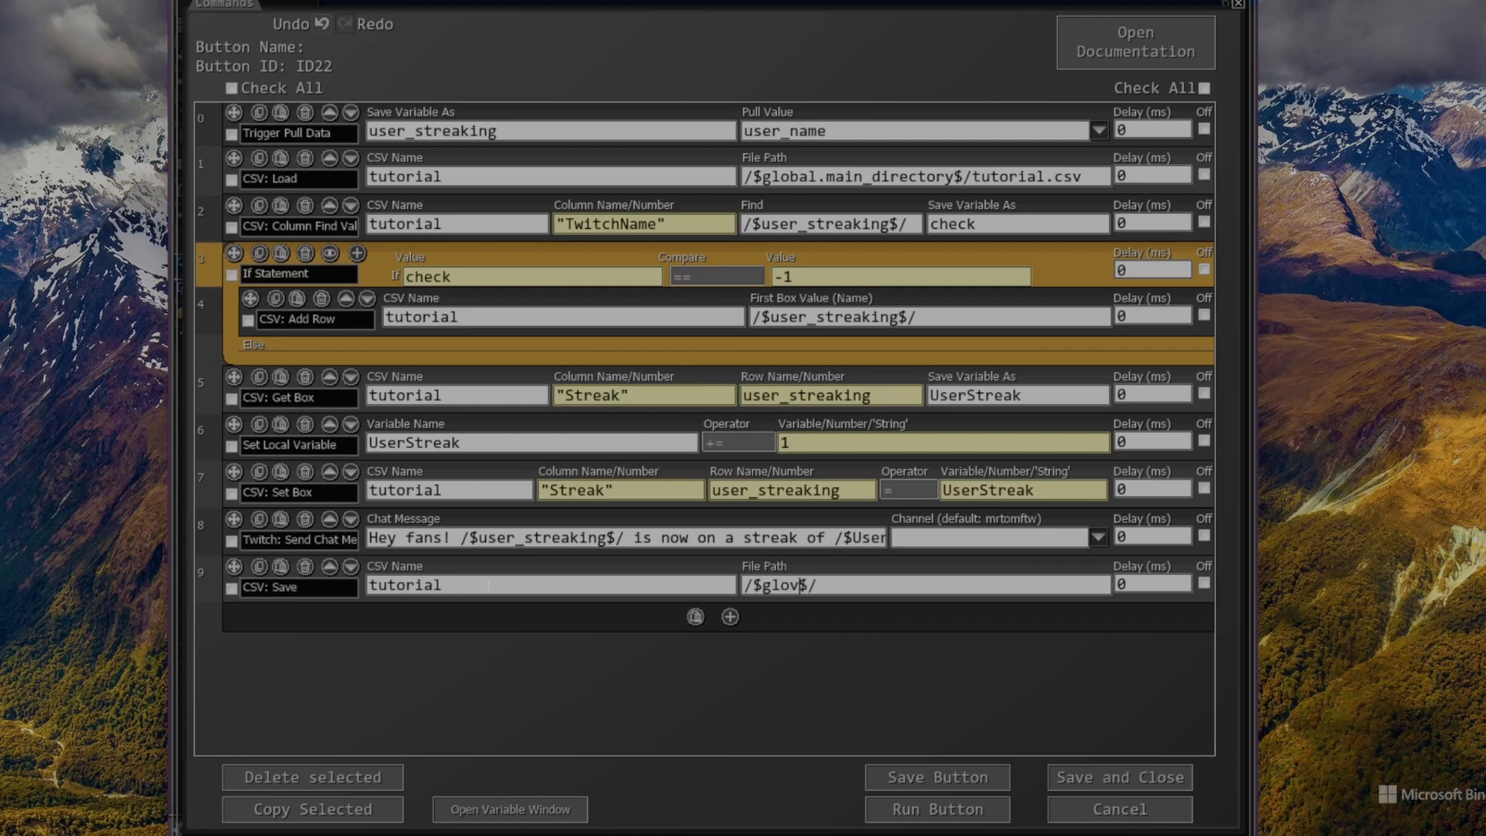
pyautogui.write('al.main_directory')
pyautogui.write('t')
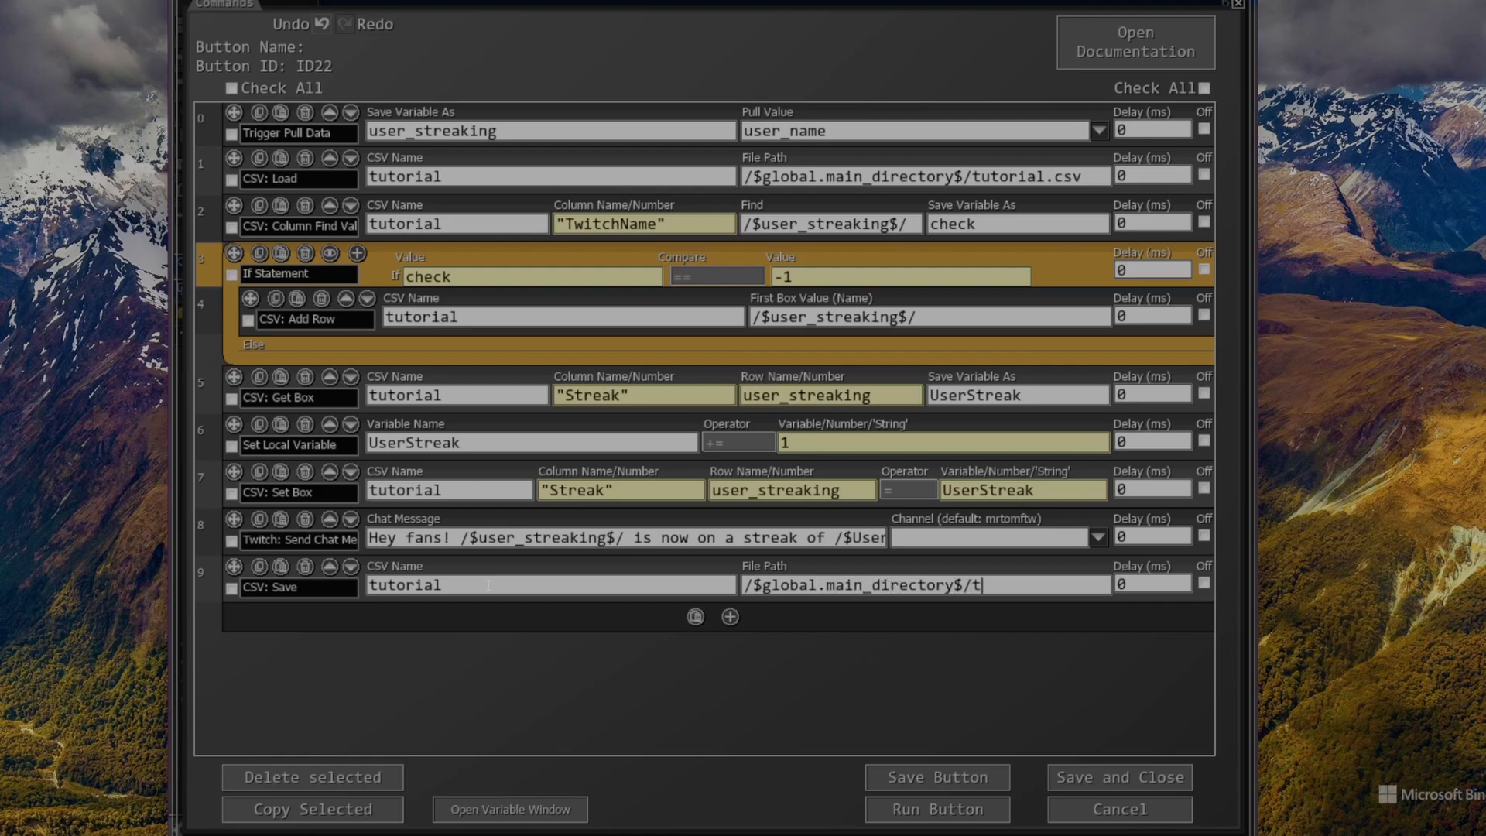
pyautogui.write('utorial.csv')
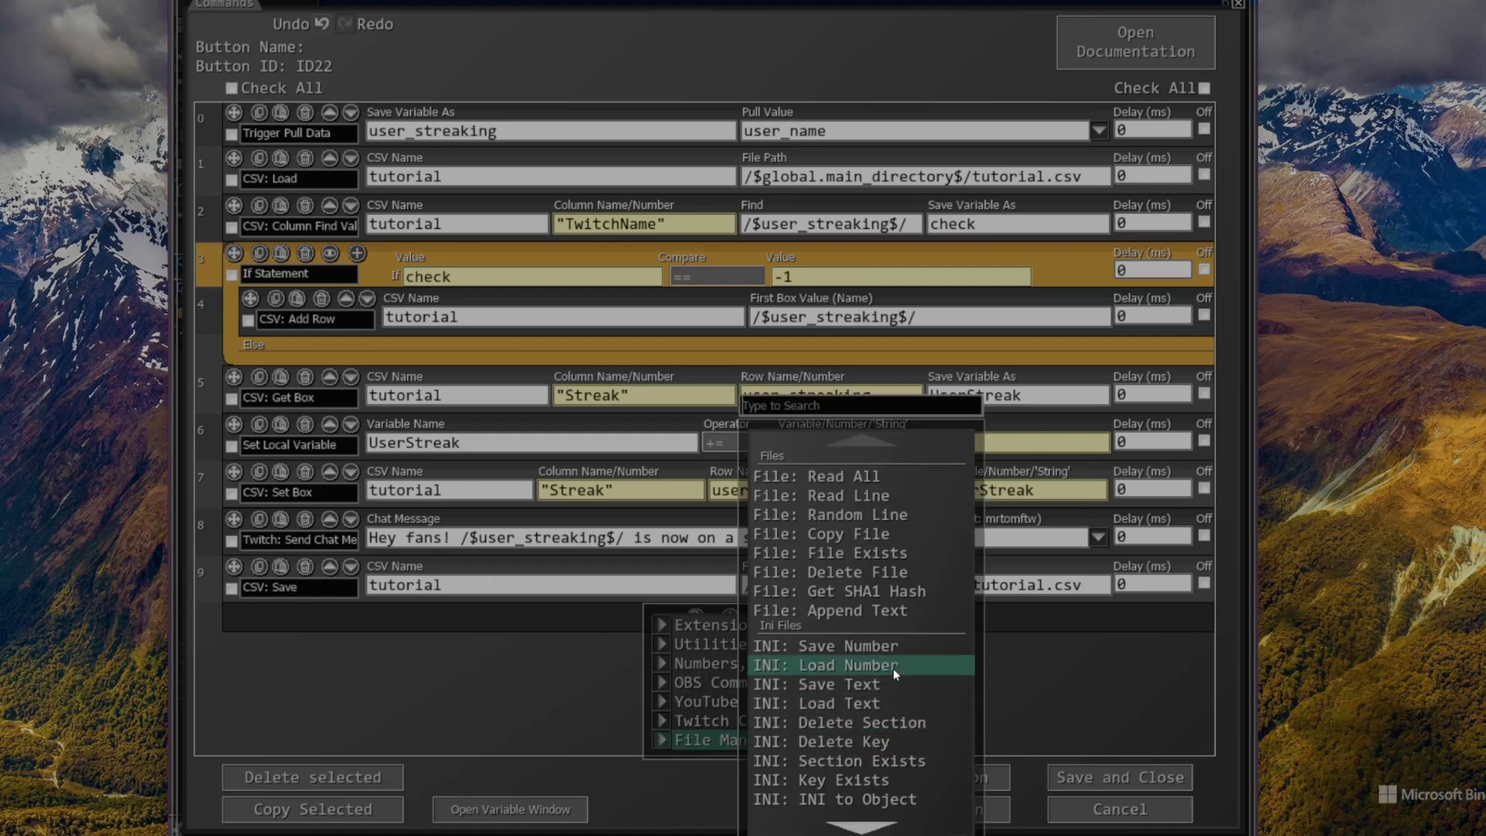
# Add a CSV: Unload command after CSV: Save and set its CSV name to tutorial
pyautogui.scroll(-3, 867, 673)
pyautogui.scroll(-3, 867, 674)
pyautogui.click(859, 650)
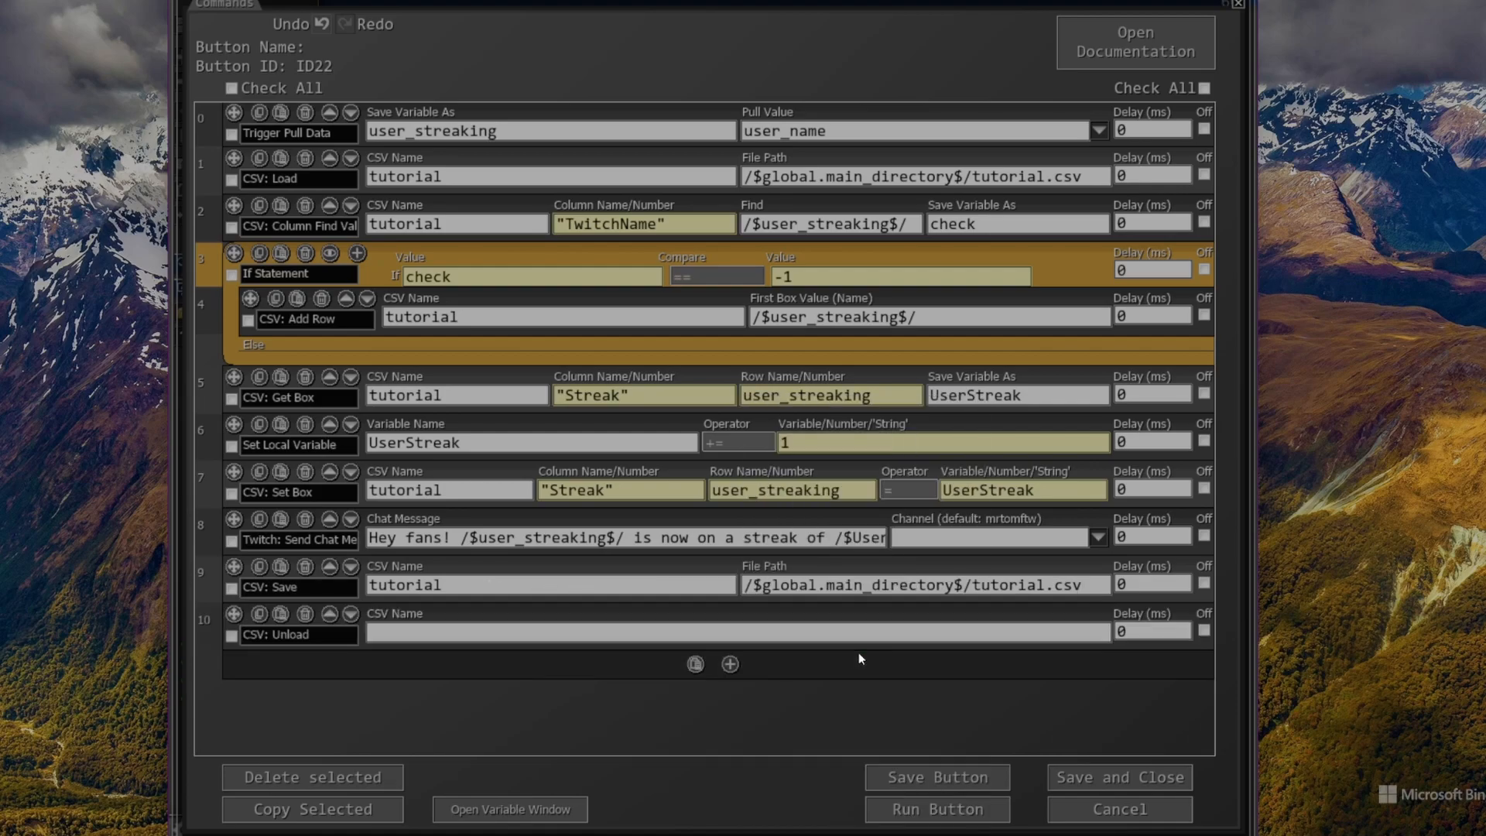
pyautogui.write('tutorial')
# Add a Delete Variable command for all variables after CSV: Unload, and save the button commands and the deck
pyautogui.click(730, 663)
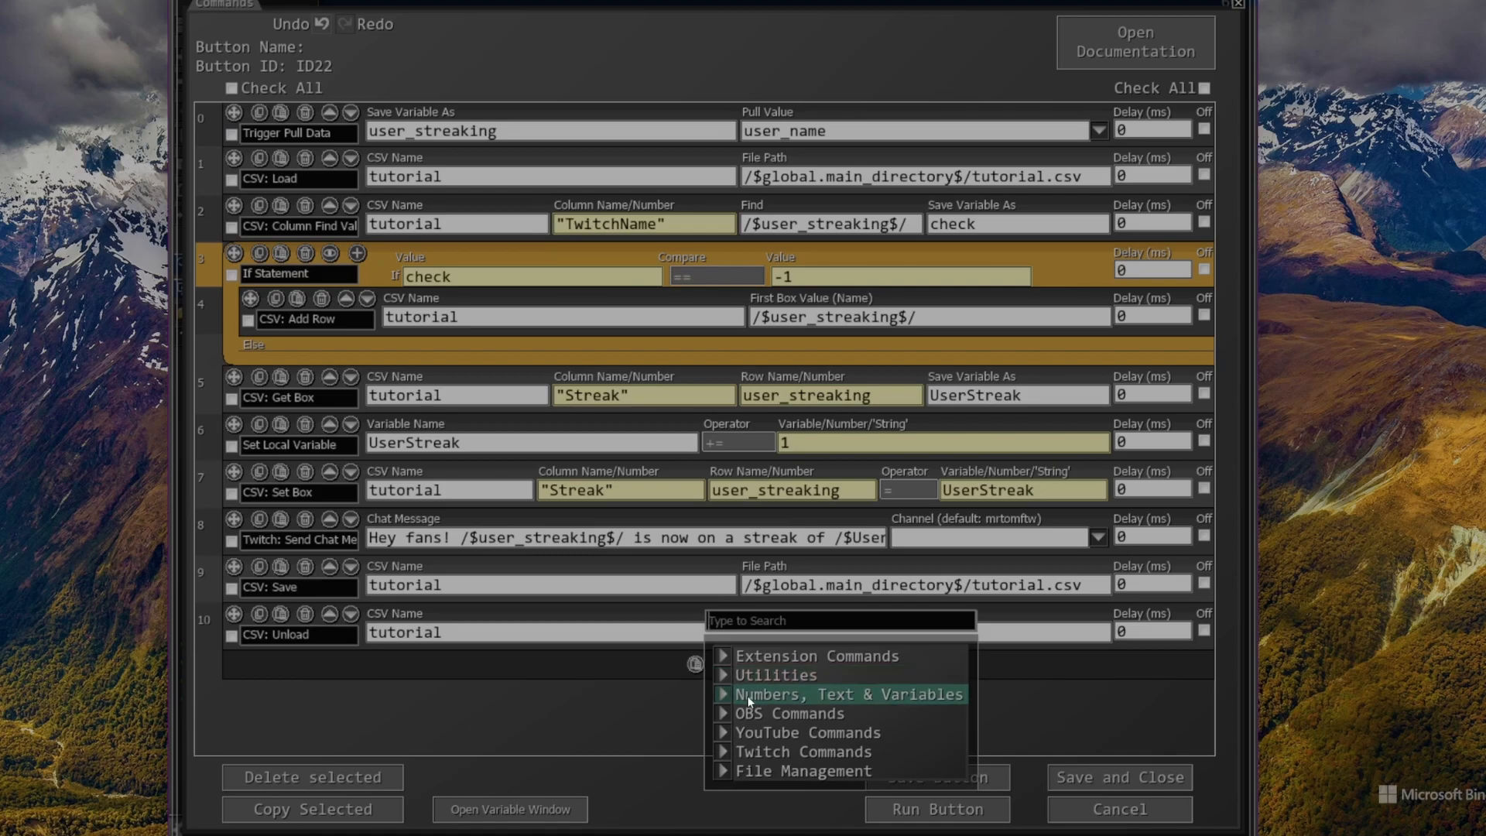
pyautogui.click(749, 696)
pyautogui.scroll(-2, 846, 681)
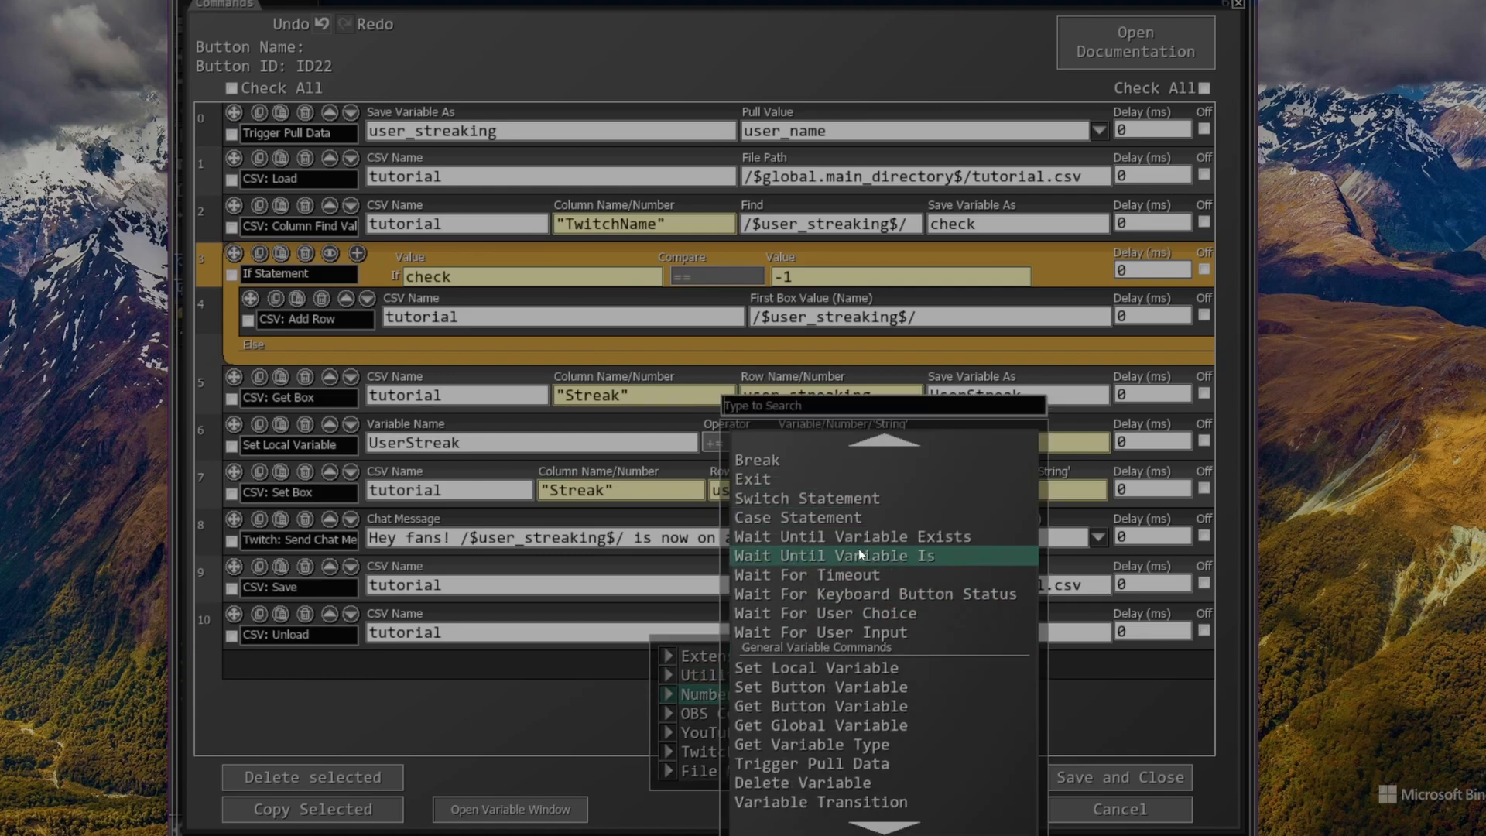
pyautogui.scroll(-3, 858, 547)
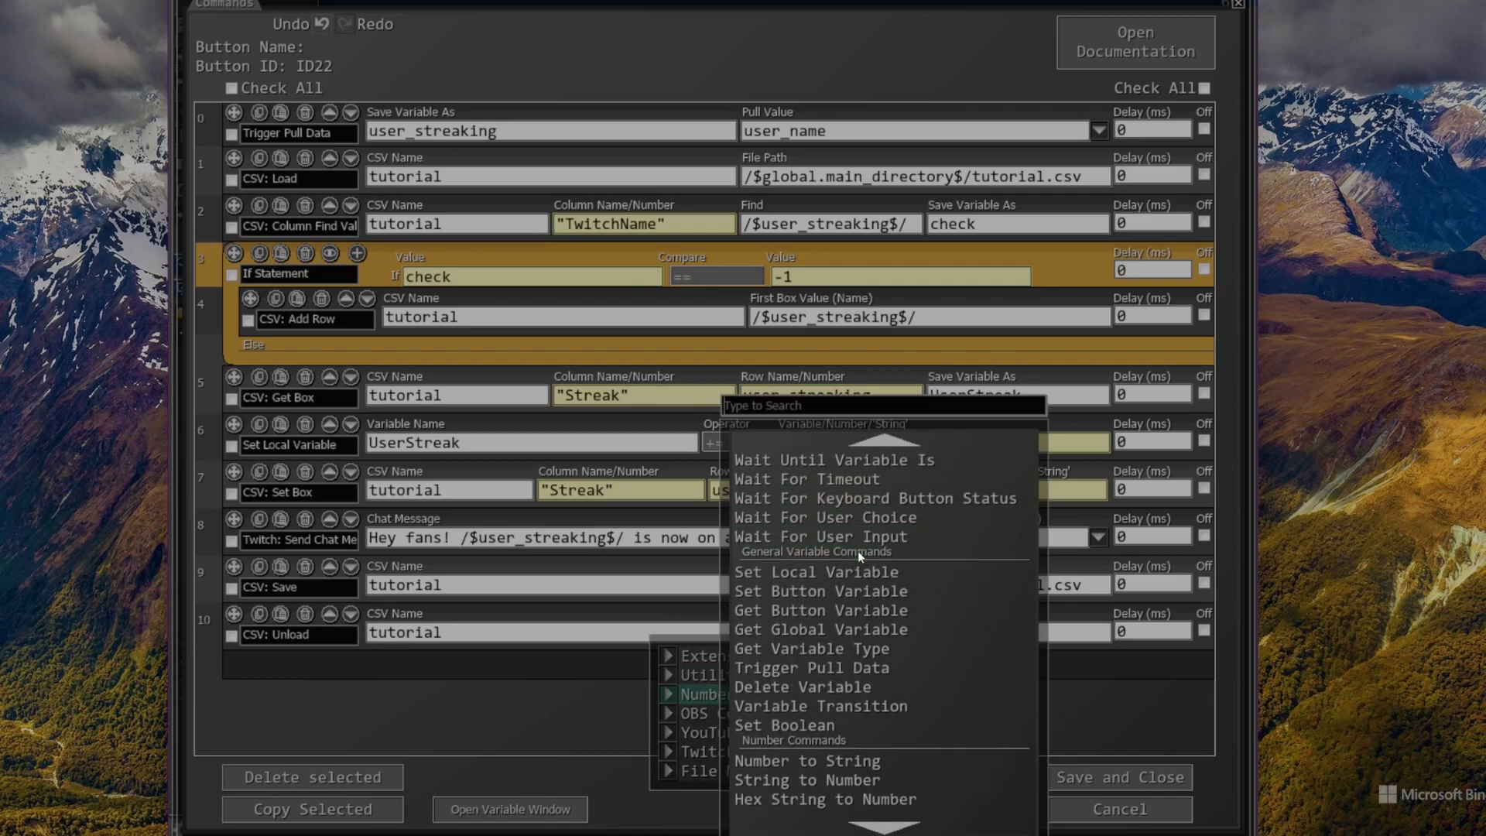
pyautogui.click(873, 687)
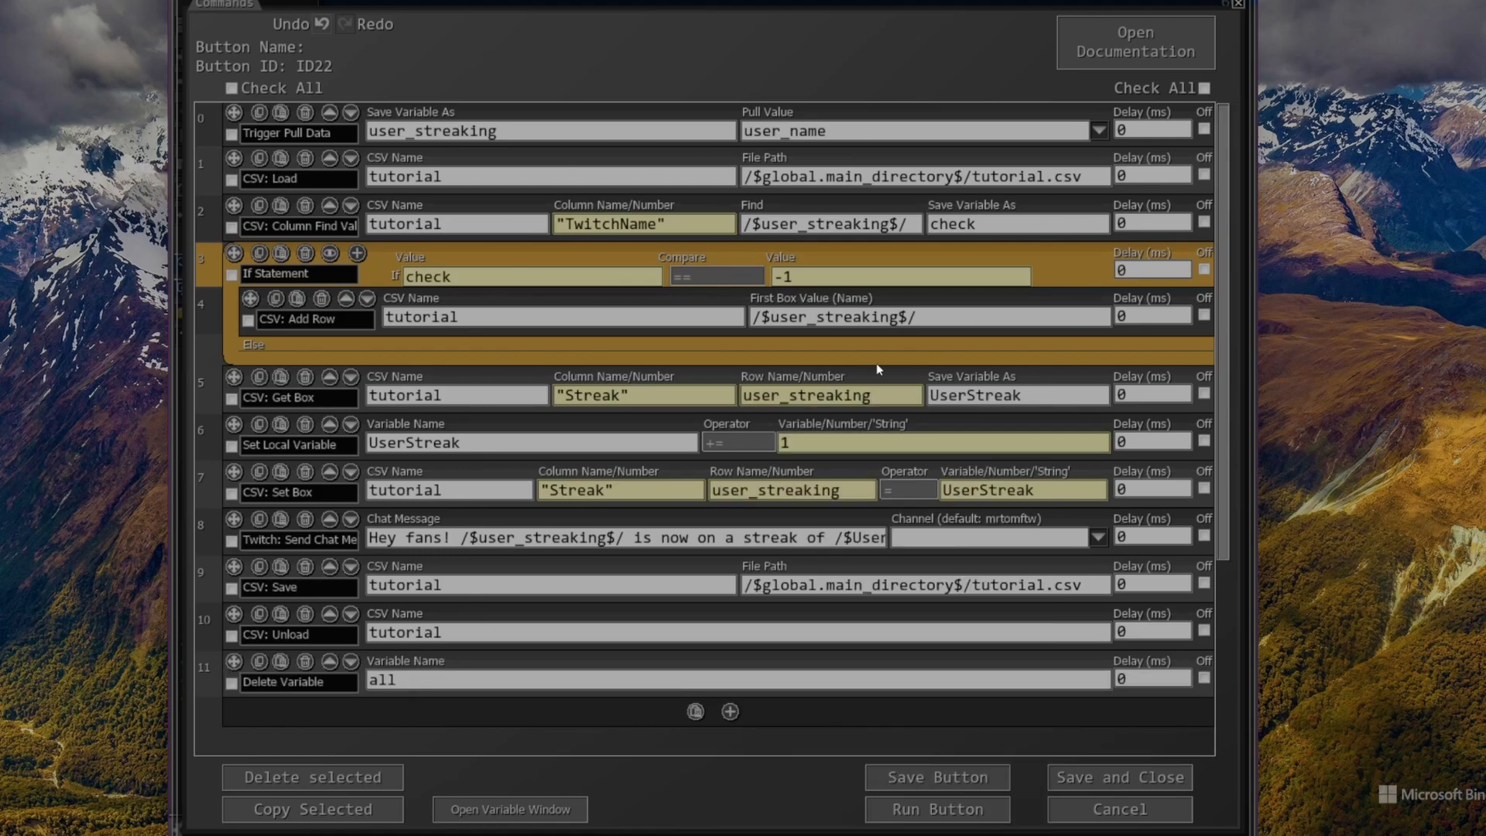
pyautogui.click(1087, 785)
pyautogui.click(1175, 31)
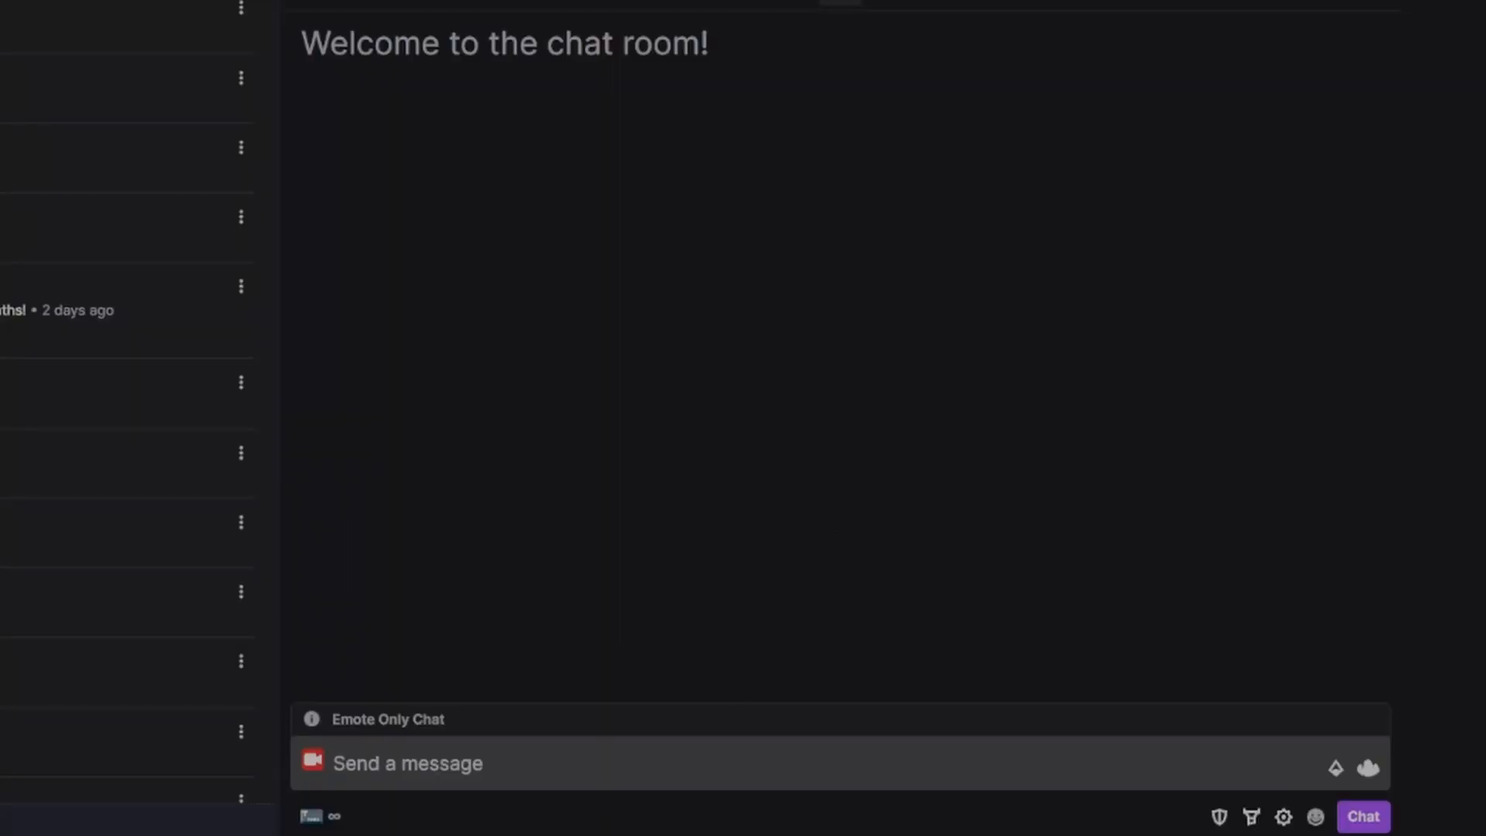
# Switch to the Twitch stream chat and redeem the Tutorial channel point reward to test the button
pyautogui.click(312, 816)
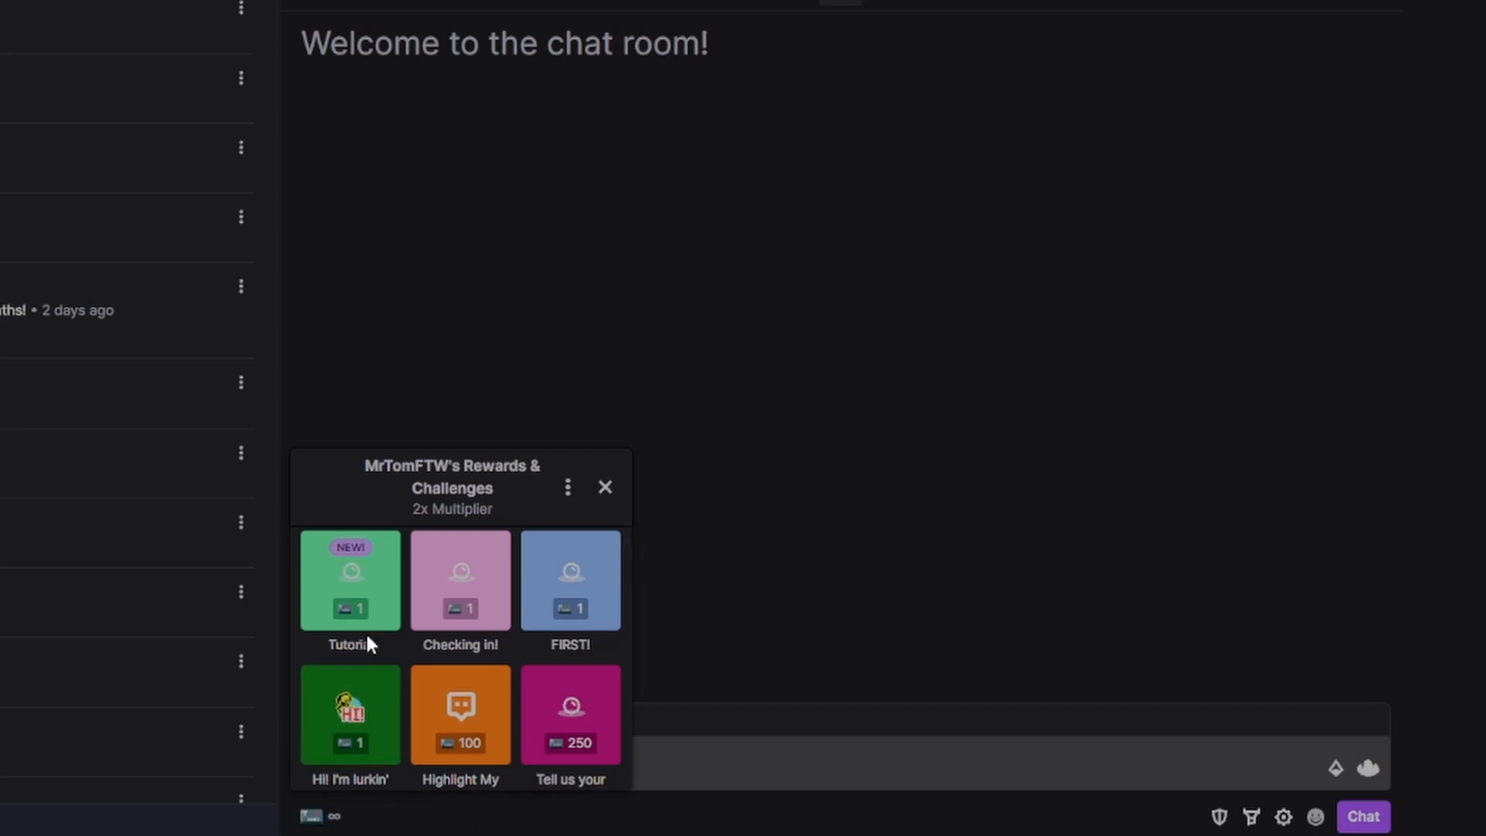
pyautogui.click(374, 586)
pyautogui.click(457, 744)
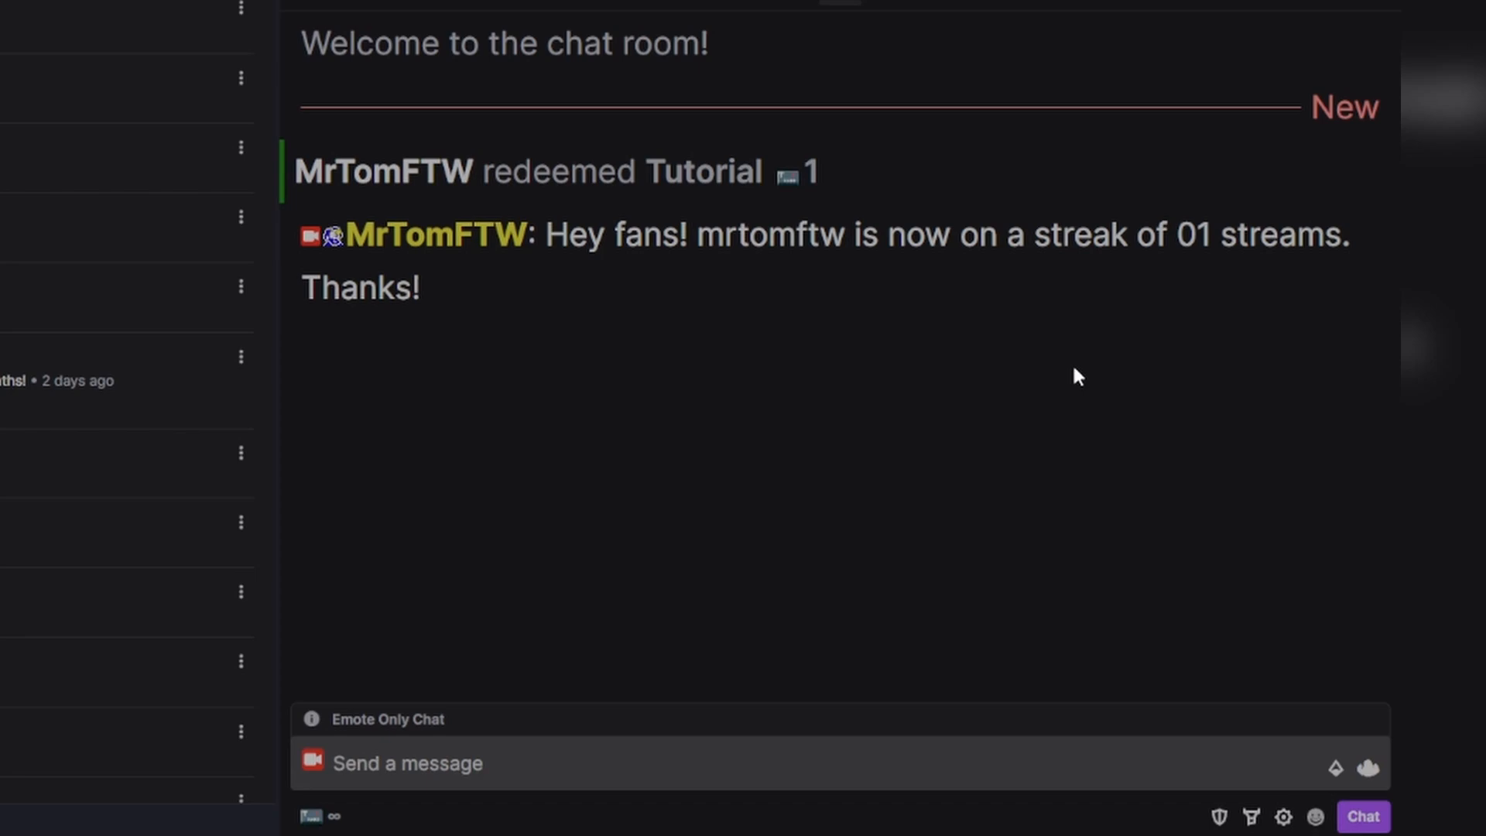
# Redeem the Tutorial reward a second time to test the streak increment
pyautogui.click(310, 816)
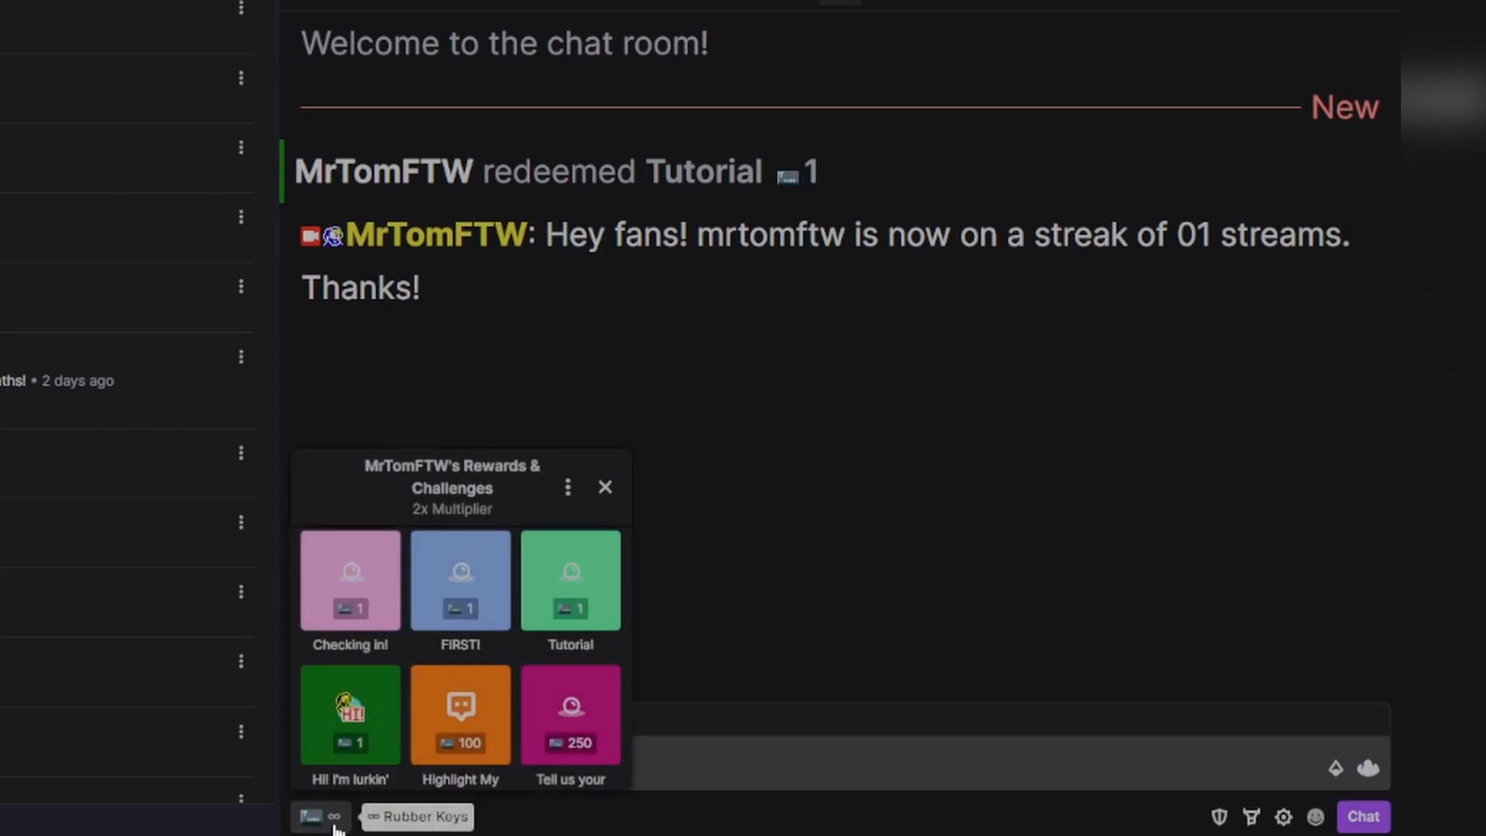
pyautogui.click(571, 600)
pyautogui.click(508, 740)
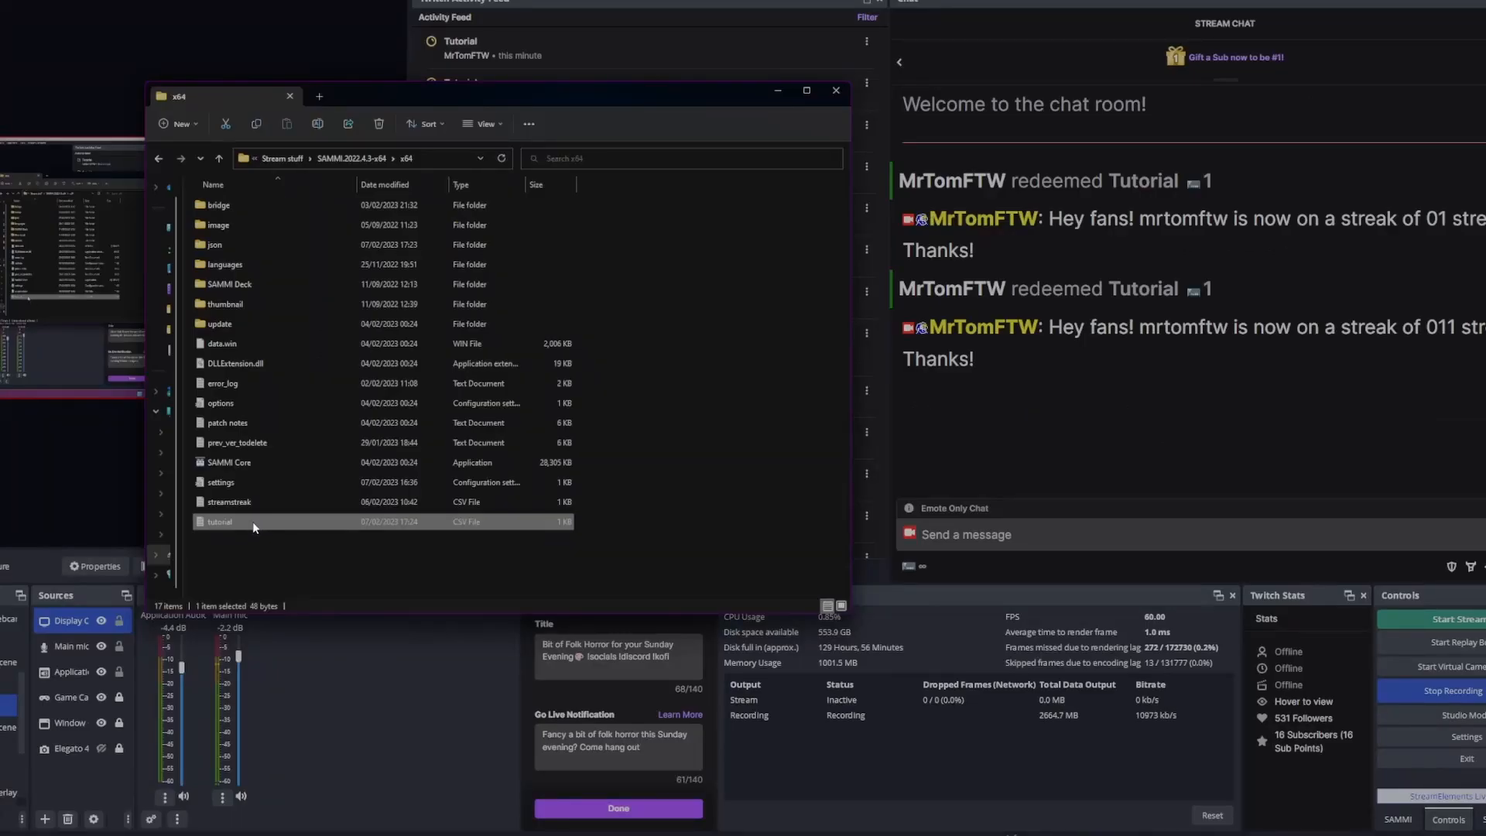
# Open the tutorial CSV file from the SAMMI x64 folder to check it, and redeem the Tutorial reward once more in Twitch chat
pyautogui.doubleClick(252, 522)
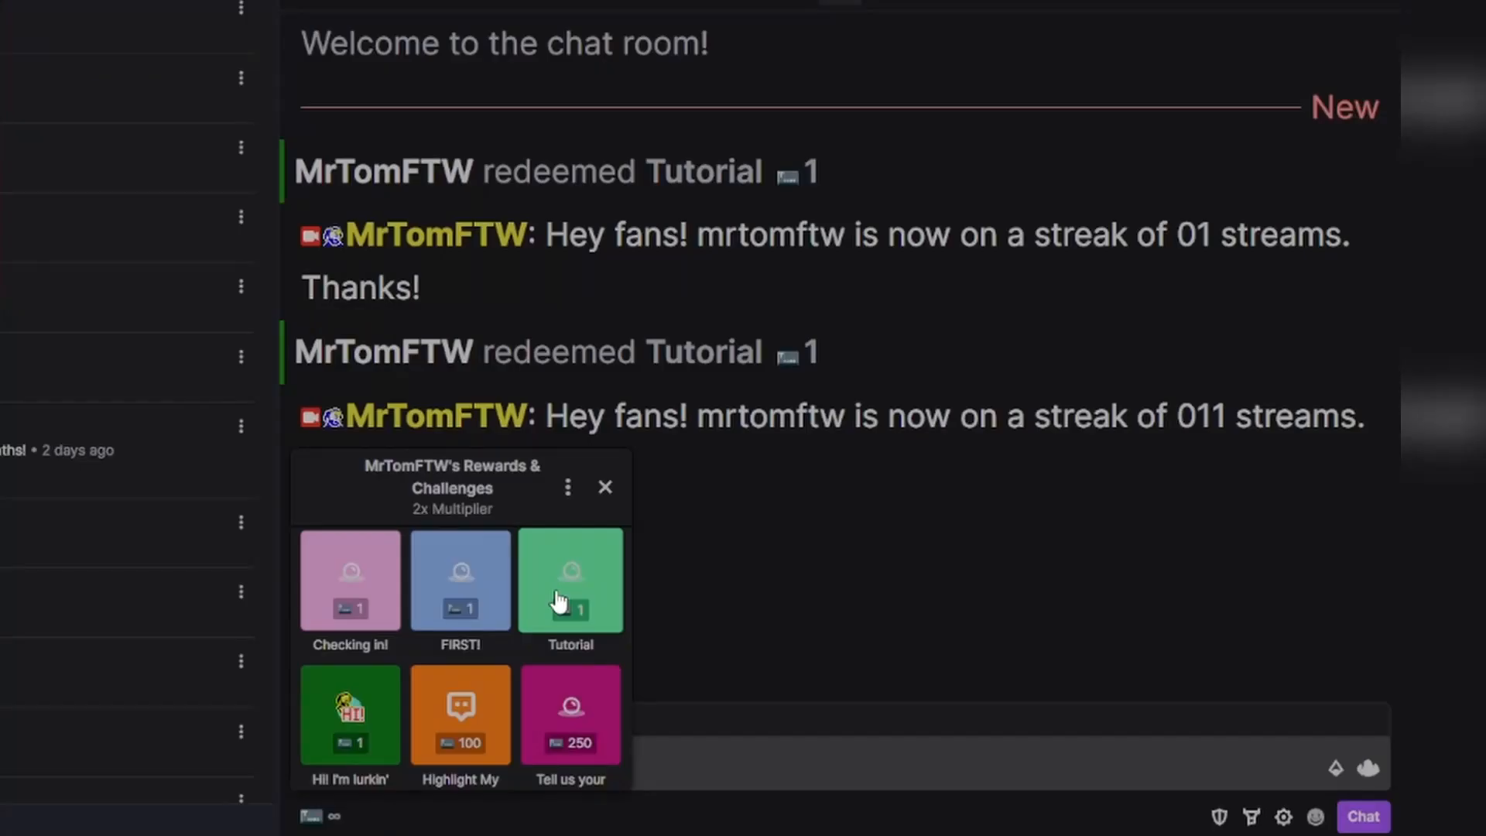
pyautogui.click(557, 602)
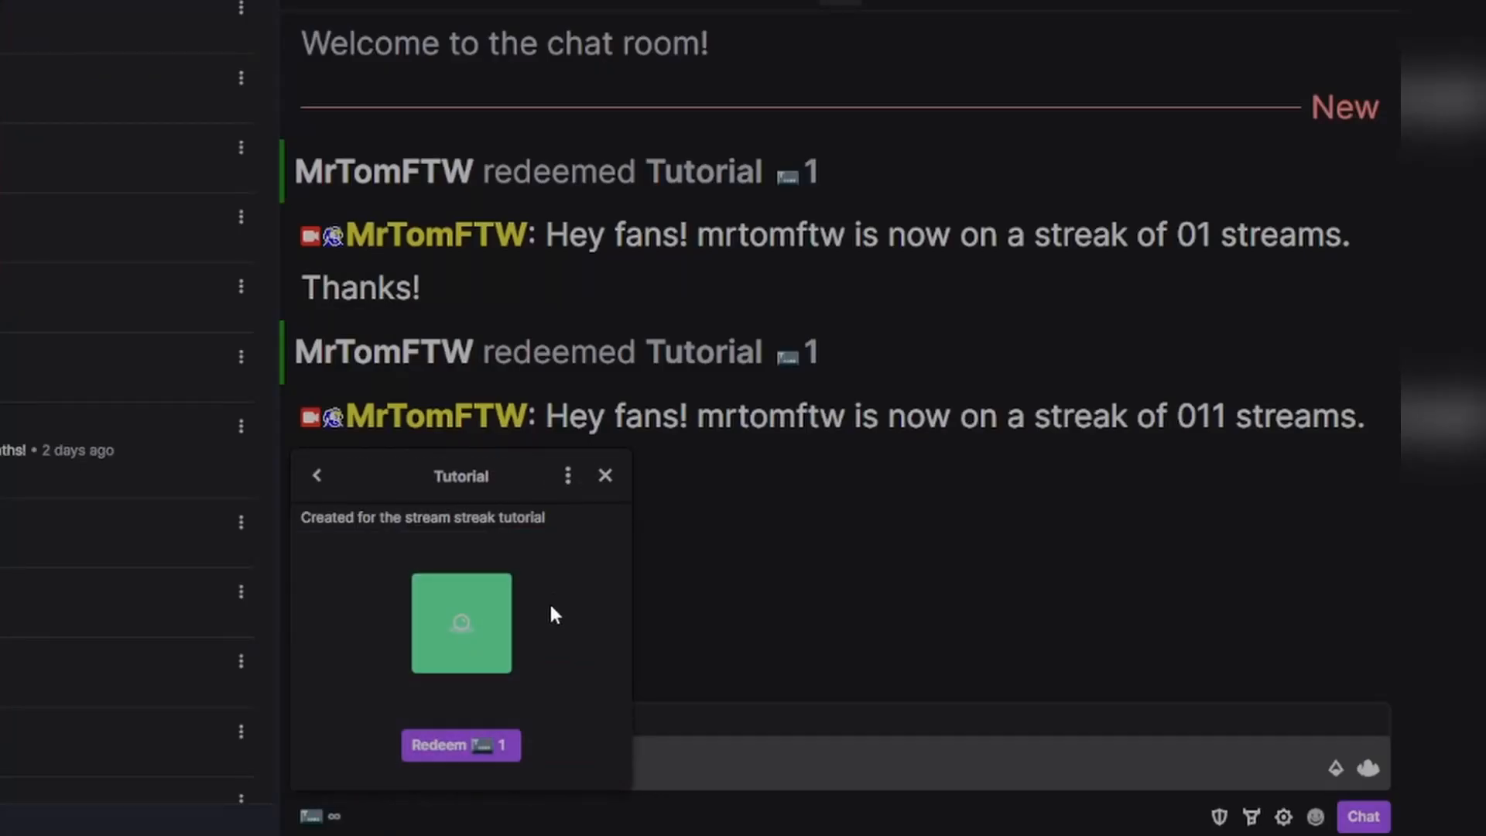
pyautogui.click(473, 747)
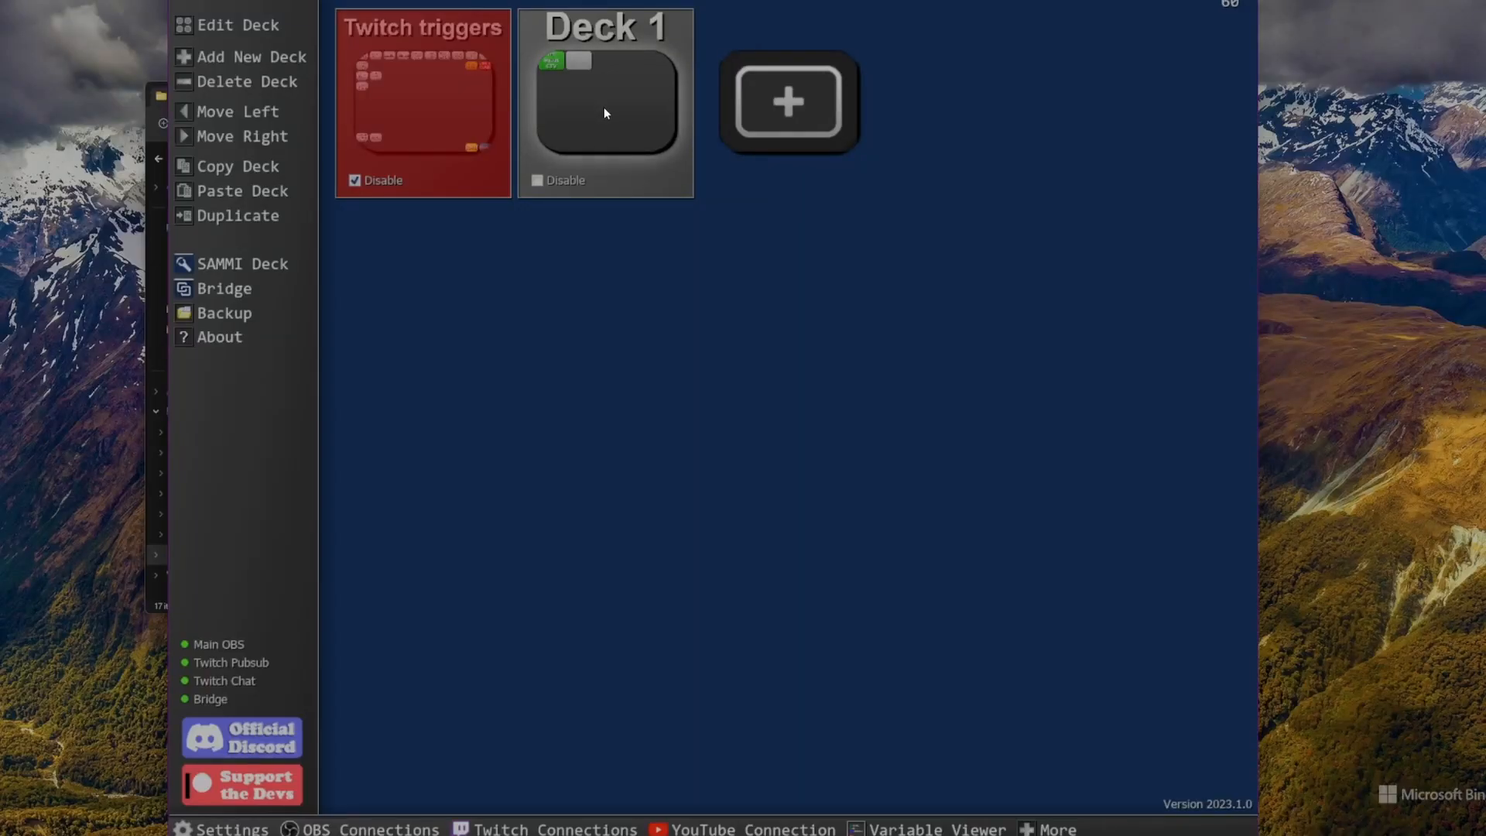
# Switch to SAMMI, open the commands of Deck 1's blank grey button, and add a String to Number command at the end
pyautogui.doubleClick(605, 113)
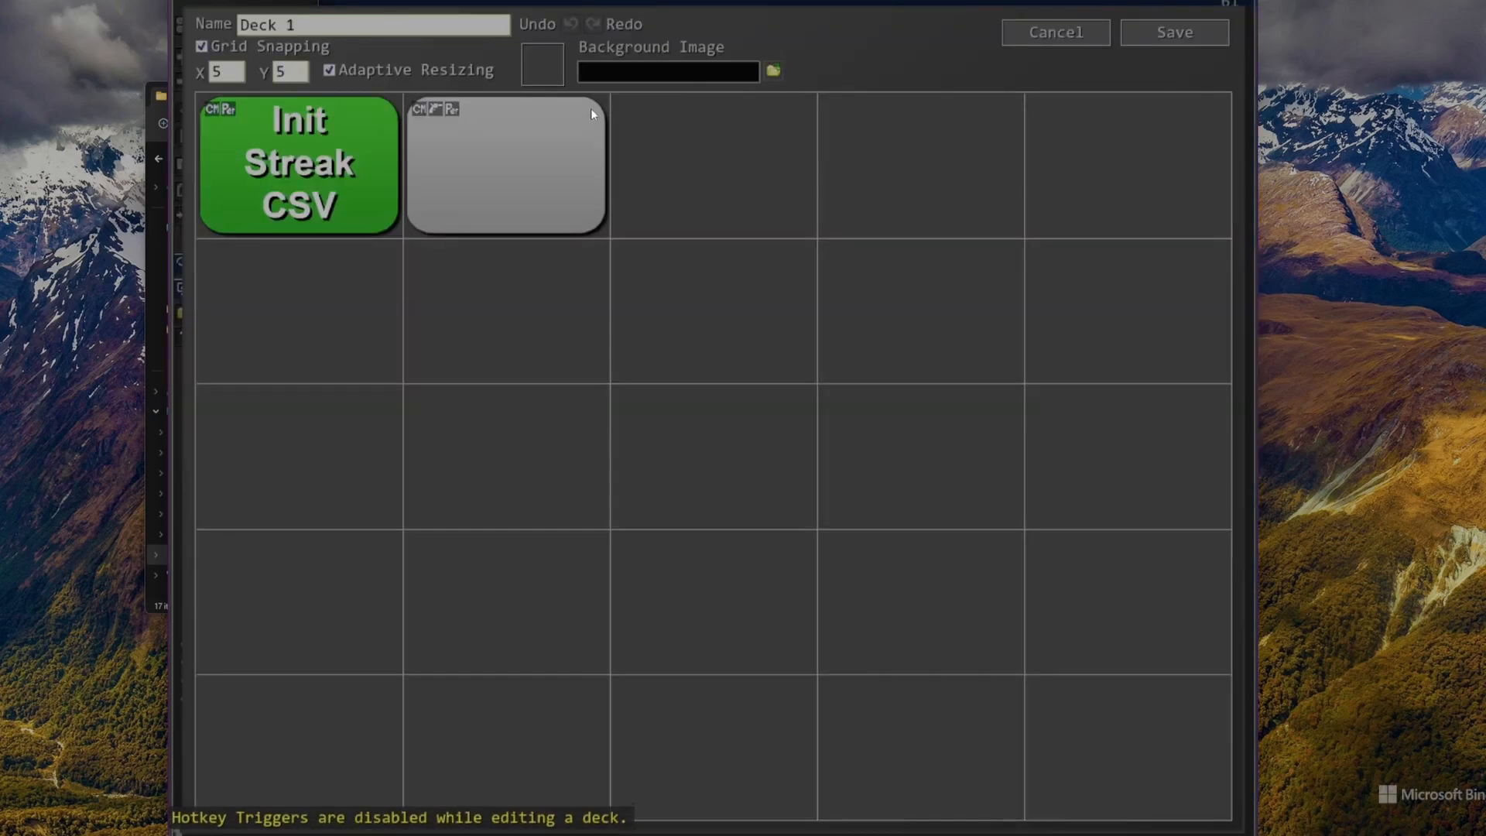
pyautogui.rightClick(507, 167)
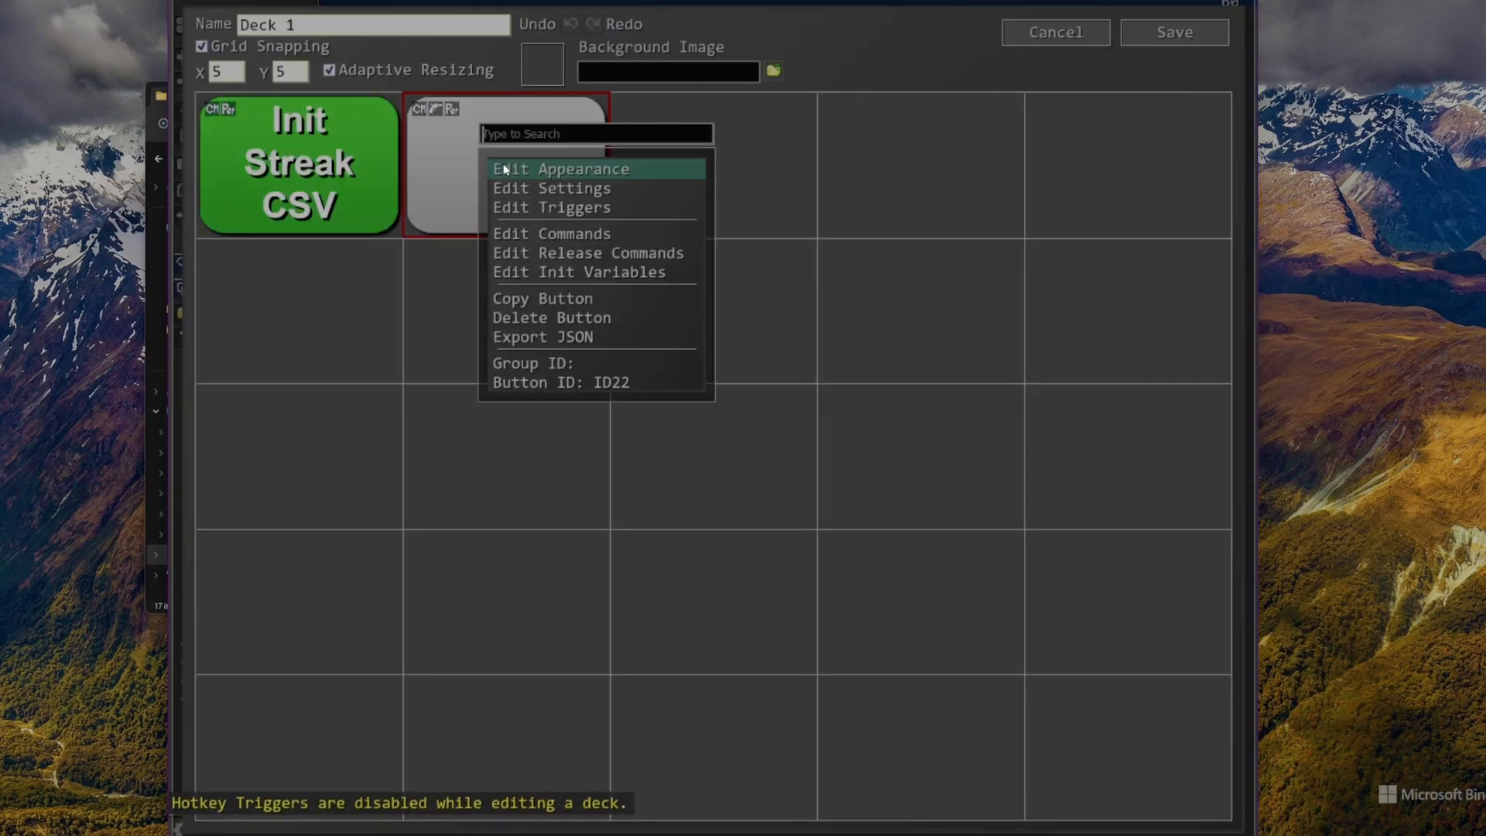
pyautogui.click(547, 233)
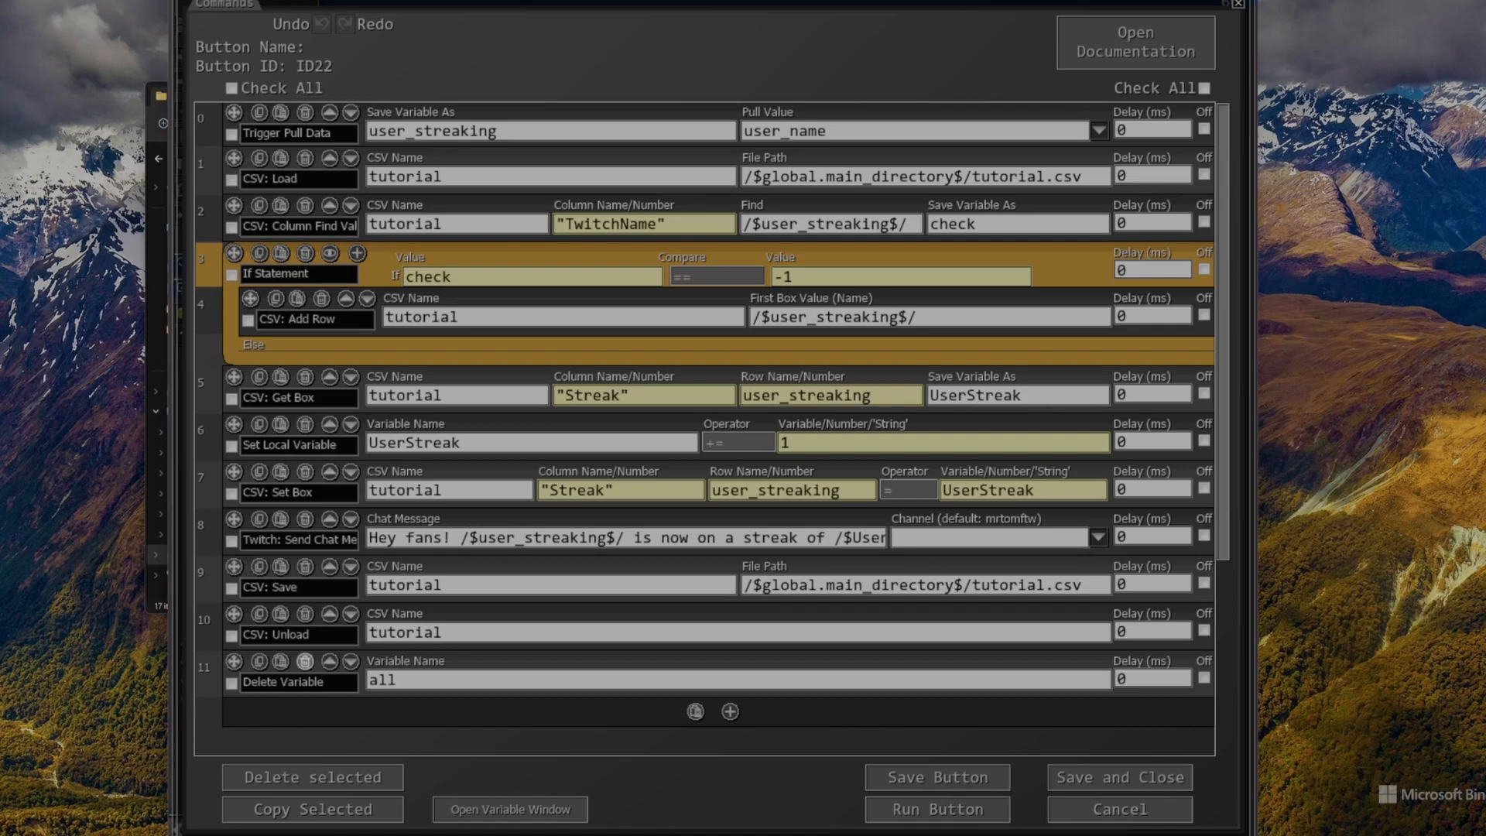
pyautogui.click(731, 712)
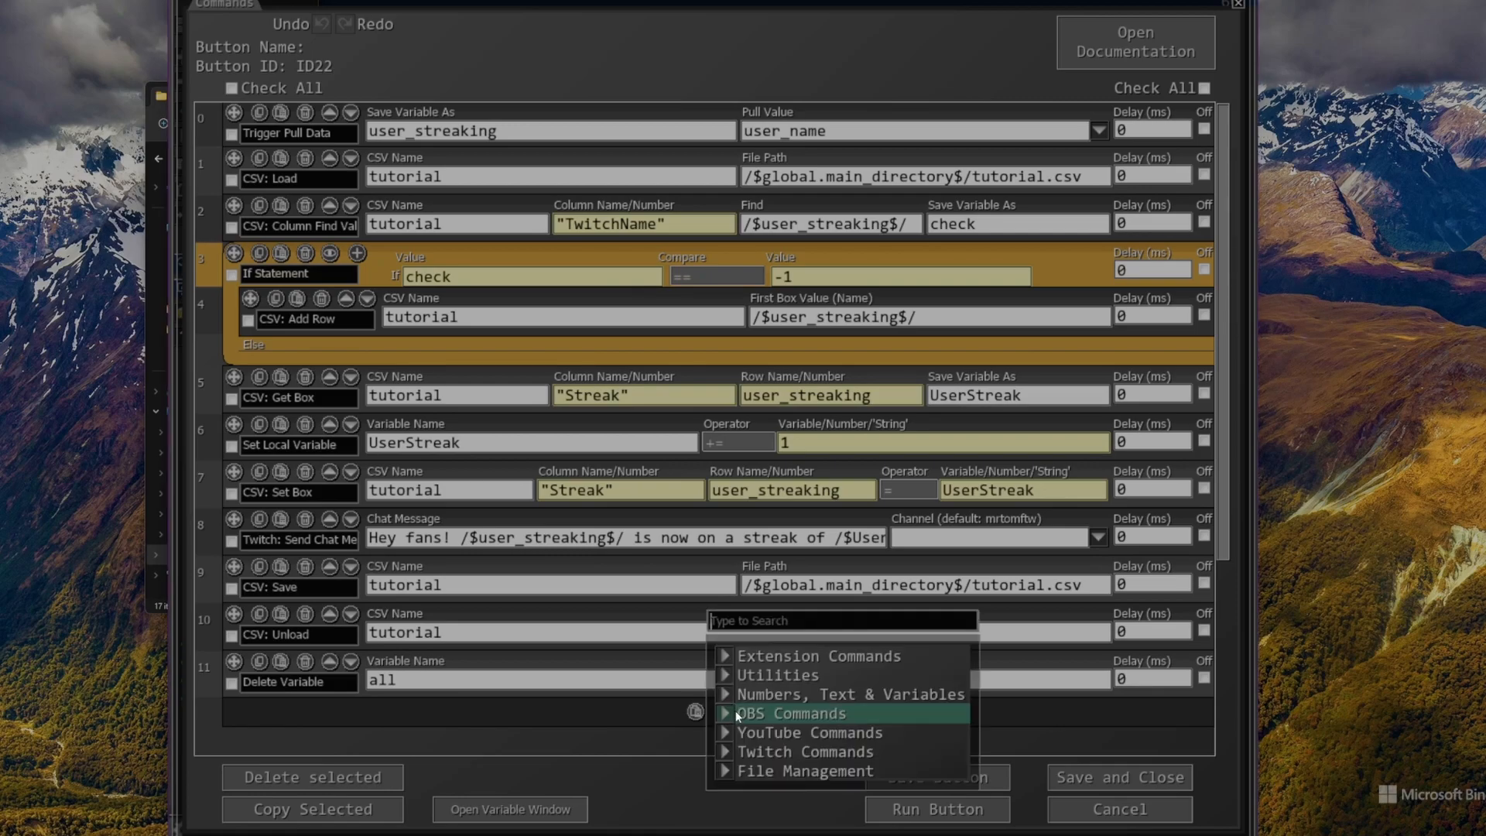
pyautogui.moveTo(801, 691)
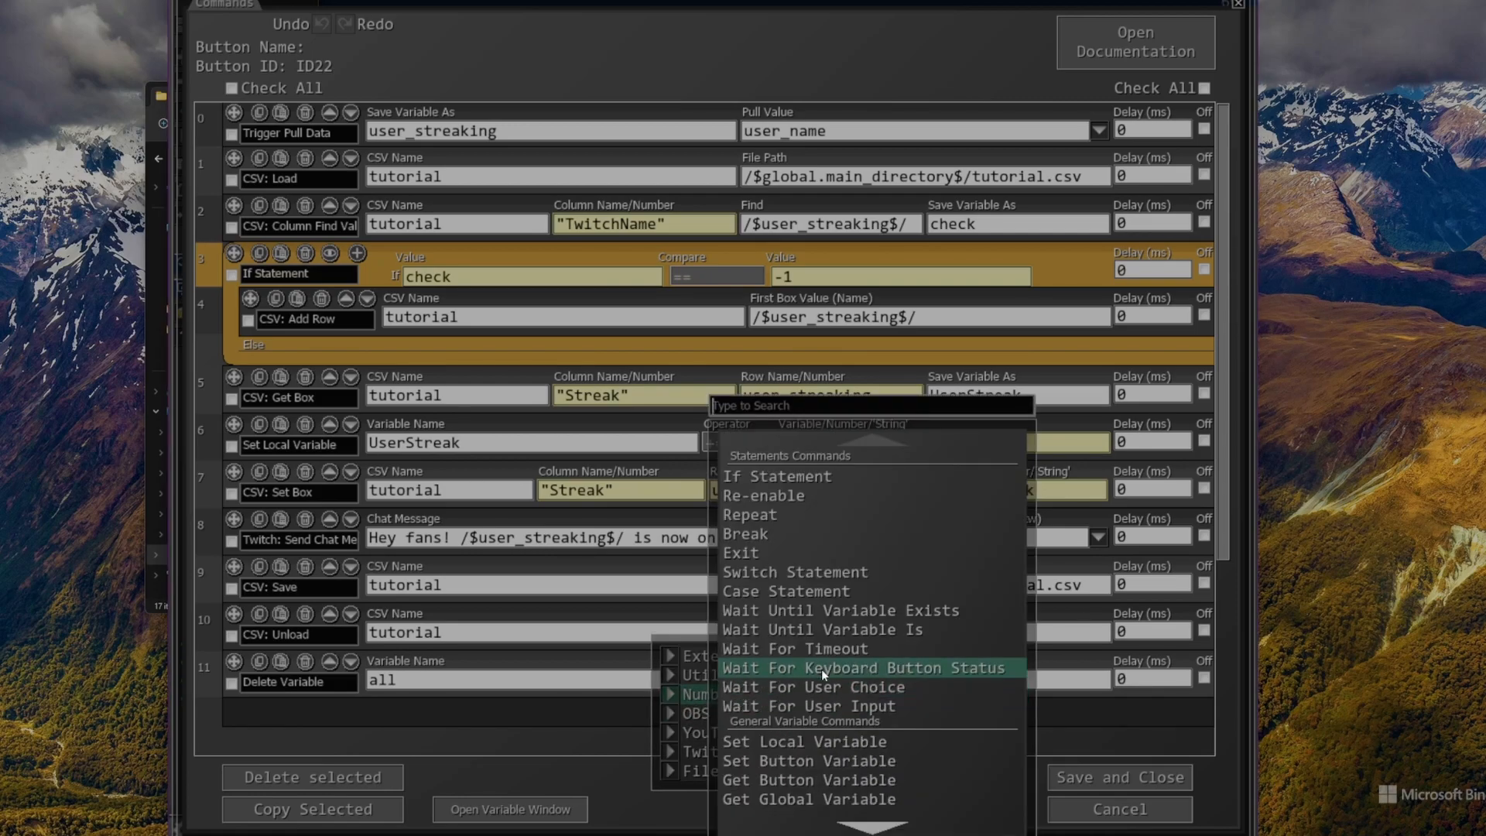
pyautogui.scroll(-5, 821, 667)
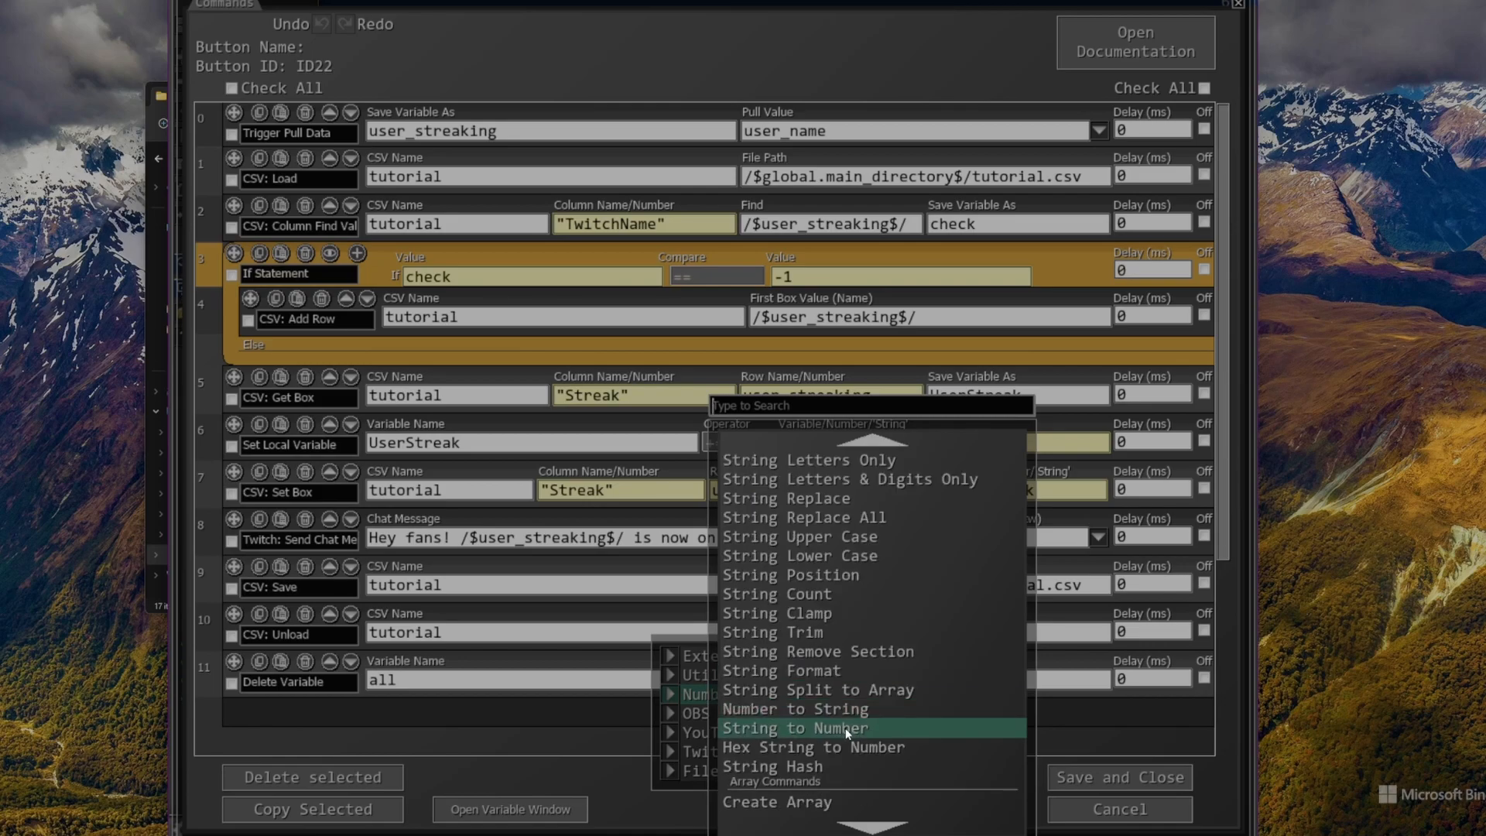
pyautogui.click(846, 727)
# Configure the String to Number command to convert UserStreak and save the result as UserStreakReal
pyautogui.click(577, 727)
pyautogui.write('UserST')
pyautogui.press('BackSpace')
pyautogui.press('BackSpace')
pyautogui.write('treak')
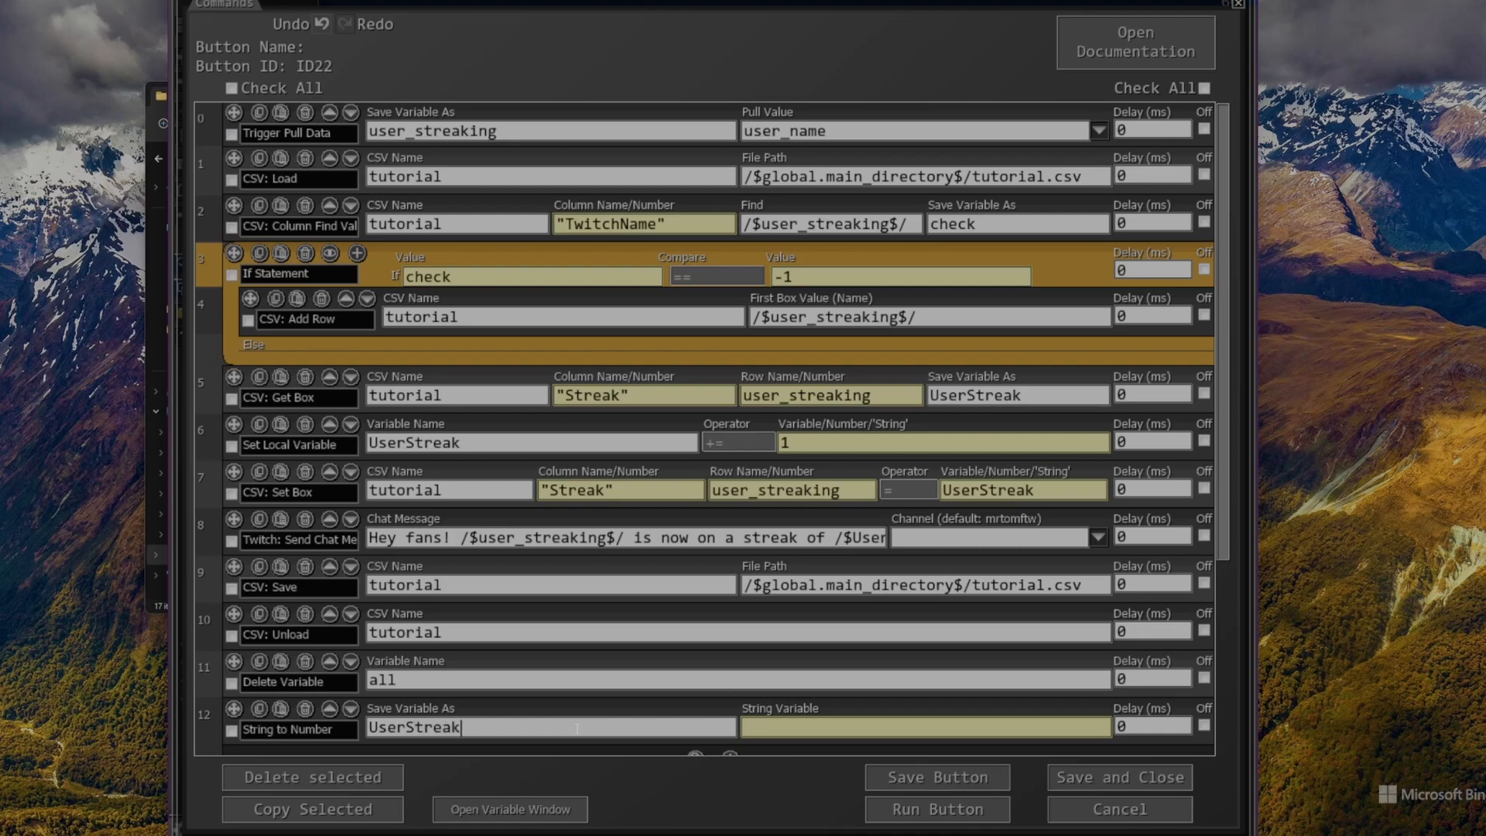
pyautogui.write('Real')
pyautogui.write('User')
pyautogui.write('Streak')
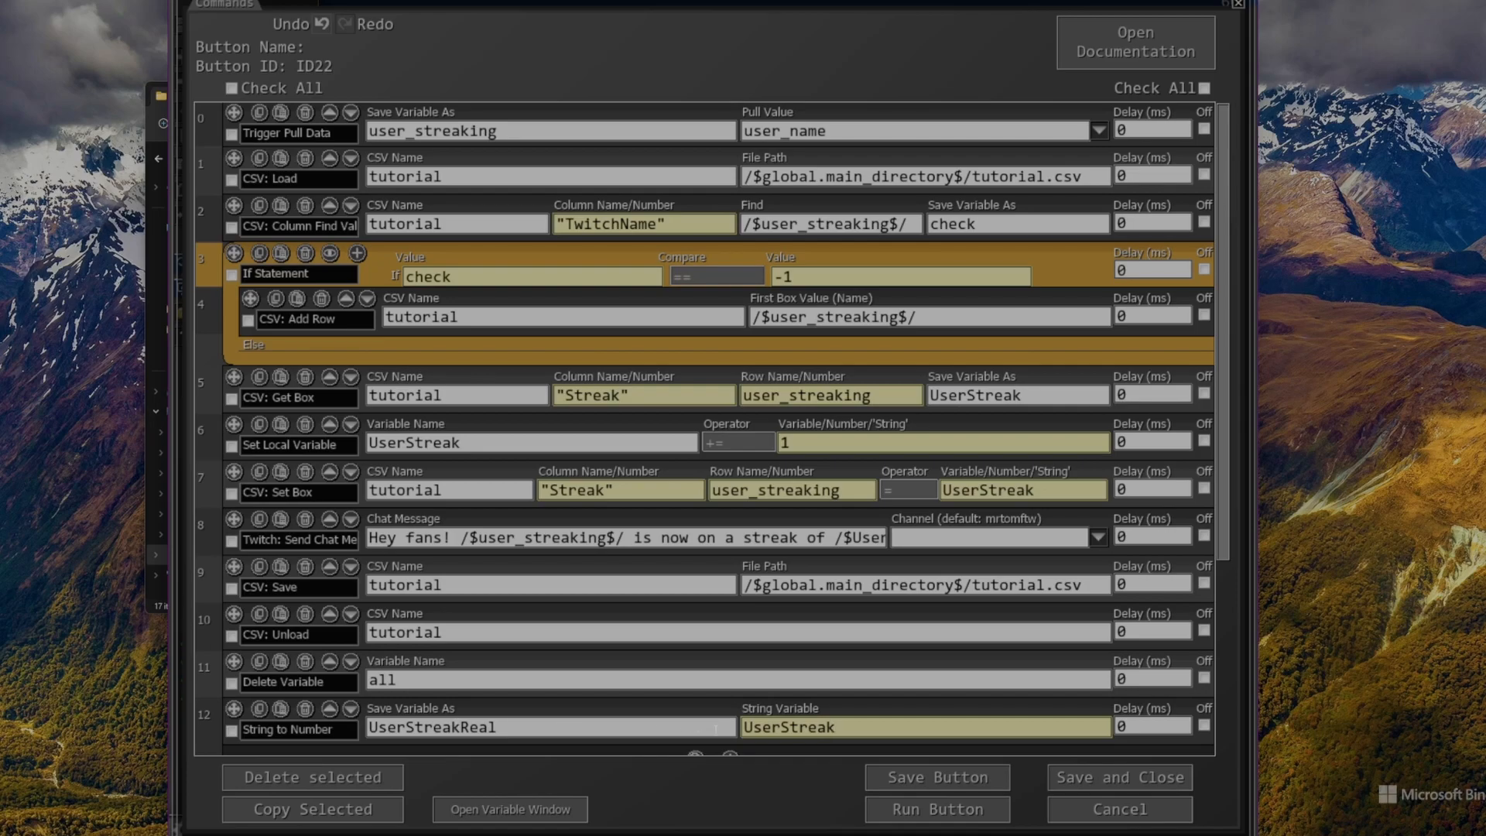
# Move the String to Number command up so it sits directly between CSV: Get Box and Set Local Variable
pyautogui.click(329, 709)
pyautogui.click(329, 662)
pyautogui.click(329, 614)
pyautogui.click(329, 567)
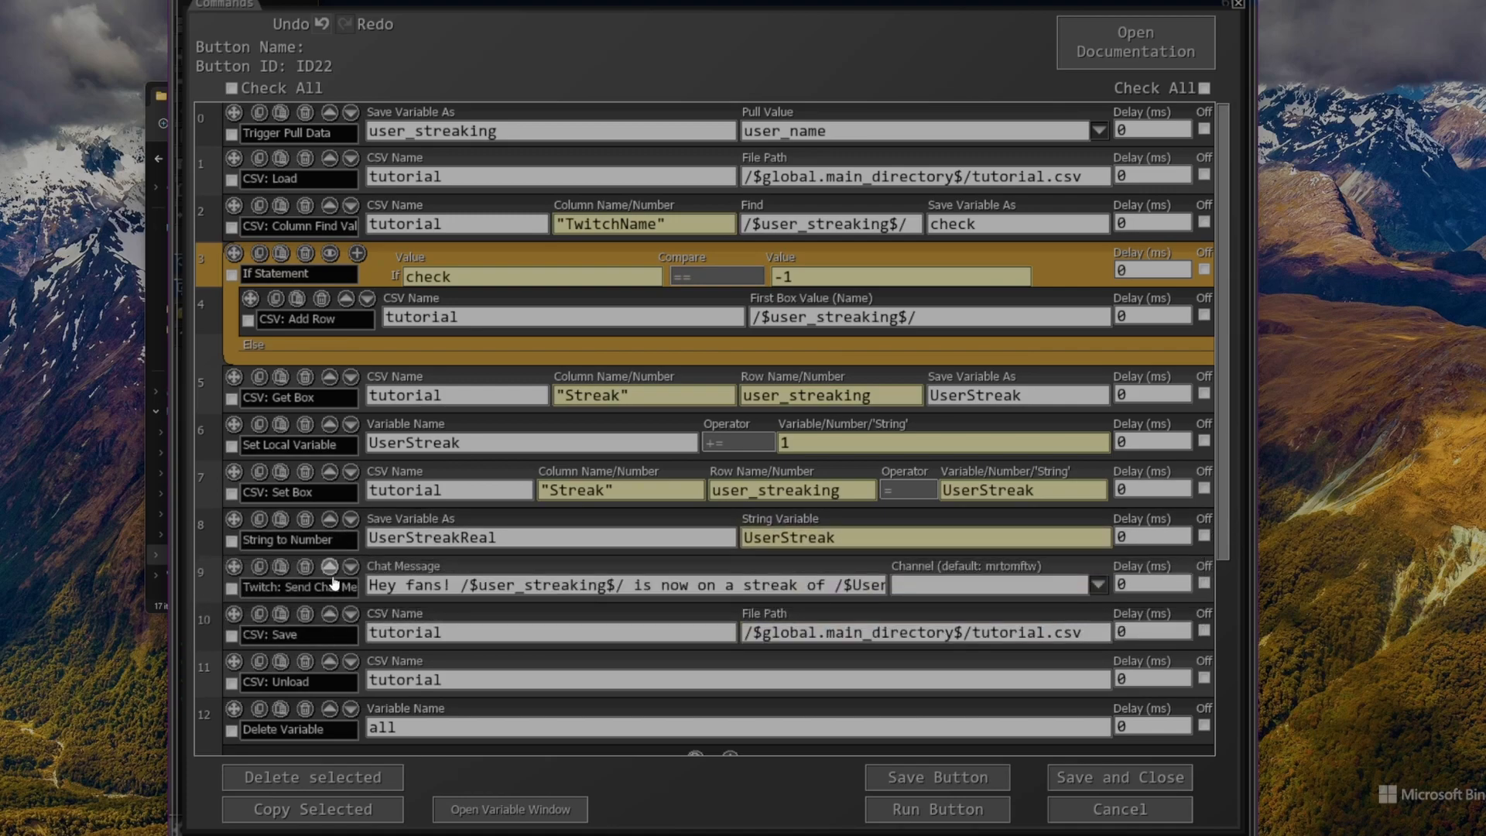
pyautogui.click(329, 519)
pyautogui.click(330, 473)
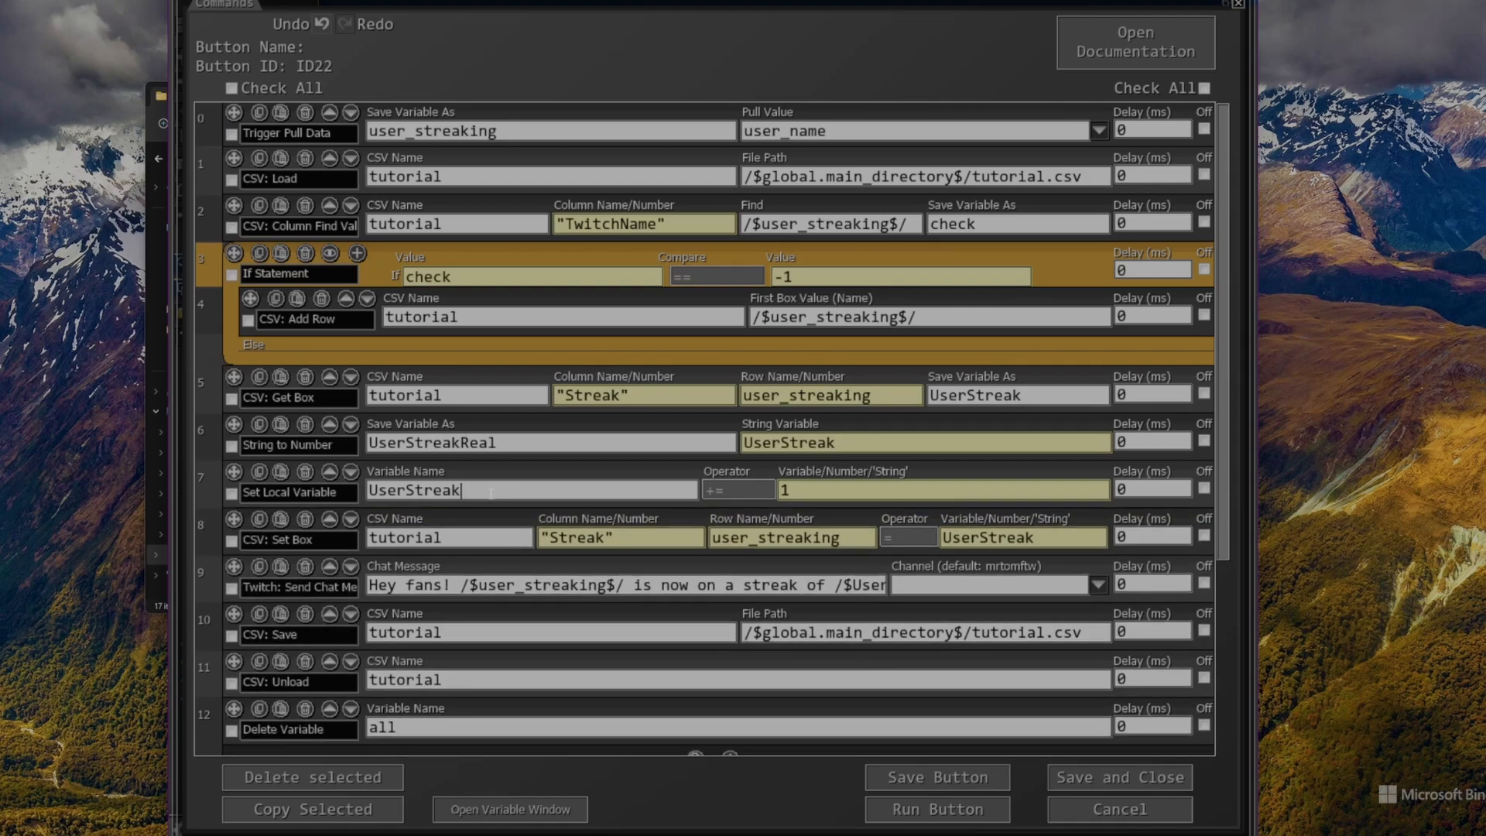
# Replace UserStreak with UserStreakReal in the Set Local Variable, CSV: Set Box and chat message commands, and save and close the commands
pyautogui.write('RealReal')
pyautogui.click(874, 585)
pyautogui.write('Streak$/')
pyautogui.press('Left')
pyautogui.write('Real')
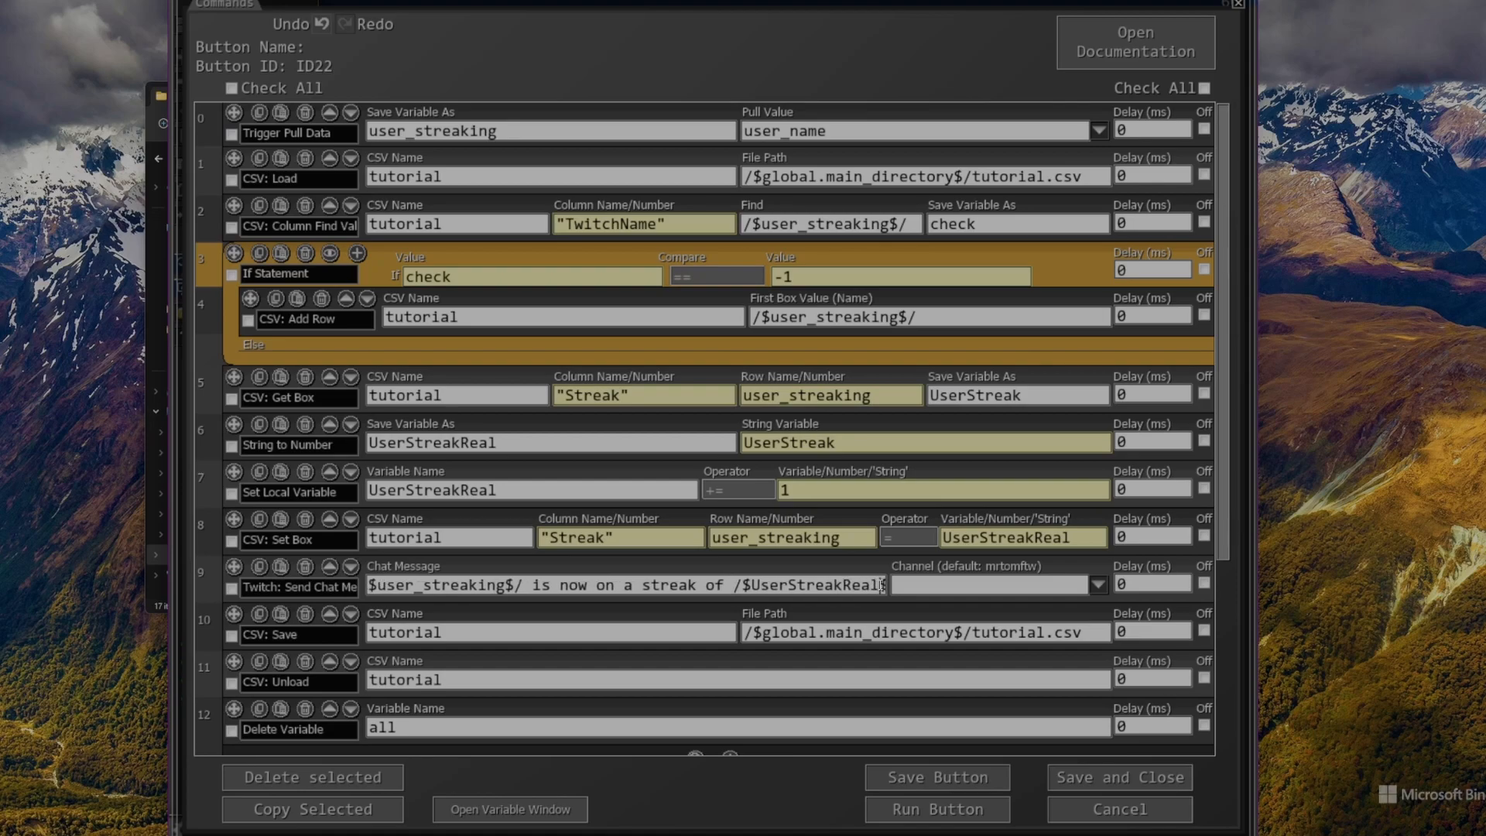
pyautogui.click(1090, 778)
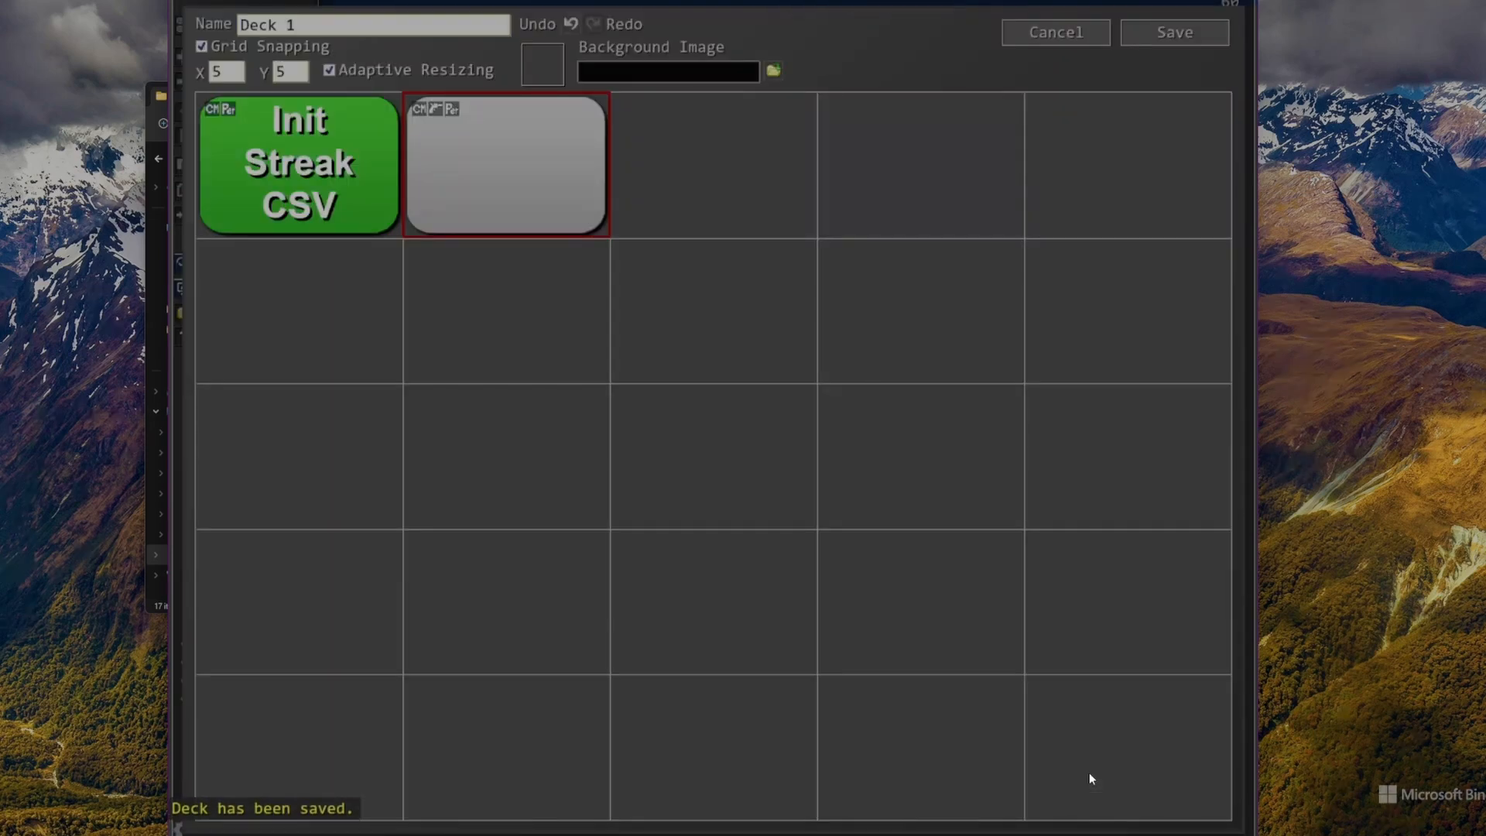
# Set the blank grey button's display text to "User streaking" on two lines and its colour to C01E50, and save the appearance
pyautogui.rightClick(498, 162)
pyautogui.click(499, 164)
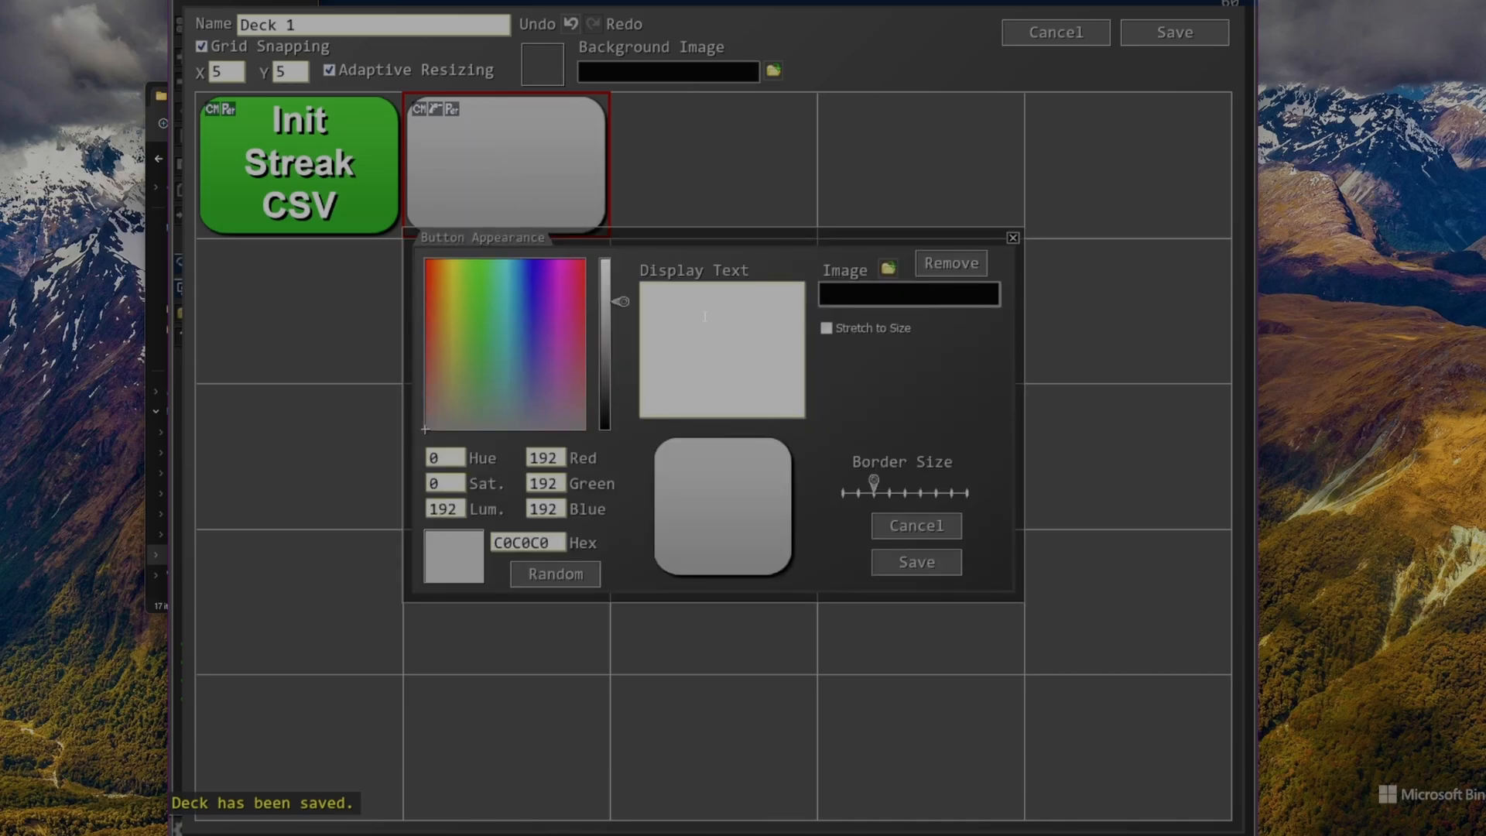
pyautogui.write('User')
pyautogui.press('Return')
pyautogui.write('streaking')
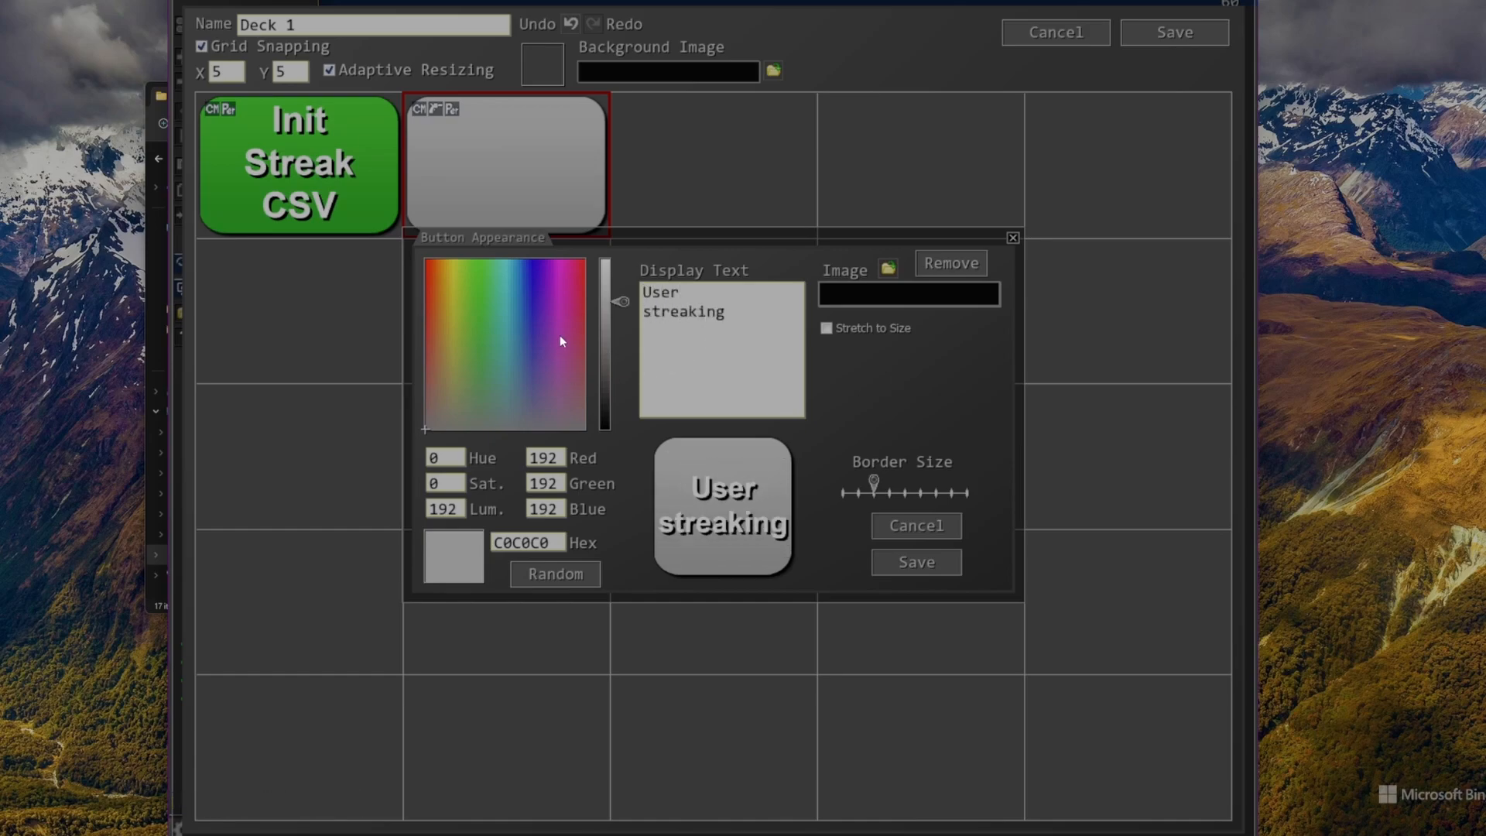
pyautogui.moveTo(568, 303); pyautogui.dragTo(577, 288)
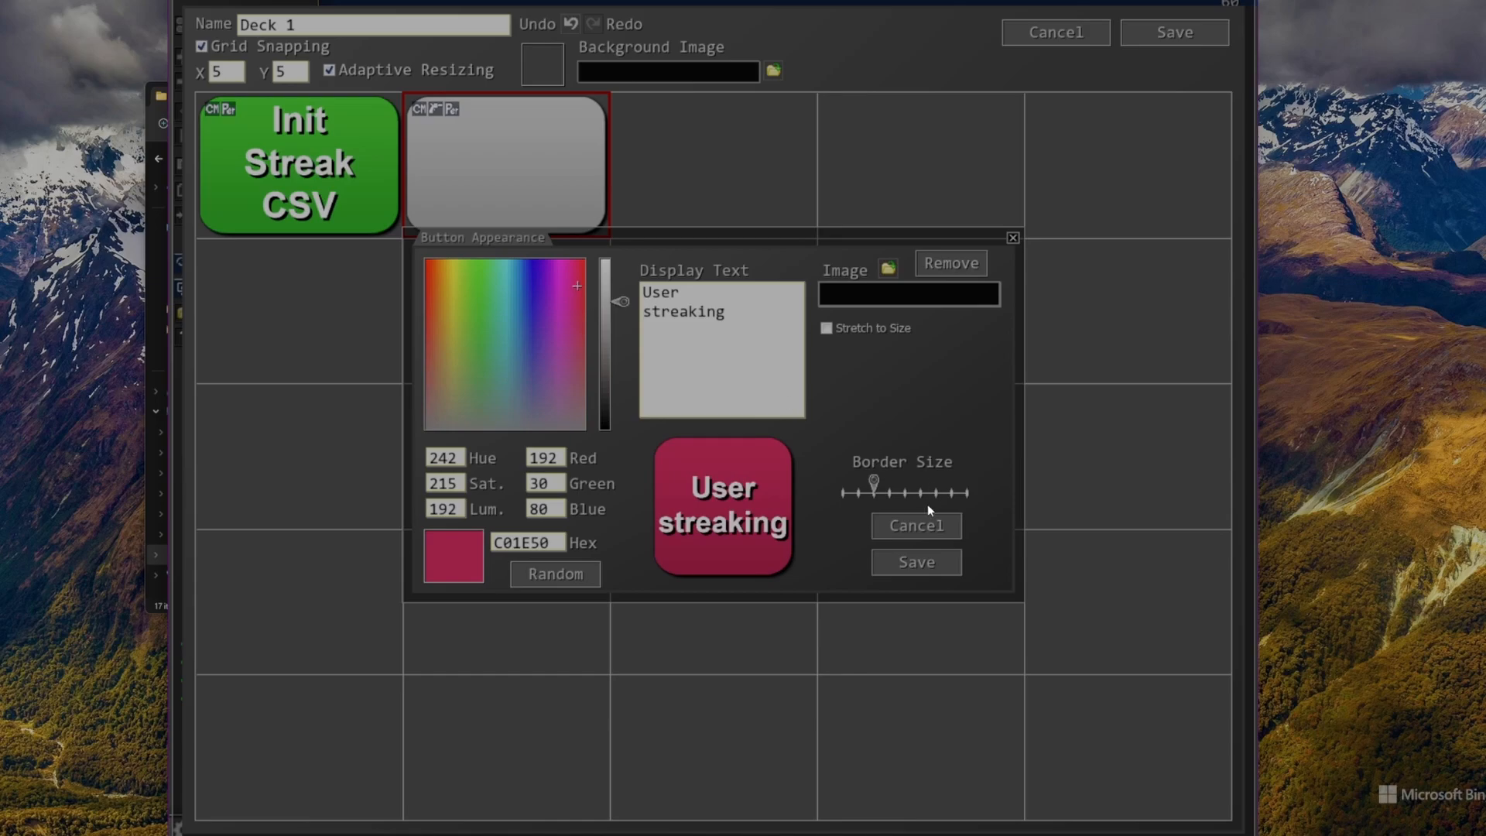
pyautogui.click(916, 562)
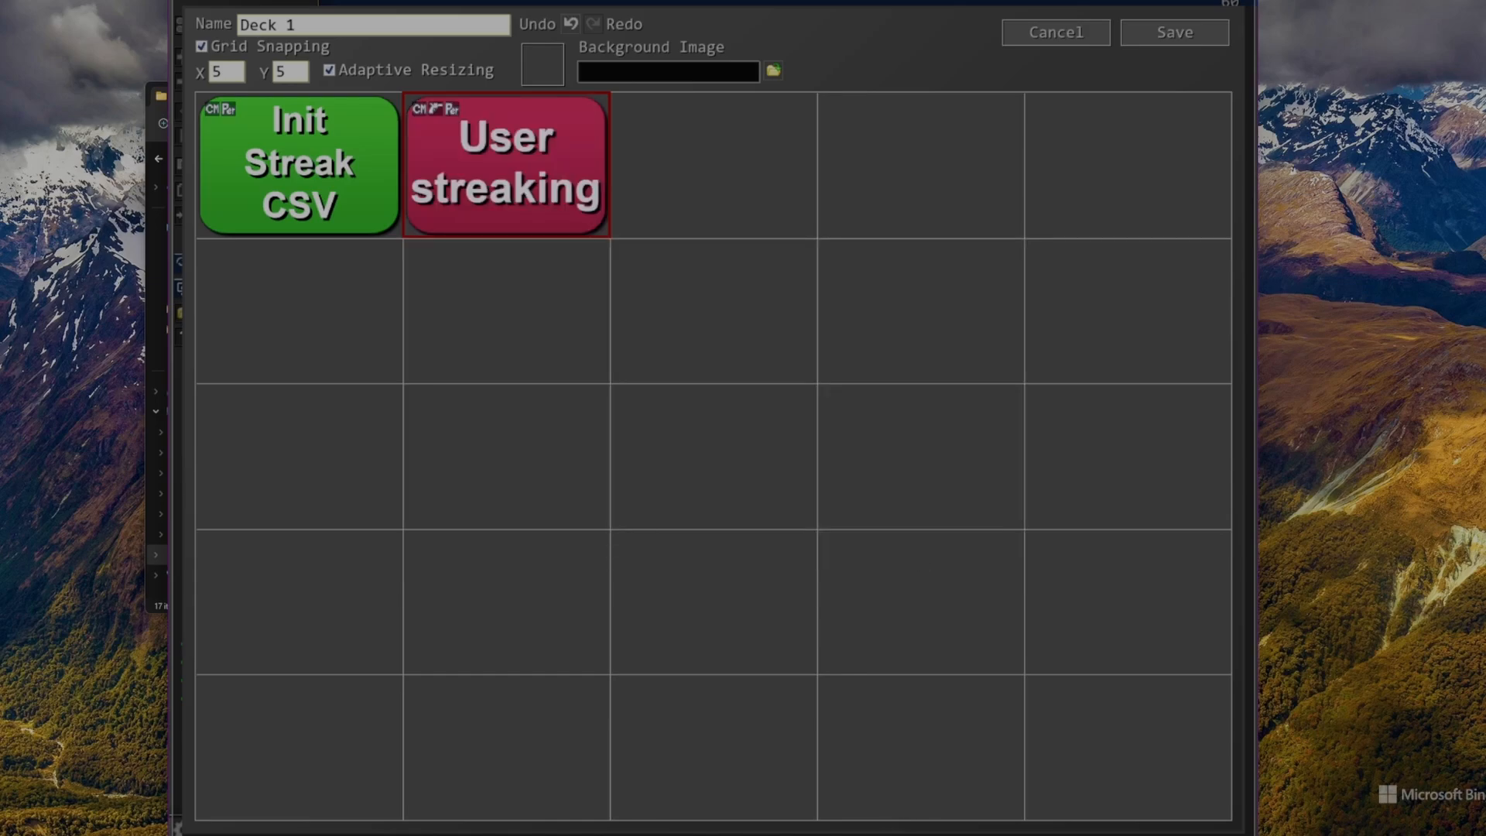
# Switch to Notepad and delete the user's 0111 streak row from the tutorial CSV
pyautogui.hotkey('alt', 'Tab')
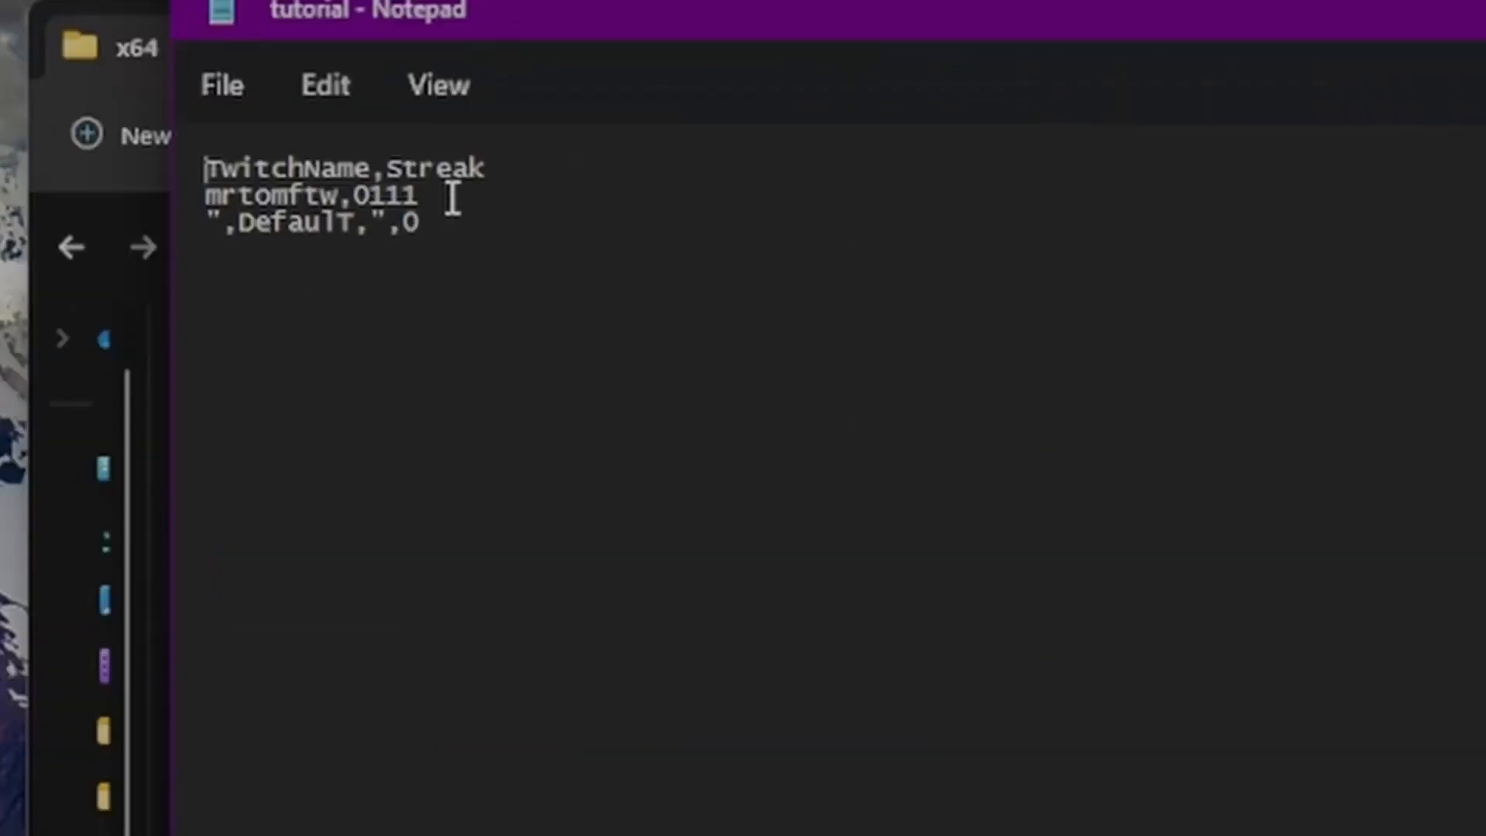
pyautogui.moveTo(274, 140); pyautogui.dragTo(189, 146)
pyautogui.press('BackSpace')
pyautogui.press('BackSpace')
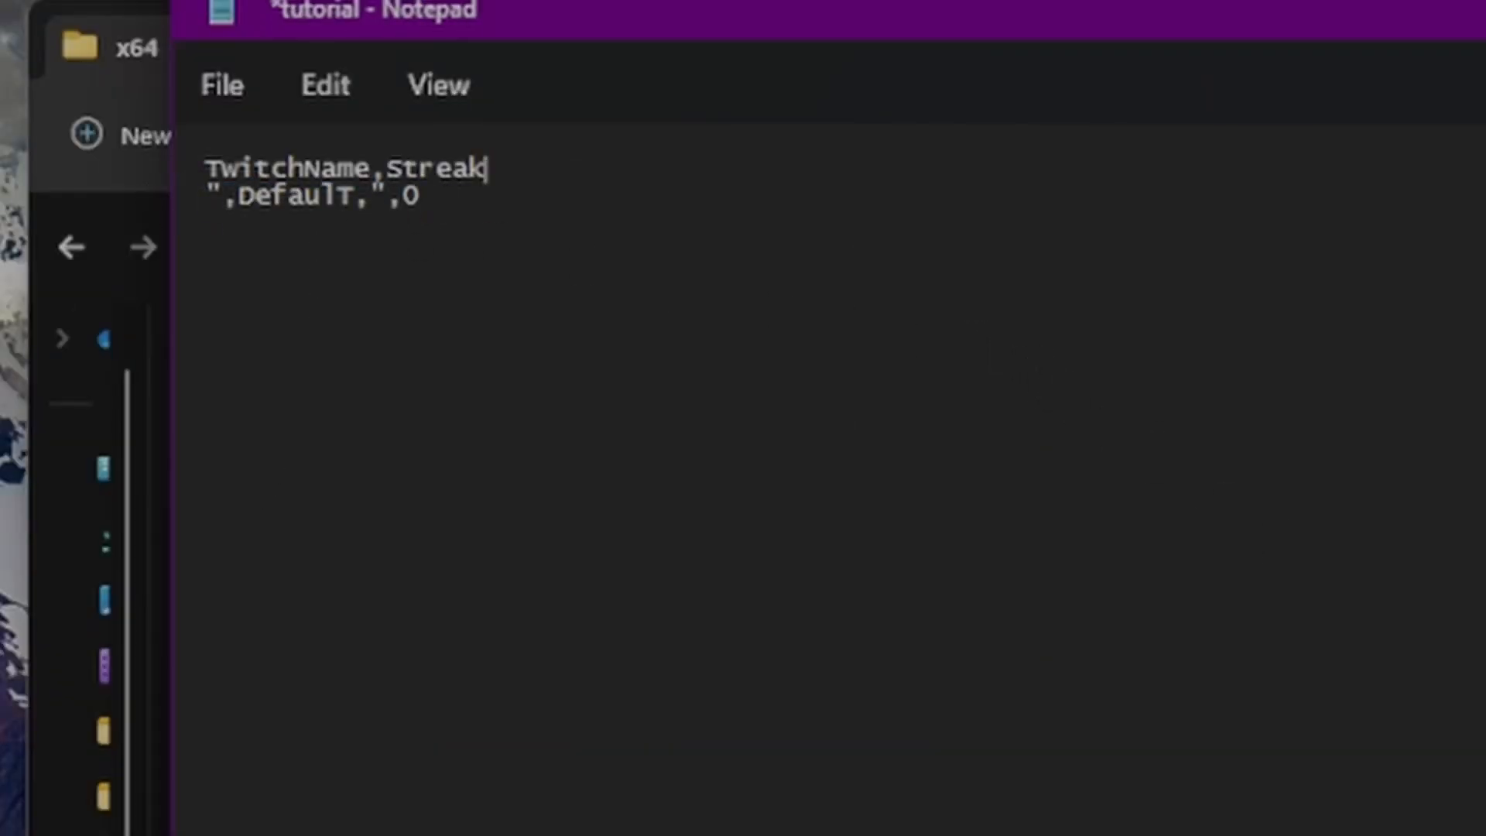
# Switch to the Twitch chat and redeem the Tutorial channel point reward to test the streak button
pyautogui.hotkey('alt', 'Tab')
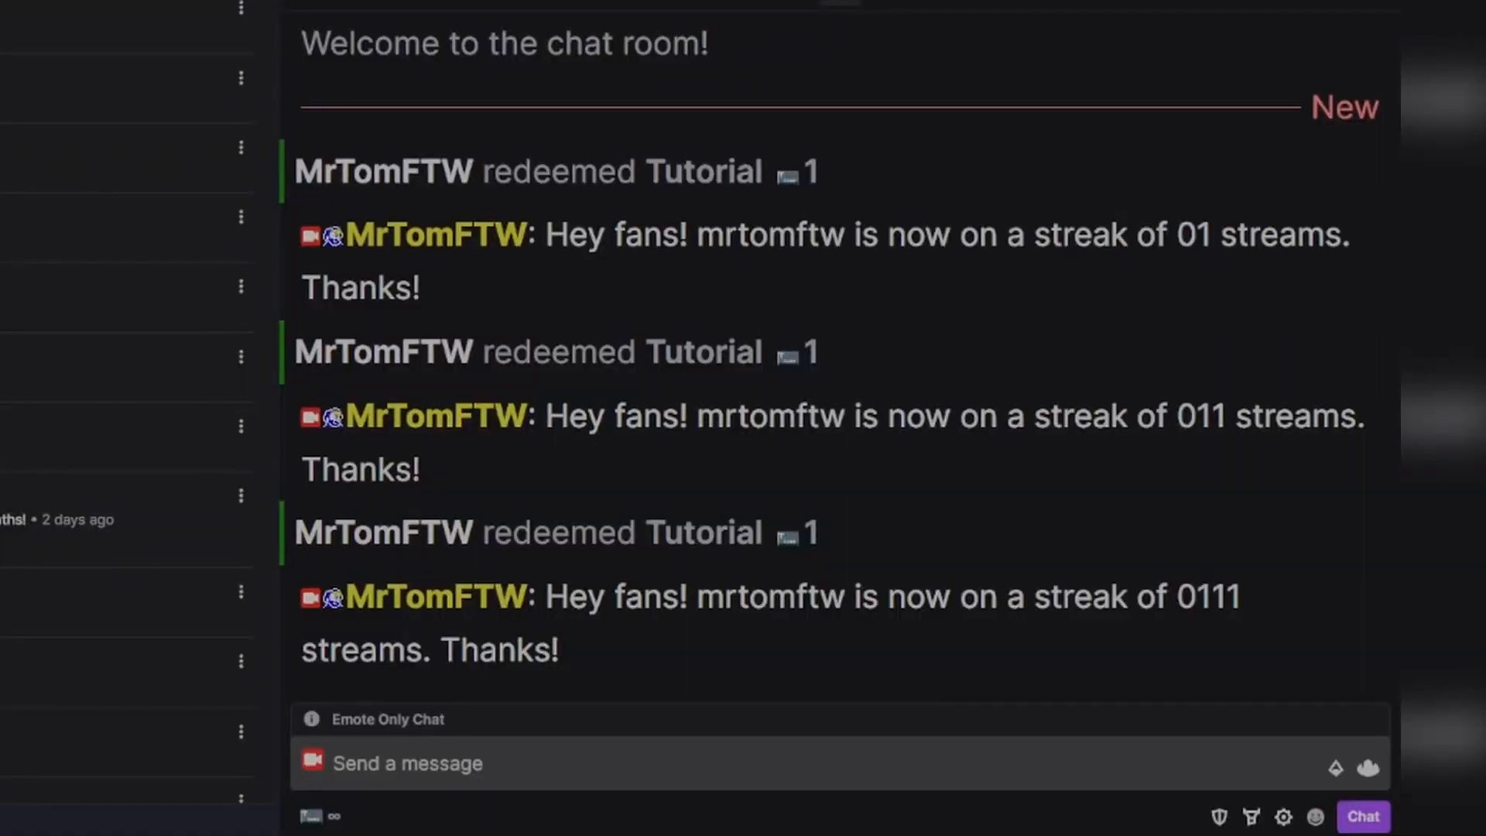
pyautogui.click(312, 817)
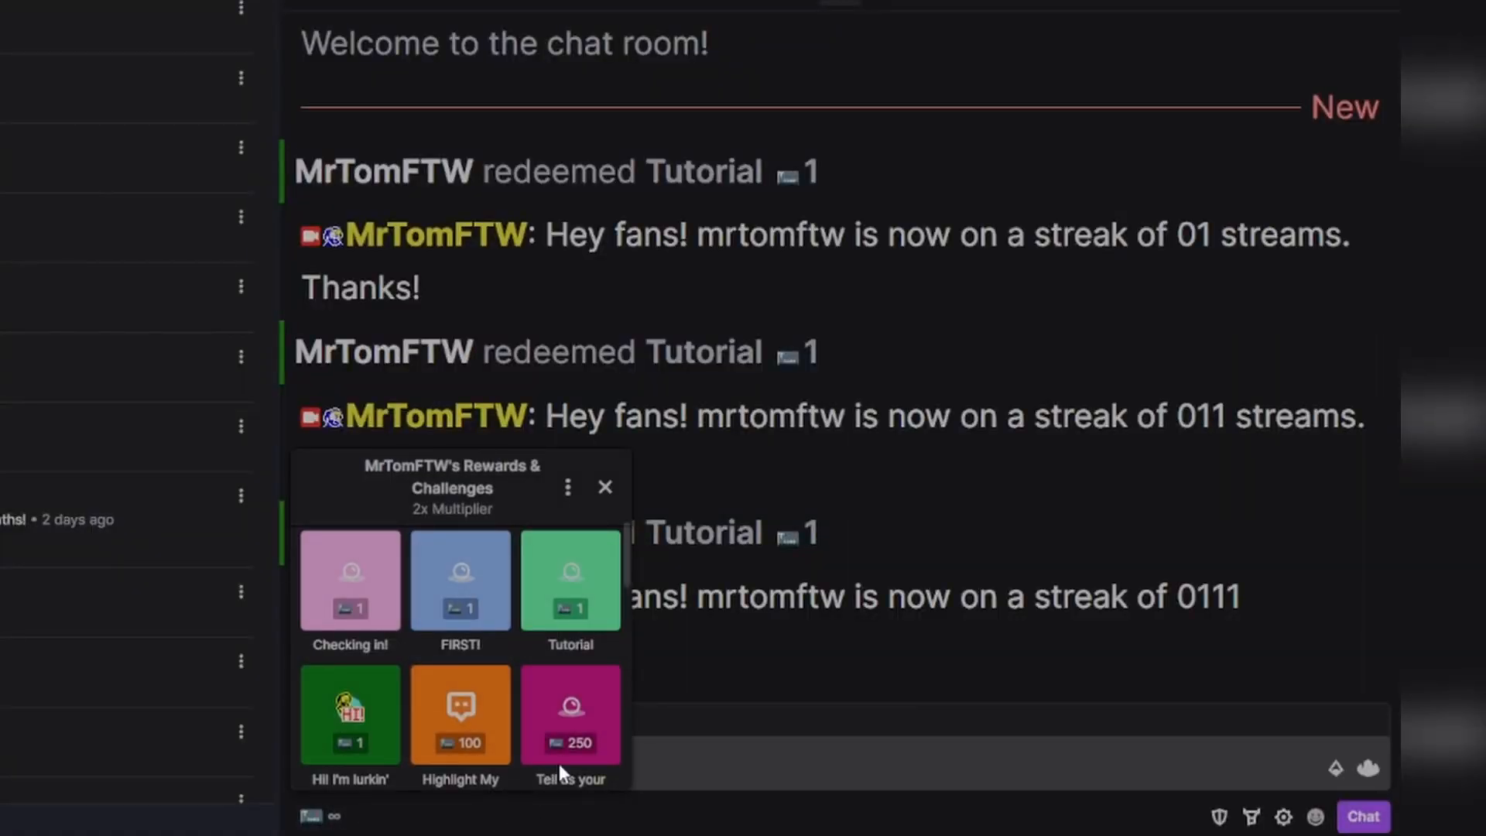
pyautogui.click(590, 637)
pyautogui.click(493, 747)
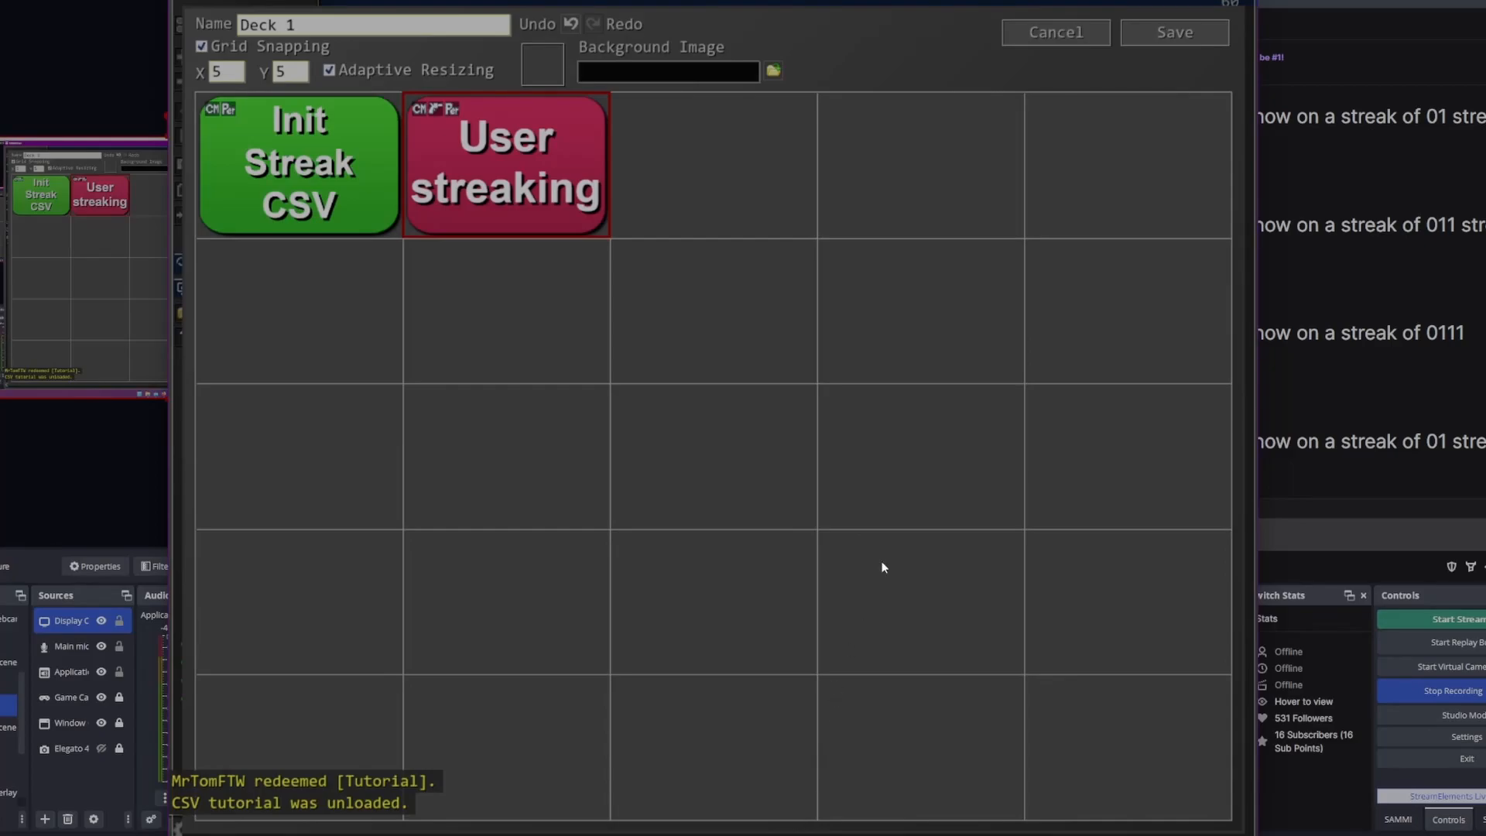
# Save Deck 1, and remove the user's row from the tutorial CSV file again in Notepad
pyautogui.click(1176, 37)
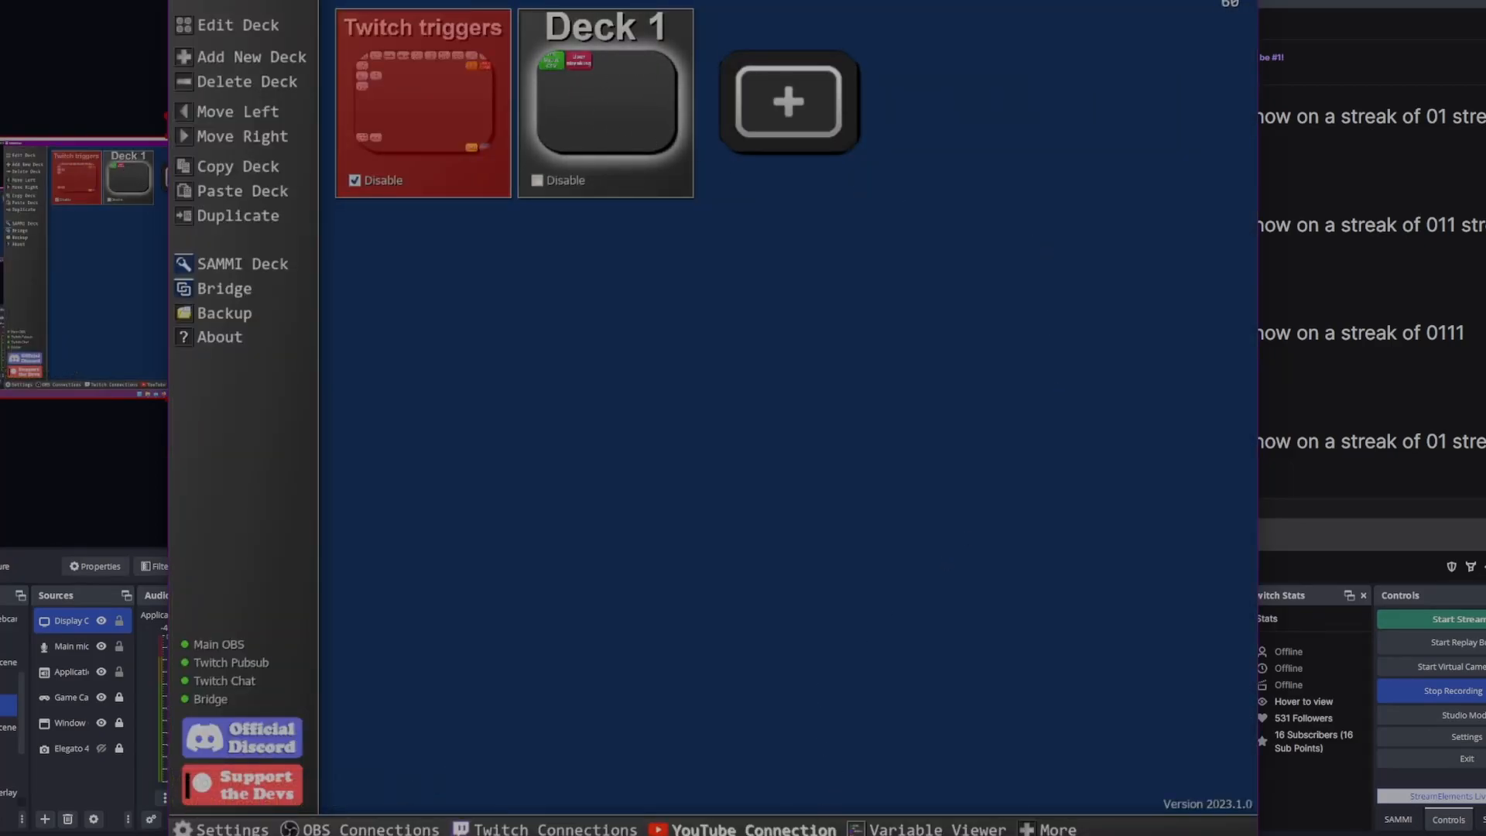
pyautogui.click(753, 829)
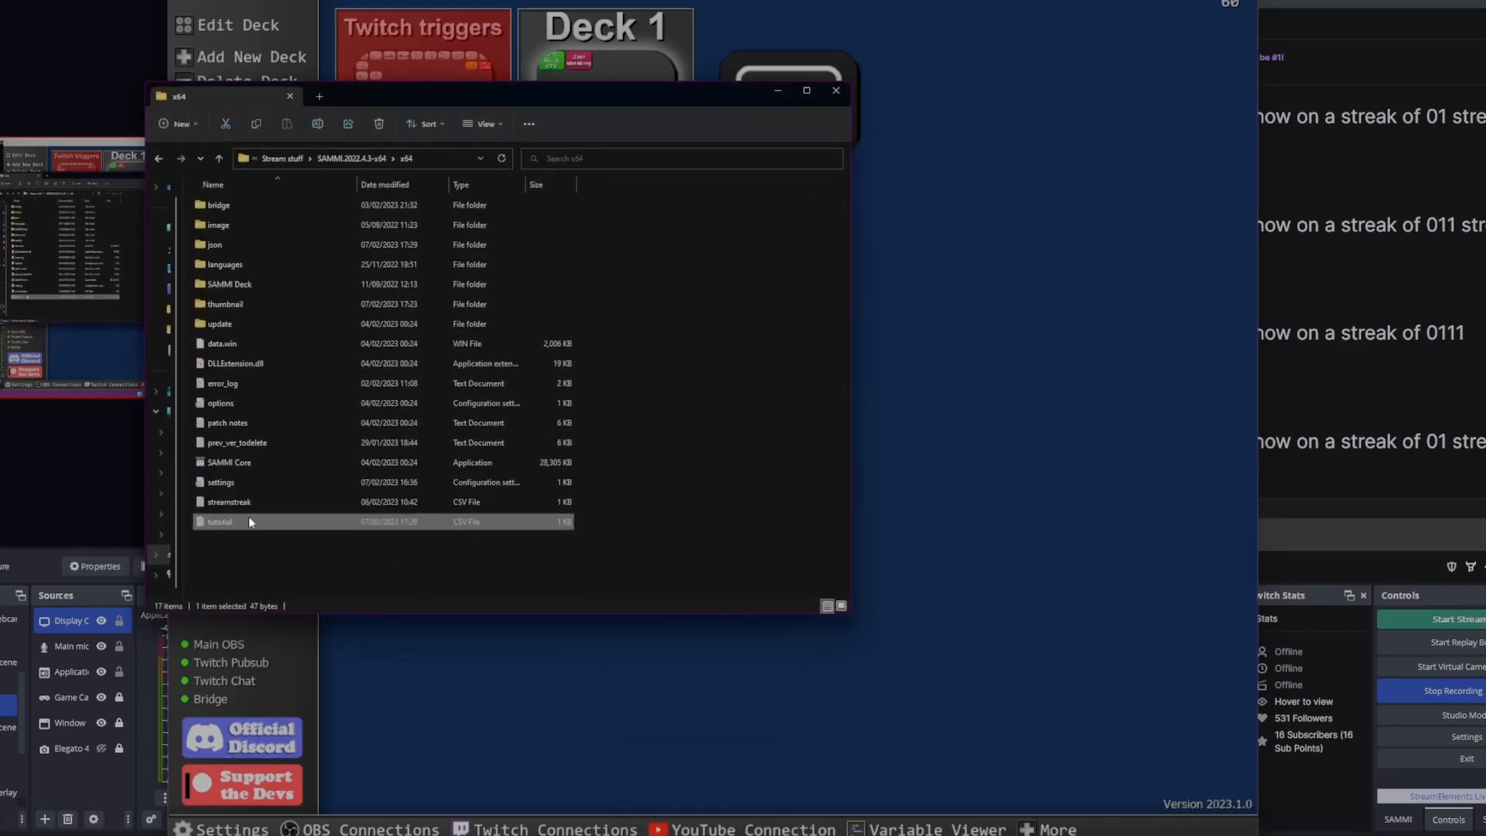
pyautogui.doubleClick(249, 517)
pyautogui.moveTo(267, 143); pyautogui.dragTo(196, 143)
pyautogui.press('BackSpace')
pyautogui.press('BackSpace')
pyautogui.click(206, 114)
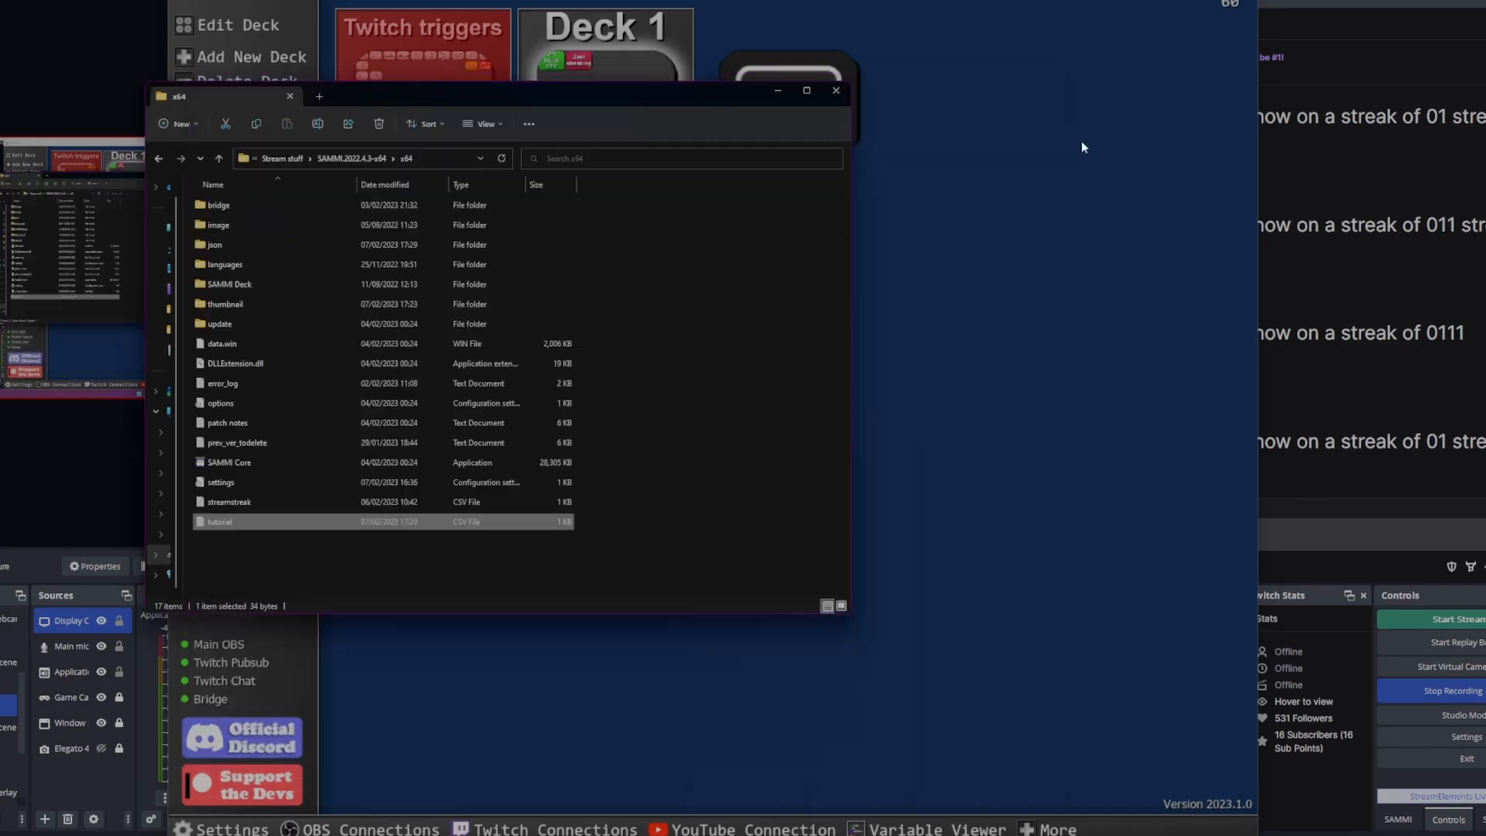
pyautogui.click(1081, 147)
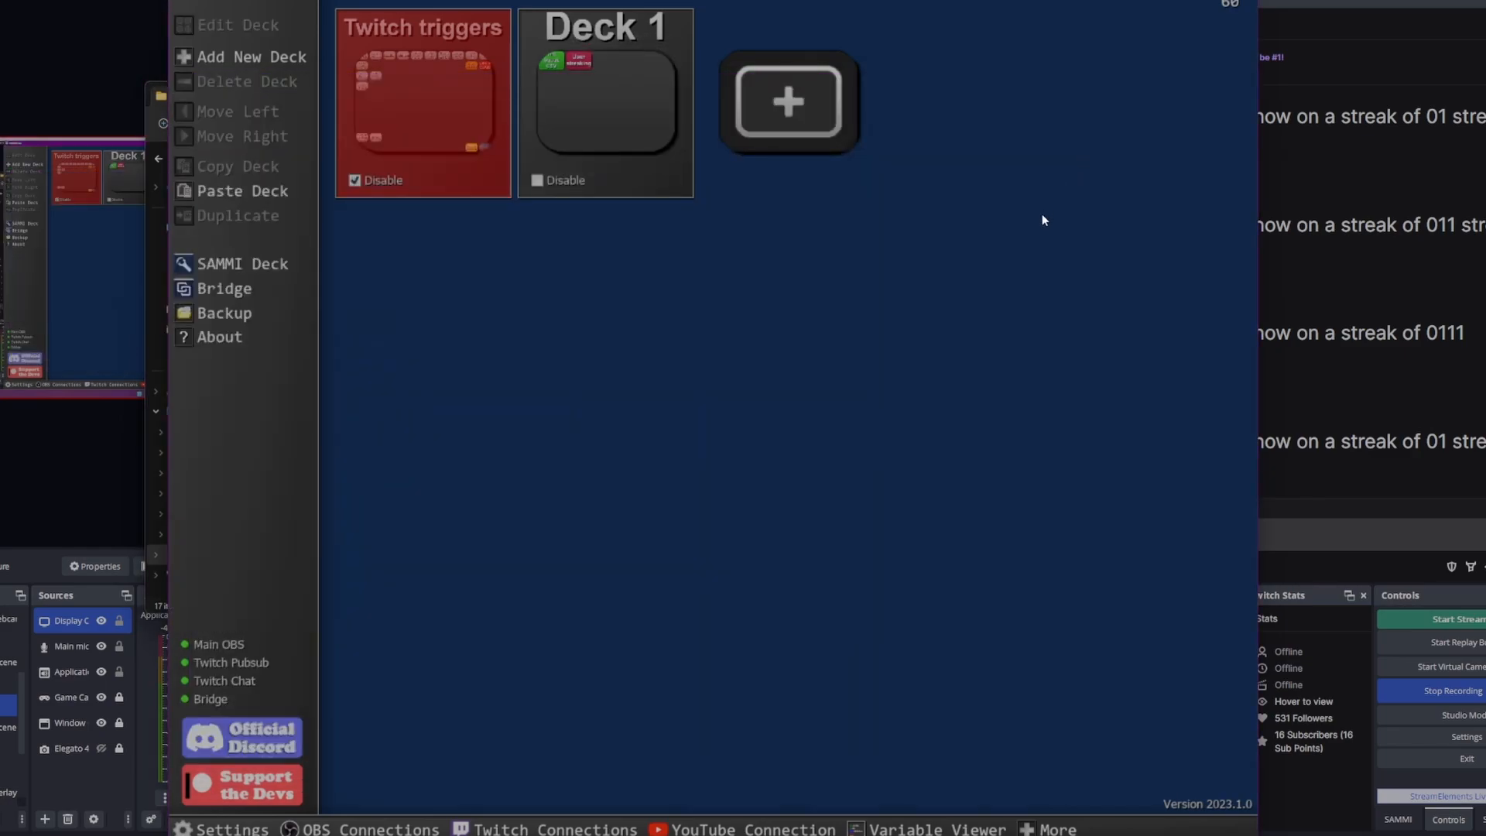
# Return to the Twitch chat and redeem the Tutorial reward once to test the saved deck
pyautogui.click(1185, 1)
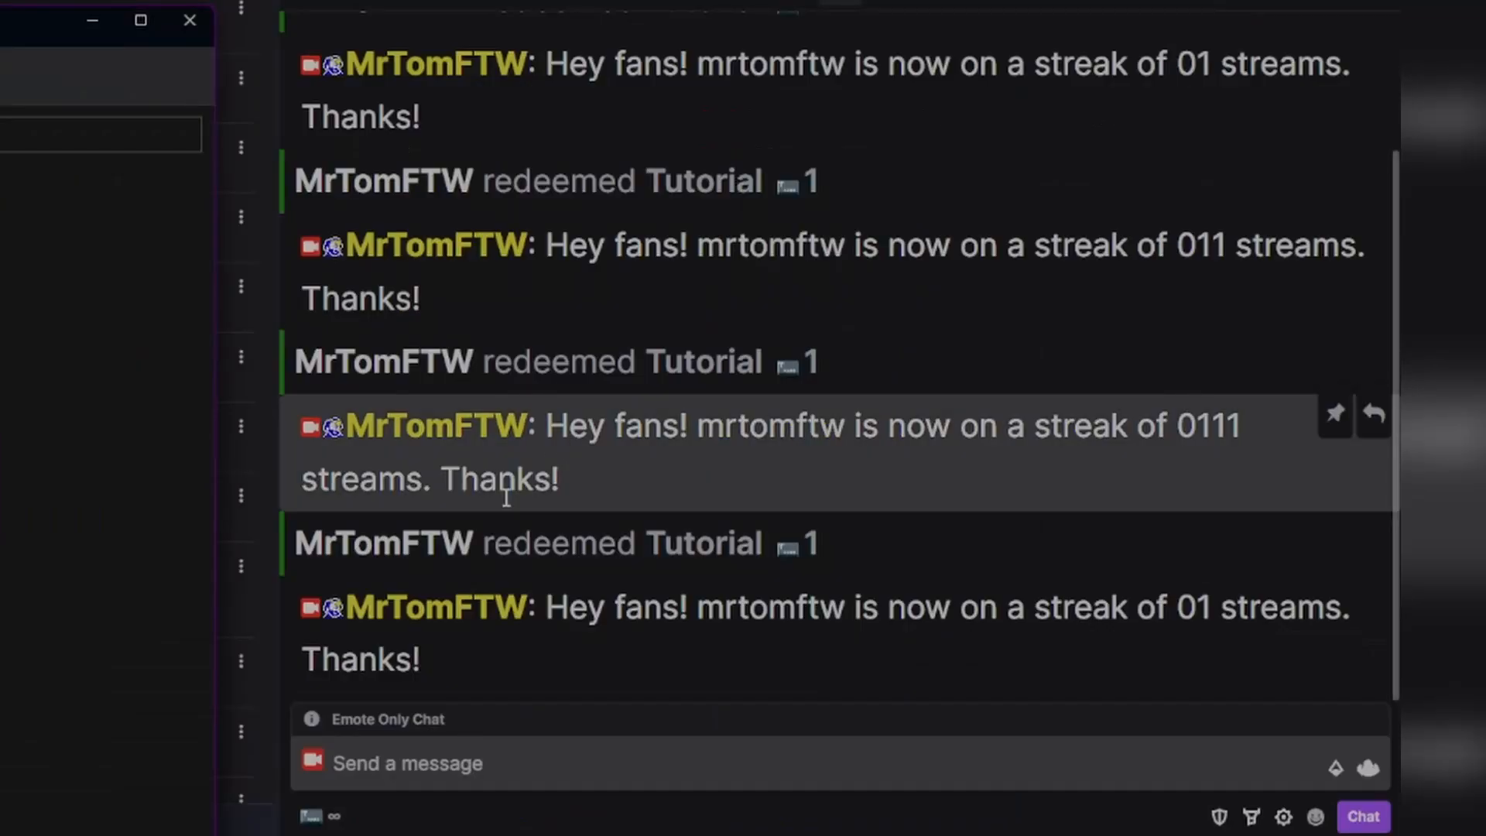
pyautogui.click(335, 818)
pyautogui.click(571, 603)
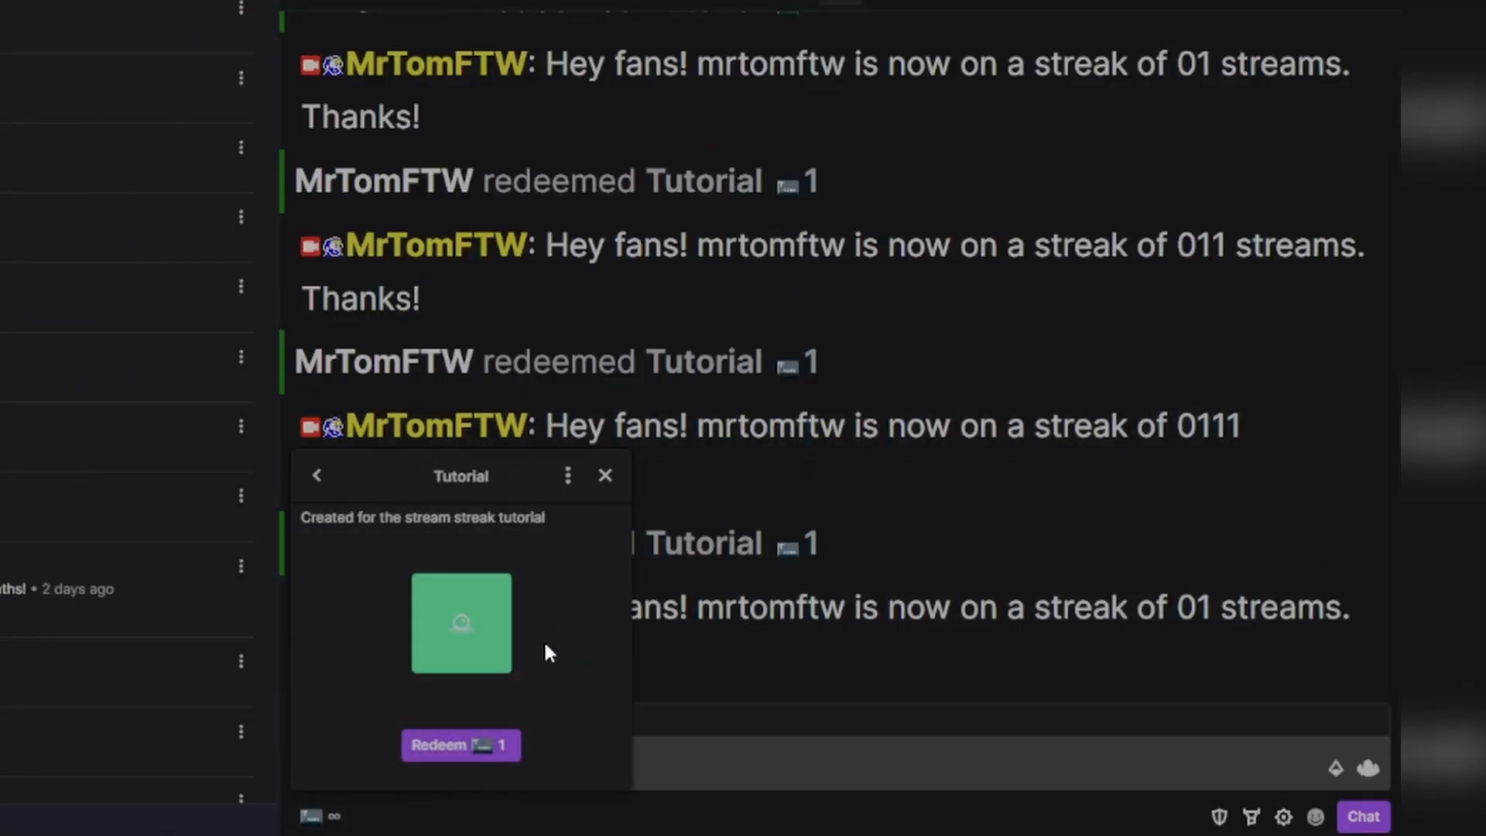
pyautogui.click(447, 747)
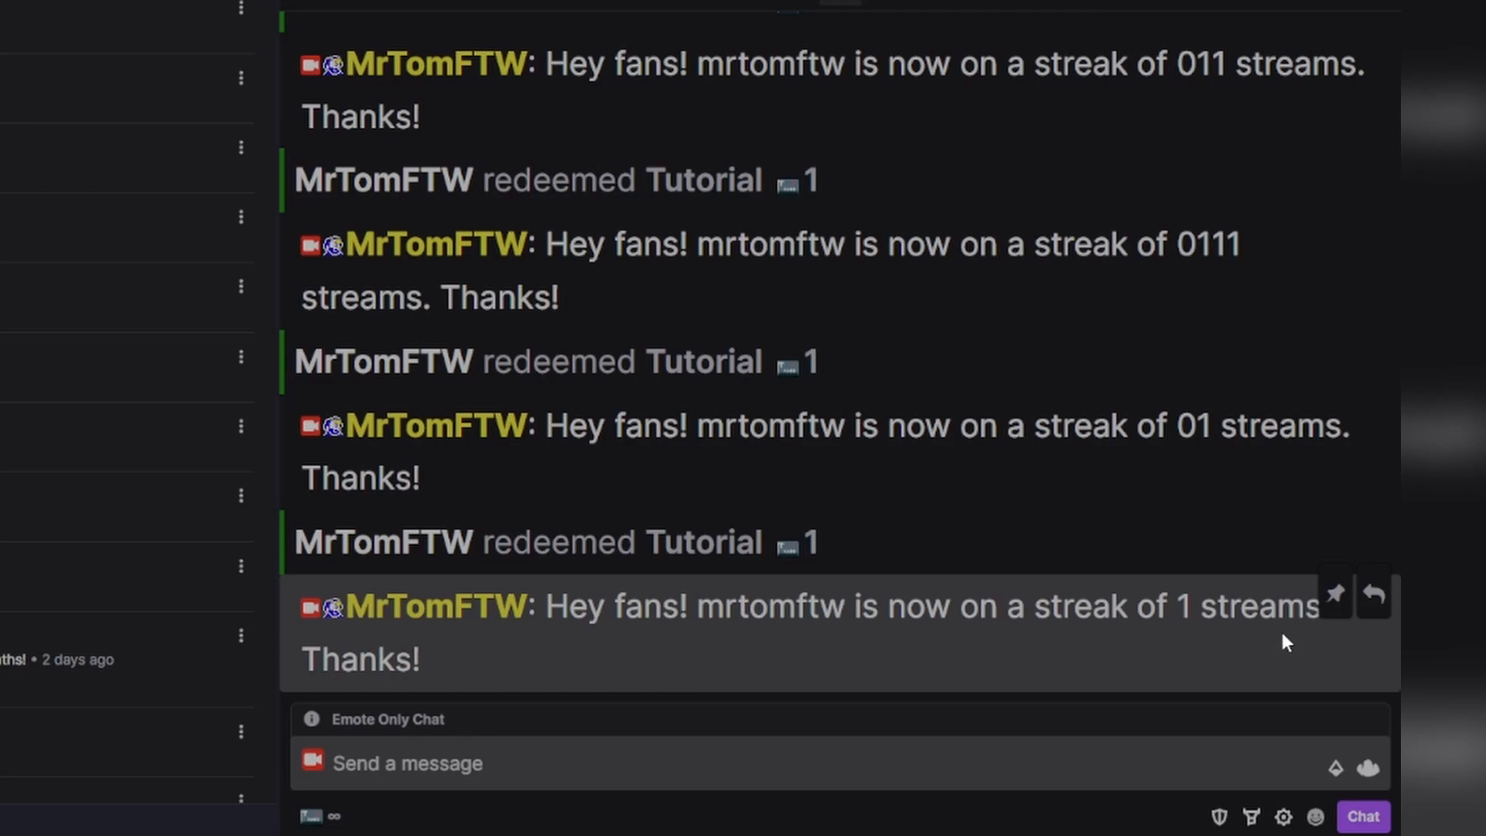
# Redeem the Tutorial reward three more times to test that the streak increments
pyautogui.click(335, 816)
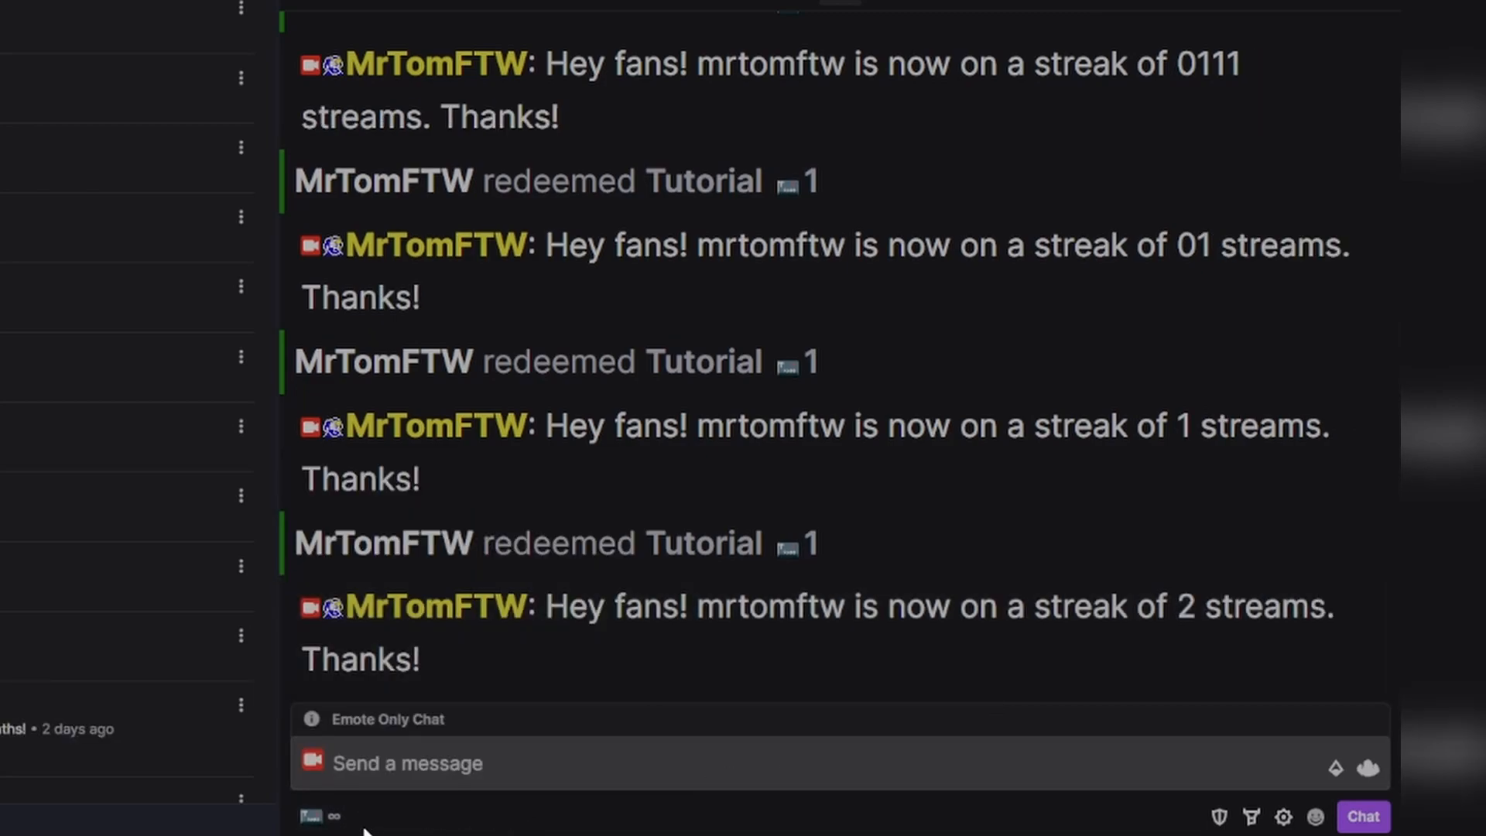
pyautogui.click(334, 816)
pyautogui.click(563, 606)
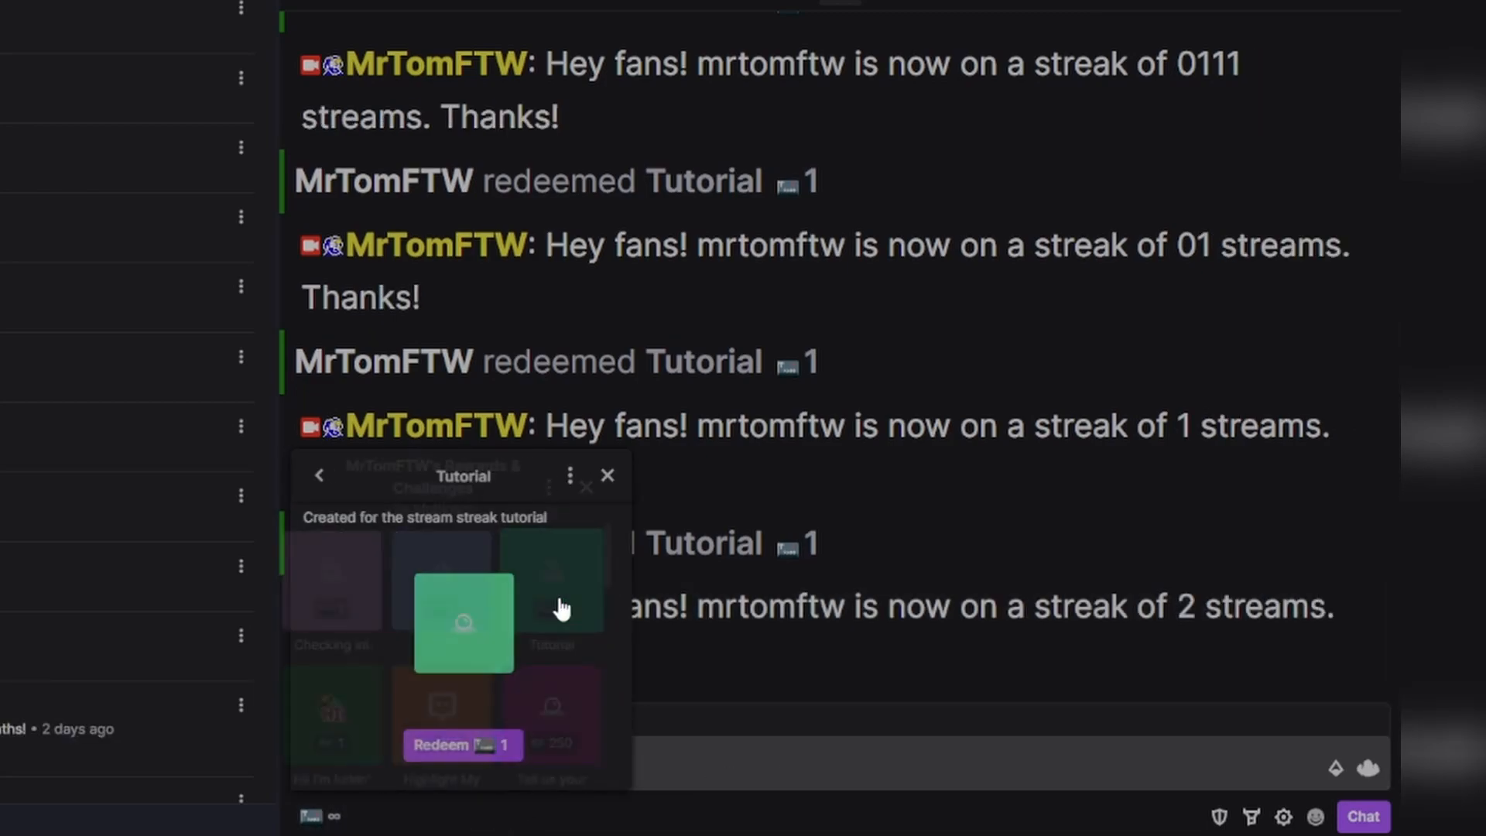
pyautogui.click(449, 743)
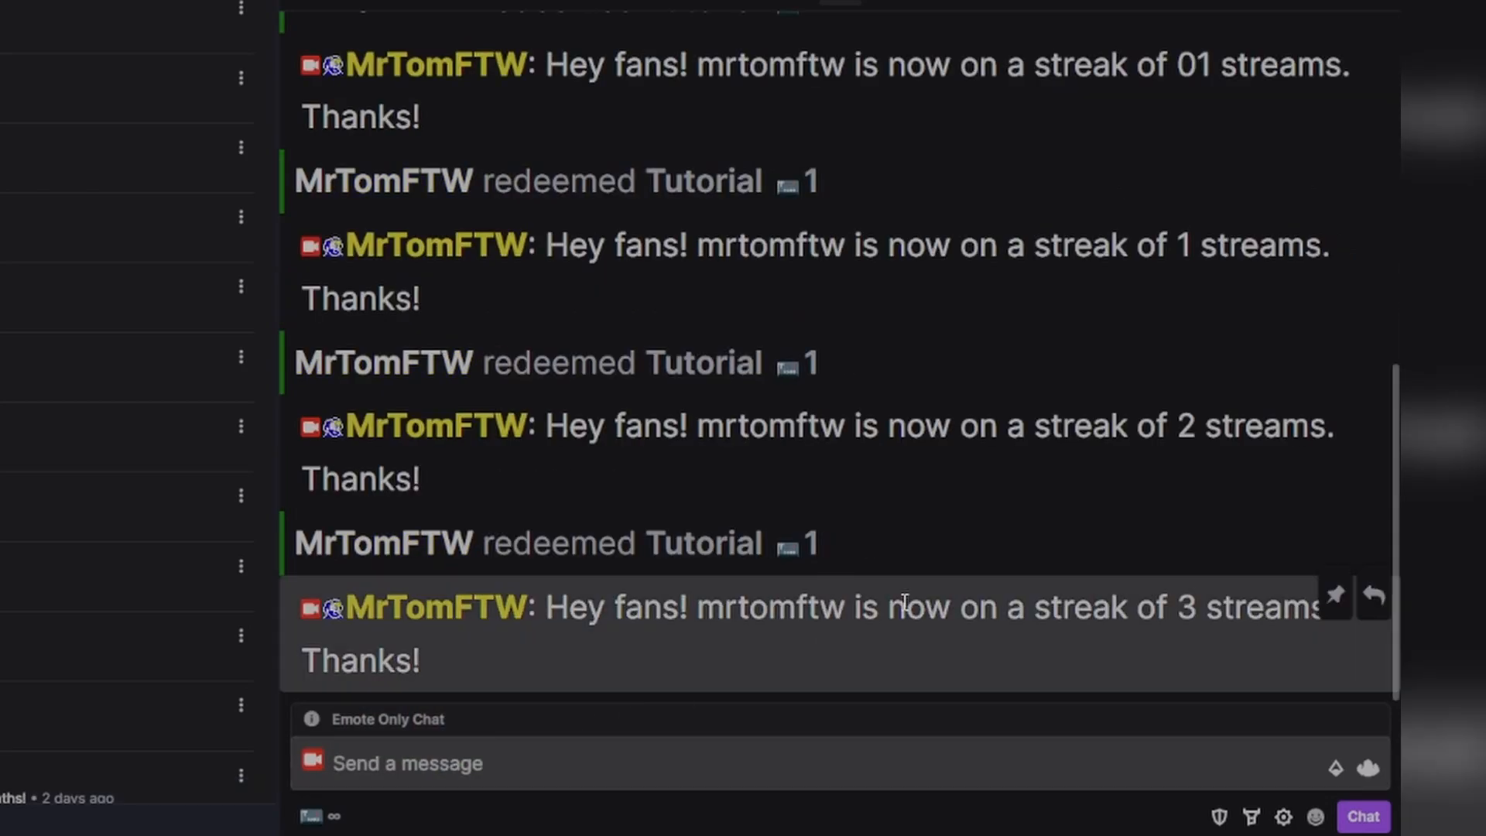
pyautogui.click(321, 816)
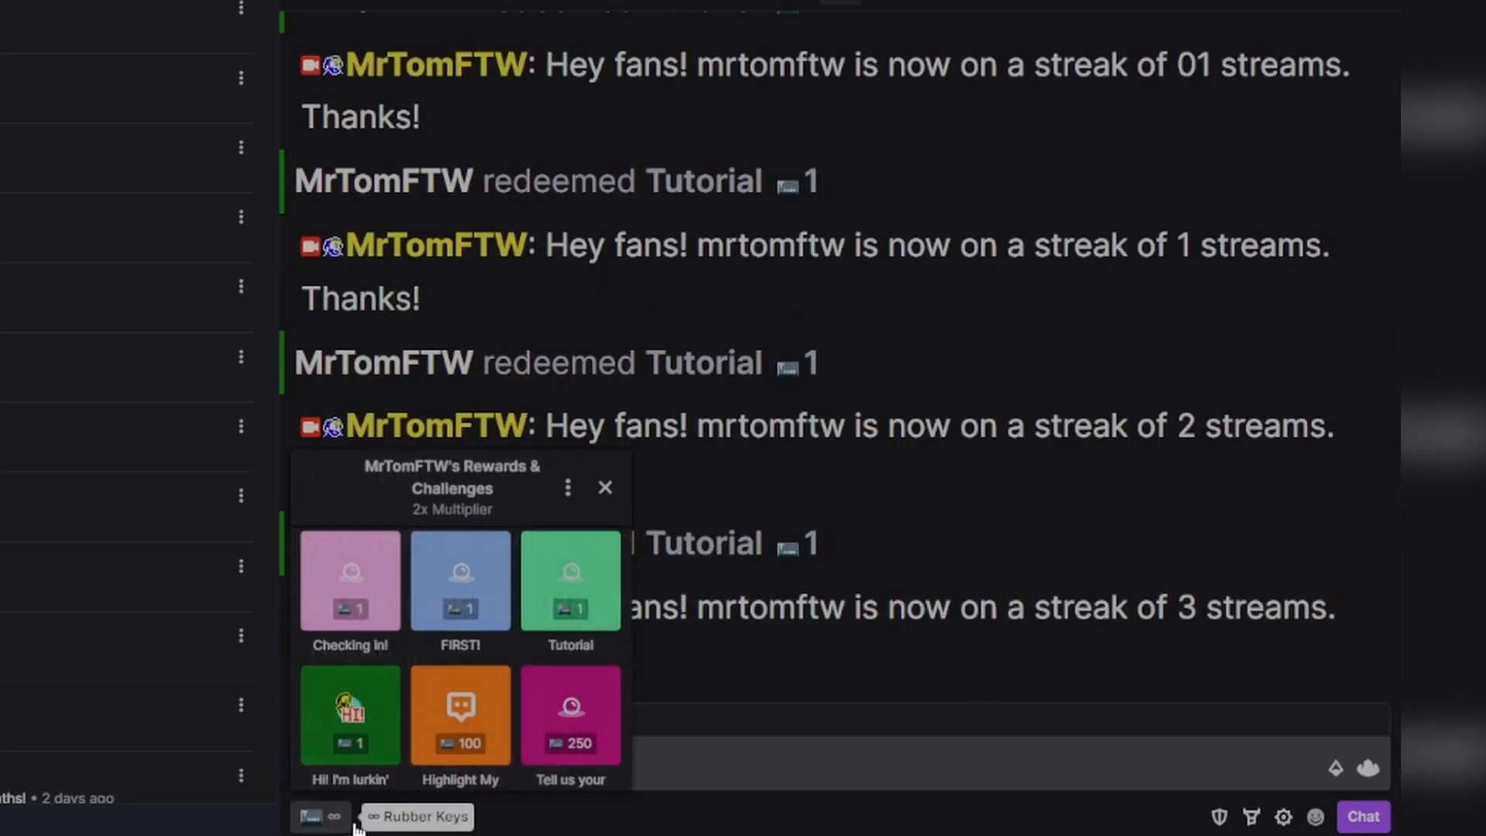
pyautogui.click(563, 606)
pyautogui.click(445, 745)
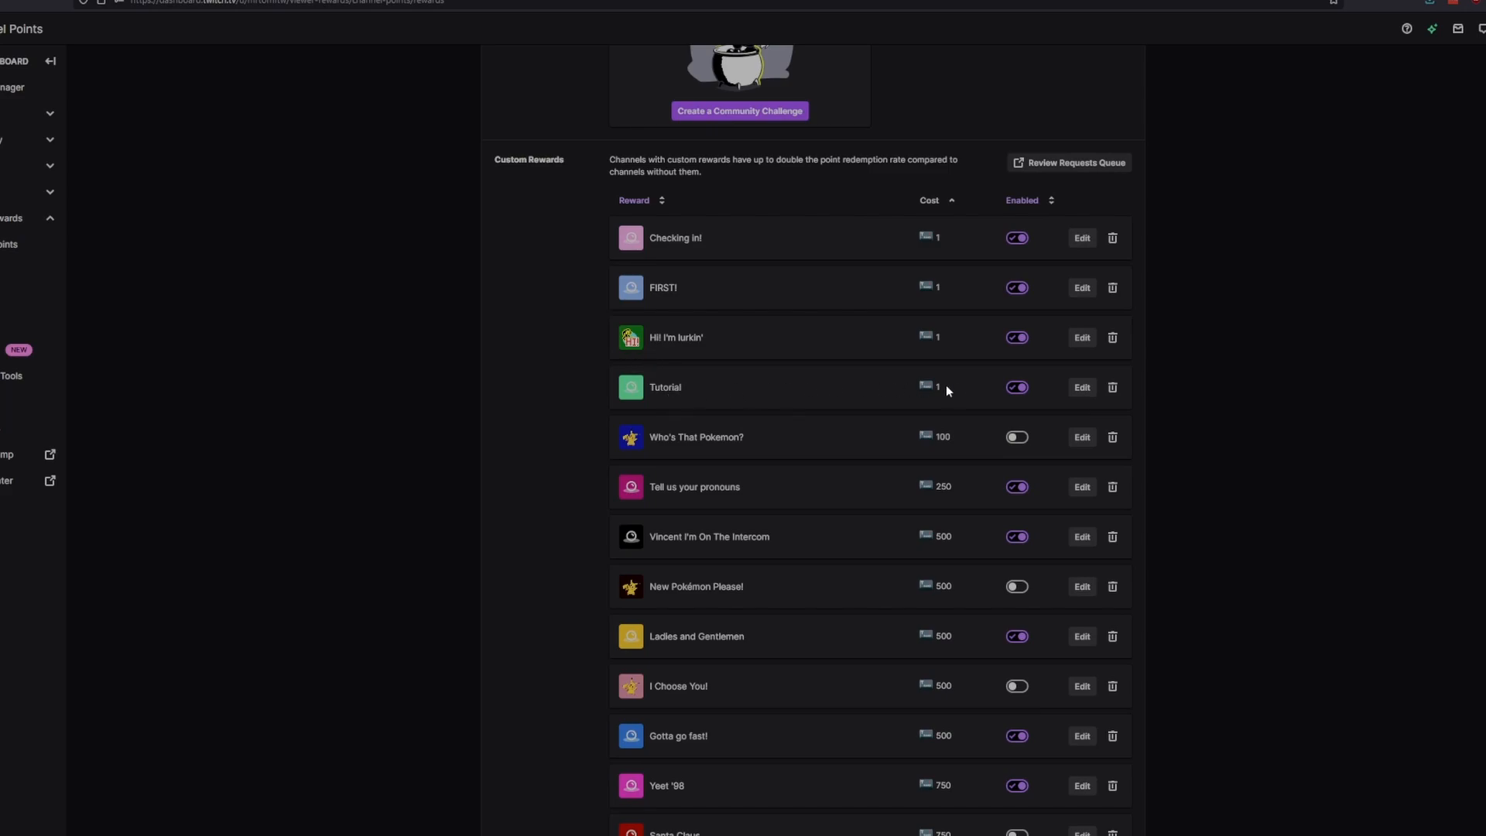
# Enable Cooldown & Limits for the Tutorial reward and limit redemptions per user per stream to 1
pyautogui.click(1081, 388)
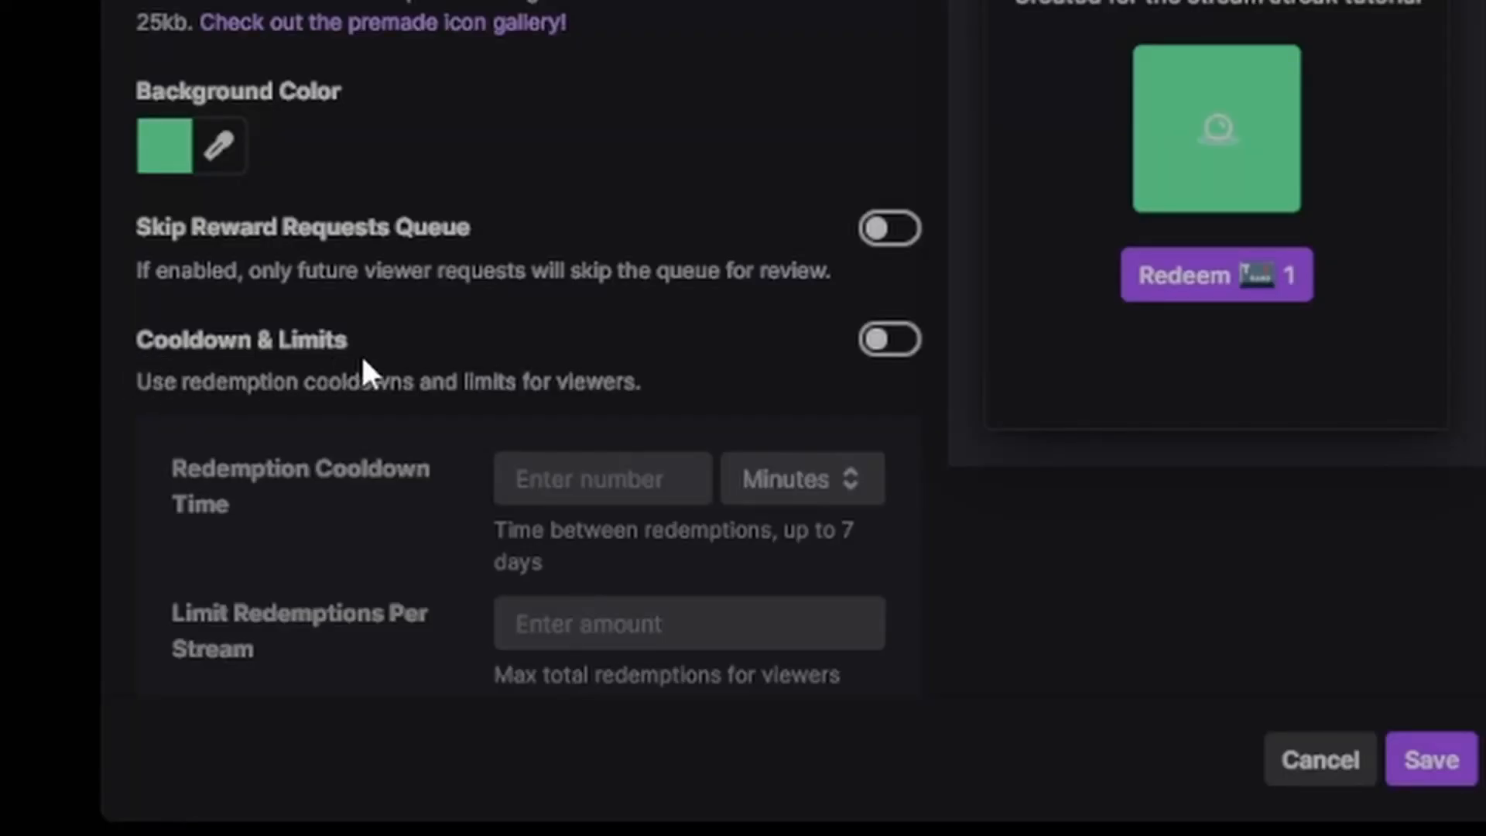
pyautogui.click(892, 347)
pyautogui.scroll(-3, 676, 435)
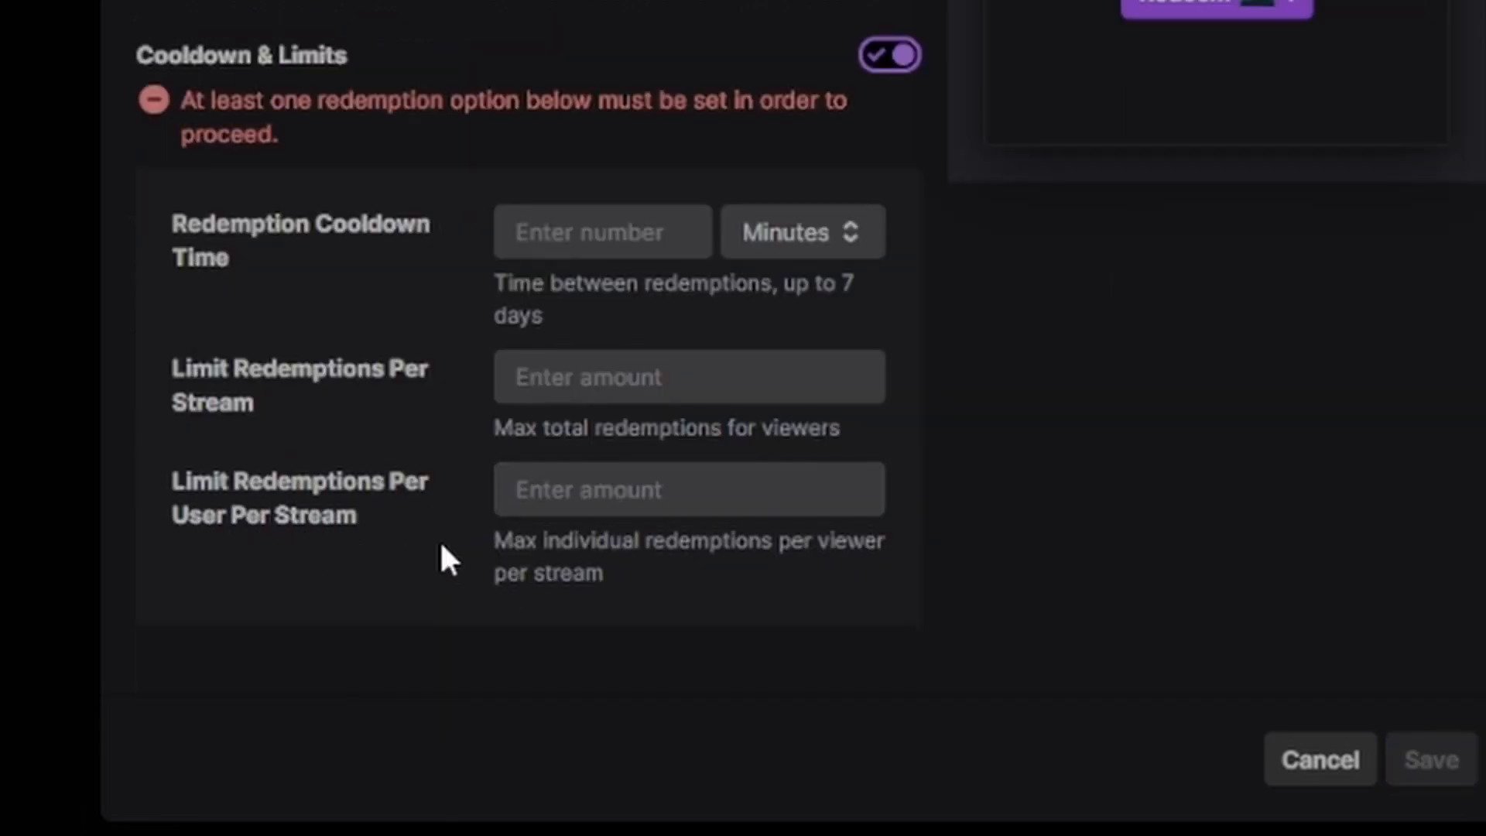
pyautogui.click(661, 510)
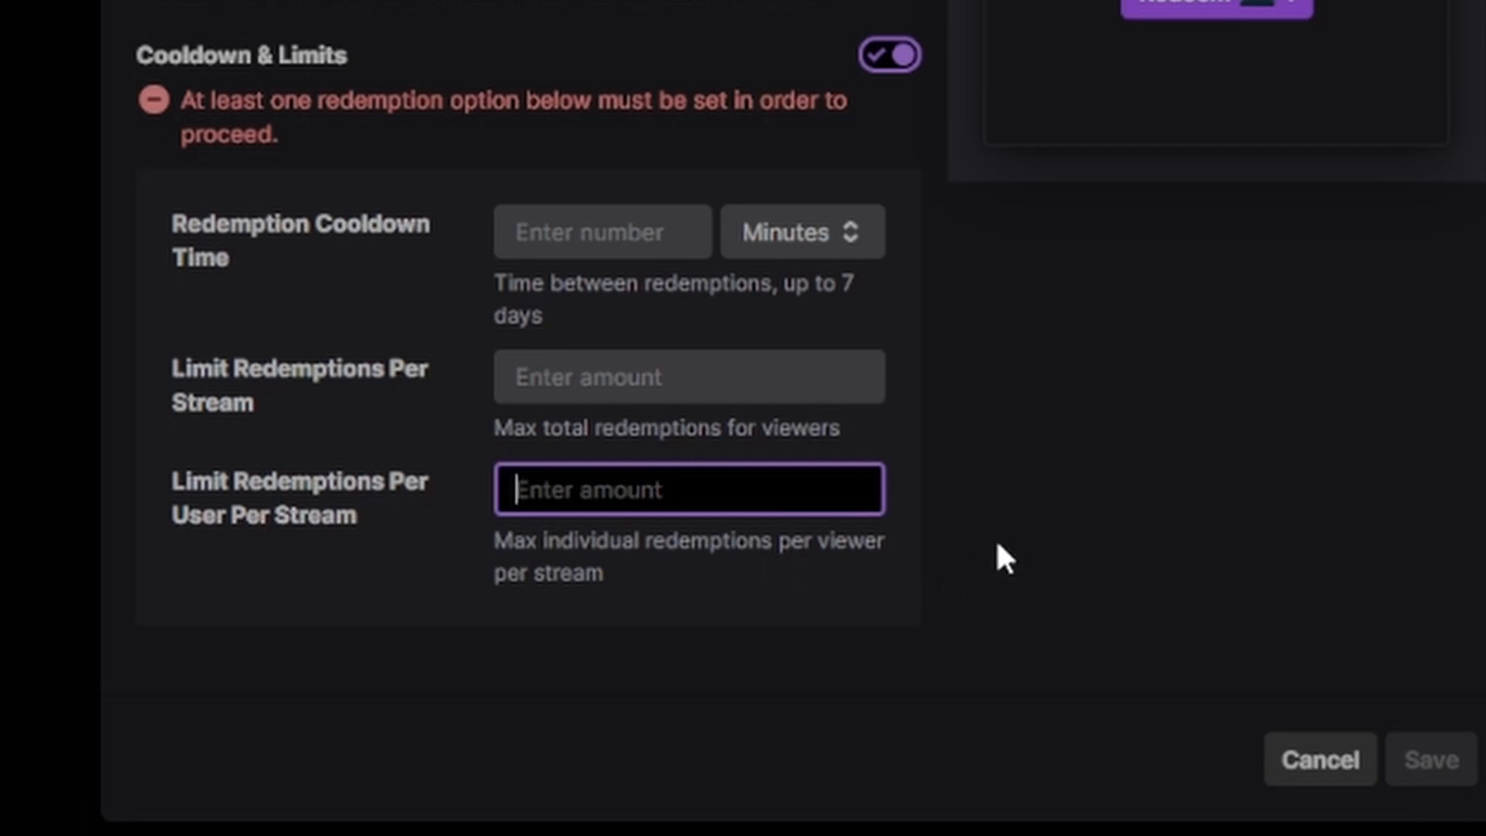
pyautogui.write('1')
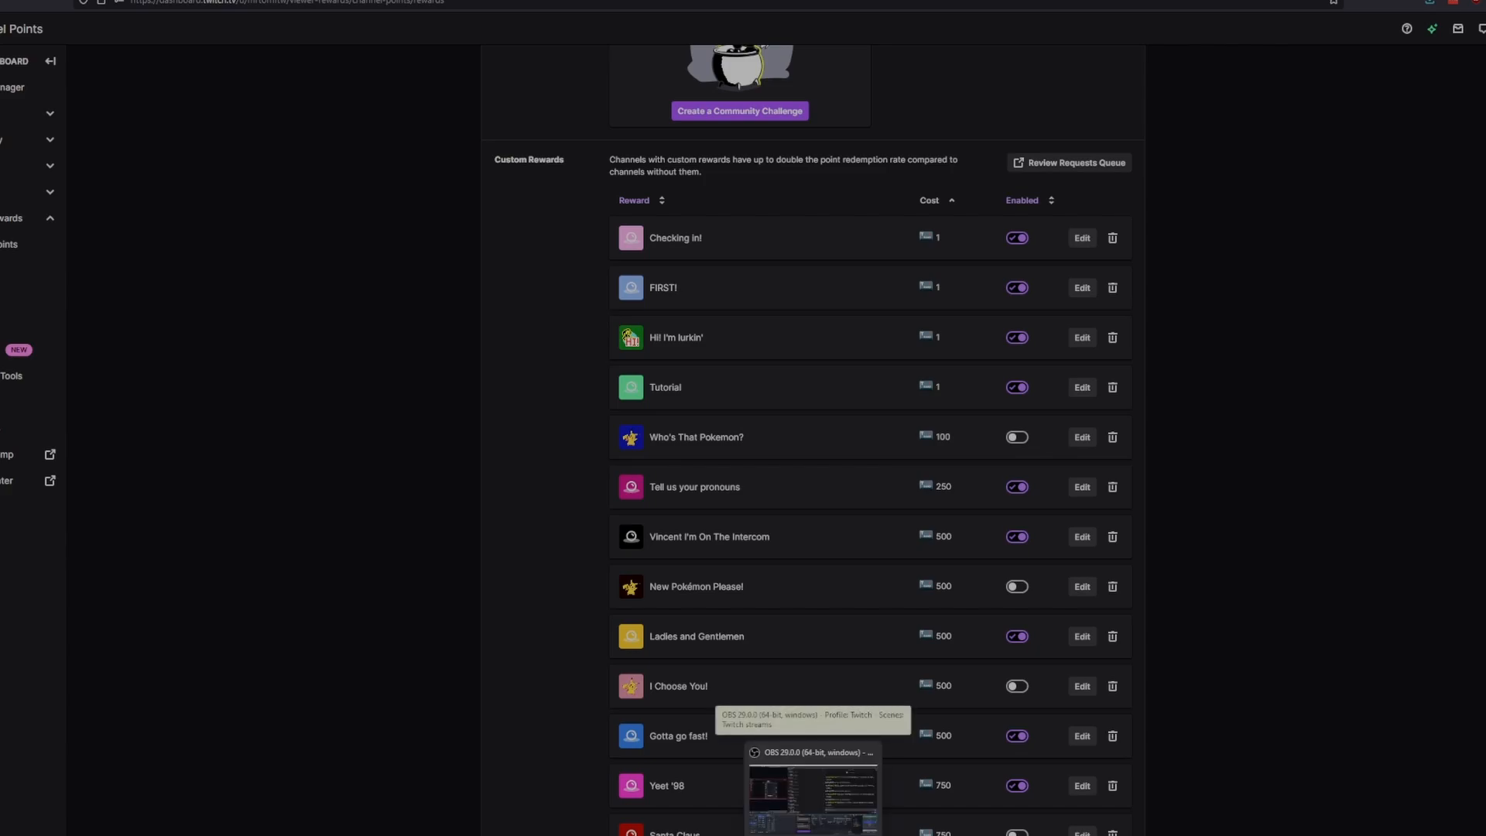
# Switch to SAMMI, open the commands of Deck 1's User streaking button and add a Play Sound Effect command at the end
pyautogui.click(793, 835)
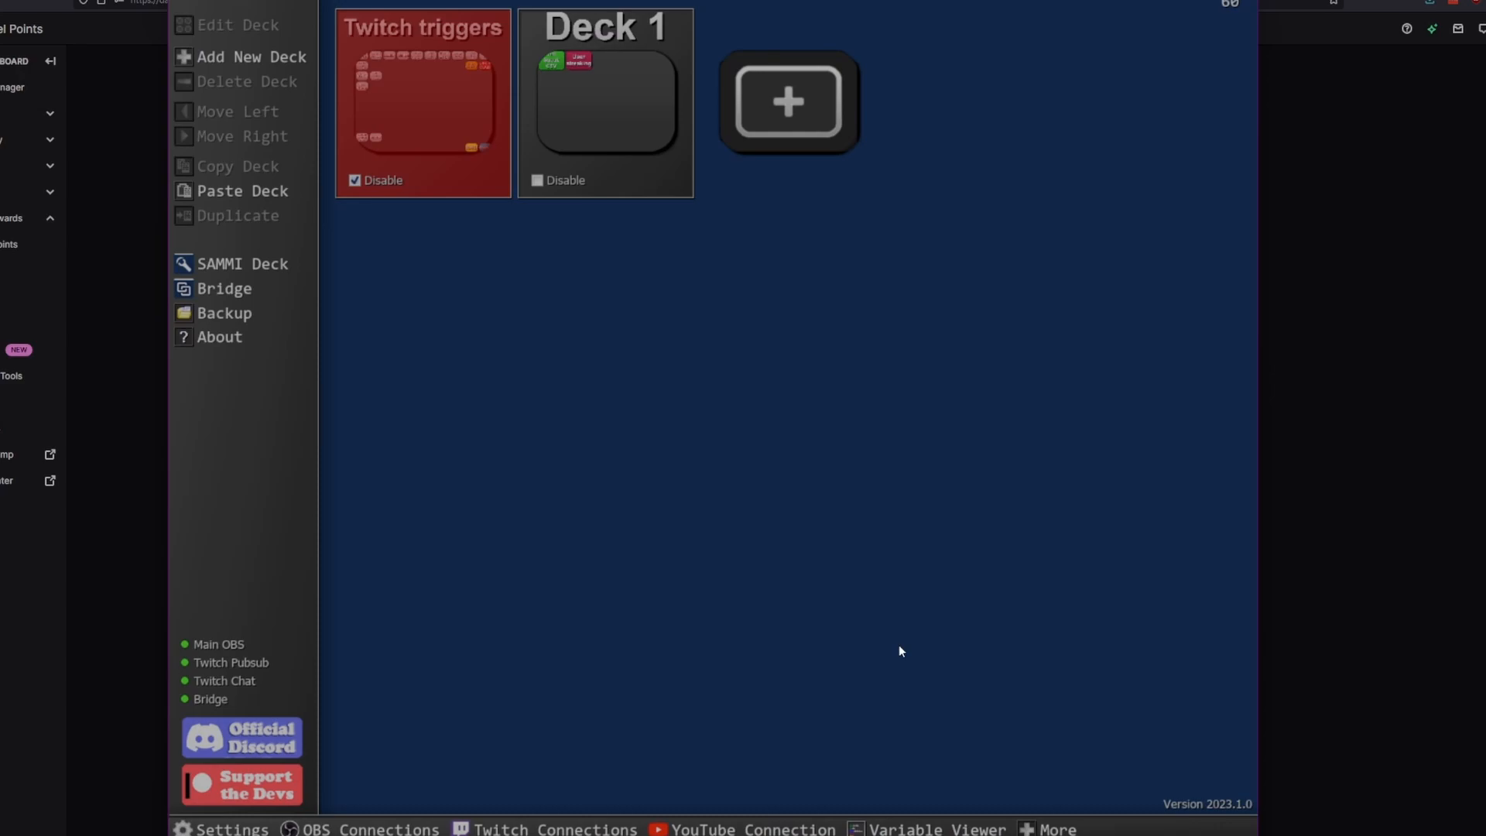
pyautogui.doubleClick(610, 124)
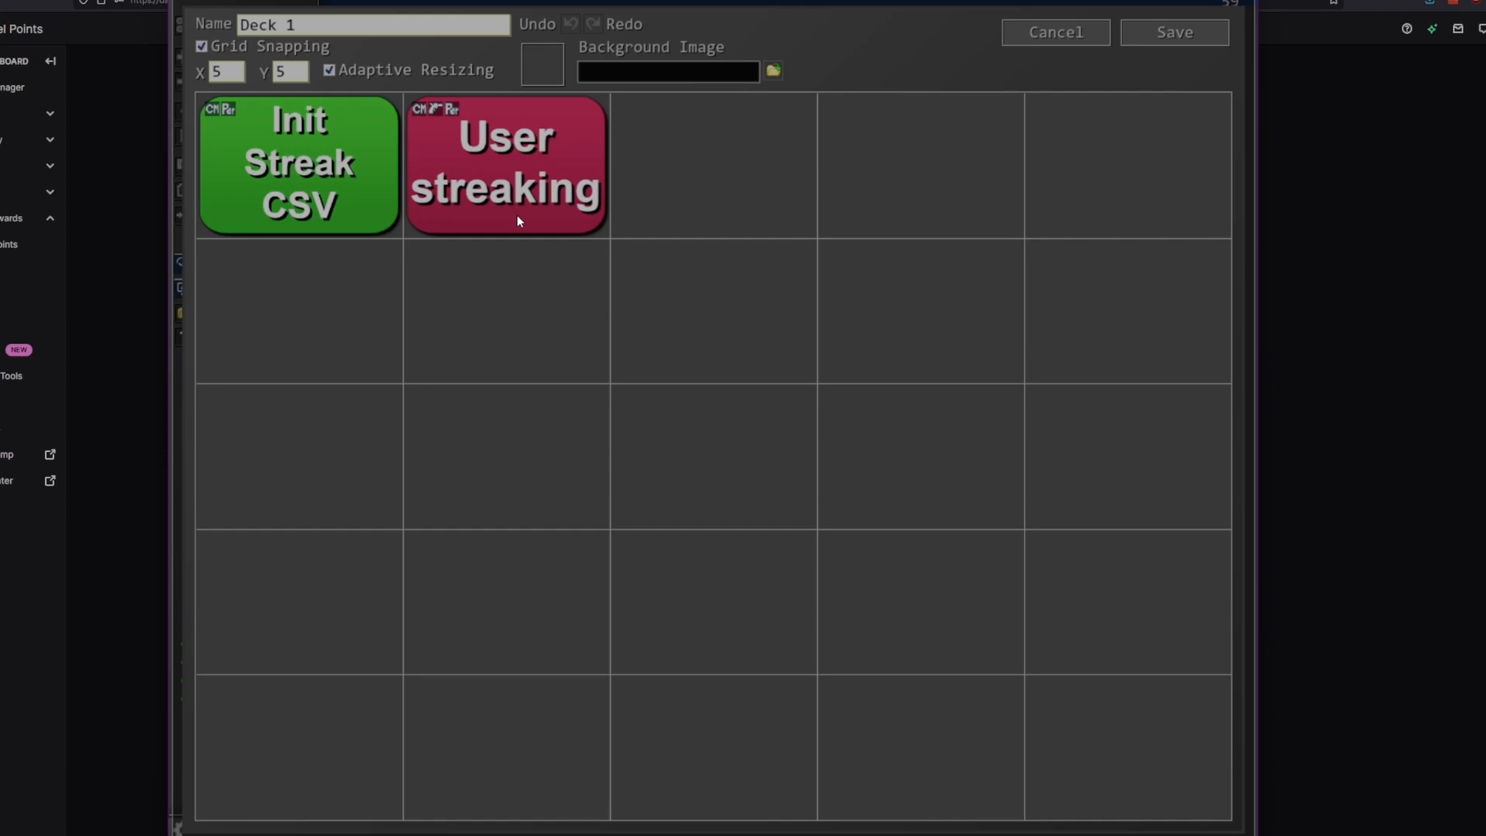
pyautogui.doubleClick(476, 195)
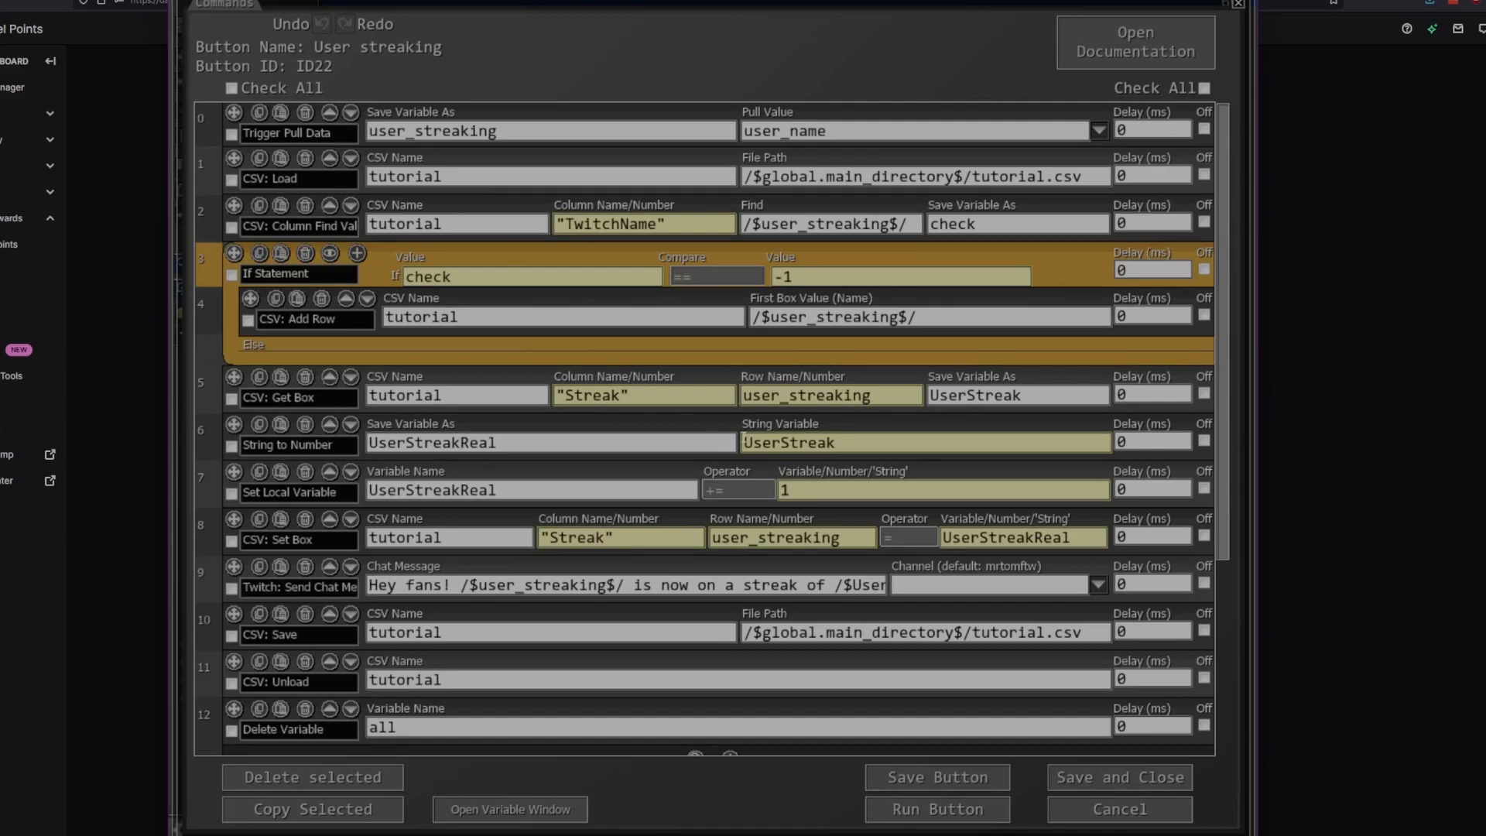
pyautogui.scroll(-2, 588, 434)
pyautogui.click(734, 678)
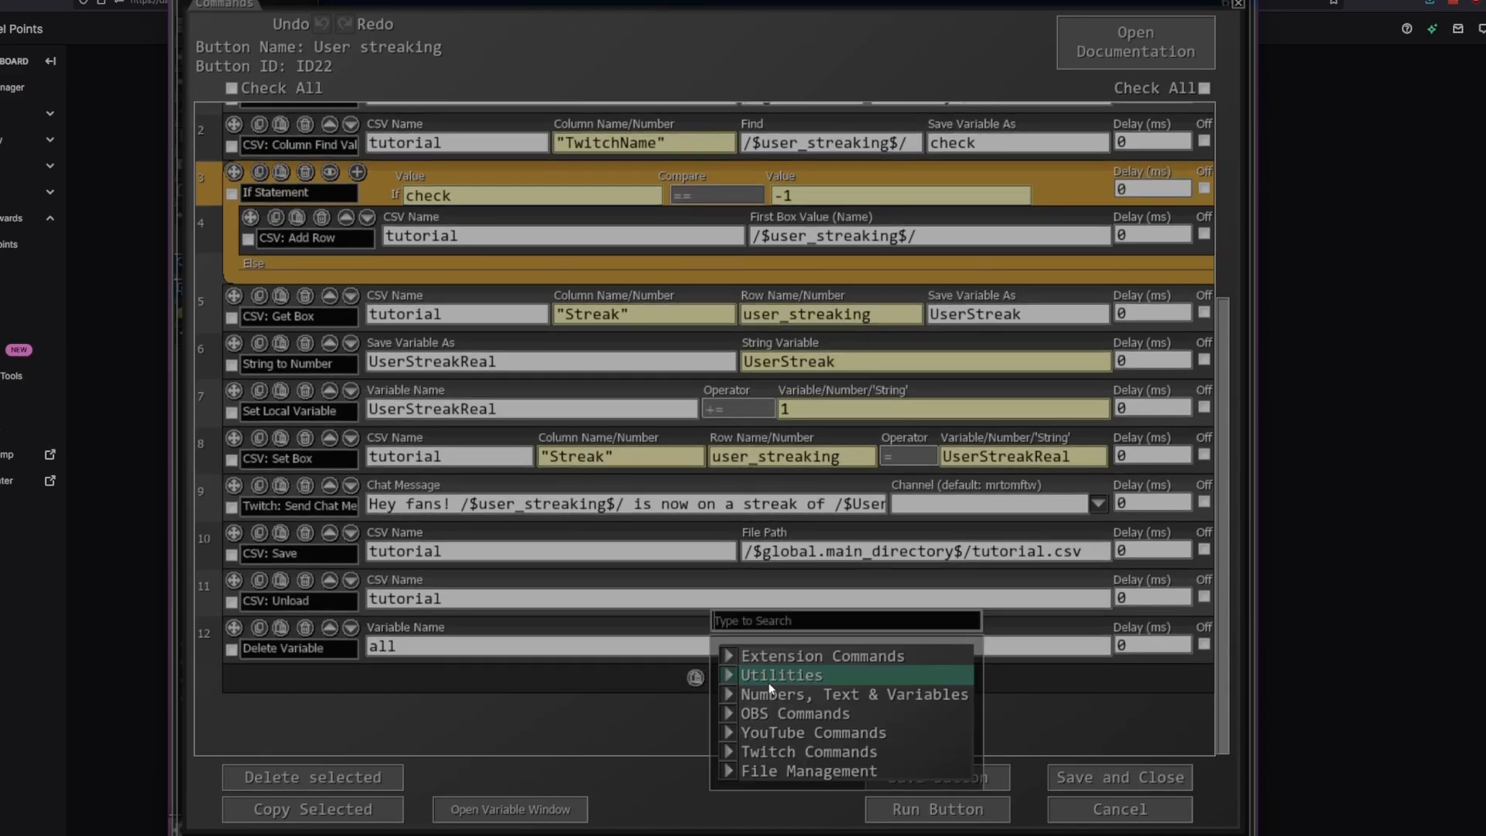
pyautogui.click(774, 675)
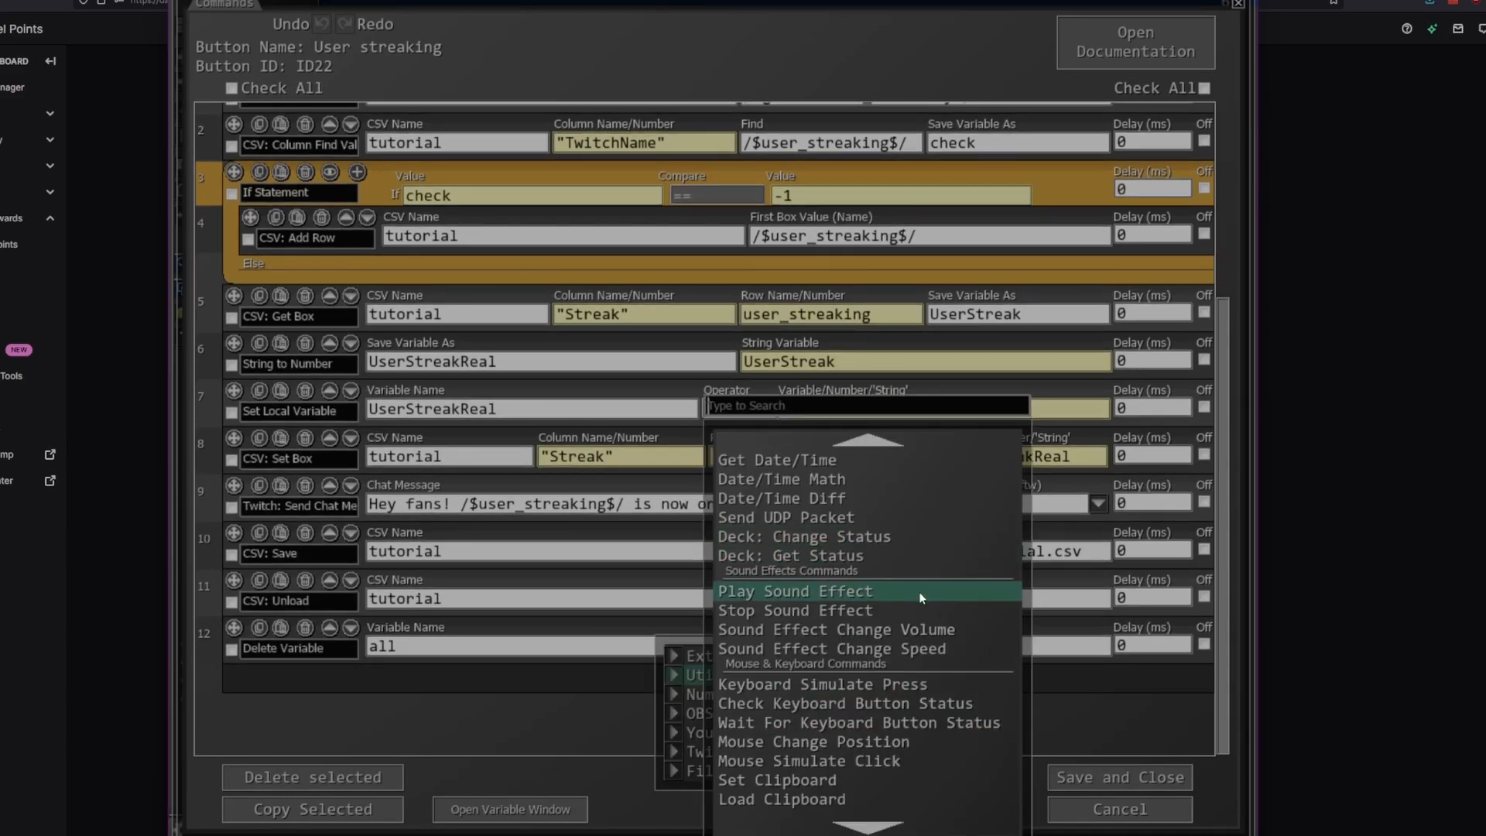
pyautogui.click(917, 596)
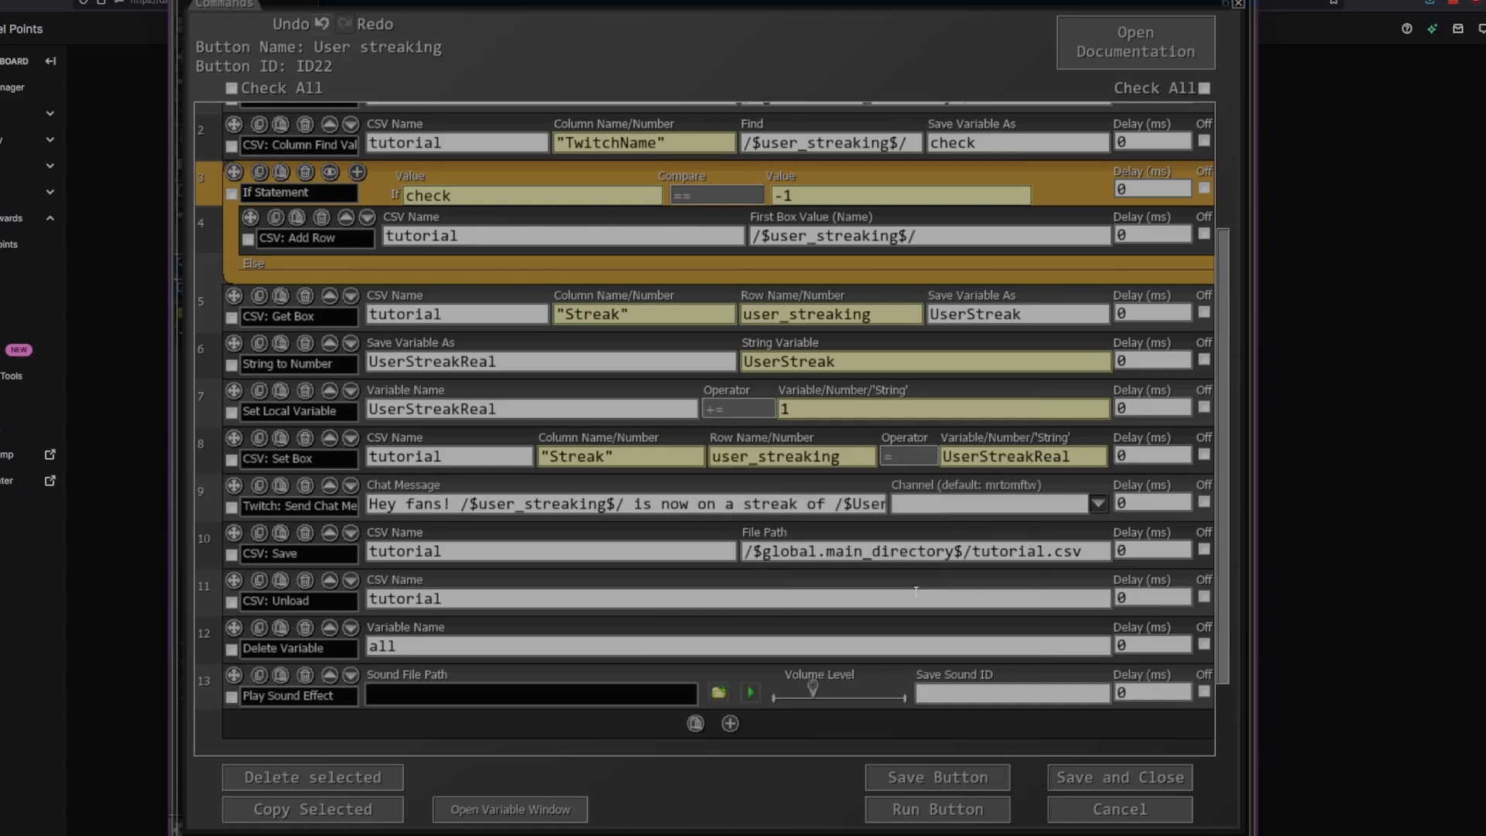
# Check which file types the sound file selection of the Play Sound Effect command offers, and cancel the selection
pyautogui.scroll(-1, 664, 618)
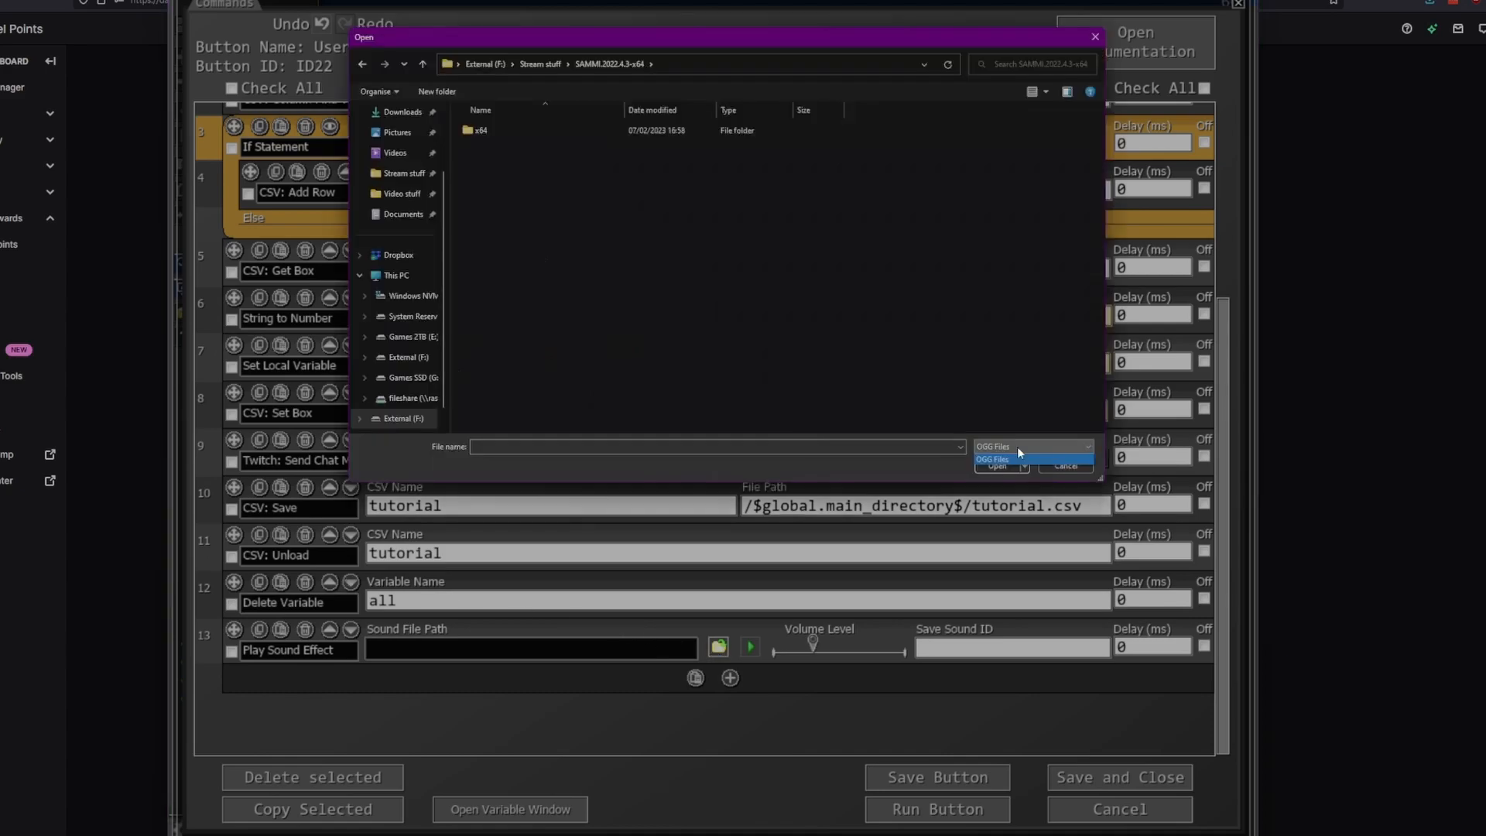
pyautogui.click(1042, 449)
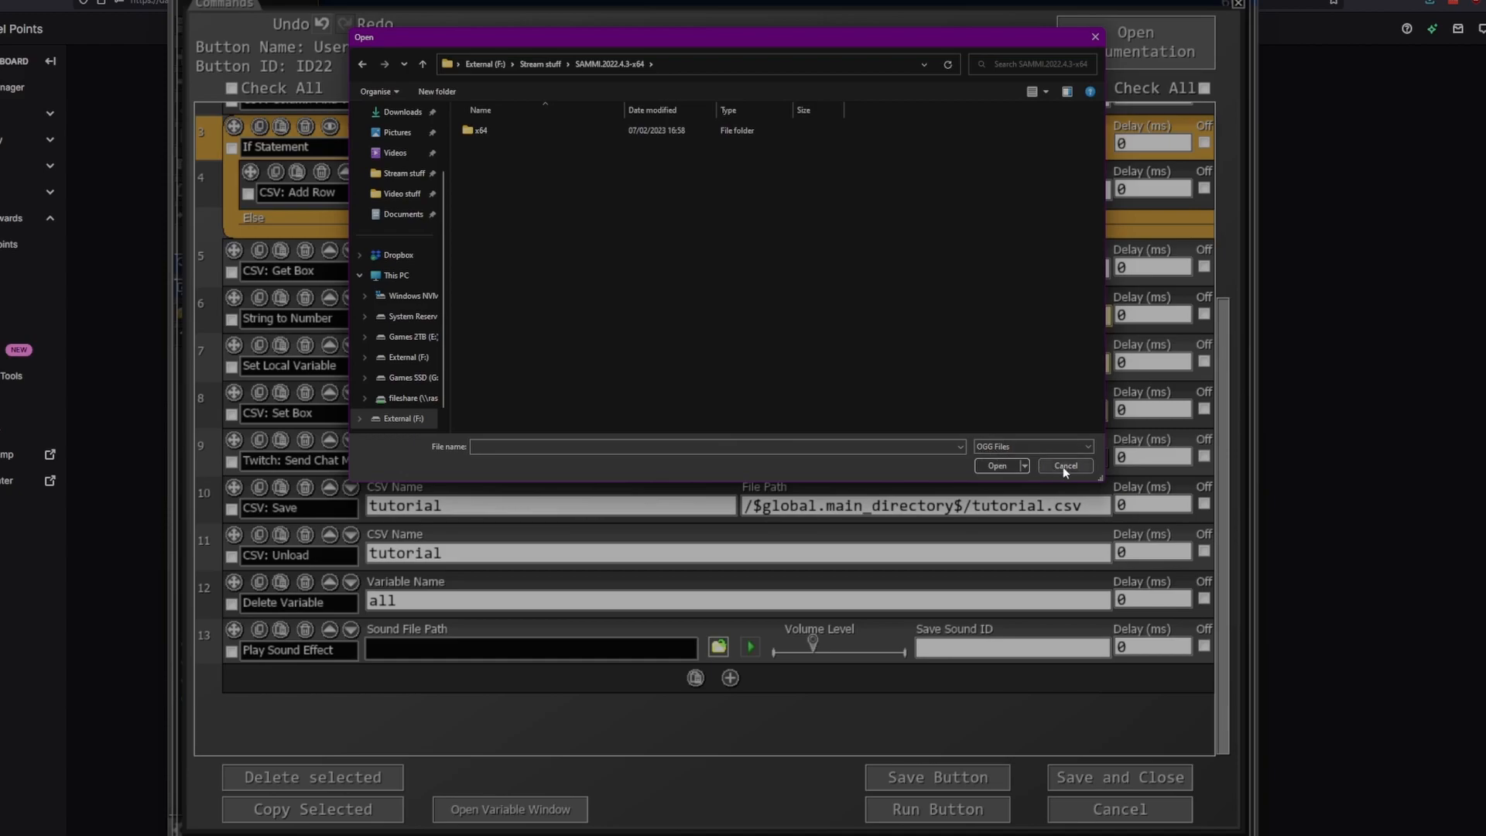
pyautogui.click(1065, 469)
# Look through the available OBS commands and add a Source Change Visibility command after the Play Sound Effect command
pyautogui.click(730, 678)
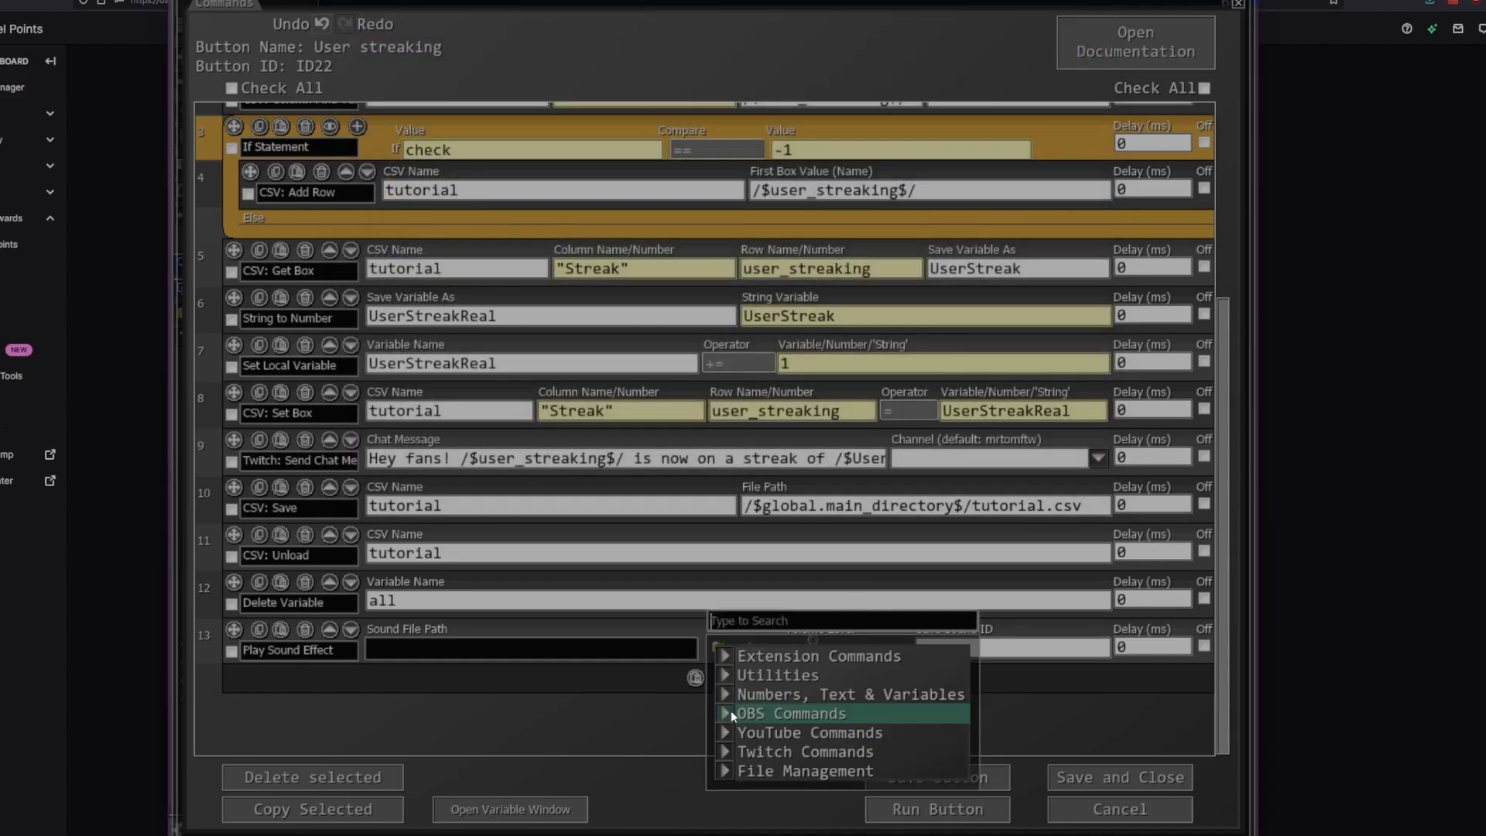
pyautogui.click(728, 712)
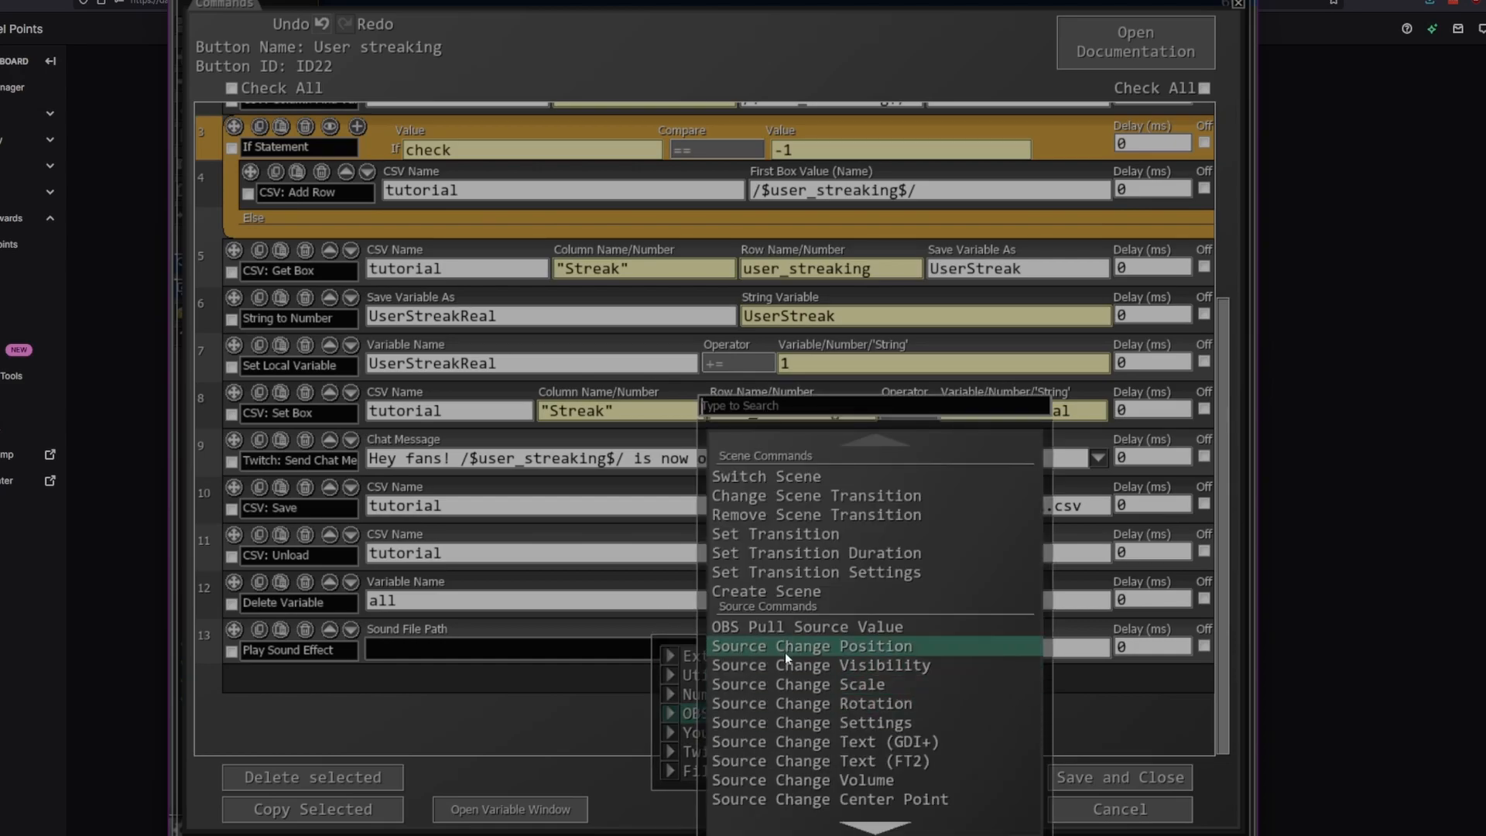
pyautogui.scroll(-3, 782, 651)
pyautogui.scroll(-4, 778, 654)
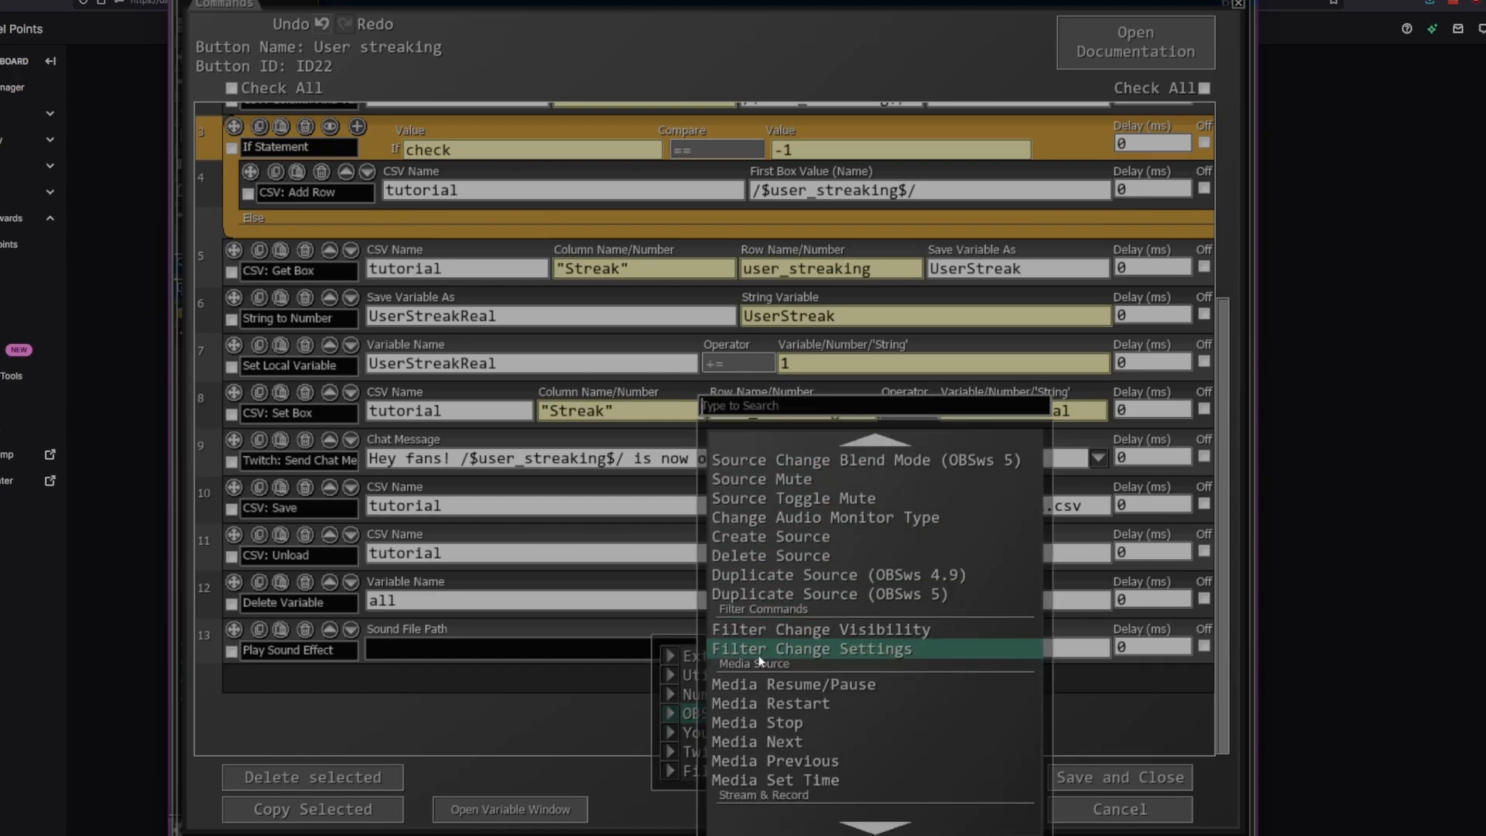
pyautogui.scroll(-2, 754, 657)
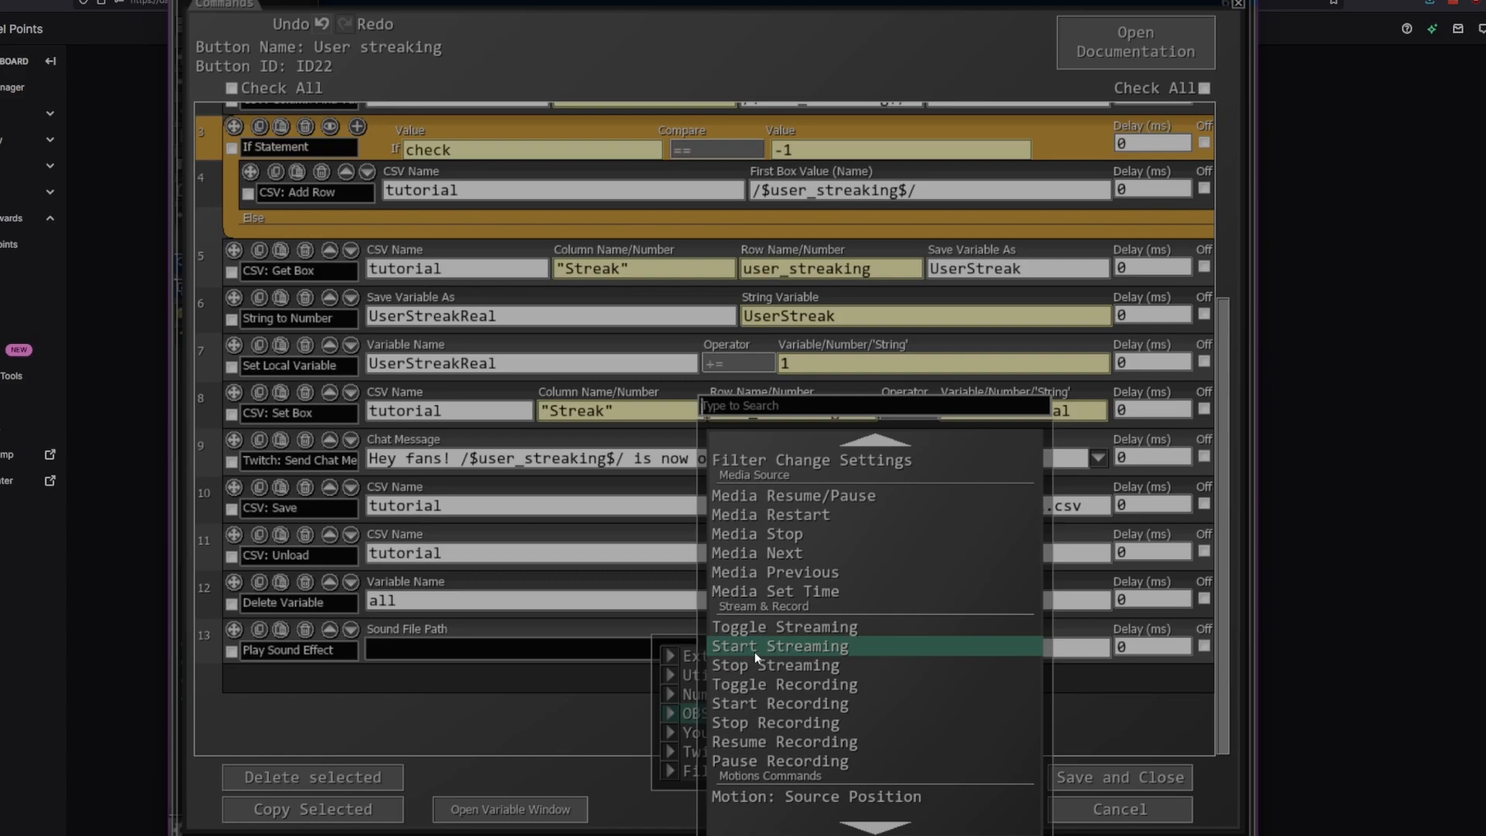
pyautogui.scroll(-4, 756, 652)
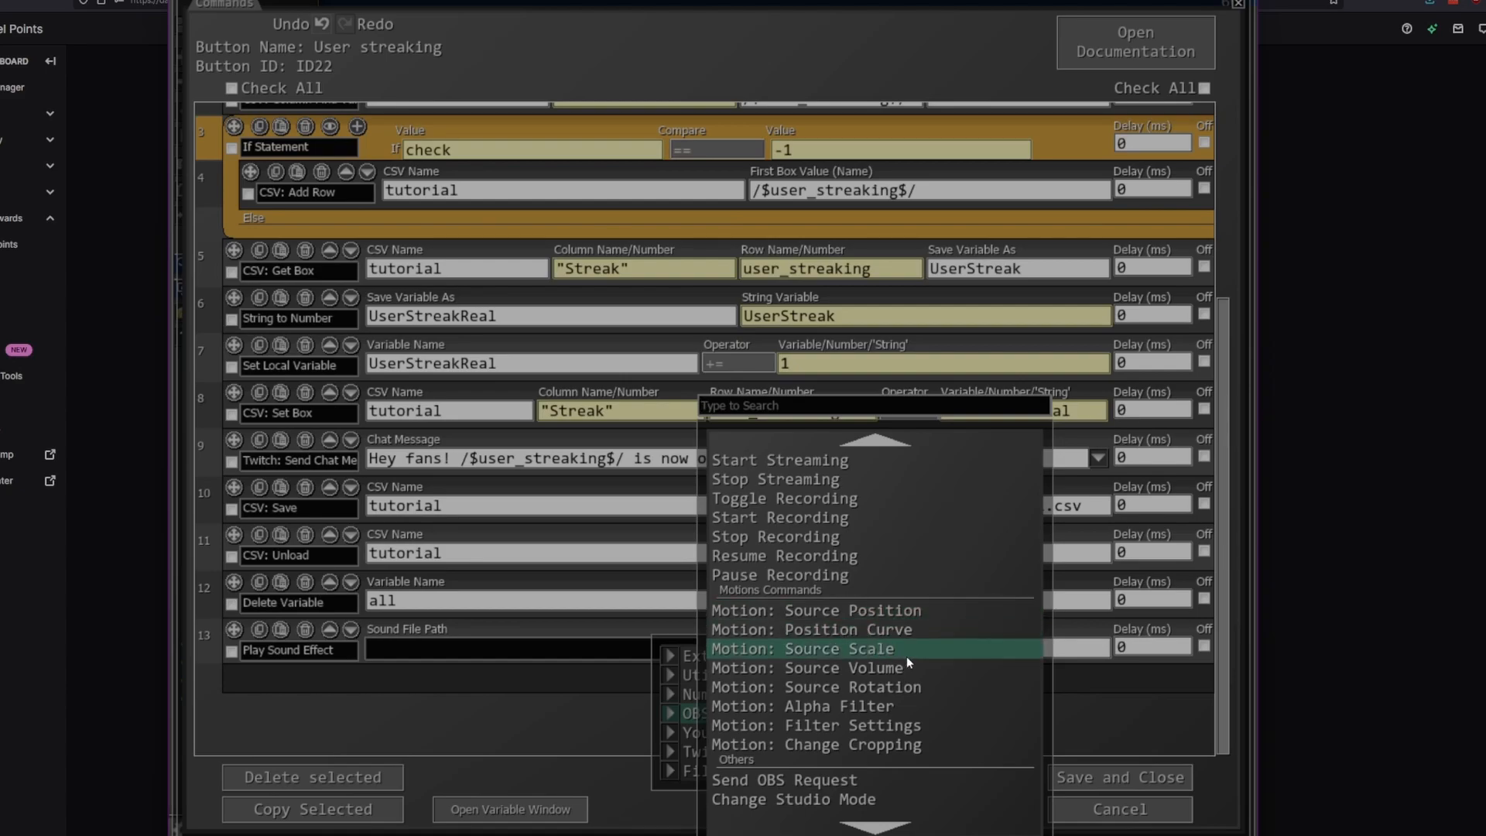
pyautogui.scroll(5, 909, 649)
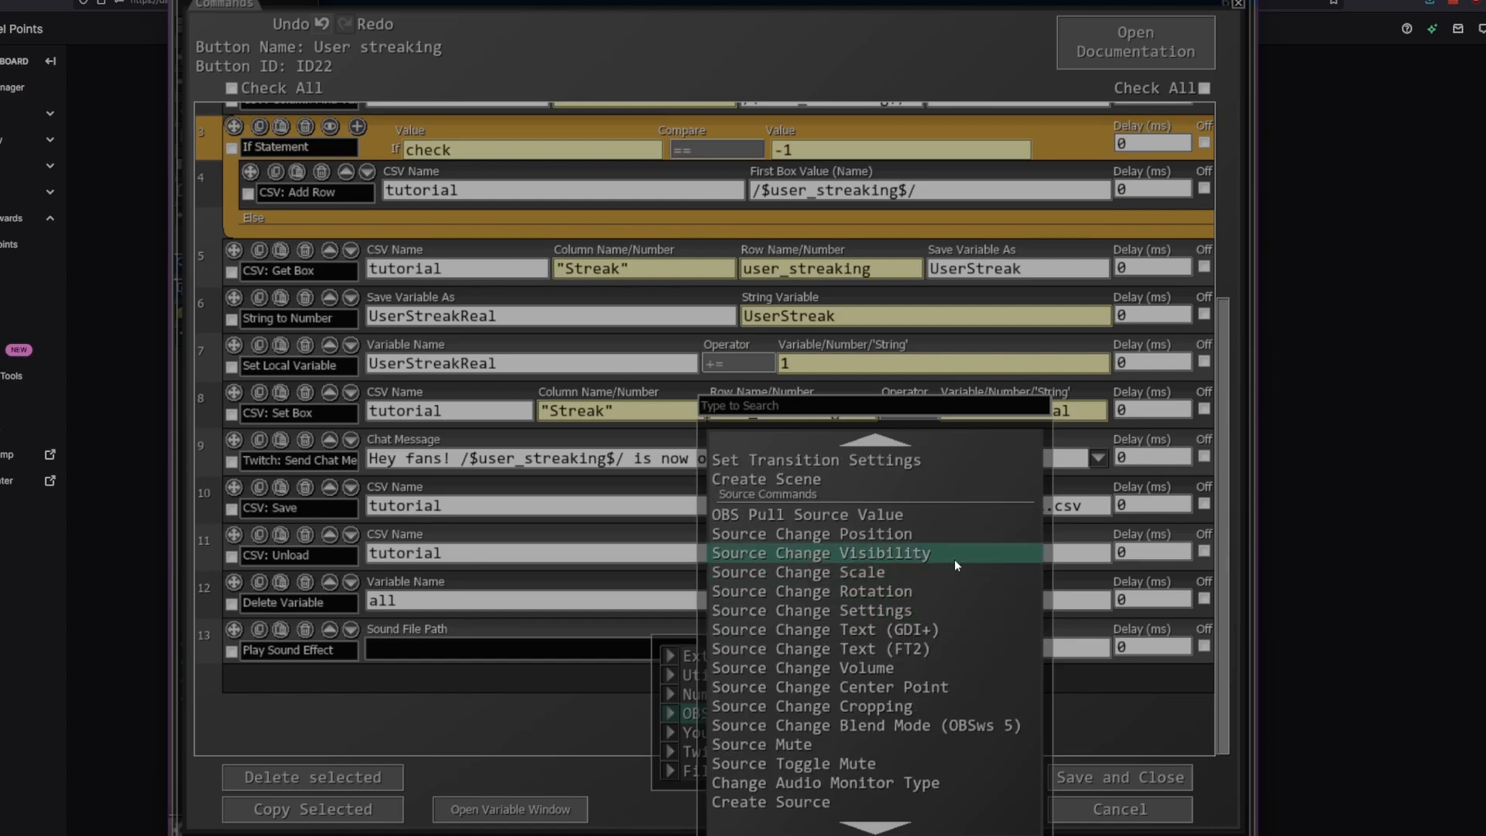
pyautogui.click(954, 554)
# Set the Source Change Visibility command to scene [N]MEMES and source BLOBBY, and make the source visible
pyautogui.click(765, 694)
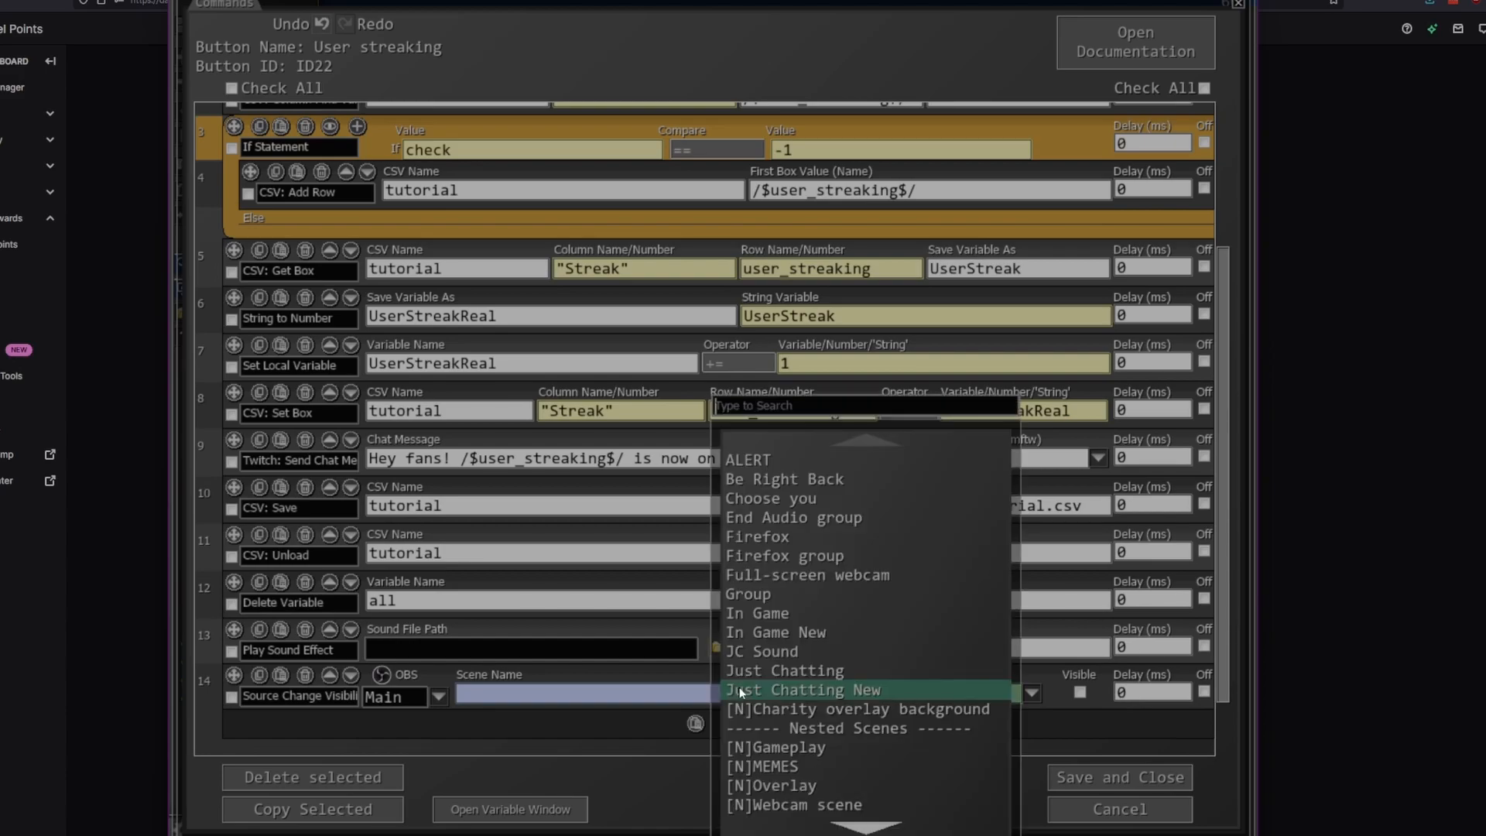
pyautogui.click(762, 766)
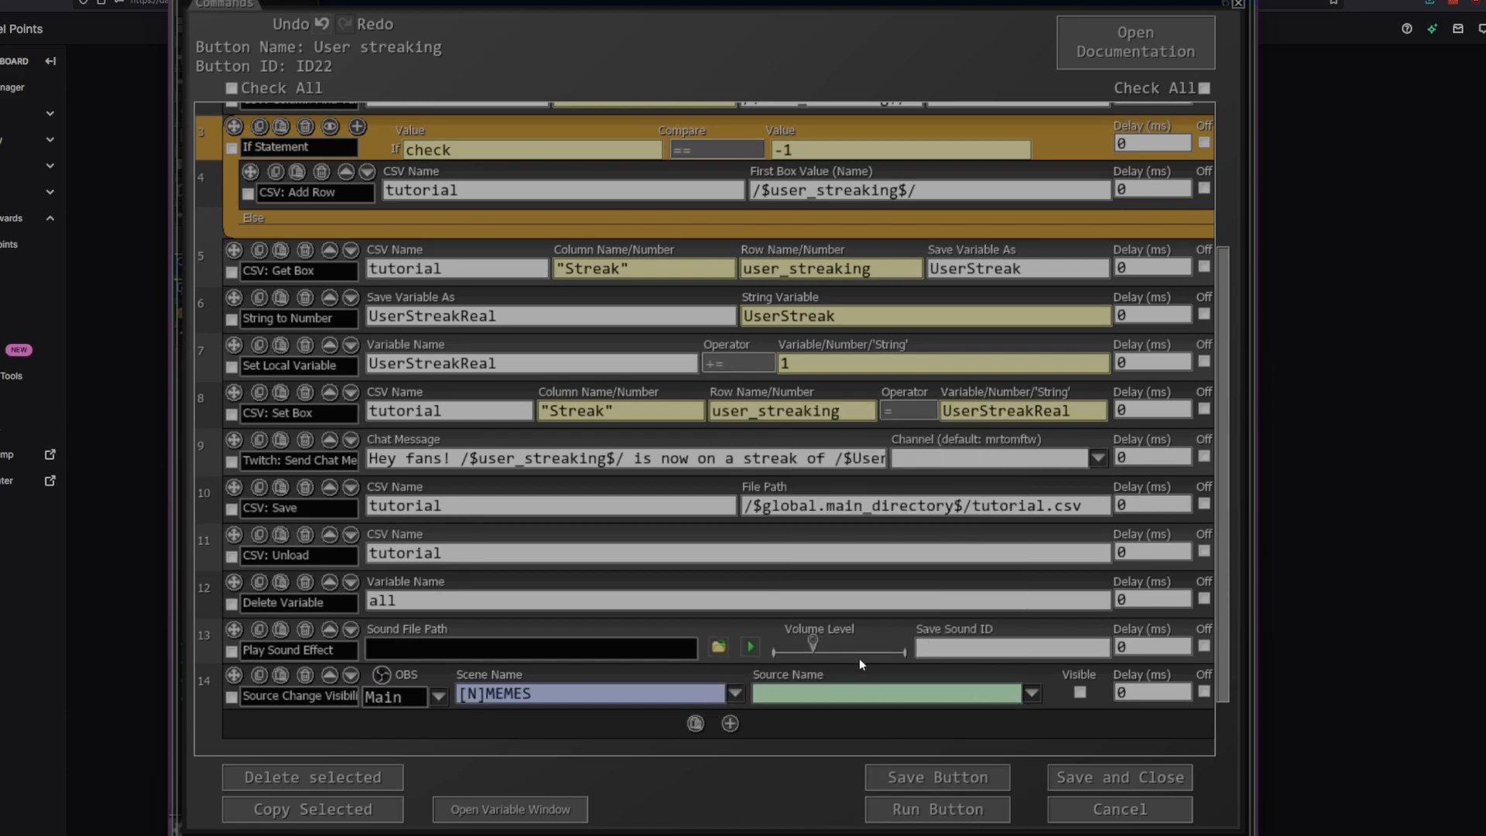
pyautogui.click(1032, 694)
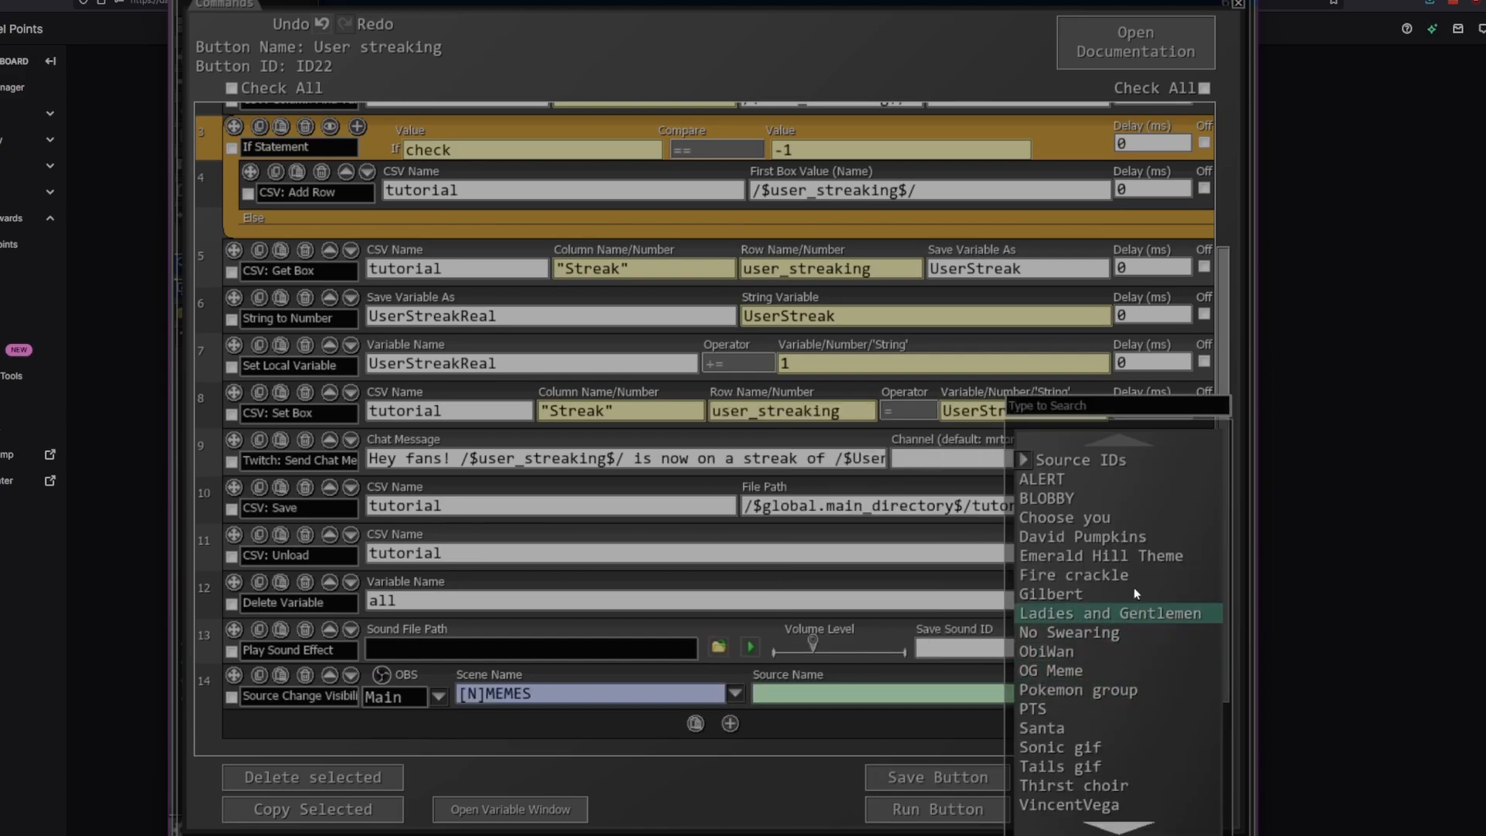
pyautogui.click(1130, 498)
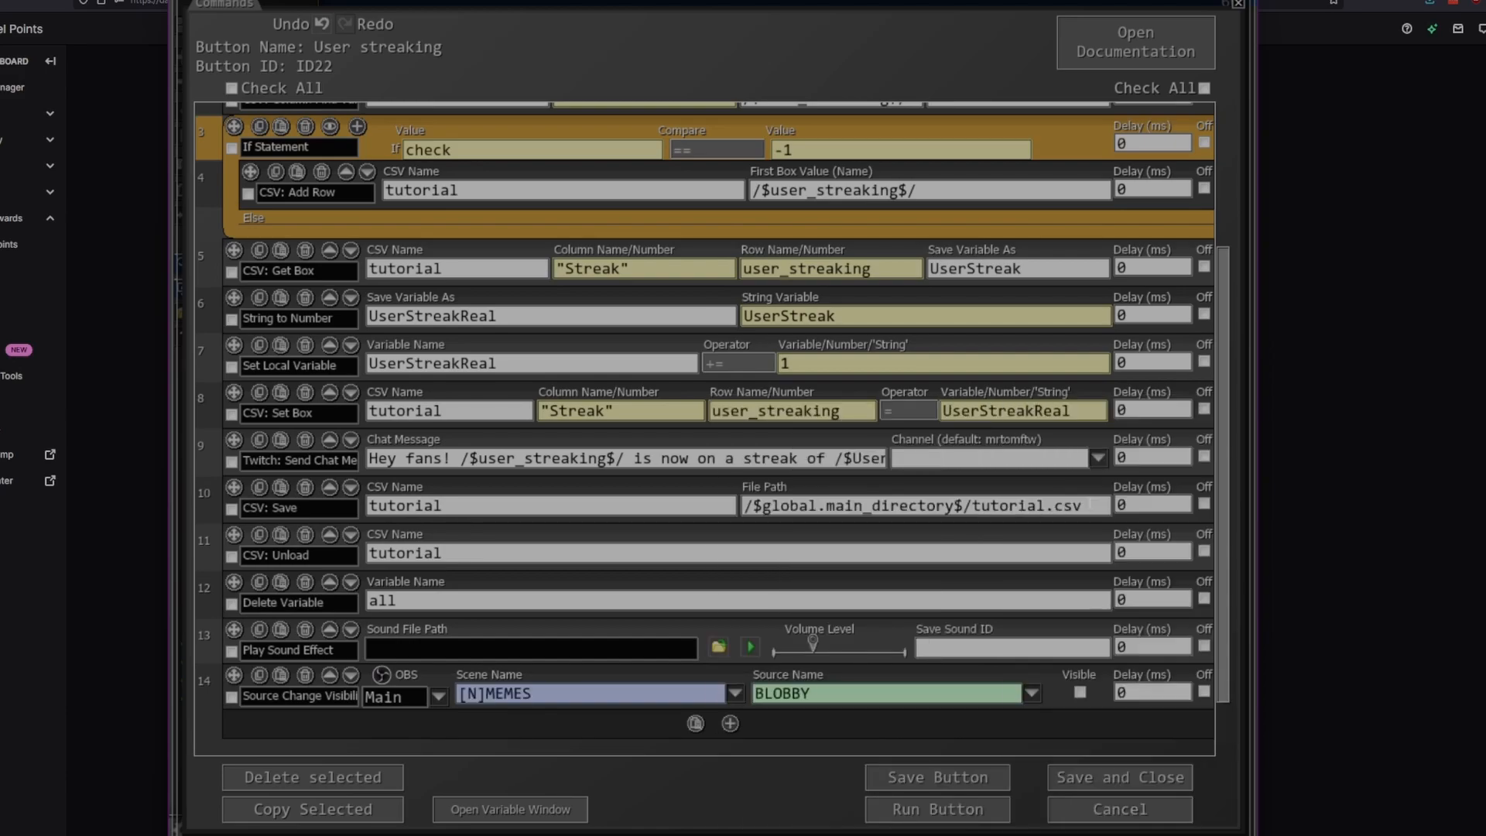
pyautogui.click(1081, 694)
# Duplicate the BLOBBY visibility command below itself, turn off visibility in the copy and set its delay to 20000 ms
pyautogui.hotkey('ctrl', 'c')
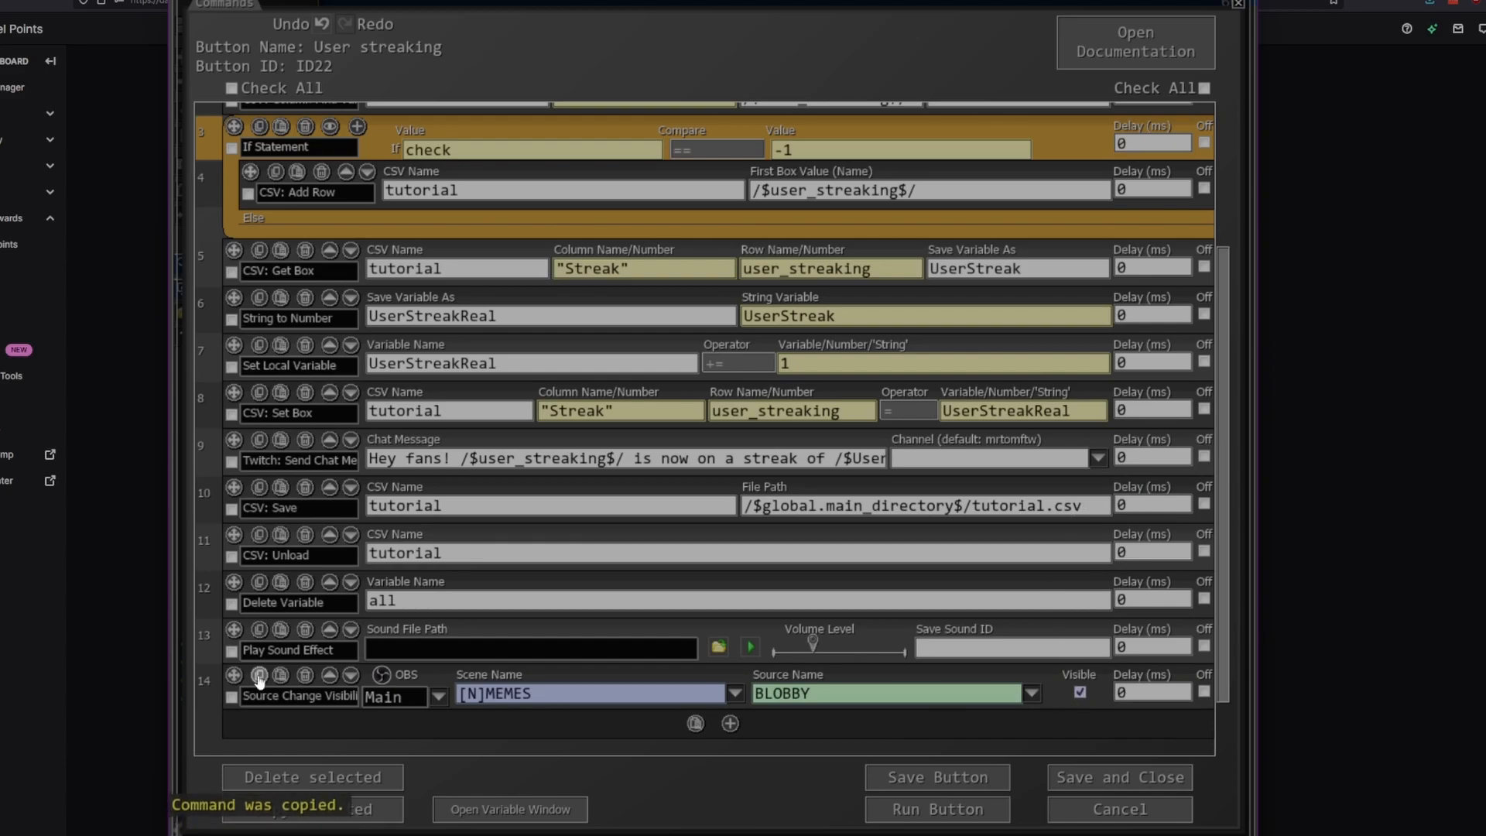
pyautogui.hotkey('ctrl', 'v')
pyautogui.scroll(-3, 662, 694)
pyautogui.click(1080, 647)
pyautogui.click(1146, 647)
pyautogui.press('BackSpace')
pyautogui.write('20000')
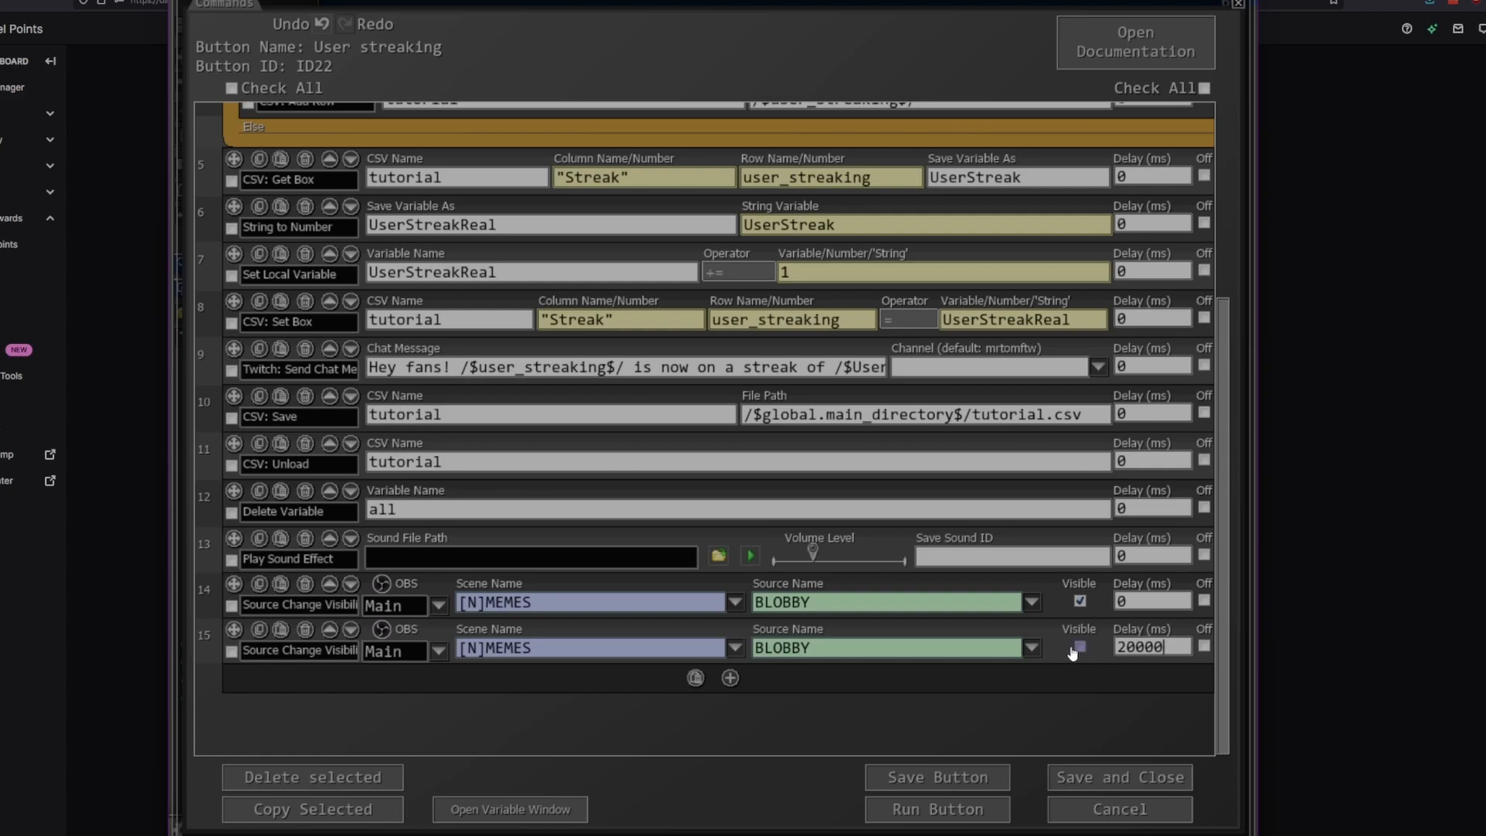
# Delete both Source Change Visibility commands and the Play Sound Effect command from the end of the command list
pyautogui.click(306, 584)
pyautogui.click(305, 584)
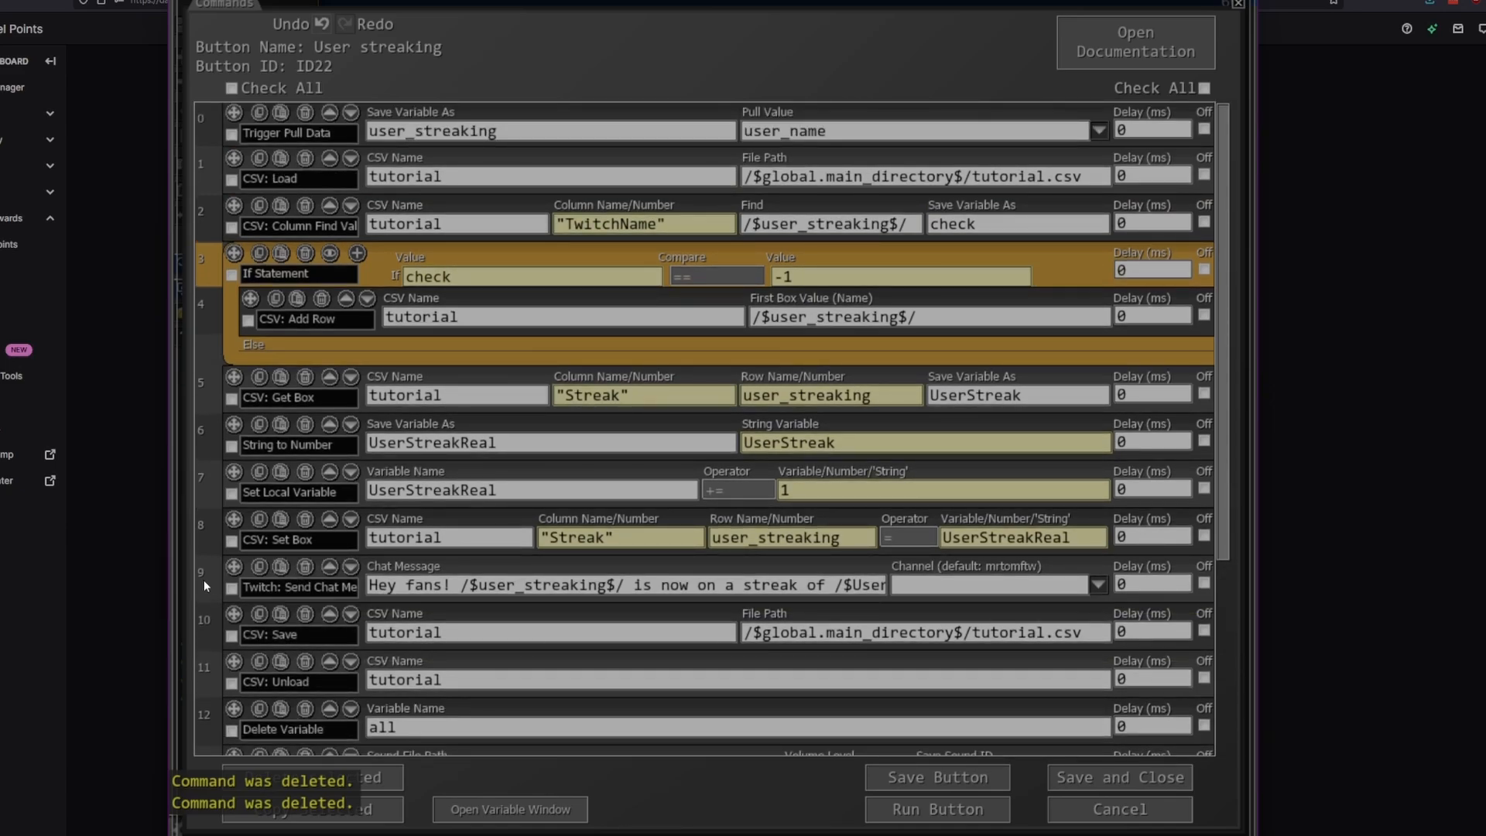
pyautogui.scroll(-3, 203, 579)
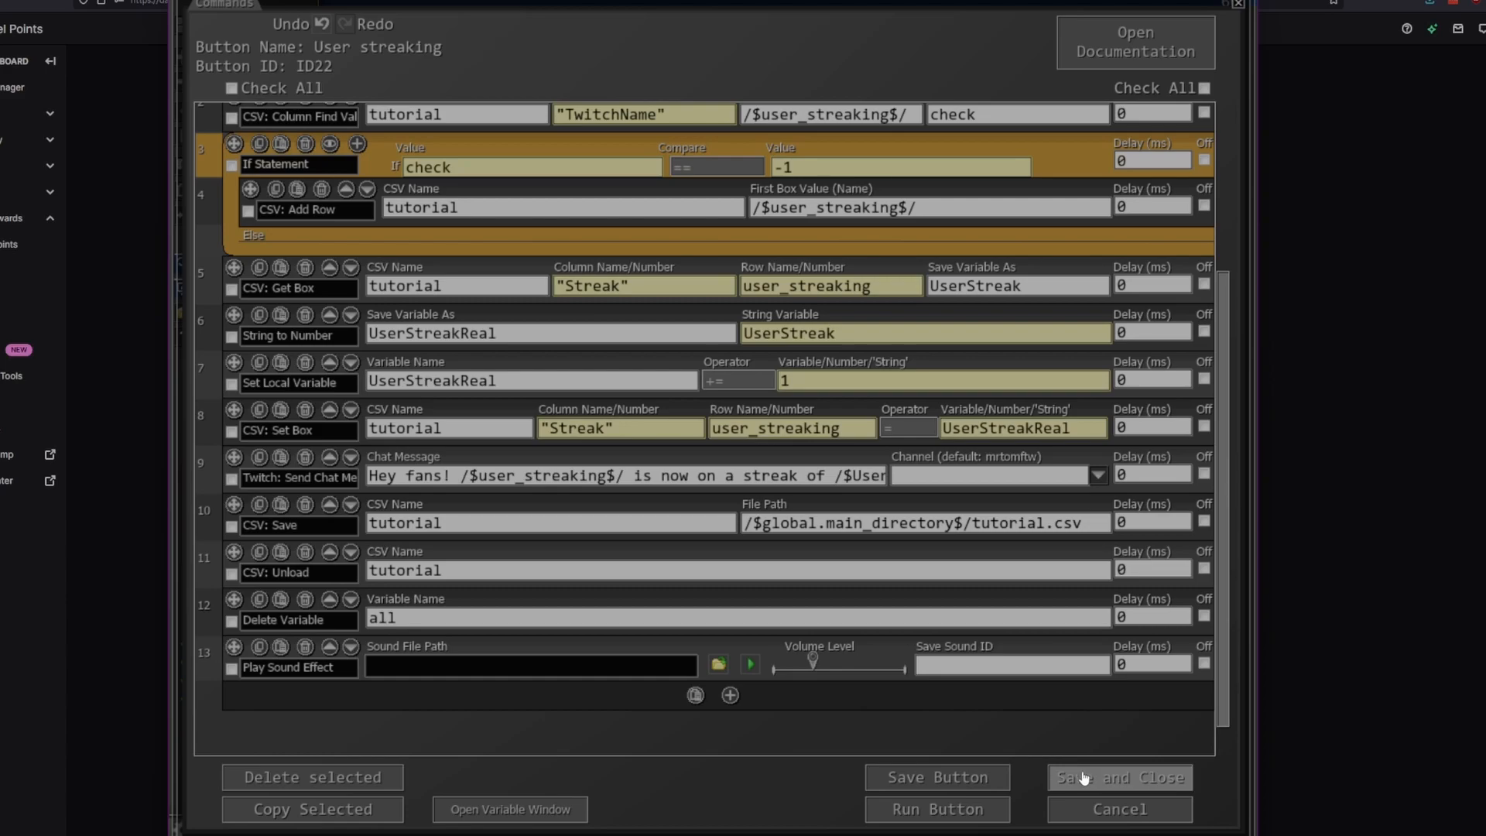
pyautogui.click(695, 696)
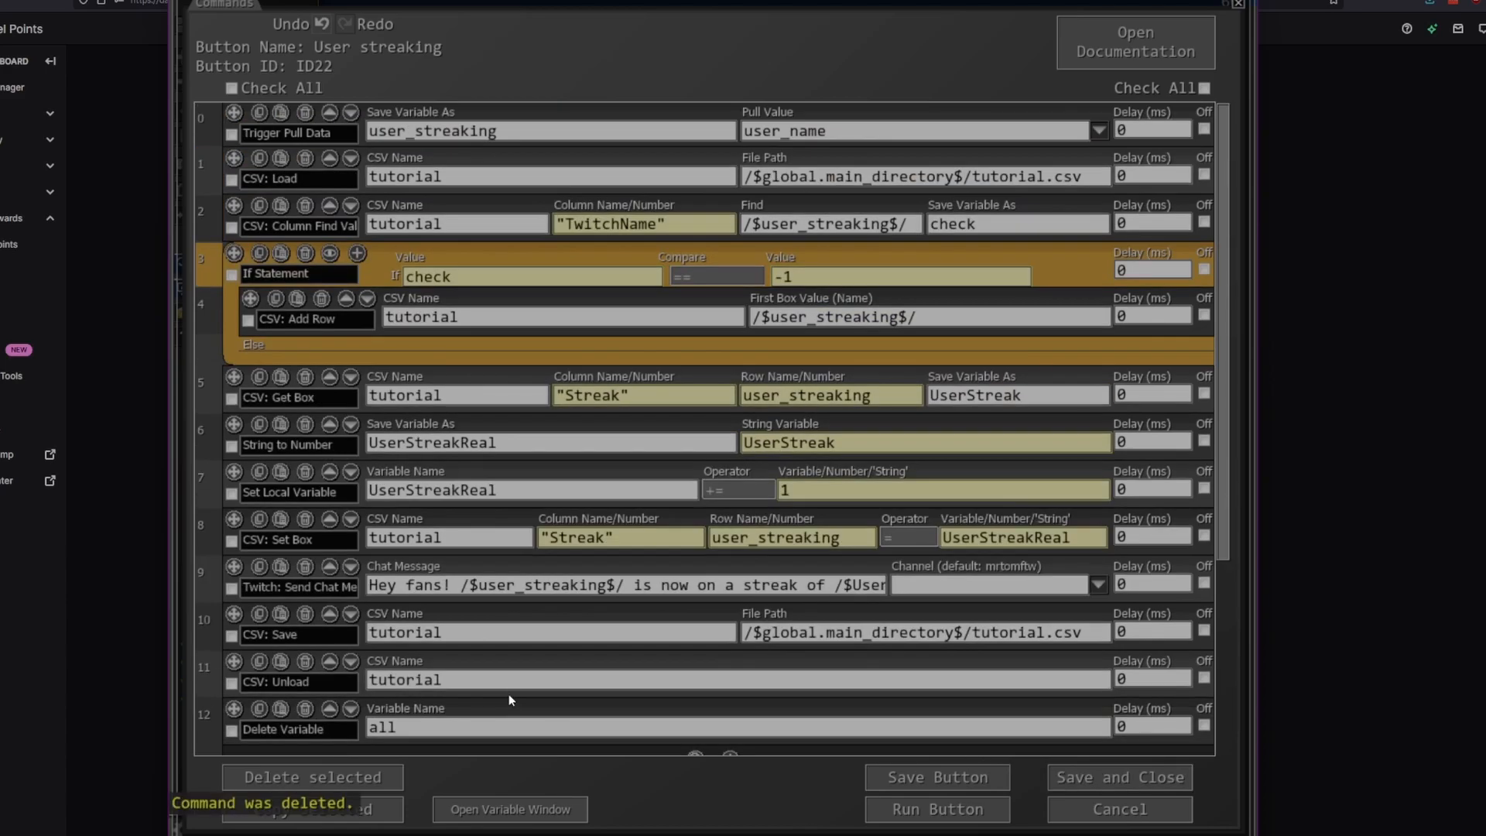